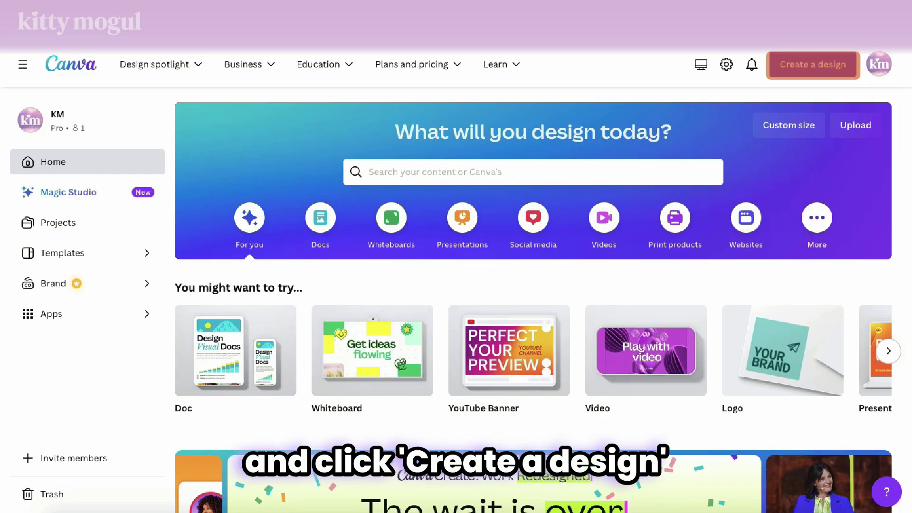
Create a new YouTube Banner design of 2560 × 1440 px and add a square shape to the page.
left_click(812, 65)
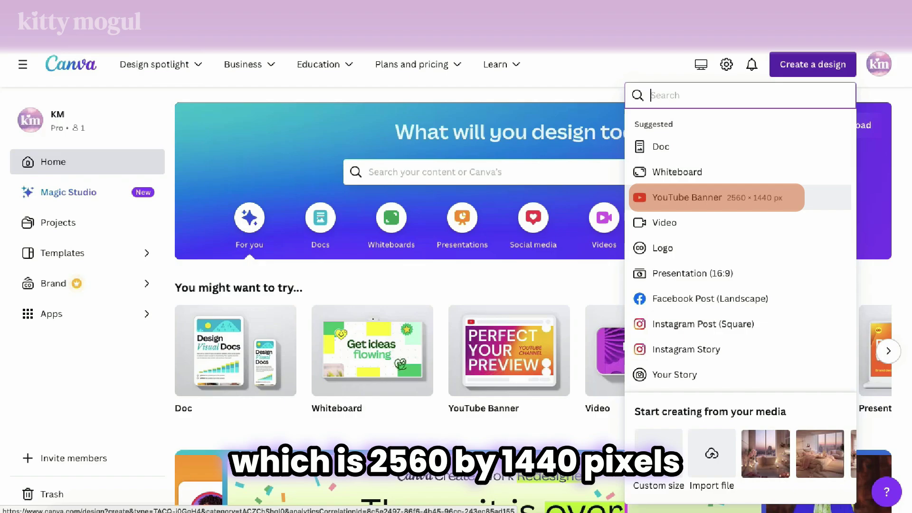
left_click(687, 197)
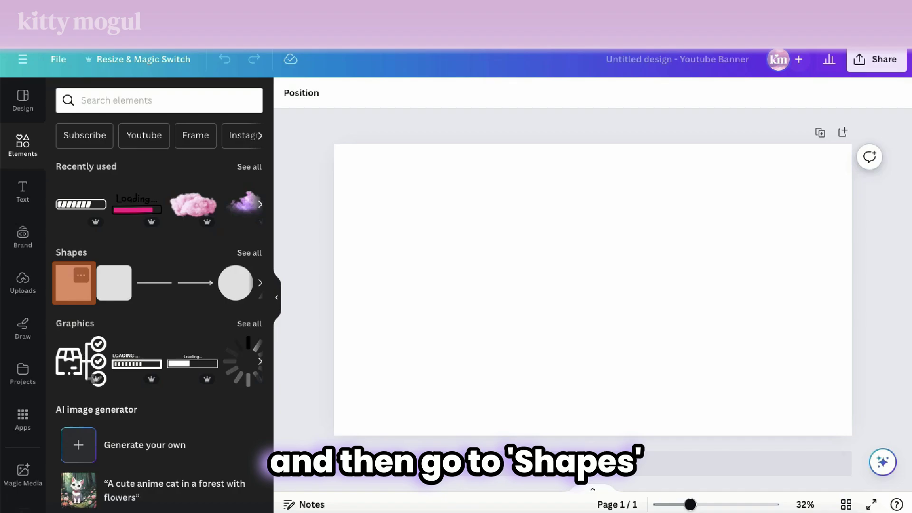
left_click(73, 283)
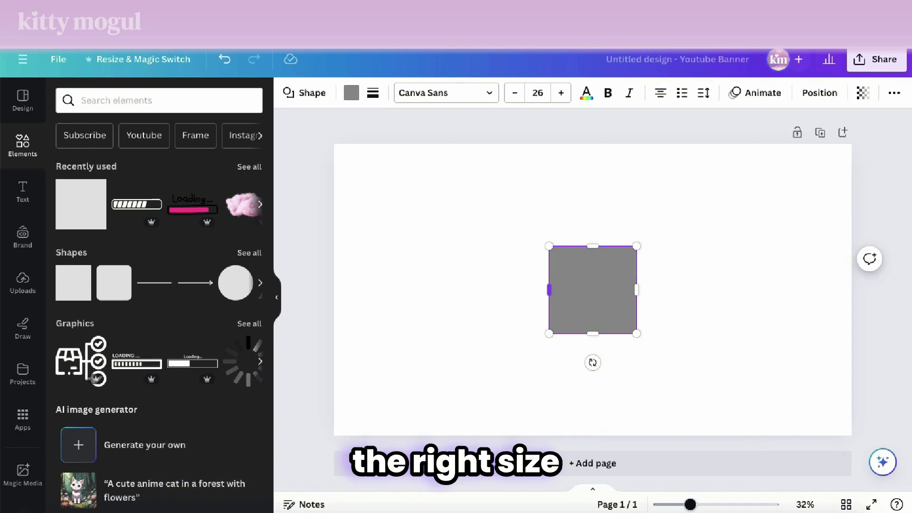
Stretch the square sideways into a rectangle about 1560 px wide and 432 px high for the banner's safe area.
left_click_drag(549, 289, 446, 290)
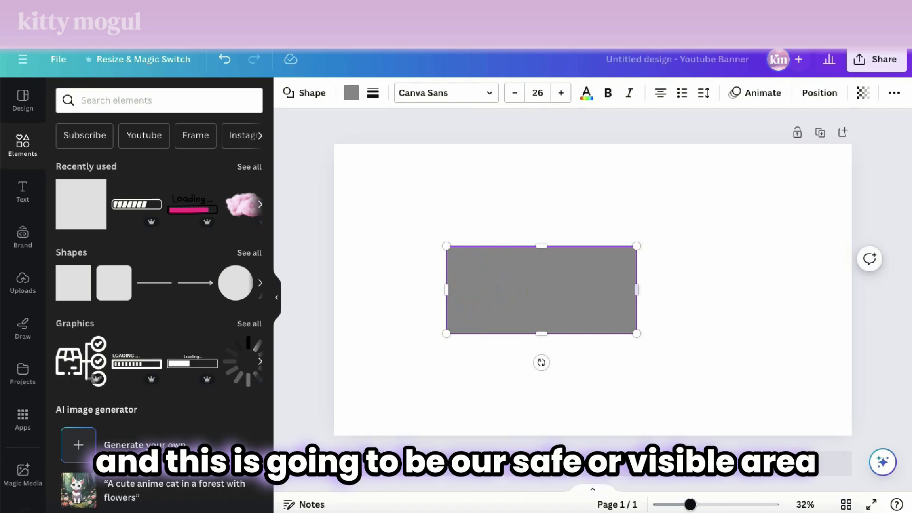
left_click_drag(636, 290, 763, 290)
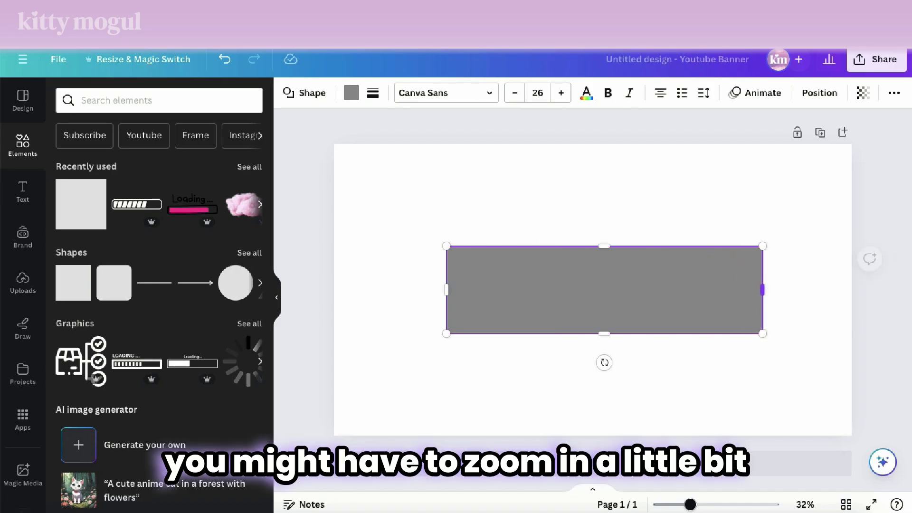
left_click_drag(690, 505, 713, 505)
scroll(741, 380, "right", 4)
left_click_drag(766, 296, 764, 296)
left_click_drag(714, 505, 719, 505)
left_click_drag(807, 302, 807, 302)
left_click(837, 380)
left_click_drag(719, 504, 710, 504)
left_click(809, 326)
left_click_drag(815, 326, 816, 326)
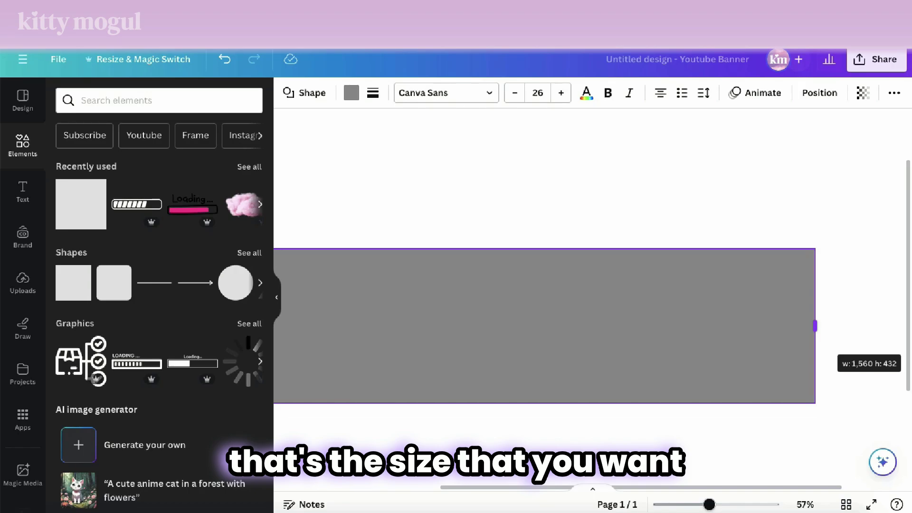
left_click_drag(816, 326, 816, 326)
Align the gray rectangle to the horizontal center of the page and deselect it.
left_click_drag(710, 505, 693, 504)
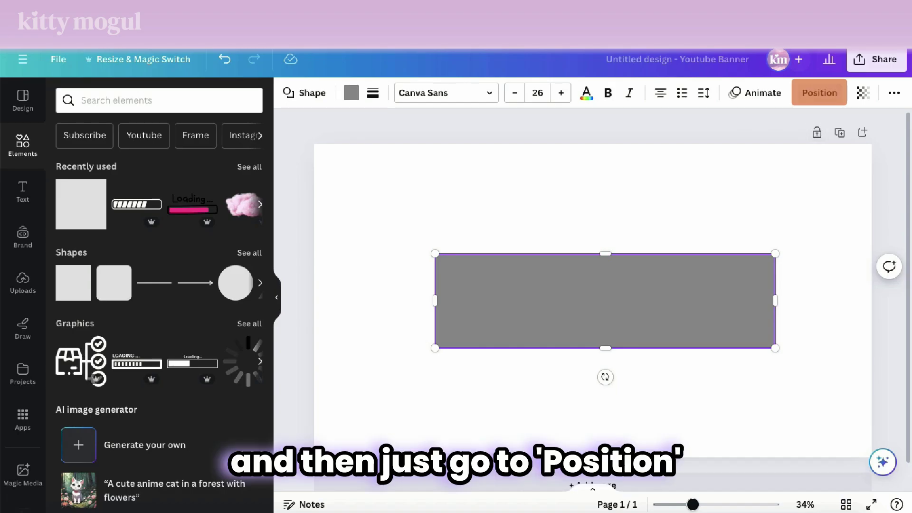
left_click(820, 92)
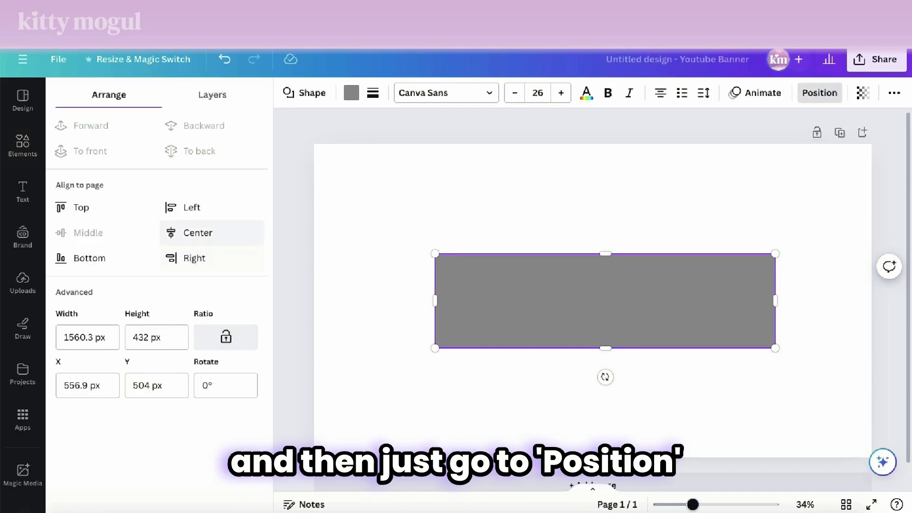
left_click(198, 233)
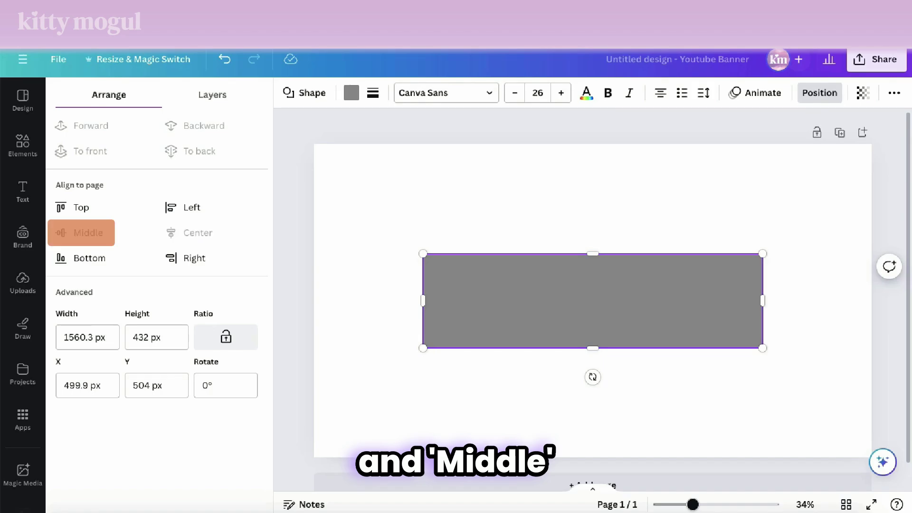
left_click(593, 404)
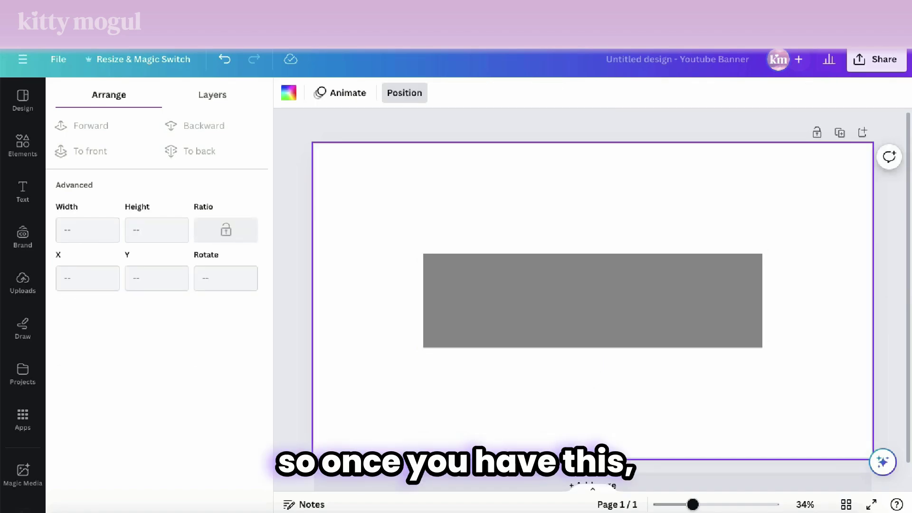
left_click(22, 146)
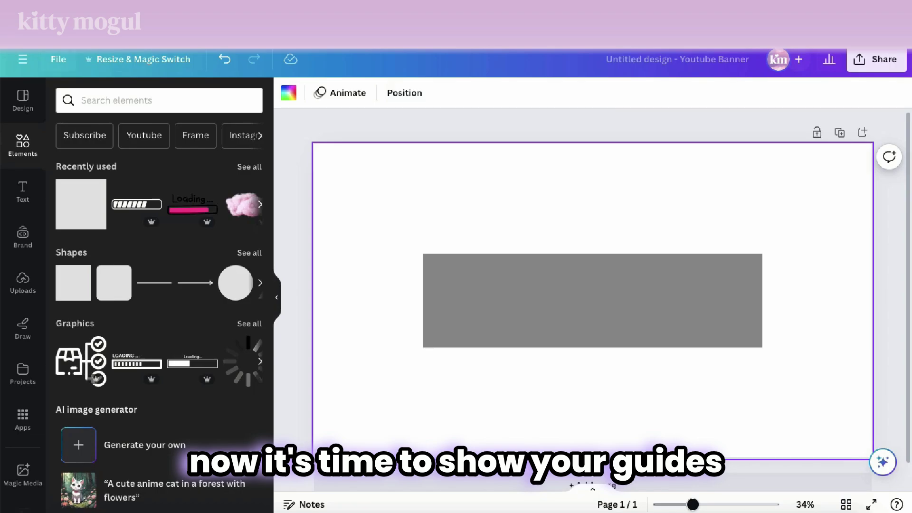
Turn on the rulers and guides for the design.
left_click(59, 59)
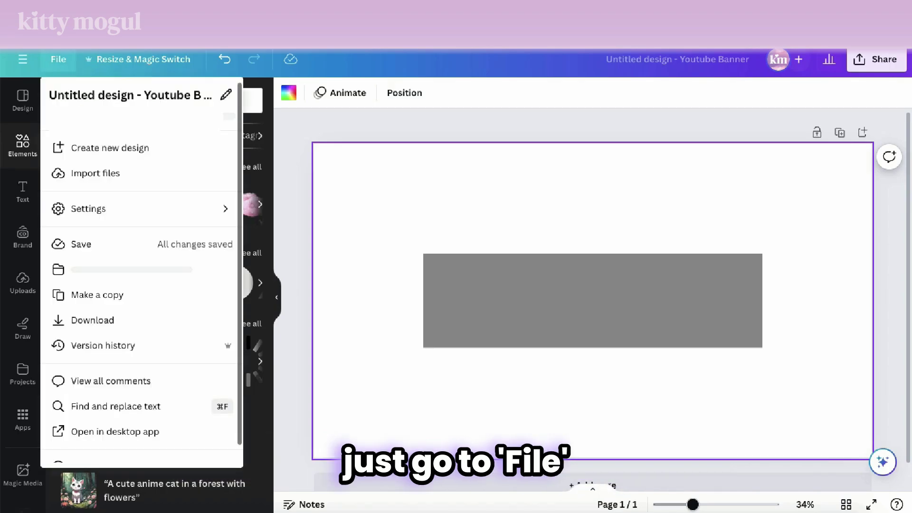
mouse_move(88, 222)
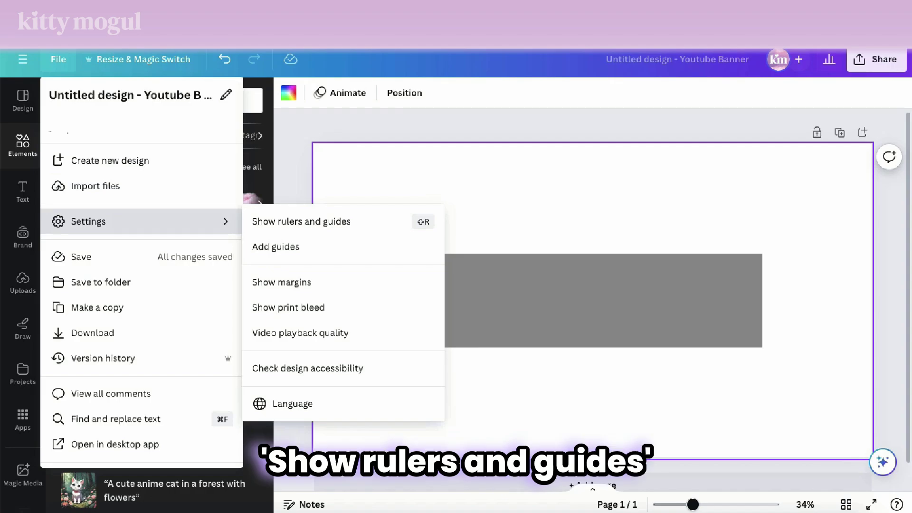
left_click(301, 221)
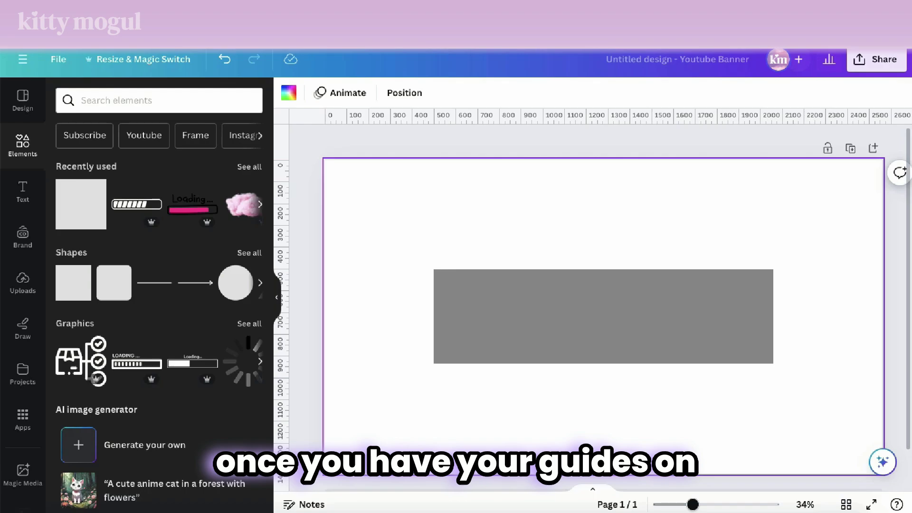
Place two vertical and two horizontal guides along the four edges of the gray safe-area rectangle.
left_click_drag(281, 304, 434, 304)
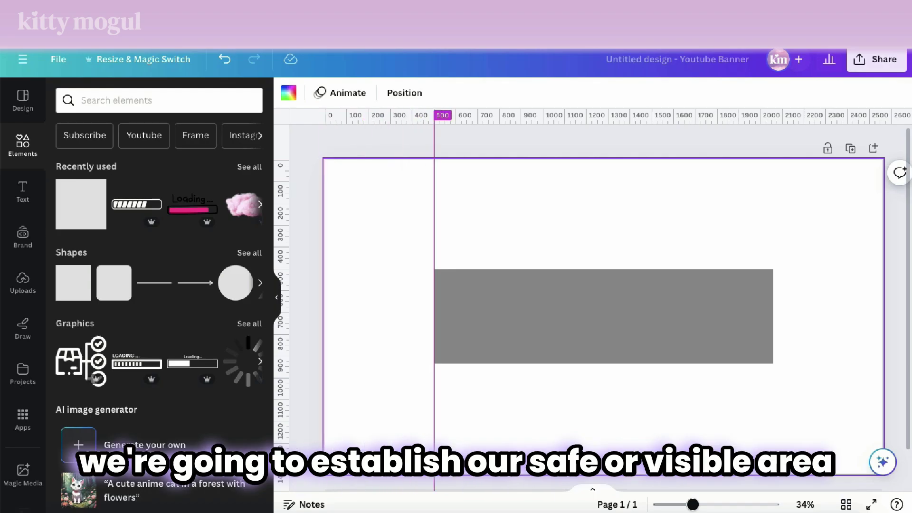
left_click_drag(603, 117, 603, 269)
left_click_drag(604, 117, 603, 364)
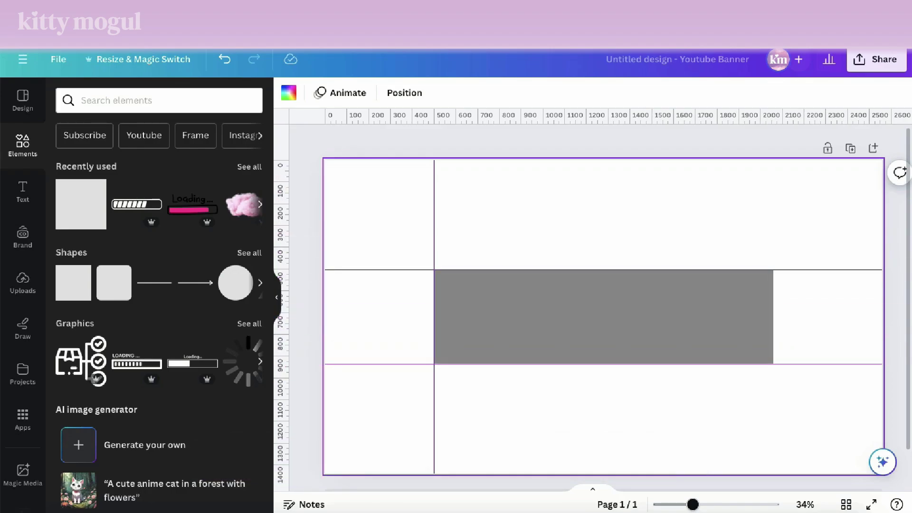
left_click_drag(281, 294, 774, 294)
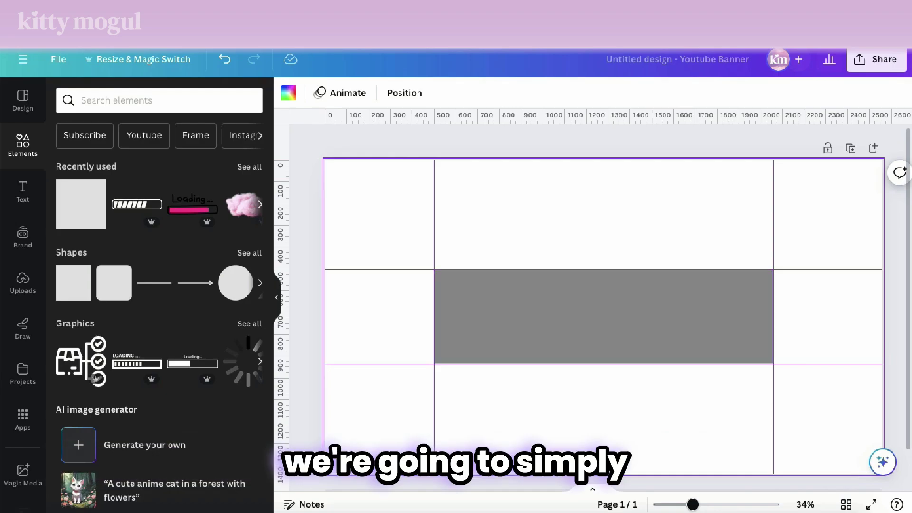
Duplicate the safe-area rectangle below itself and stretch the copy to fill the full-width strip beneath it.
left_click(603, 317)
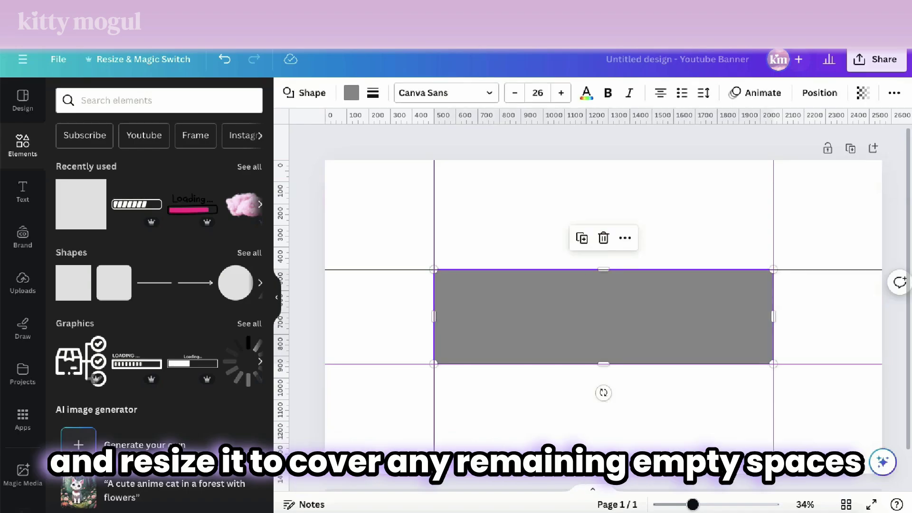
left_click_drag(603, 316, 603, 411)
left_click_drag(604, 458, 603, 473)
left_click_drag(773, 311, 829, 311)
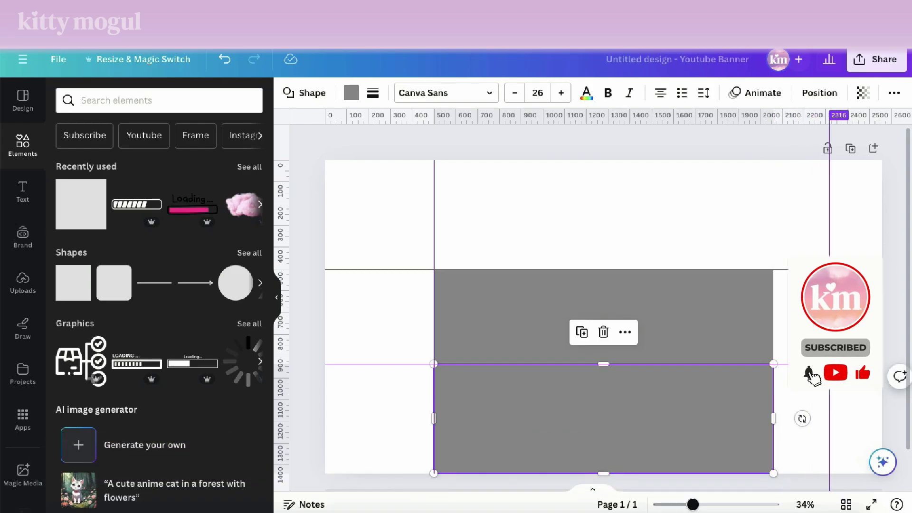
key("ctrl+z")
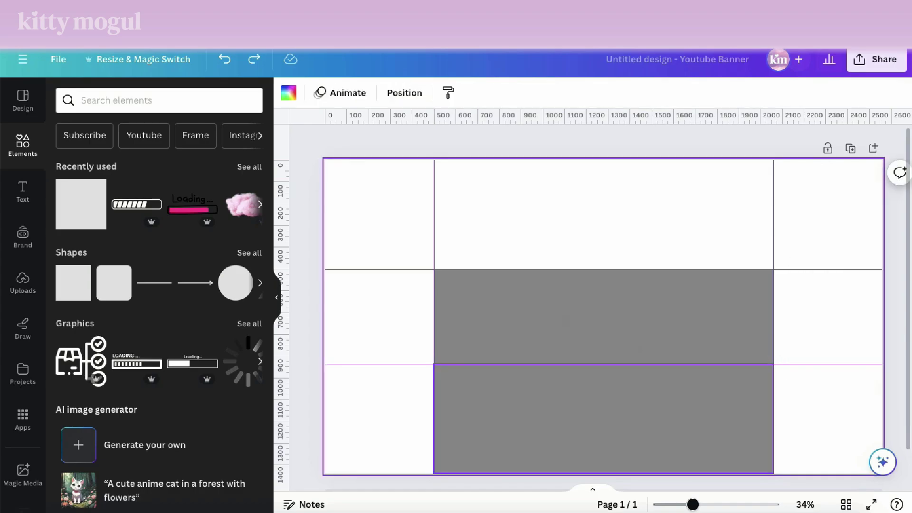
left_click_drag(604, 418, 494, 418)
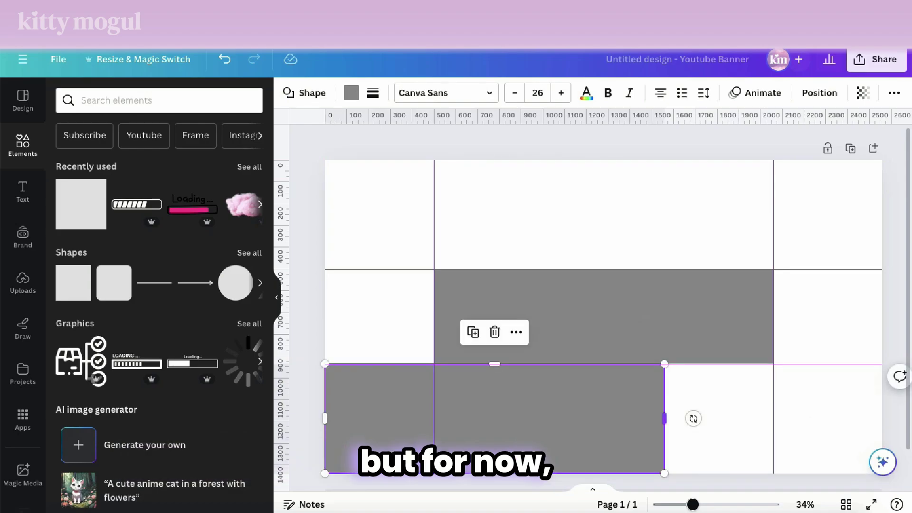
left_click_drag(665, 418, 883, 418)
Duplicate the bottom strip into the empty area above the safe area and delete the extra overlapping copy.
left_click_drag(603, 418, 603, 214)
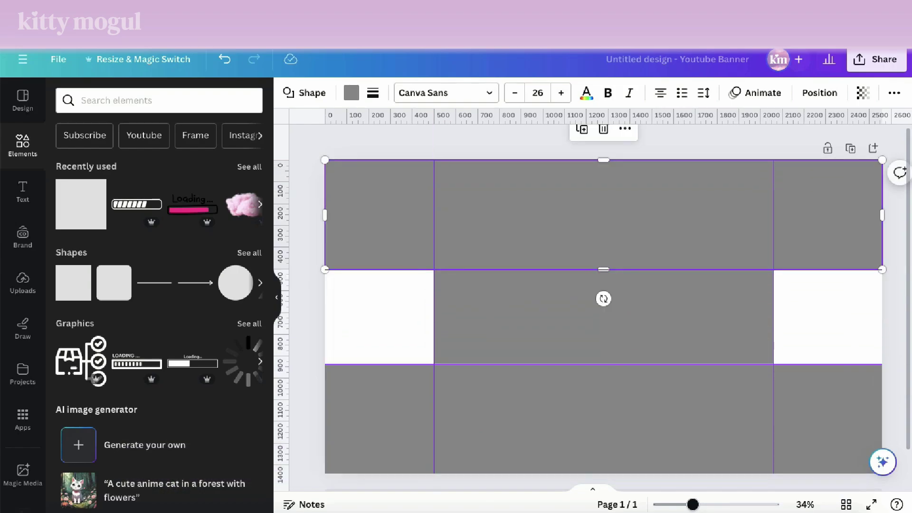
left_click_drag(604, 214, 608, 301)
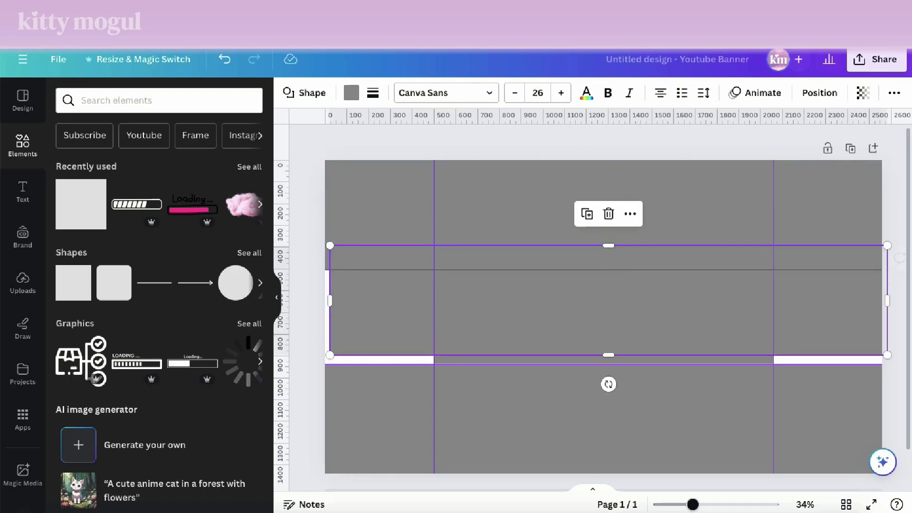
key("Delete")
Fill the empty gaps on both sides of the safe area with copies of the central rectangle resized to fit.
left_click(603, 317)
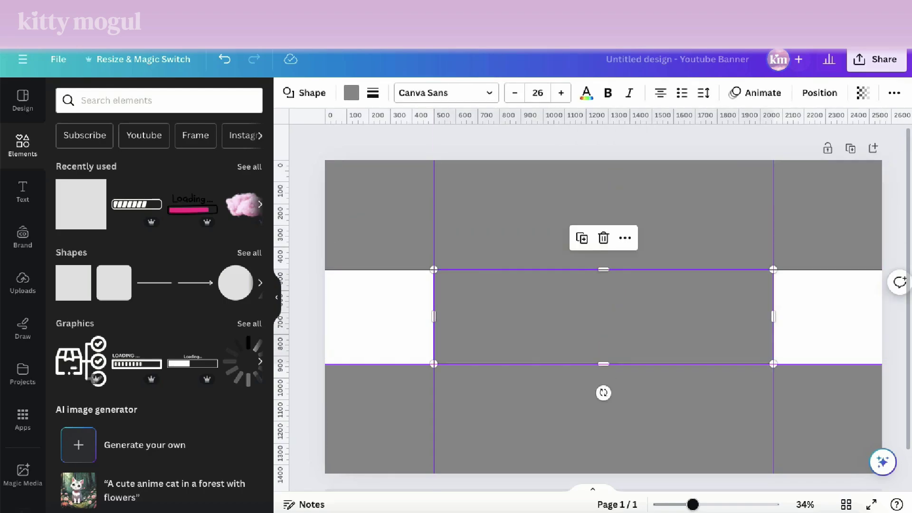
left_click_drag(604, 298, 495, 299)
left_click_drag(664, 317, 828, 317)
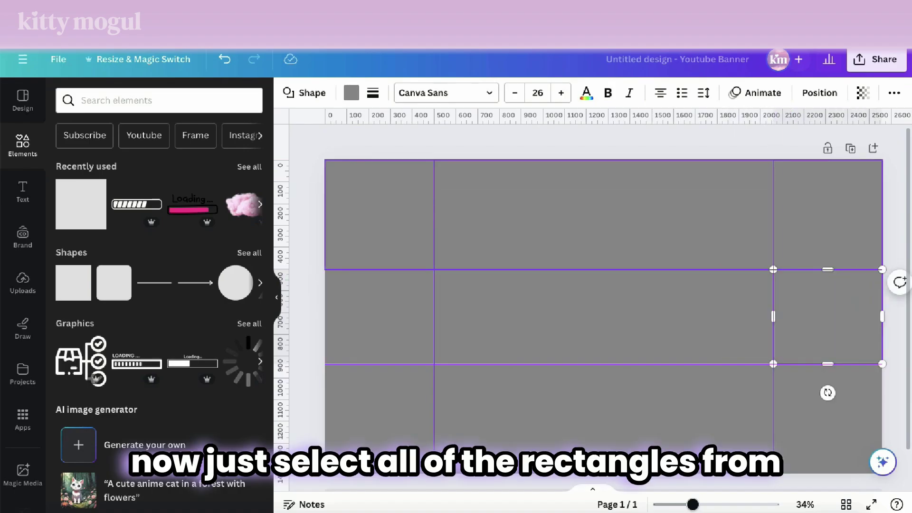
Select all rectangles surrounding the safe area, recolor them a lighter gray and set their transparency to 40.
left_click(807, 219, "shift")
left_click(665, 414, "shift")
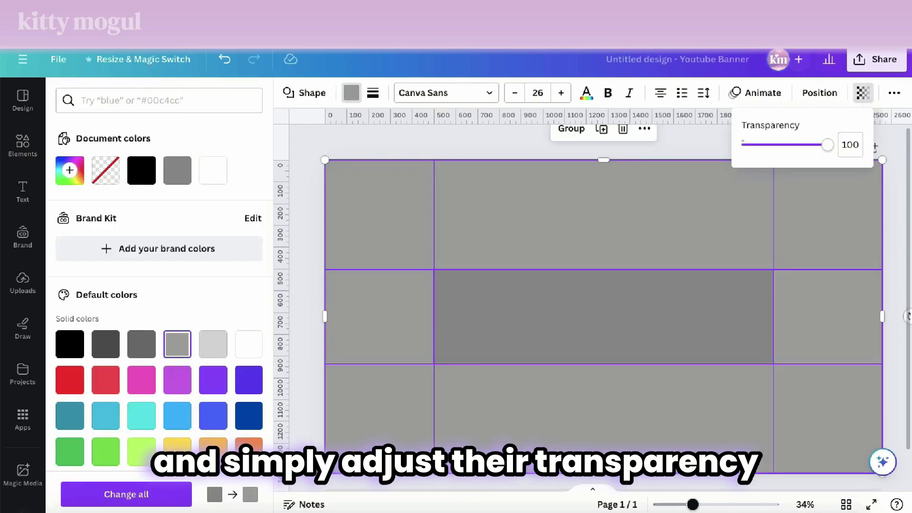
left_click_drag(827, 145, 776, 144)
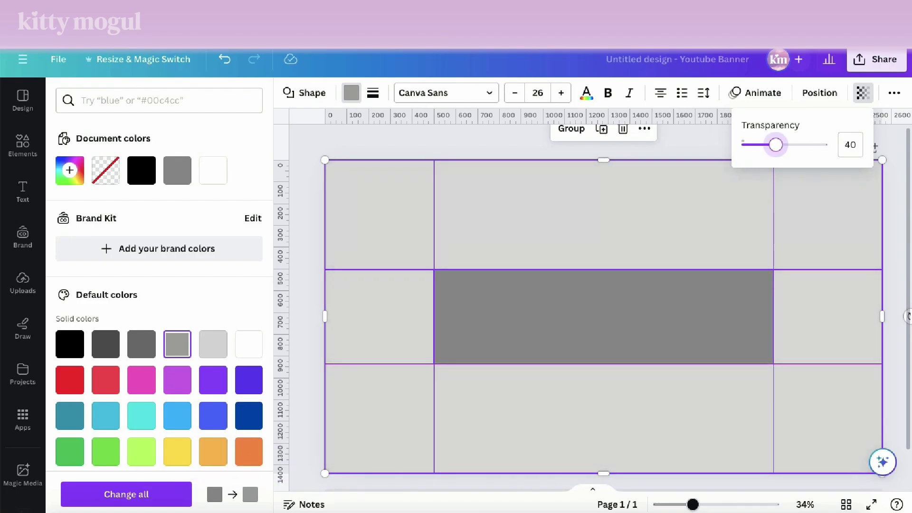
key("Escape")
key("Escape")
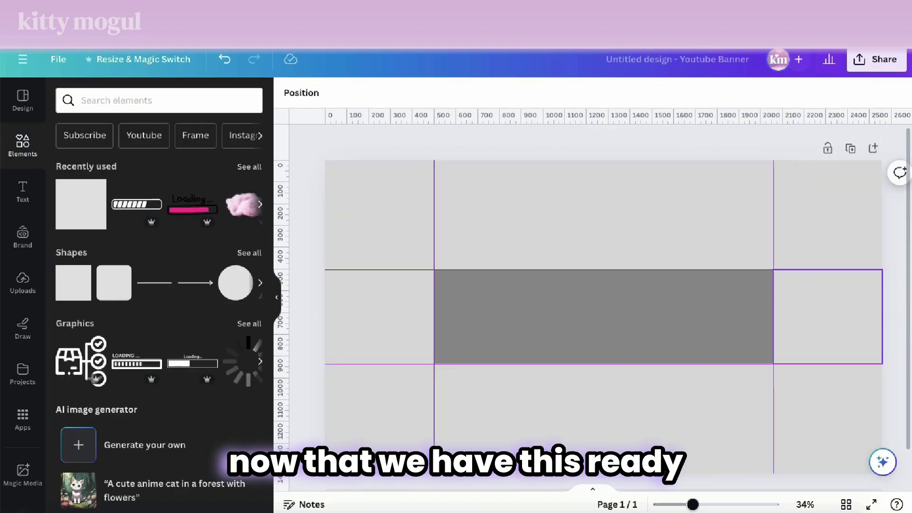
Show the page thumbnails and add a new page after the guide layout page.
left_click(592, 489)
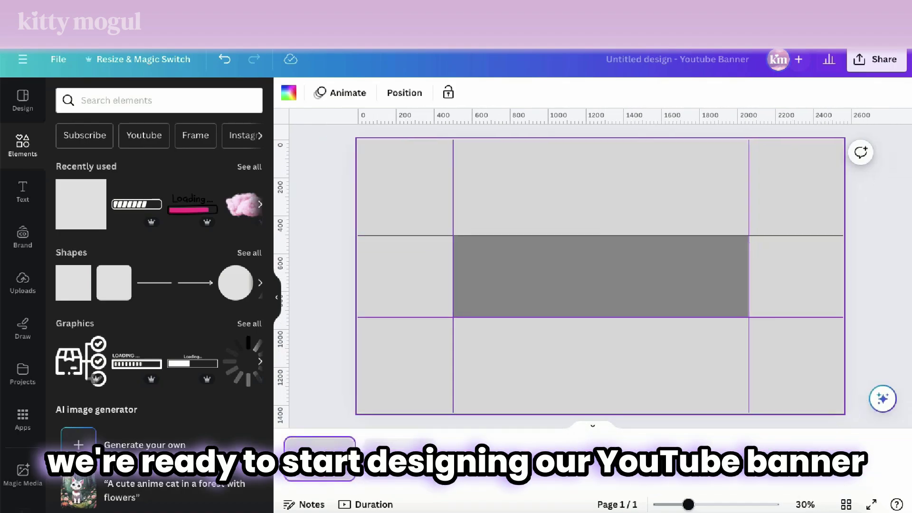
left_click(401, 459)
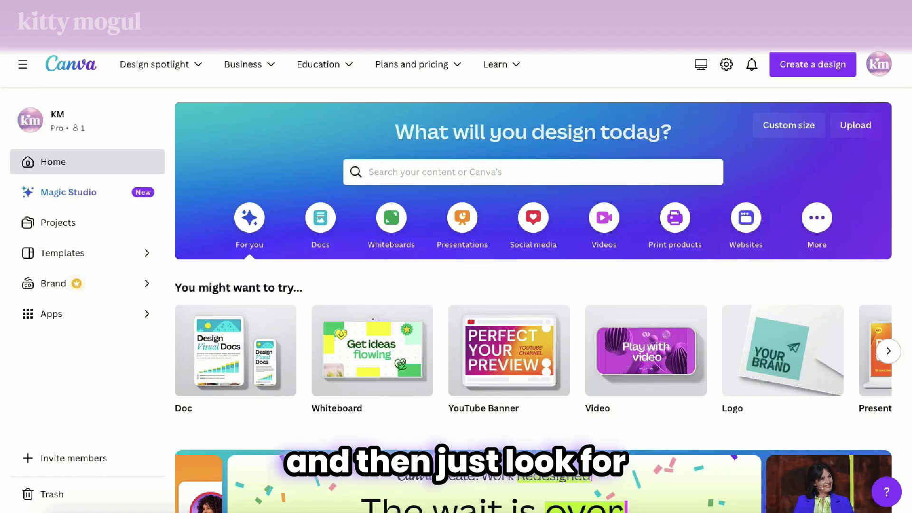
Search the template library for "cooking channel Youtube".
left_click(435, 172)
type("cooking chan")
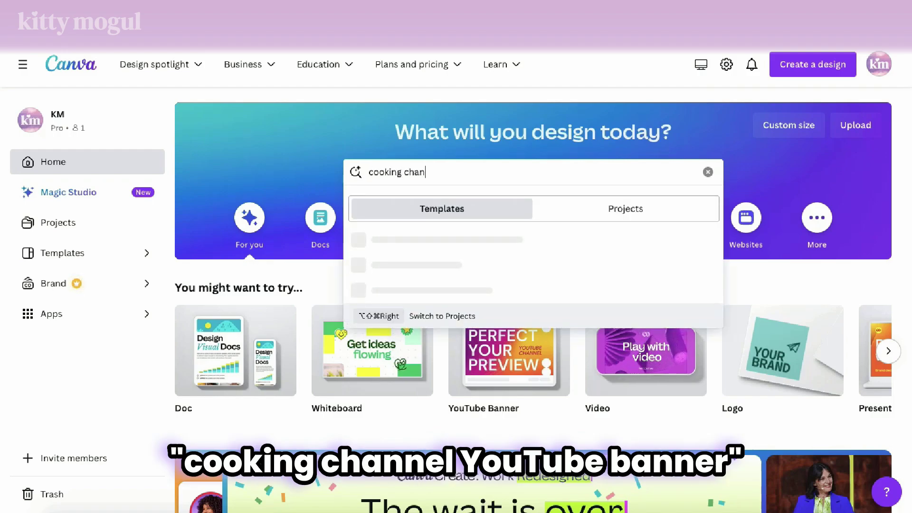
type("nel Youtube")
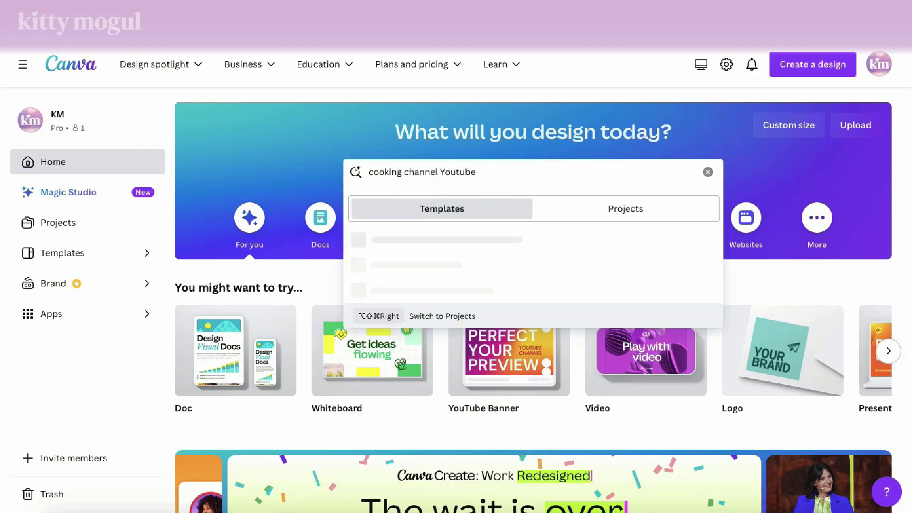
key("Return")
Browse the cooking banner results and open the White Purple And Pink Modern Home Cooking template.
scroll(533, 299, "down", 1)
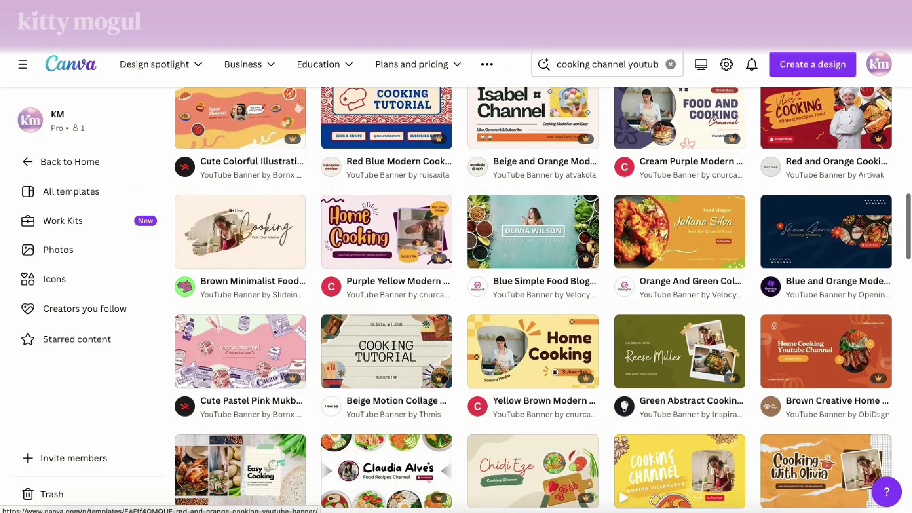
scroll(826, 133, "down", 7)
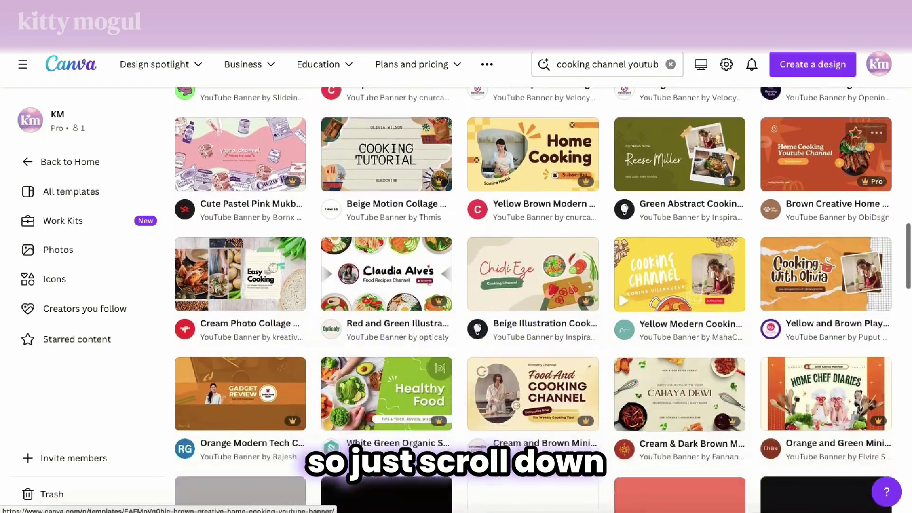
scroll(827, 133, "down", 3)
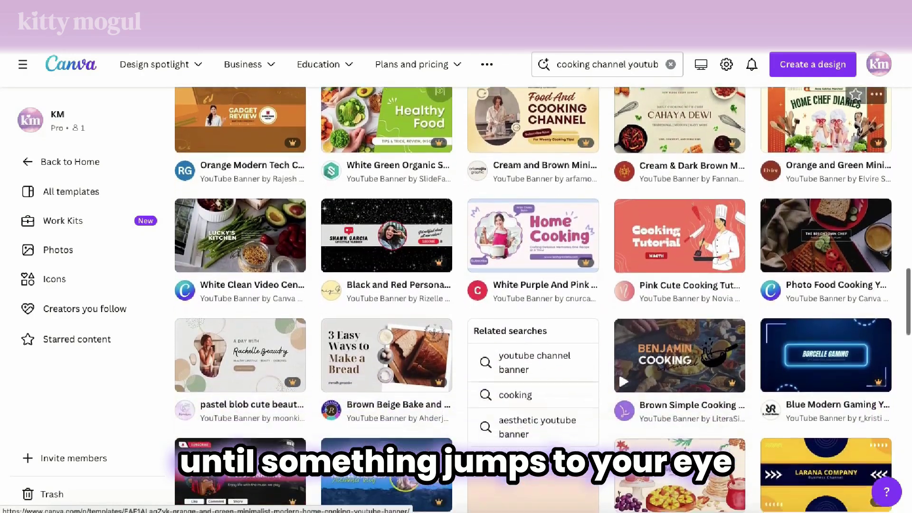
mouse_move(532, 232)
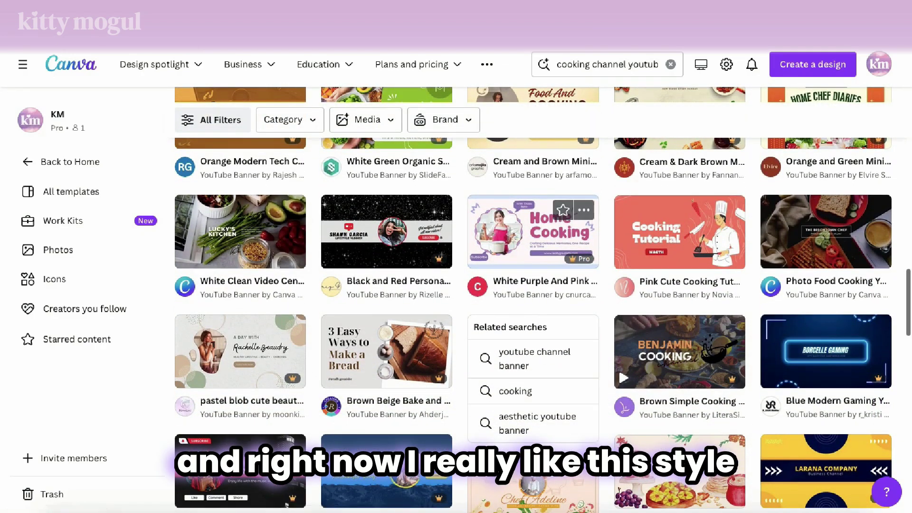
left_click(532, 233)
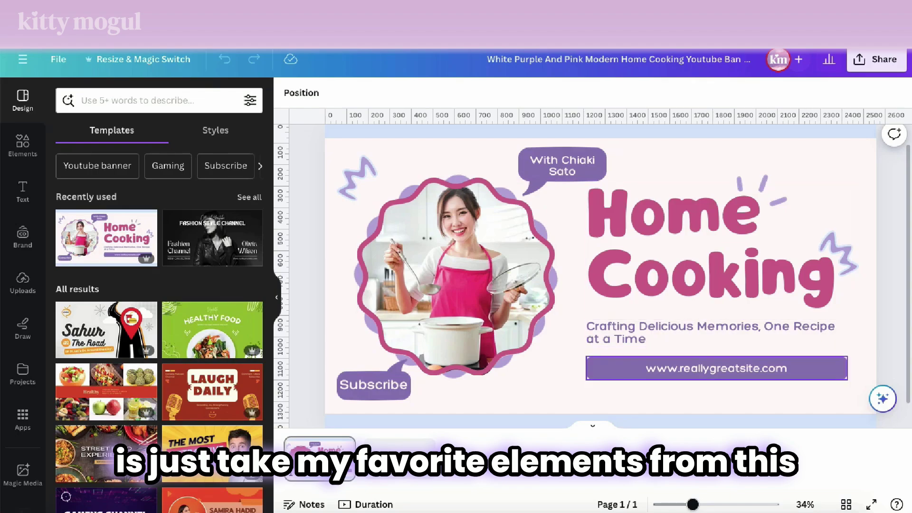
Copy the cook's framed photo with its scalloped backdrop, the two squiggles and the accent lines from the template onto page 2.
left_click_drag(570, 223, 513, 285)
left_click(306, 231)
left_click_drag(306, 232, 386, 295)
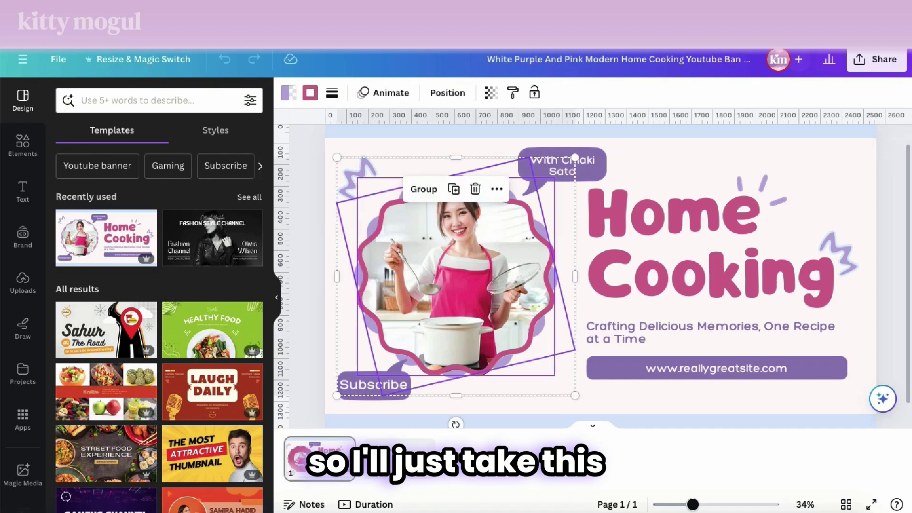
left_click(358, 178, "shift")
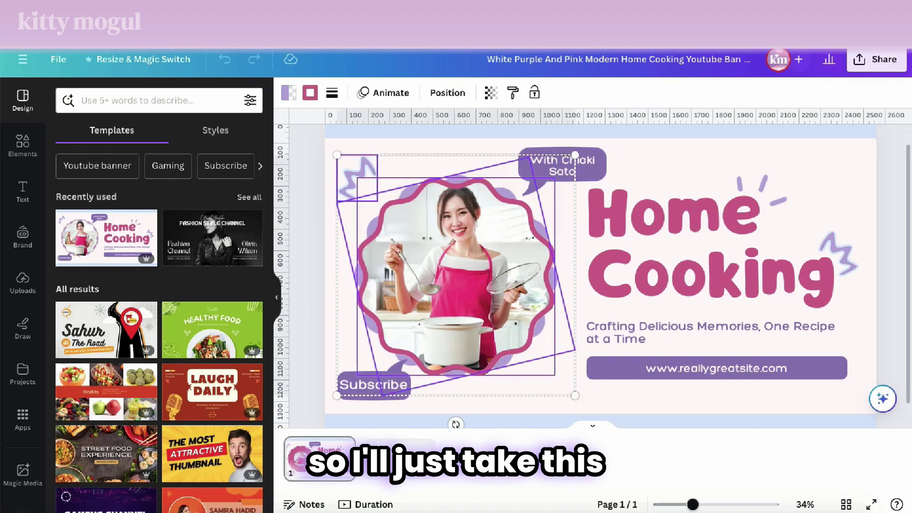
left_click(838, 253, "shift")
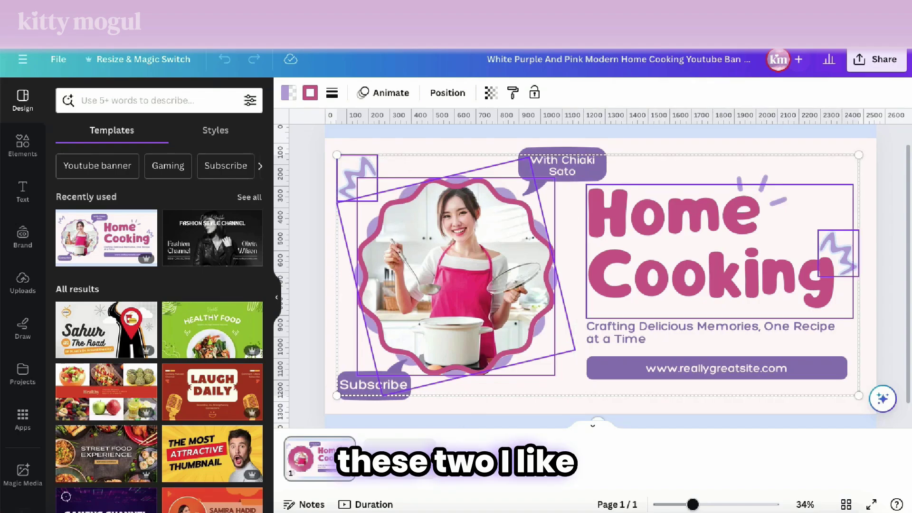
left_click(761, 190, "shift")
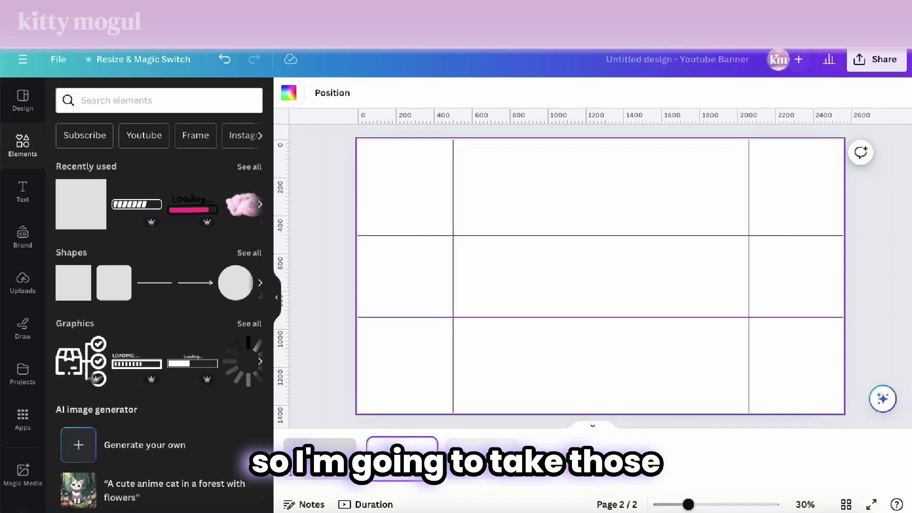
key("ctrl+v")
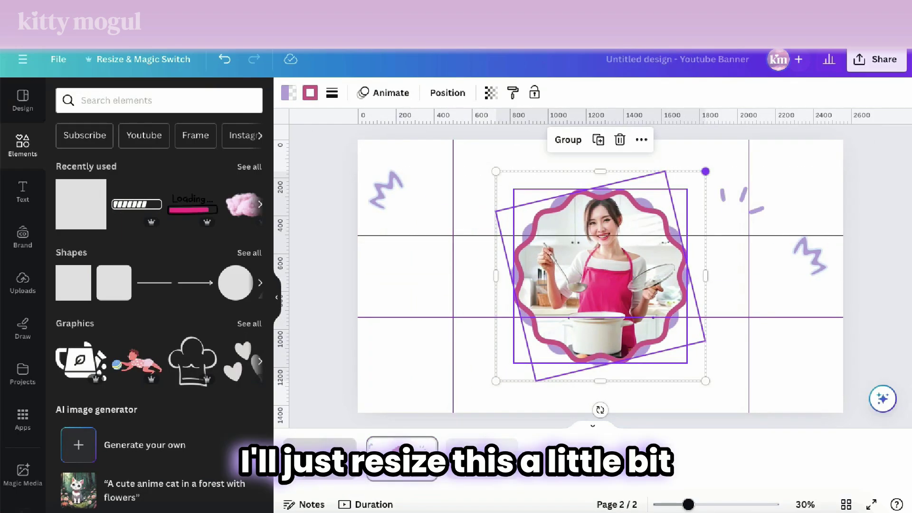
Shrink the framed photo to the safe area's height at the page centre and lower the squiggle beside the safe area's left edge.
left_click_drag(706, 171, 650, 227)
left_click_drag(599, 278, 600, 277)
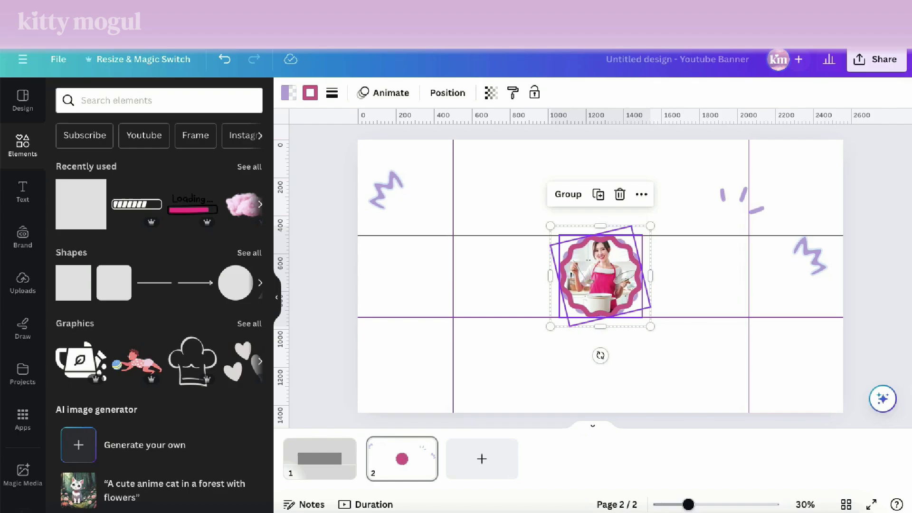
left_click(689, 285)
left_click_drag(386, 189, 382, 240)
left_click_drag(382, 241, 383, 241)
Set the border weight of the central framed photo to 6.
left_click(601, 277)
scroll(600, 276, "up", 5)
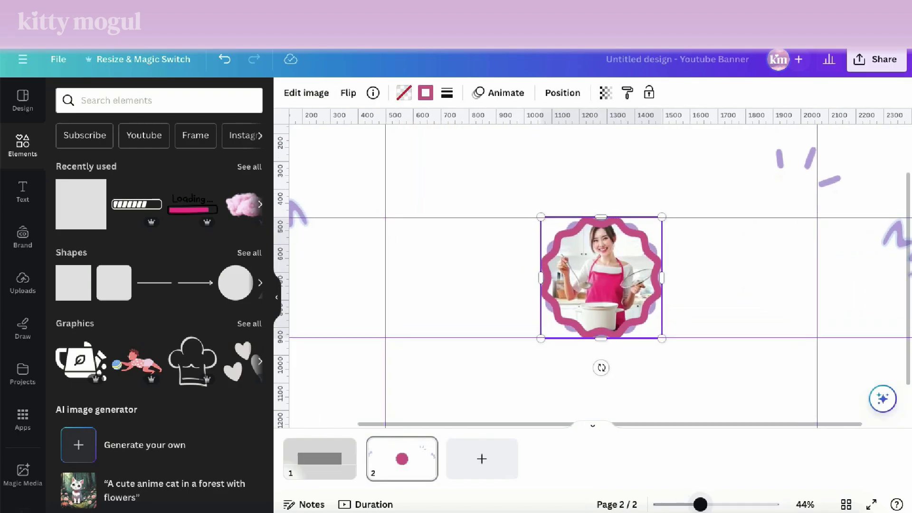
left_click(447, 92)
left_click_drag(470, 175, 456, 175)
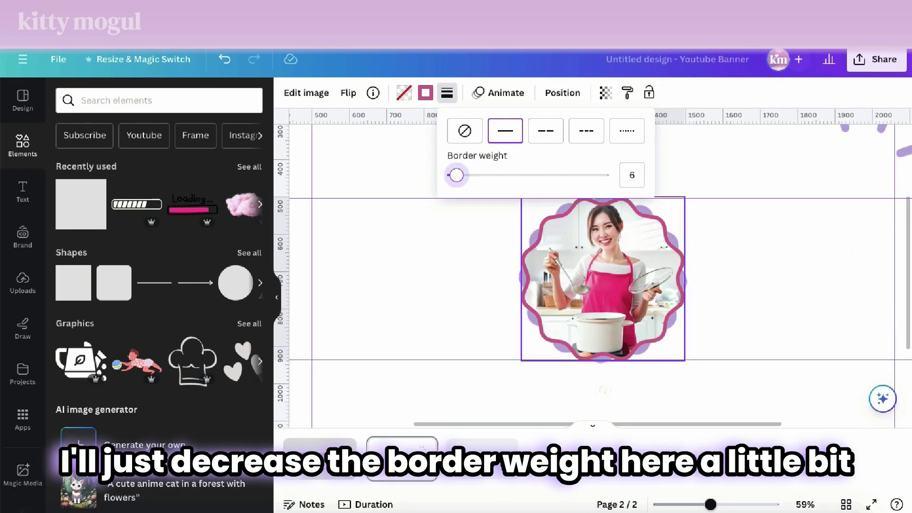
left_click(741, 304)
left_click_drag(710, 504, 697, 504)
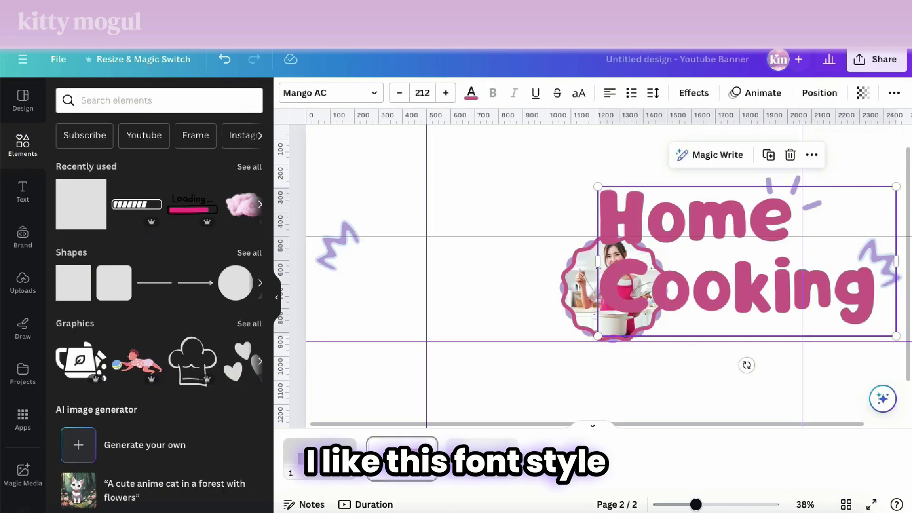
Remove the second word from the pasted Home Cooking heading, shrink the remaining text and place it left of the central photo.
left_click_drag(747, 261, 609, 312)
double_click(609, 313)
left_click_drag(736, 339, 462, 339)
key("BackSpace")
left_click_drag(662, 319, 584, 286)
left_click_drag(521, 261, 499, 289)
Change the heading text to "Yummy" and resize it to fit between the left guide and the central photo.
double_click(498, 289)
type("Yummy")
left_click_drag(561, 309, 601, 309)
left_click_drag(438, 264, 456, 270)
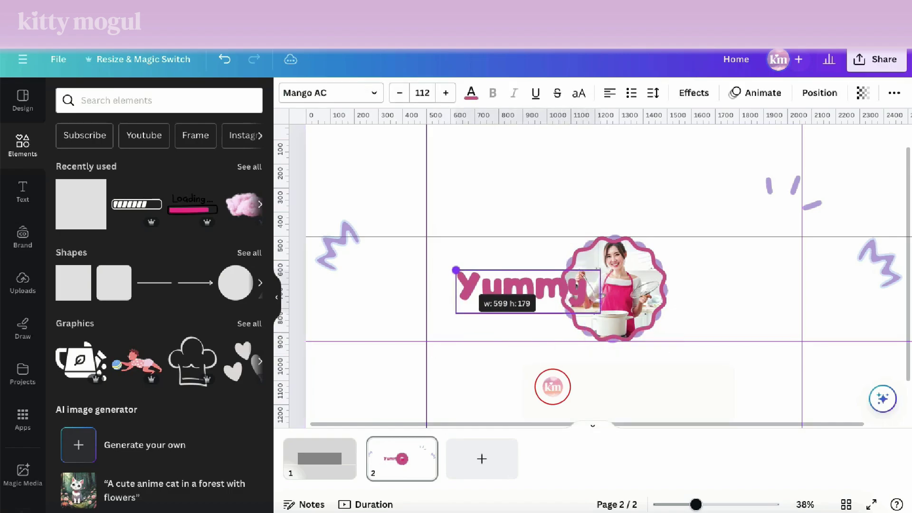
left_click_drag(529, 292, 507, 292)
left_click_drag(580, 314, 566, 310)
left_click_drag(501, 291, 500, 289)
Duplicate the Yummy text, place the copy right of the photo, change it to "Cookies" and widen its text box.
key("ctrl+d")
left_click_drag(508, 295, 736, 288)
double_click(736, 288)
type("Cookies")
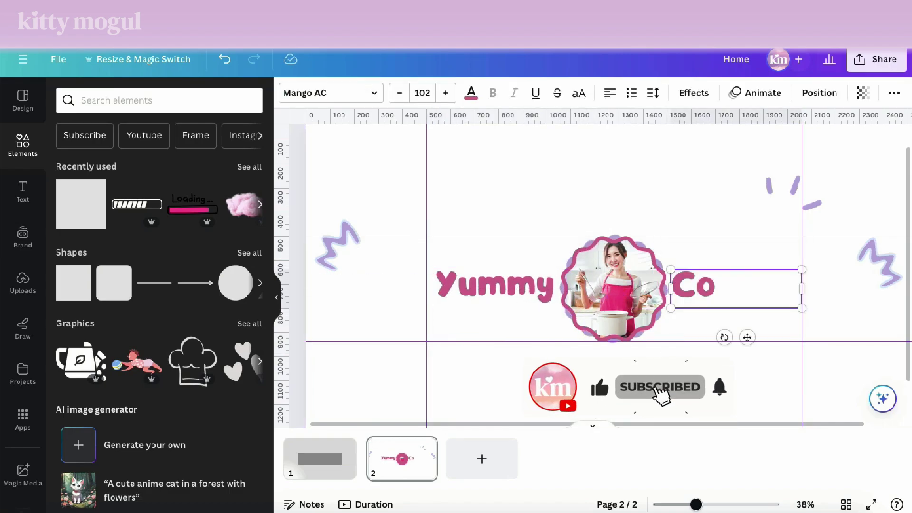
left_click(737, 205)
left_click(736, 288)
left_click_drag(671, 305, 659, 305)
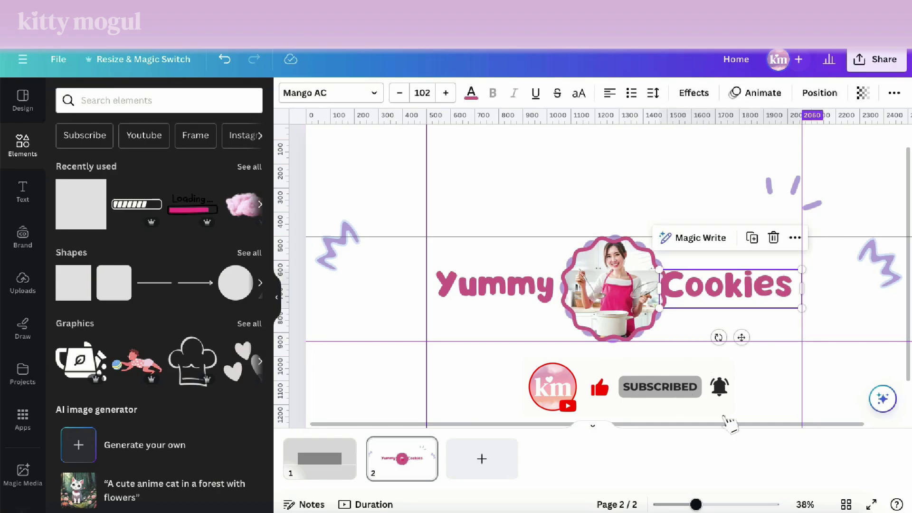
Scale both words down together to font size 98.3 and adjust their spacing on either side of the photo.
left_click(499, 287, "shift")
left_click_drag(434, 269, 448, 271)
left_click(736, 204)
left_click_drag(732, 288, 737, 288)
left_click_drag(508, 288, 501, 288)
left_click_drag(734, 288, 738, 288)
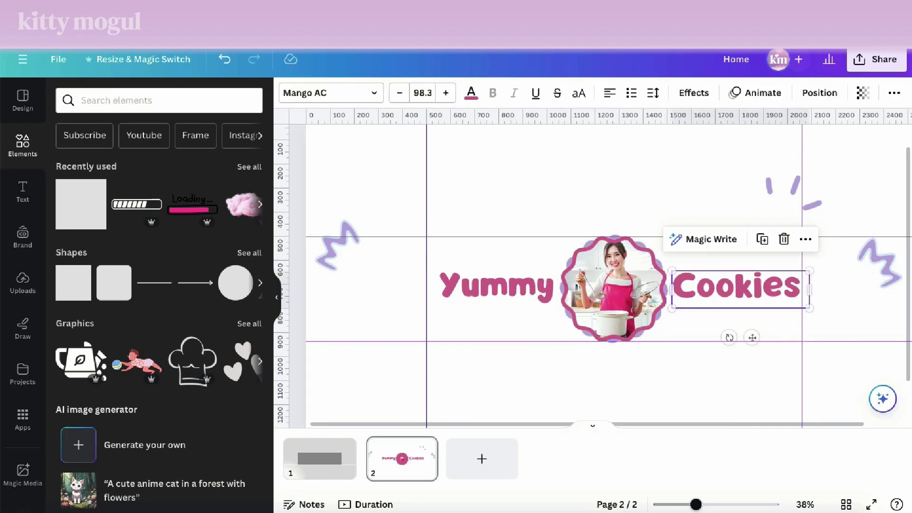
Shift the photo and both words slightly left so the arrangement is centered within the safe area.
left_click_drag(411, 211, 741, 366)
left_click_drag(615, 289, 607, 289)
left_click(613, 381)
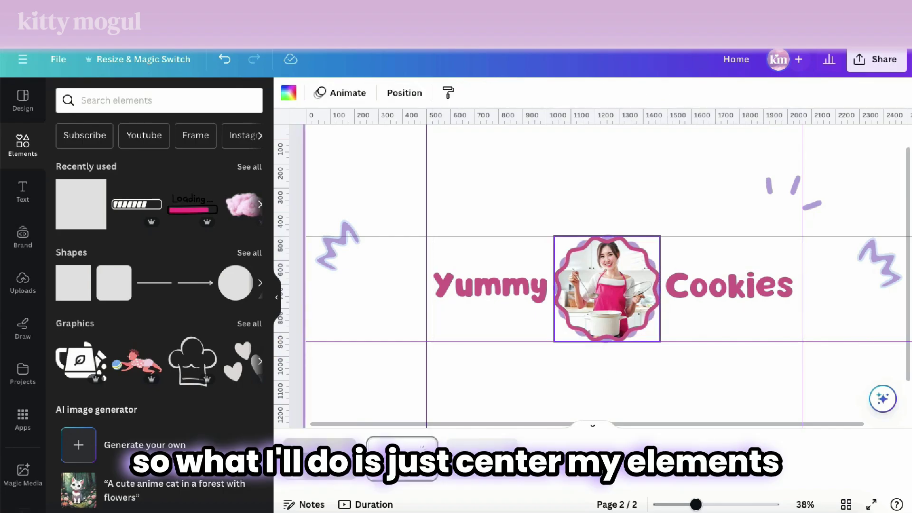
left_click_drag(490, 287, 490, 287)
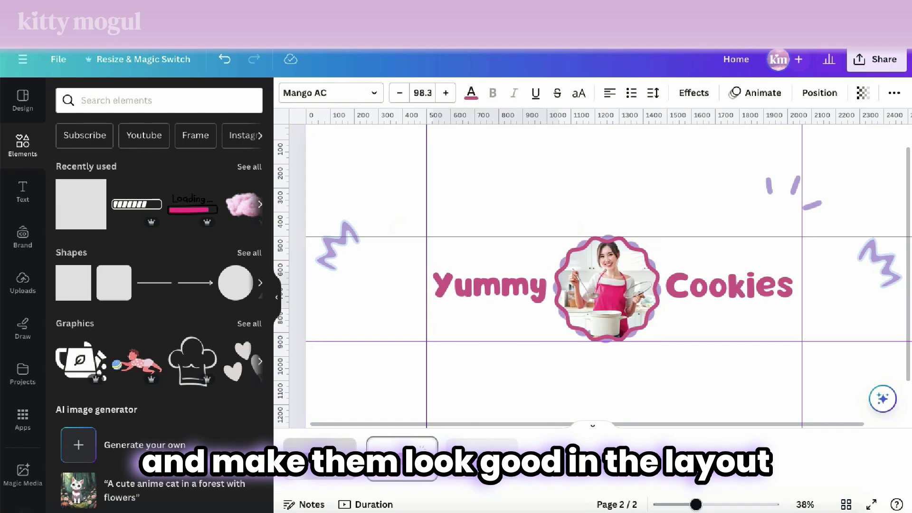
Place a small, slightly tilted copy of the framed photo above the end of "Cookies" and move the accent lines over it.
left_click(608, 289)
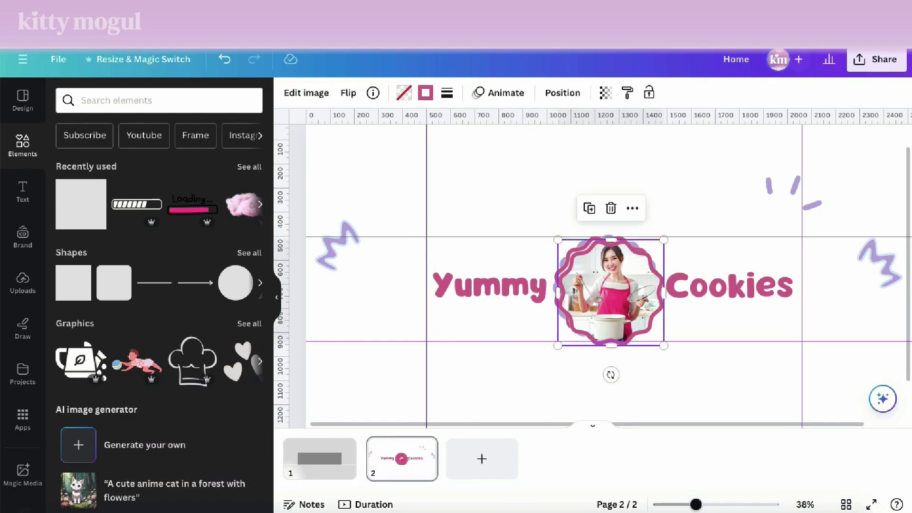
left_click_drag(661, 236, 634, 270)
left_click_drag(611, 292, 750, 212)
left_click_drag(777, 239, 780, 237)
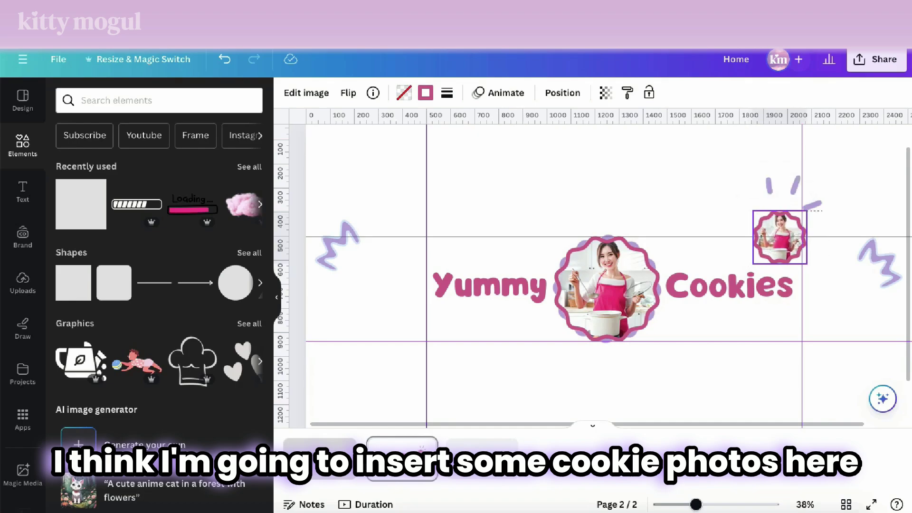
left_click_drag(780, 294, 773, 295)
left_click_drag(794, 191, 818, 192)
Set the small photo's border weight to 5 and its border color to light purple #baabda.
left_click(782, 240)
scroll(713, 292, "up", 1)
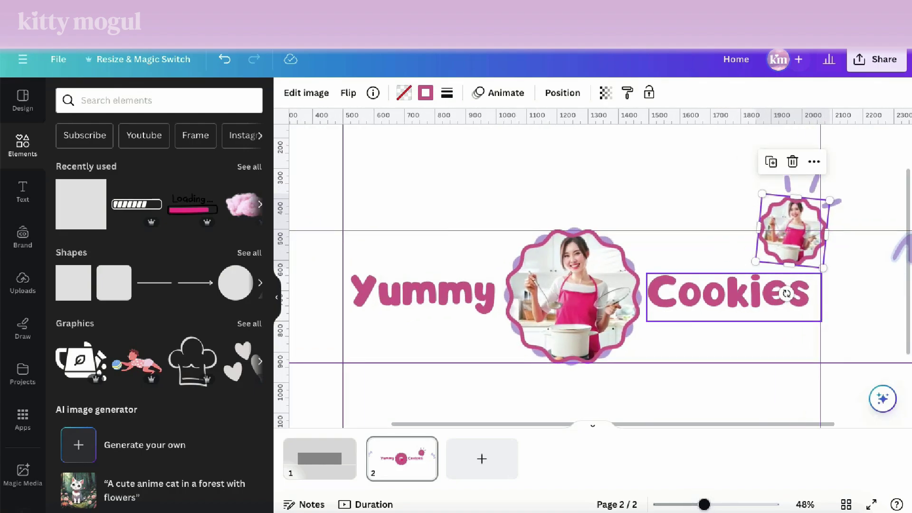
left_click(426, 93)
left_click(447, 92)
left_click_drag(457, 175, 456, 175)
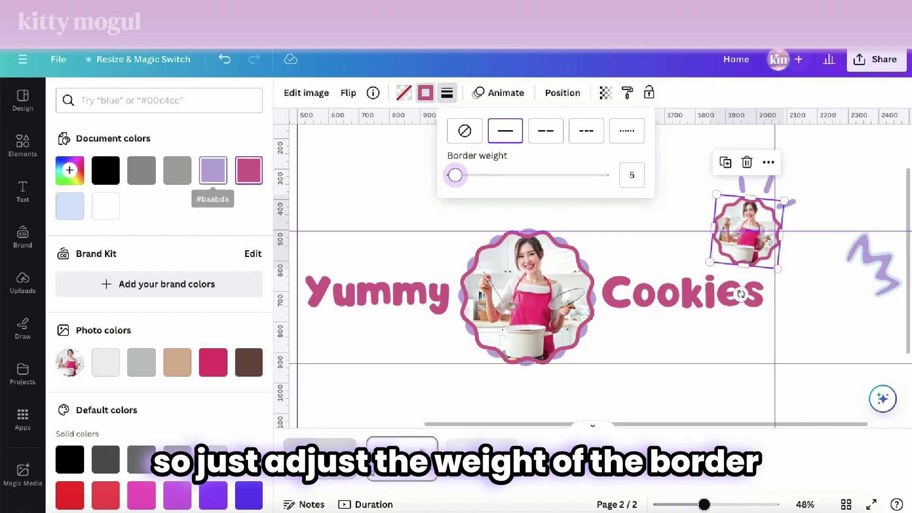
left_click(213, 170)
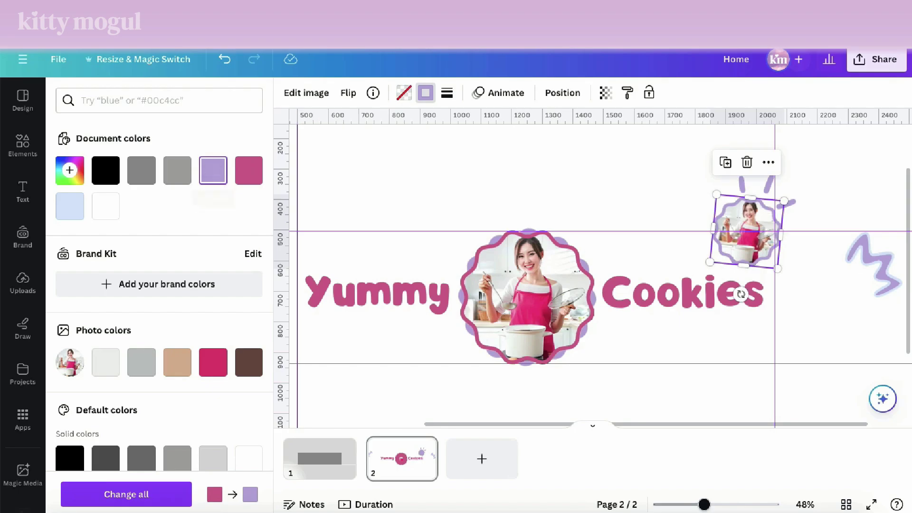
Recolor the accent lines above the small photo with a custom darker purple.
left_click(767, 190)
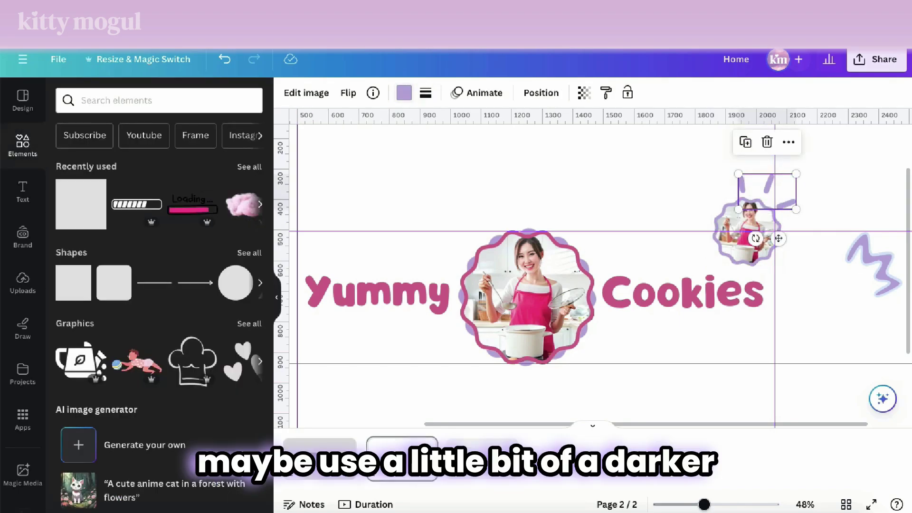
left_click(404, 93)
left_click(70, 170)
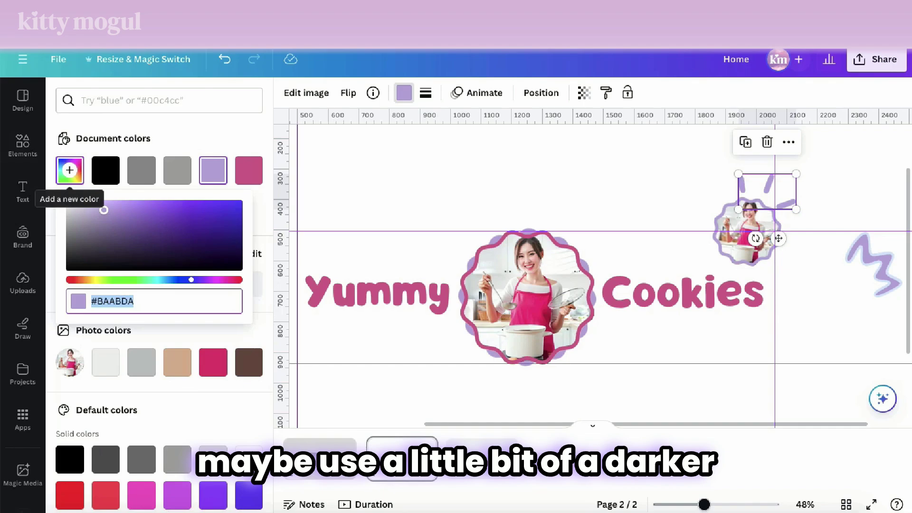
left_click_drag(103, 210, 138, 222)
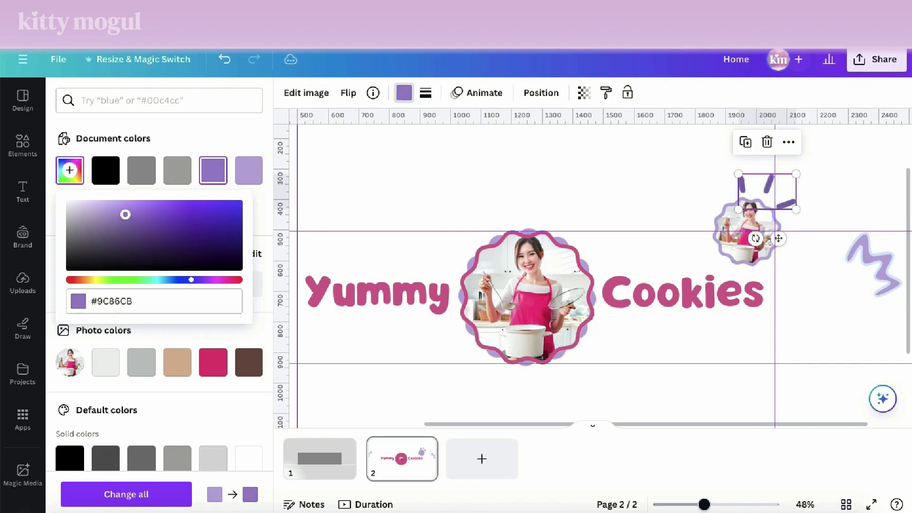
left_click(655, 181)
scroll(656, 199, "left", 1)
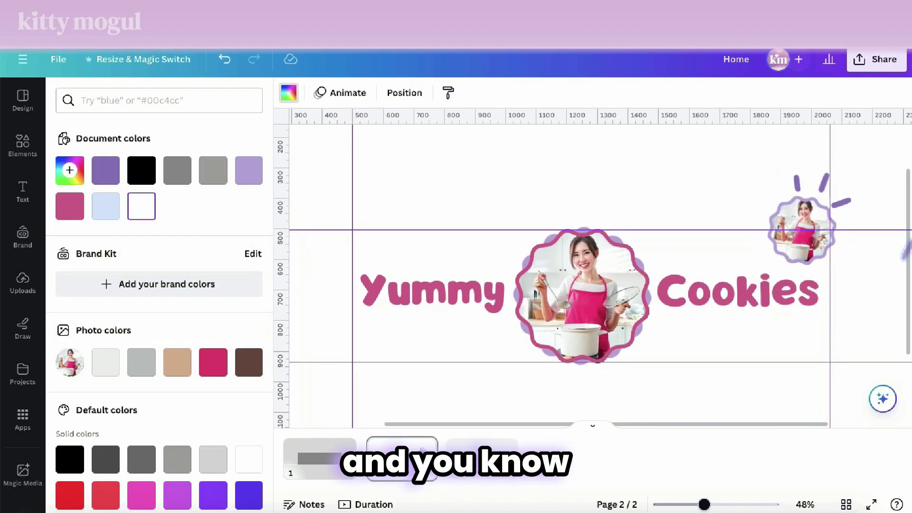
Shrink the small photo together with its accent lines and position them at the safe area's upper right corner.
left_click_drag(735, 170, 829, 228)
left_click_drag(851, 172, 842, 184)
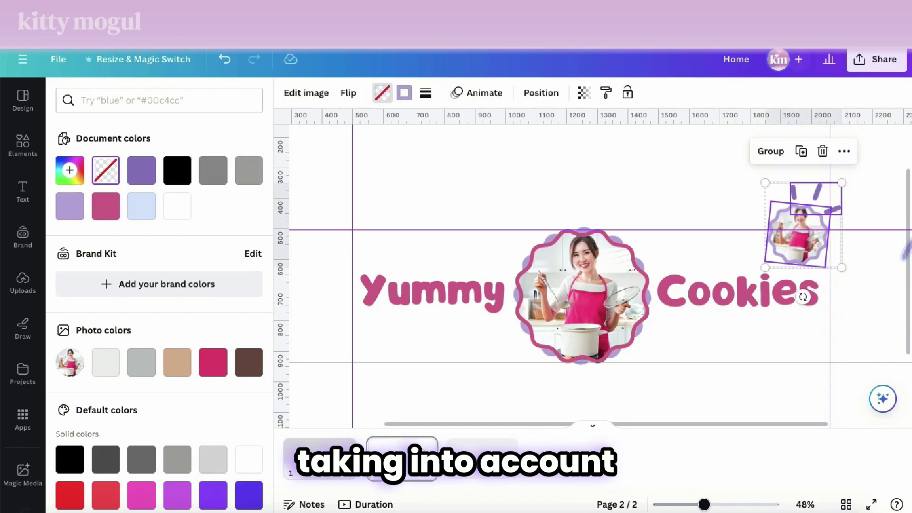
left_click_drag(803, 232, 810, 237)
left_click_drag(773, 272, 822, 233)
left_click(748, 205)
Copy the small photo and accent lines to the safe area's lower left corner and rotate the lines to point outward.
left_click_drag(809, 240, 426, 251, "alt")
left_click_drag(431, 309, 475, 191)
left_click_drag(440, 240, 373, 351)
left_click(430, 377)
left_click(374, 349)
left_click_drag(414, 311, 394, 403)
left_click(336, 364)
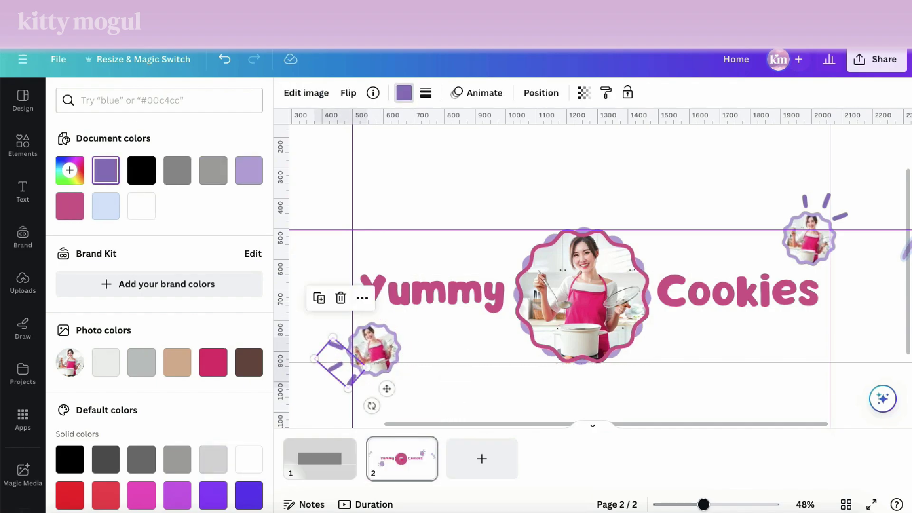
Move the two light purple squiggles closer to the words, one on each side of the safe area.
left_click_drag(704, 505, 692, 504)
mouse_move(840, 274)
left_mouse_down()
mouse_move(811, 285)
mouse_move(817, 291)
left_mouse_up()
left_click_drag(352, 260, 365, 301)
left_click_drag(817, 291, 823, 277)
left_click(703, 375)
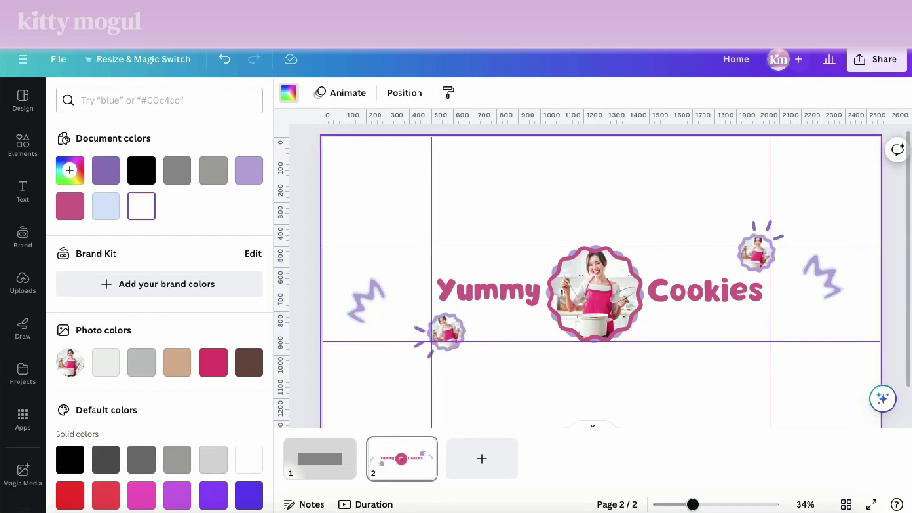
left_click_drag(693, 505, 704, 504)
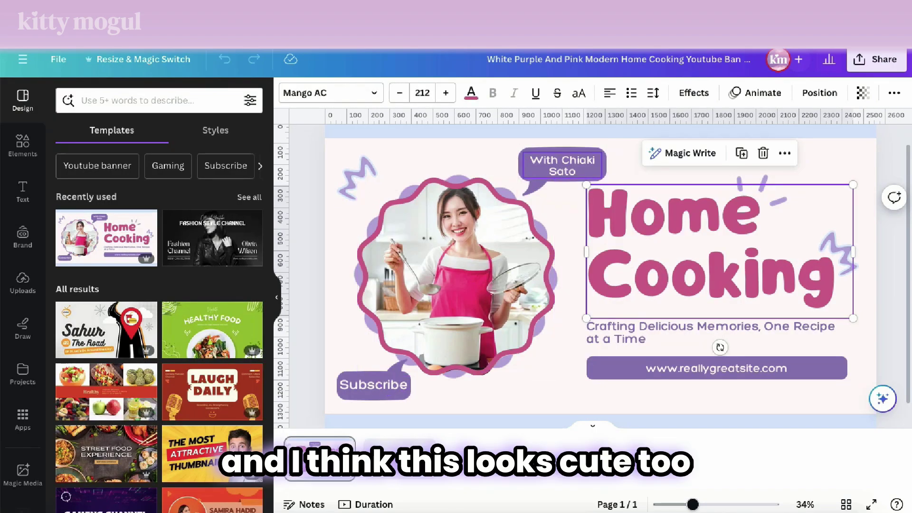
Copy the template's upper speech bubble with its caption into the banner and place it at the central photo's upper right.
left_click(562, 166)
left_click(534, 186, "shift")
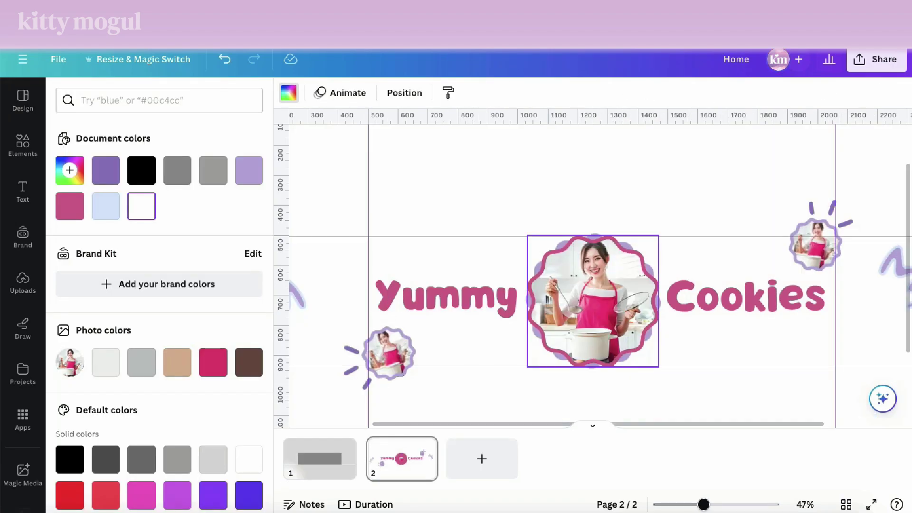
key("ctrl+v")
left_click_drag(550, 157, 678, 238)
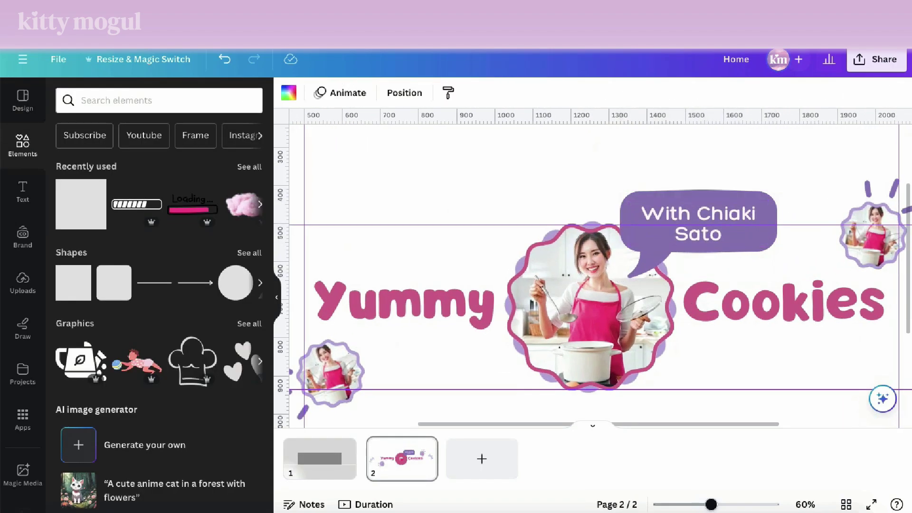
Remove the surname from the speech bubble's caption and shrink the bubble to fit around the remaining line.
double_click(698, 223)
double_click(698, 233)
key("BackSpace")
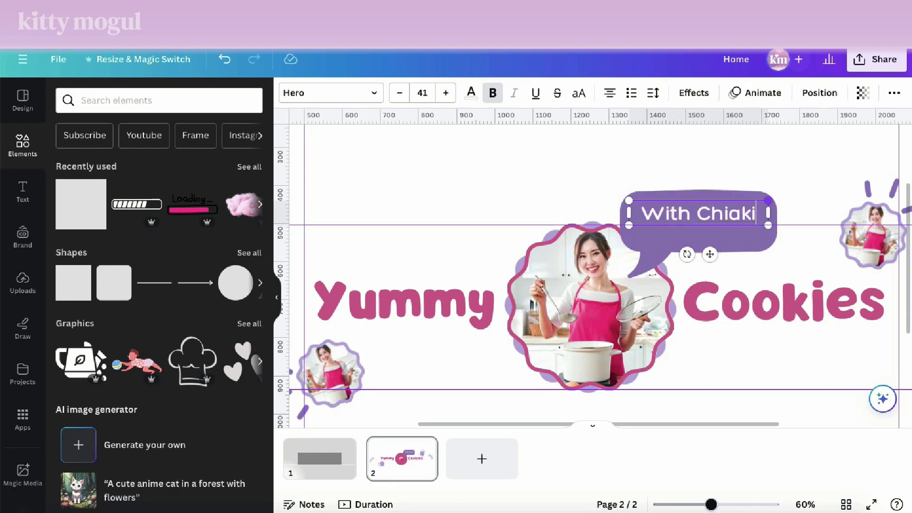
left_click(755, 237)
left_click_drag(777, 278, 739, 257)
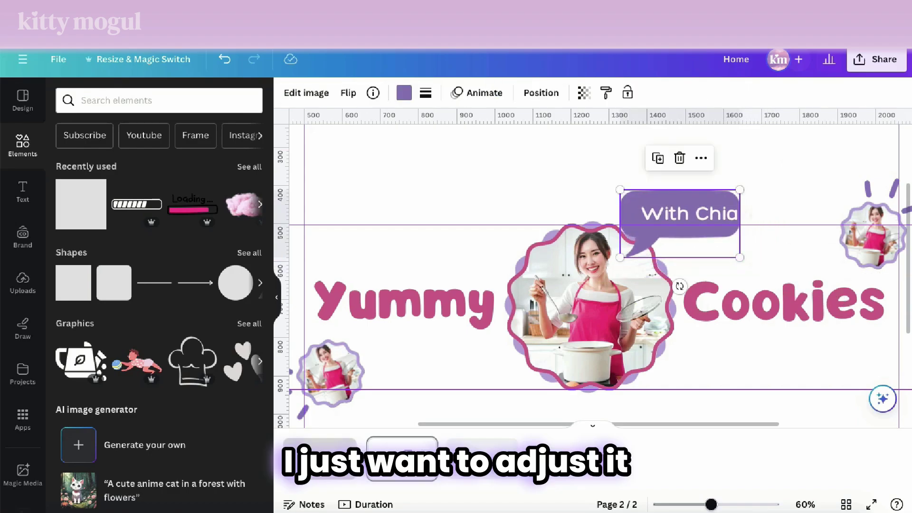
left_click_drag(684, 228, 693, 230)
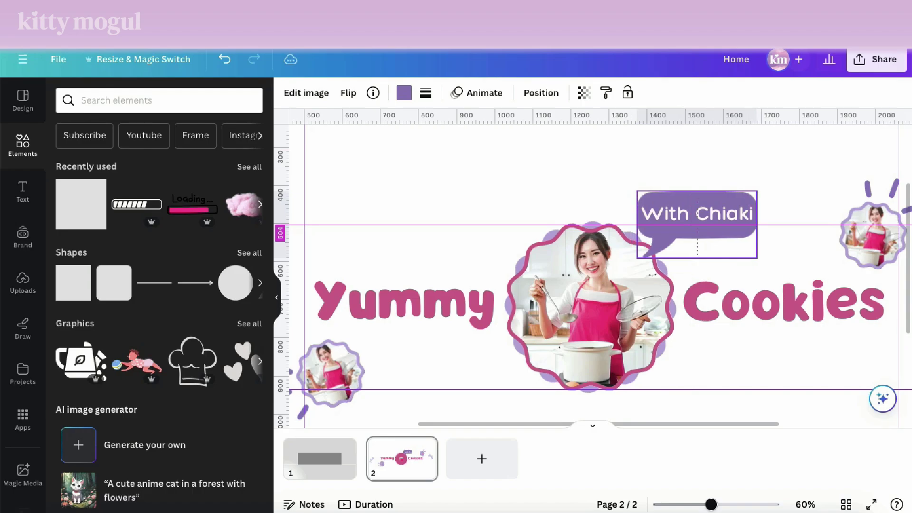
Start the caption with a lowercase "with", scale its text to size 39.5 and center it inside the speech bubble.
left_click(697, 214)
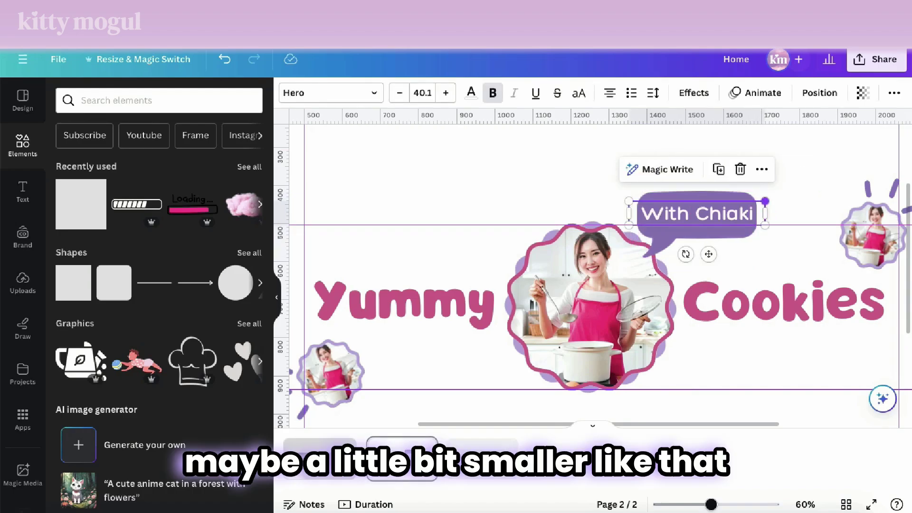
left_click_drag(765, 201, 757, 203)
left_click_drag(703, 215, 708, 215)
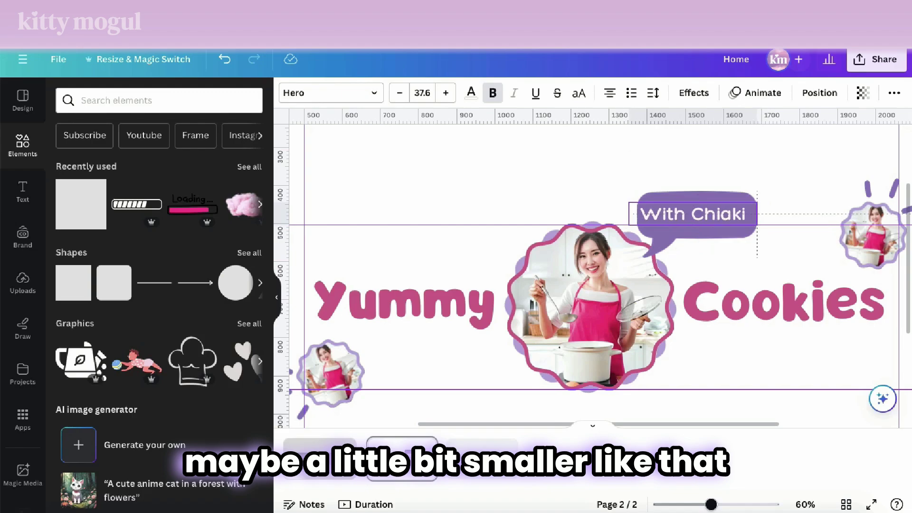
key("shift+Down")
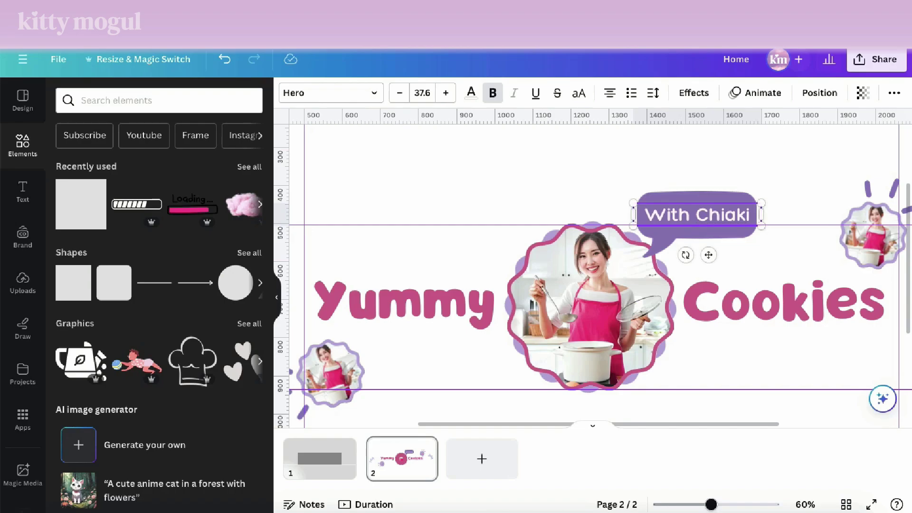
type("w")
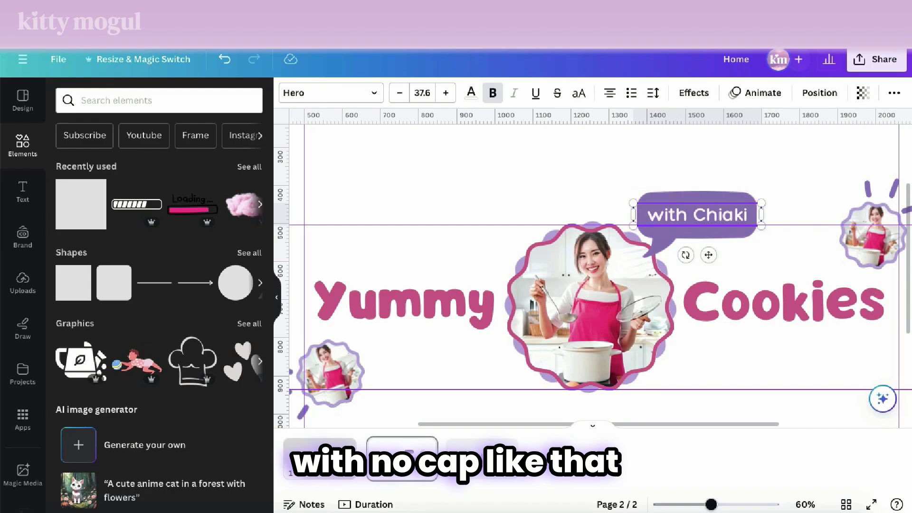
left_click_drag(761, 203, 764, 202)
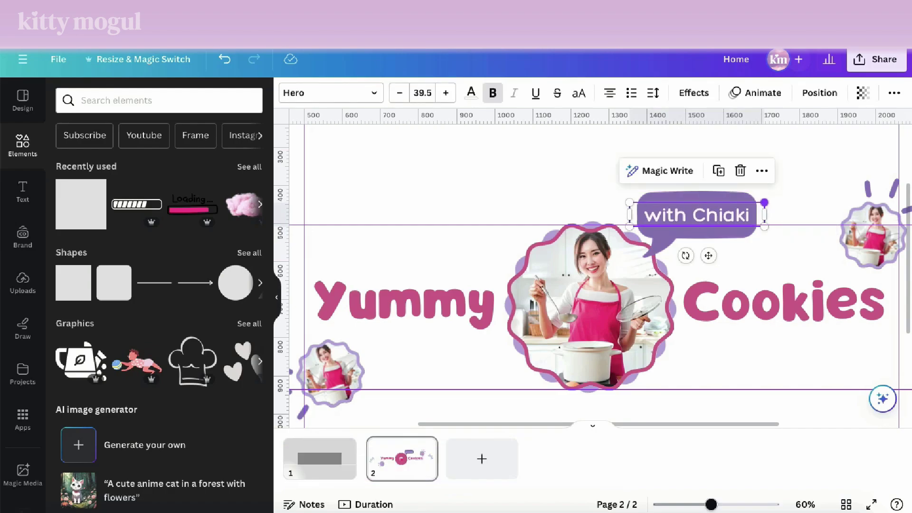
key("Right")
key("Right")
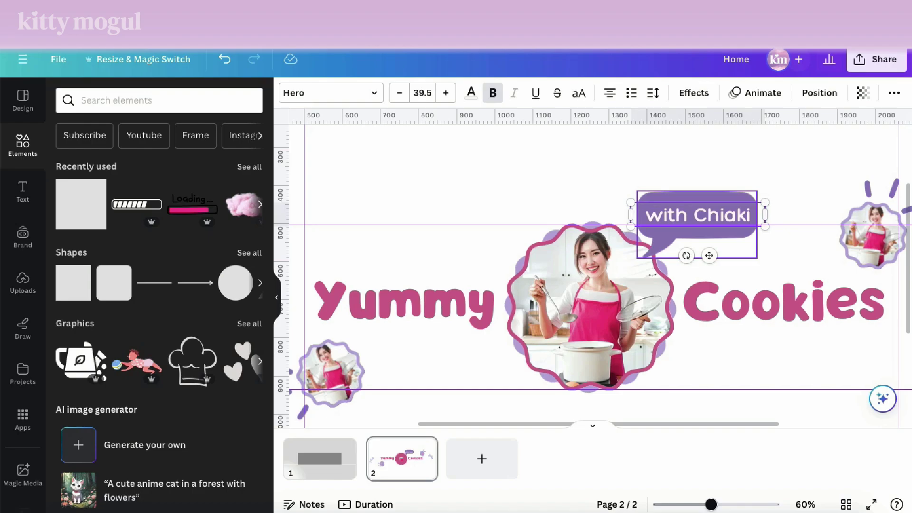
Shrink the speech bubble with its caption over the central photo's upper right edge and tilt the lower-left photo with its lines slightly clockwise.
left_click(703, 232, "shift")
left_click_drag(765, 191, 661, 252)
key("Escape")
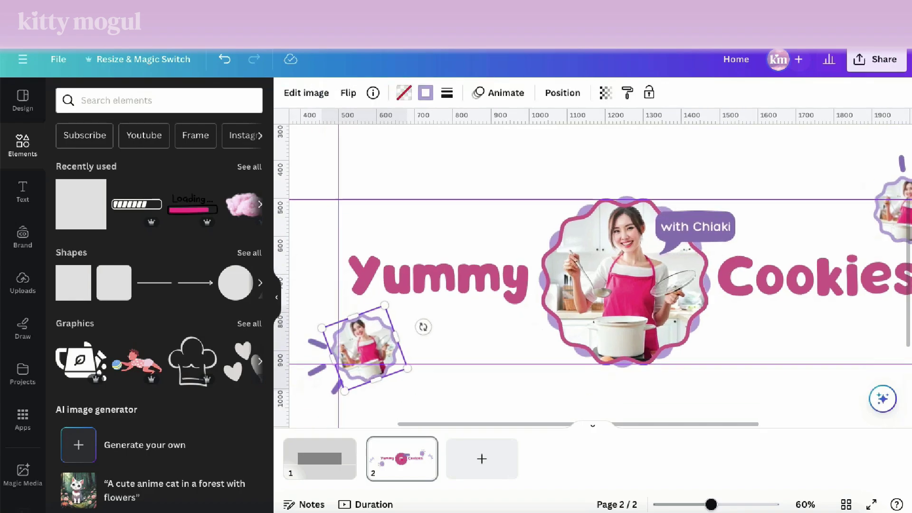
left_click(318, 370, "shift")
left_click_drag(377, 400, 369, 401)
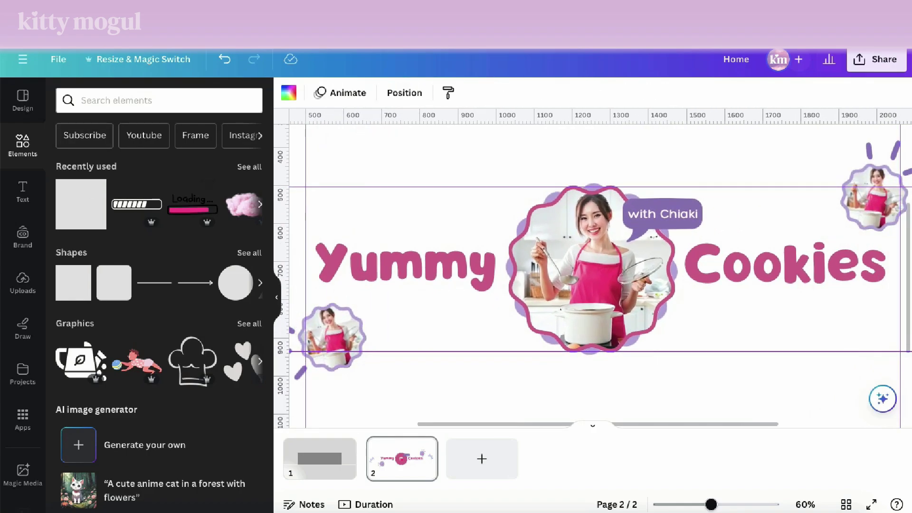
Search the elements for "colorful cookies" and fill the lower-left frame with the photo of sprinkle cookies on a rack.
left_click(159, 100)
type("cooo")
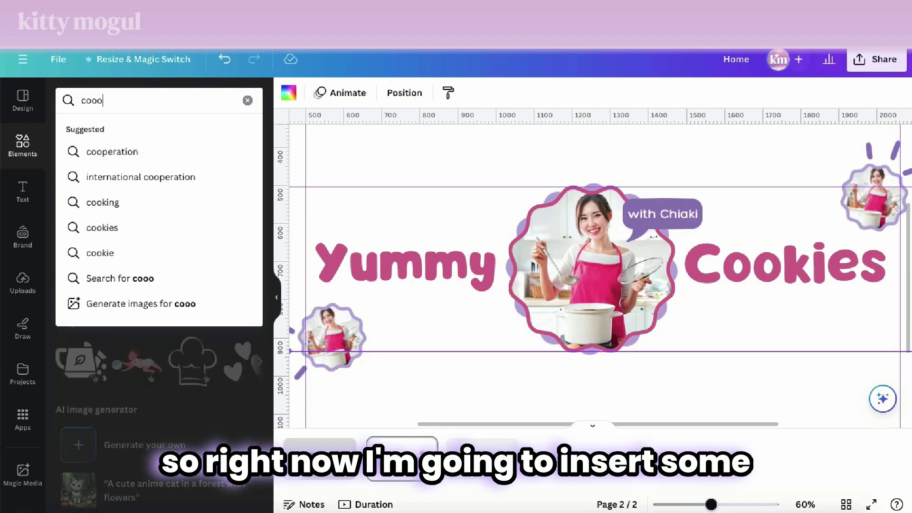
type("k")
type("olorful c")
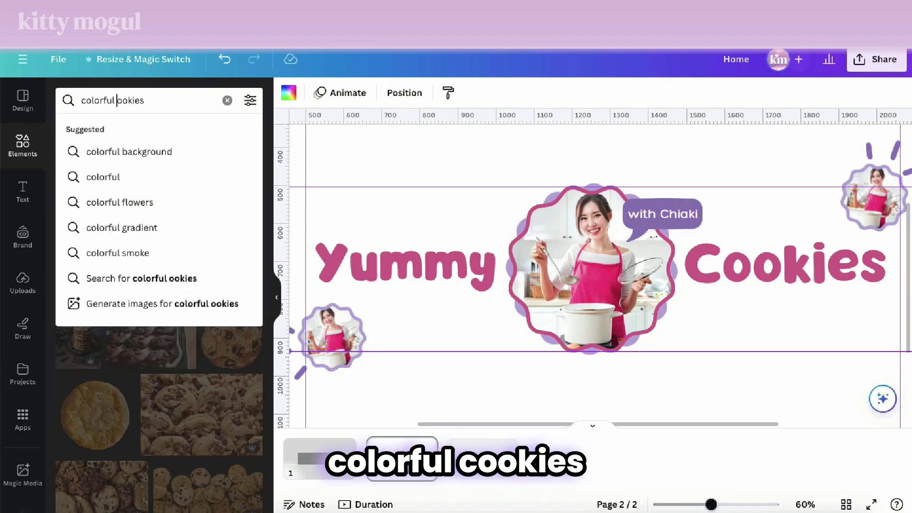
key("Return")
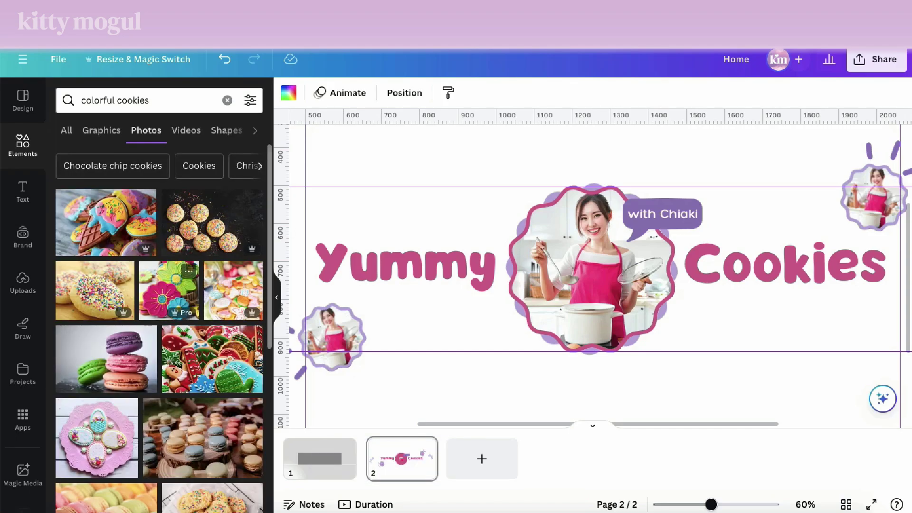
scroll(159, 328, "down", 1)
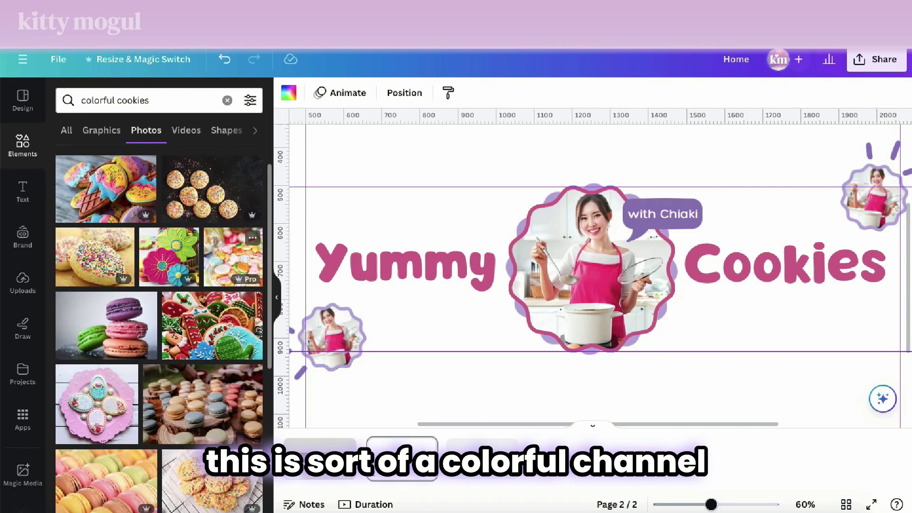
left_click_drag(233, 256, 332, 337)
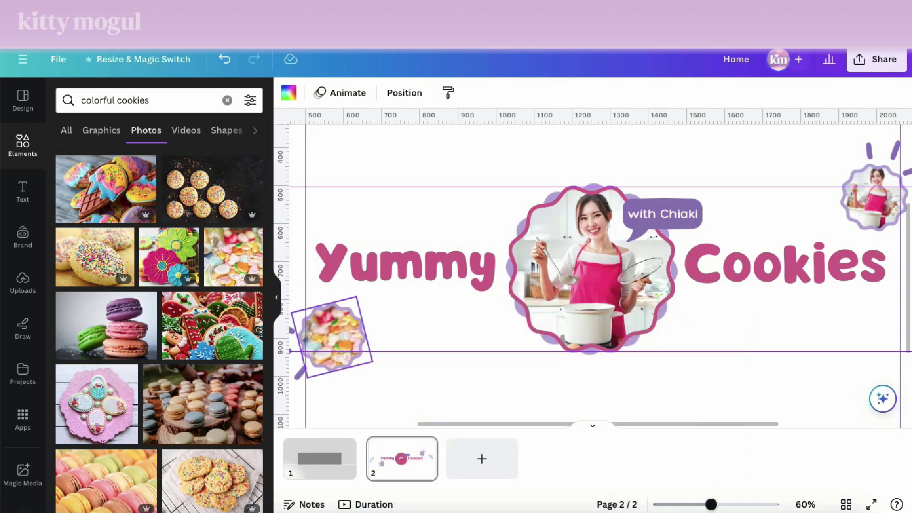
scroll(159, 328, "down", 2)
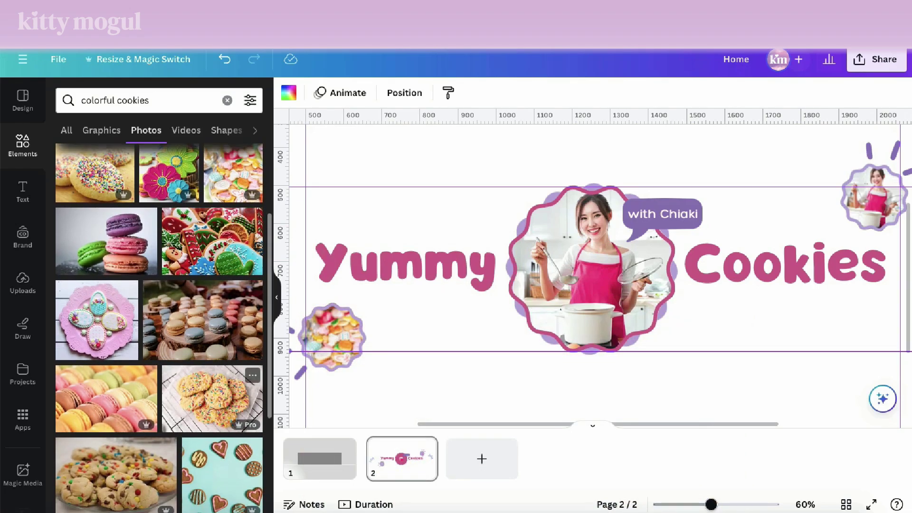
left_click_drag(211, 398, 333, 337)
Try the iced heart and daisy cookies photo in the upper-right frame, shifting it upward to bring the daisy into view.
scroll(159, 328, "down", 5)
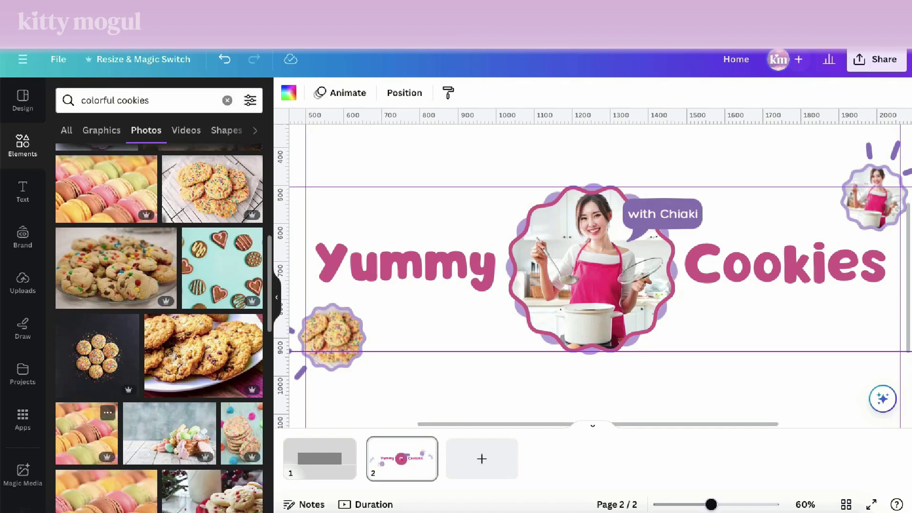
scroll(169, 409, "down", 2)
scroll(159, 327, "down", 4)
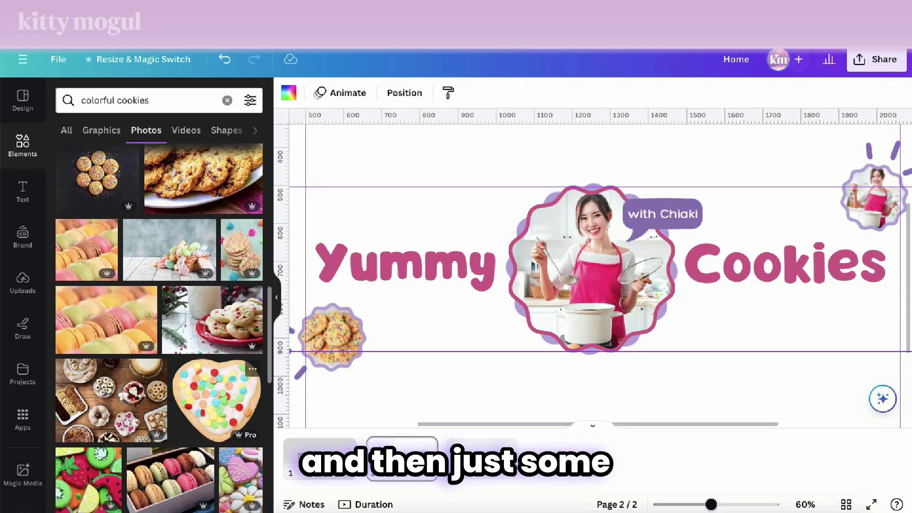
left_click_drag(717, 250, 878, 205)
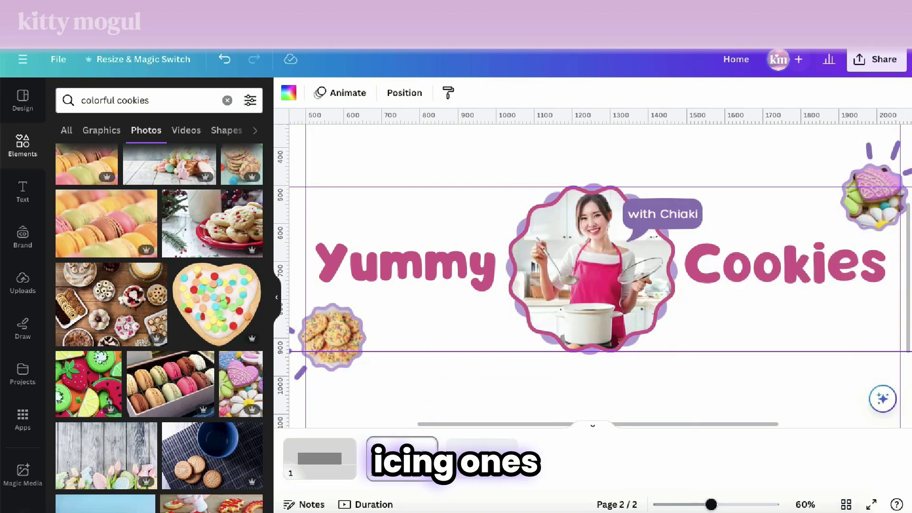
left_click(875, 198)
double_click(875, 197)
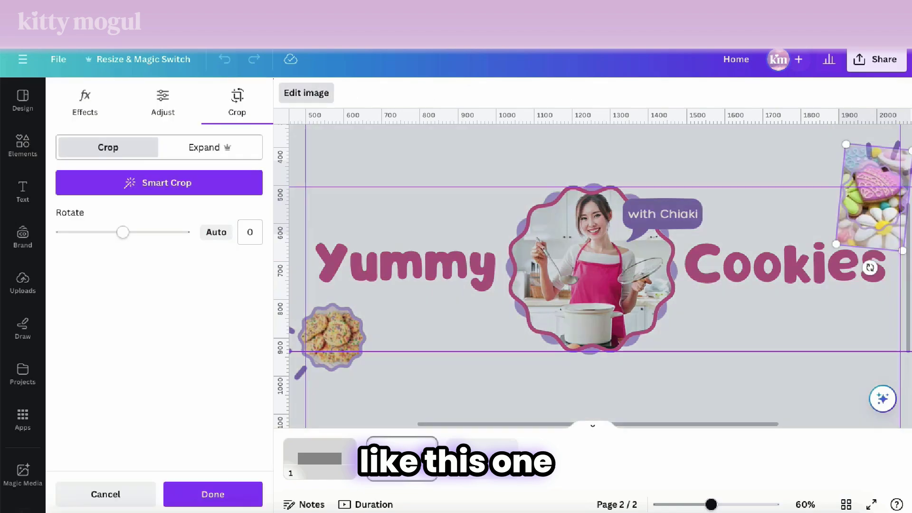
left_click_drag(875, 197, 876, 180)
left_click(827, 280)
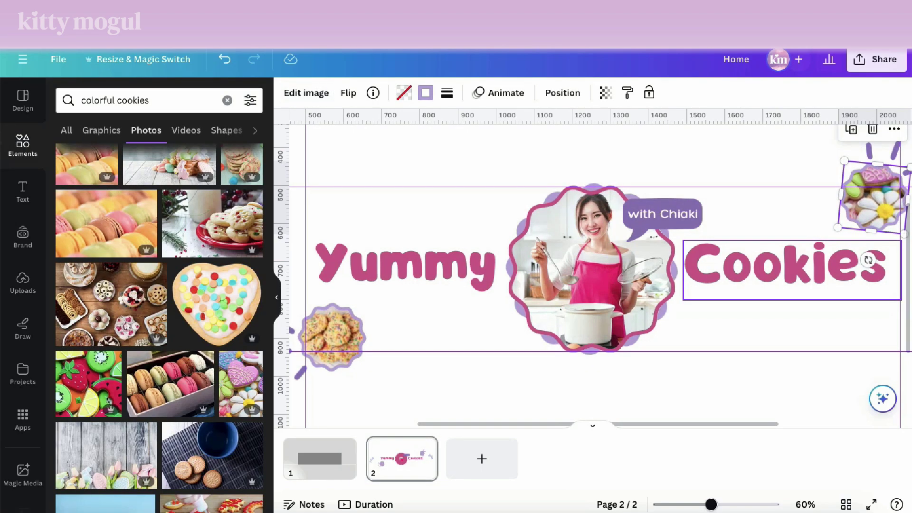
key("Escape")
Fill the upper-right frame with the egg-shaped cookies on pink wood, enlarging and repositioning the photo so the cookies fill the frame.
scroll(159, 327, "down", 15)
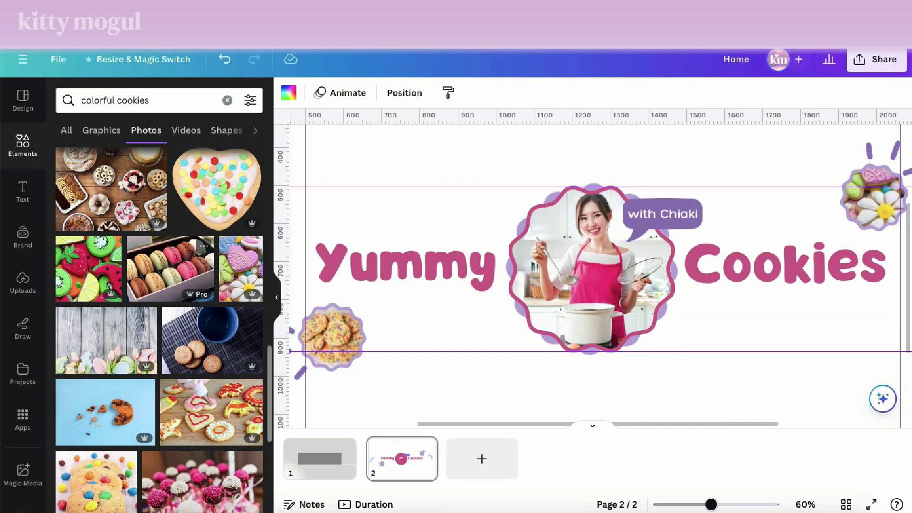
scroll(159, 328, "down", 2)
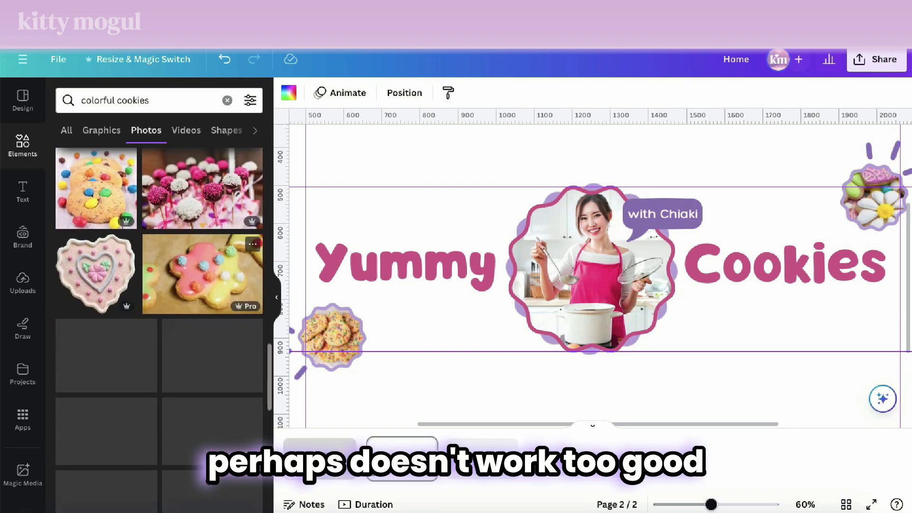
scroll(159, 328, "down", 2)
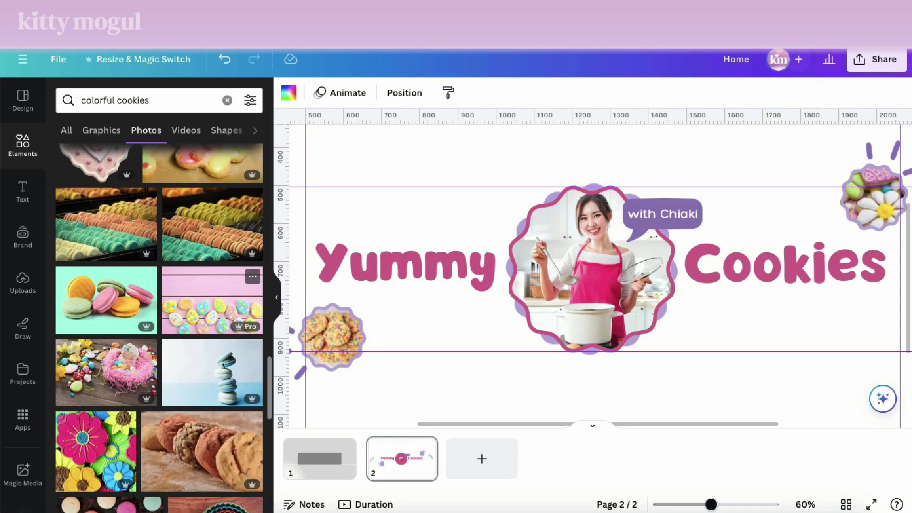
left_click_drag(212, 300, 875, 197)
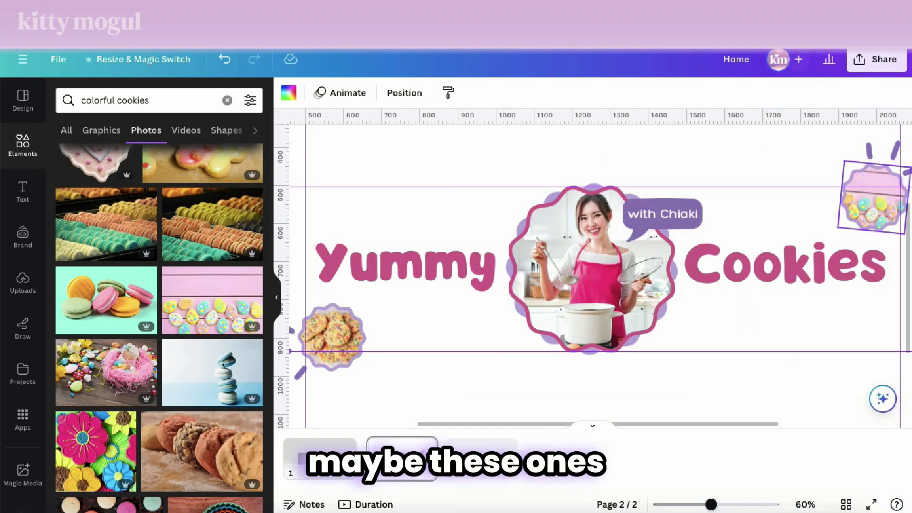
double_click(874, 199)
left_click_drag(828, 160, 809, 139)
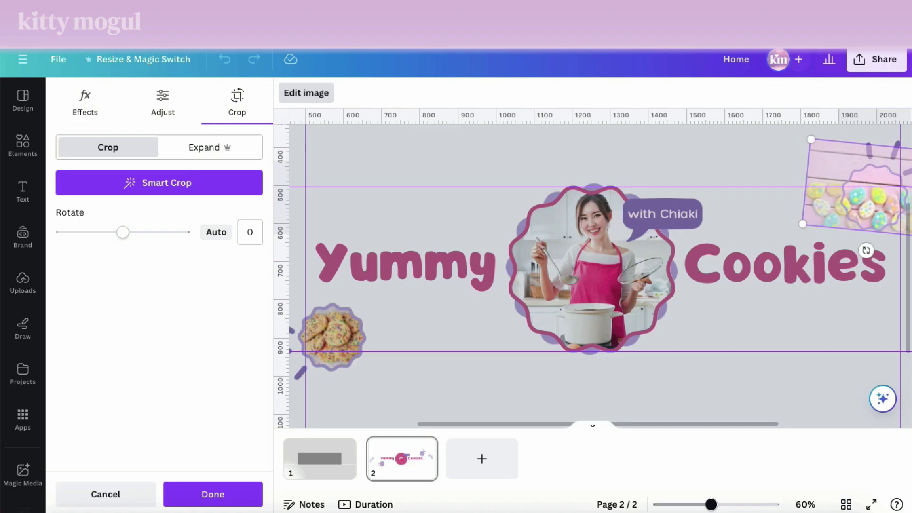
left_click_drag(874, 197, 861, 188)
left_click(769, 162)
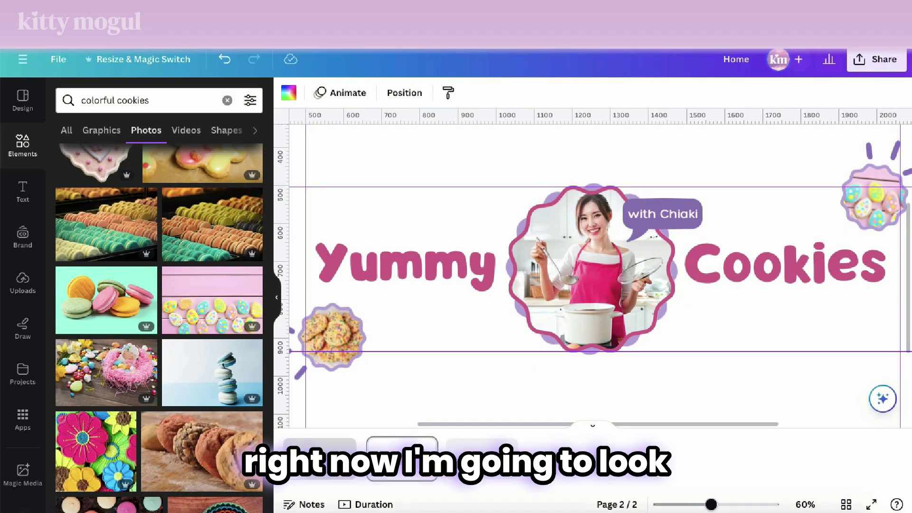
Search the graphics for "subscribe" and insert the red Subscribe button with the white bell and hand cursor.
triple_click(213, 98)
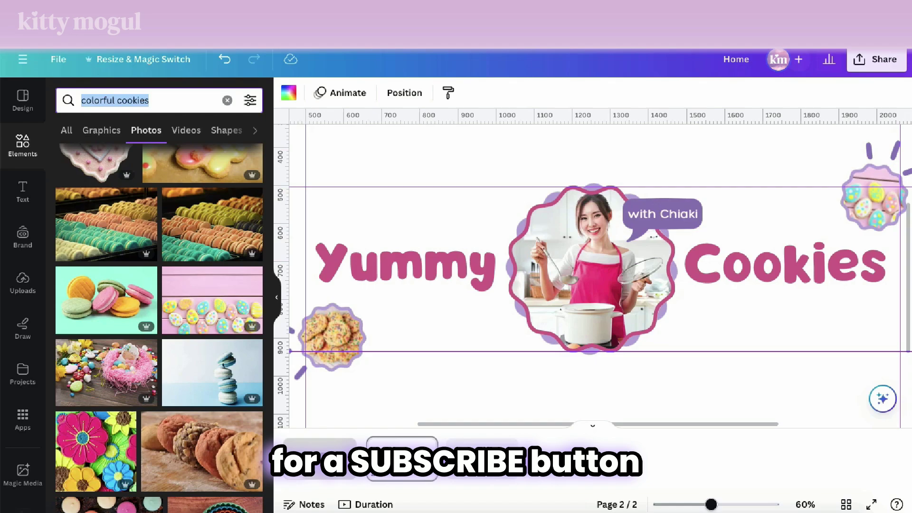
type("subscribe")
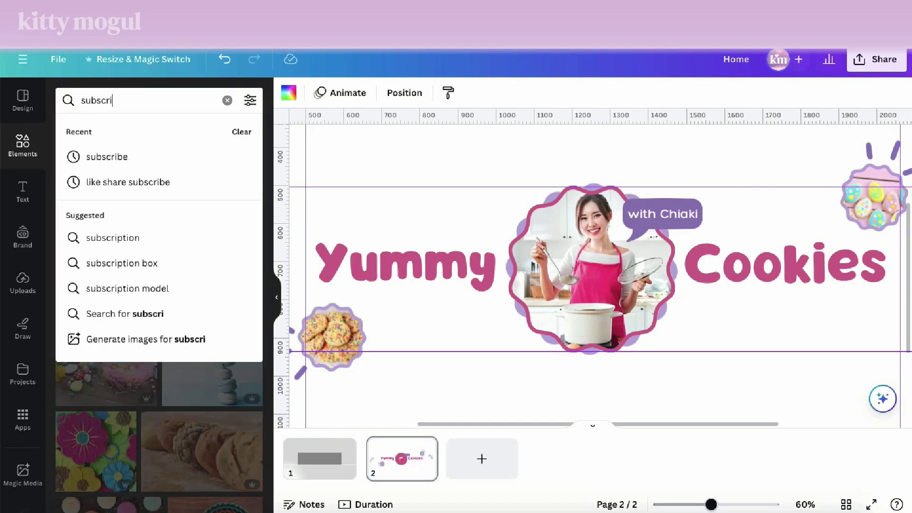
key("Return")
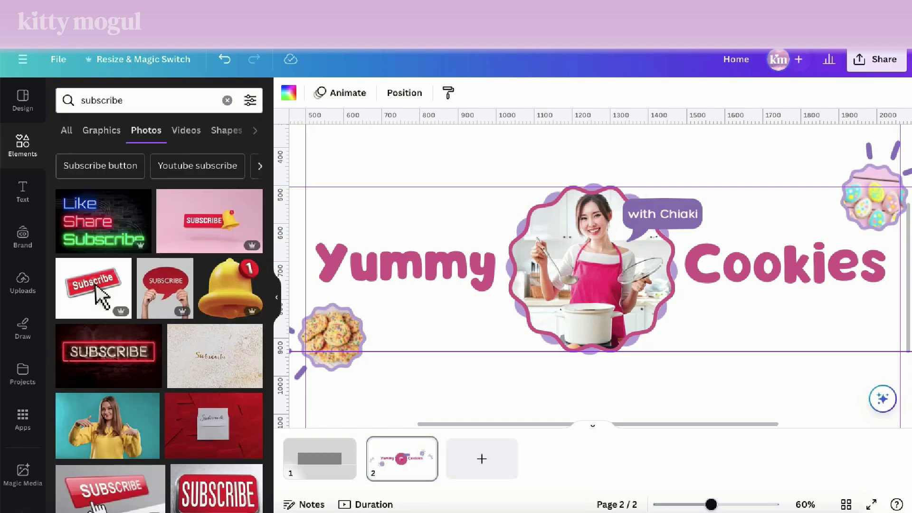
left_click(101, 130)
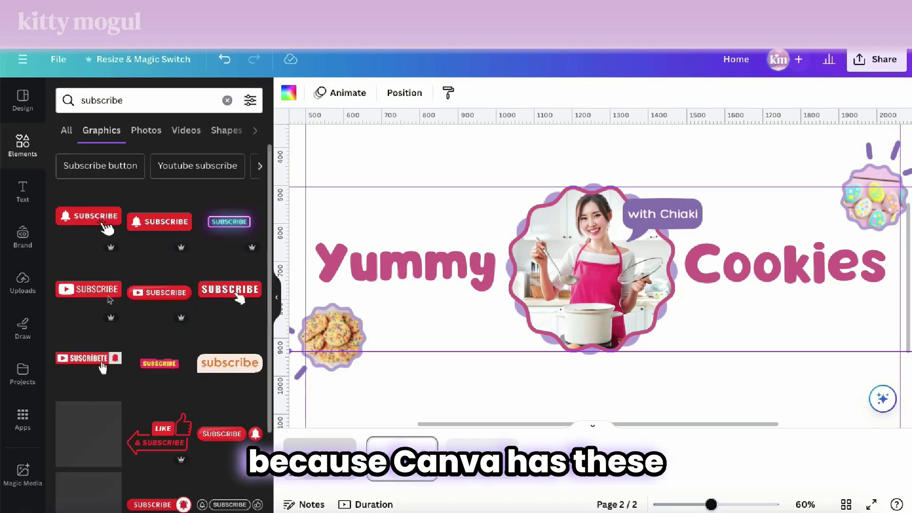
left_click(89, 216)
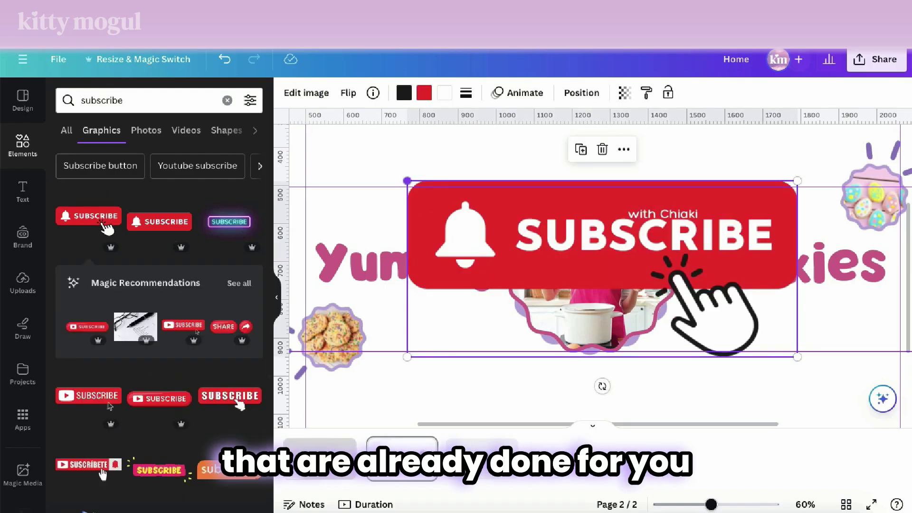
Shrink the Subscribe button with the hand cursor and place it below "Cookies", near the safe area's lower-right corner.
left_click_drag(403, 178, 702, 313)
left_click_drag(769, 338, 859, 341)
left_click_drag(859, 341, 859, 342)
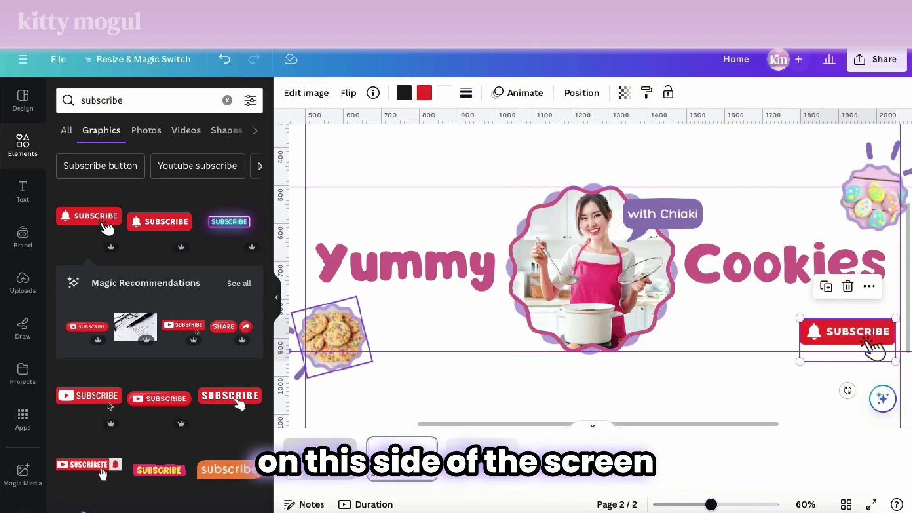
scroll(320, 351, "left", 1)
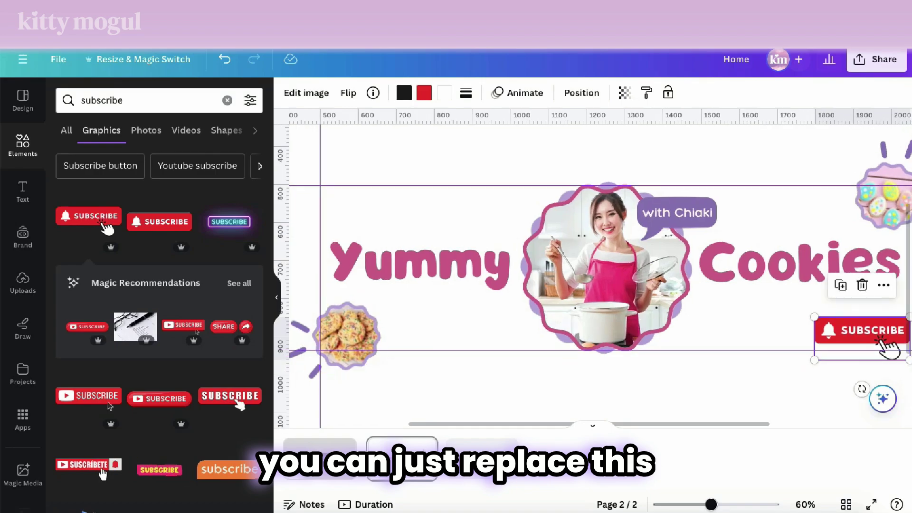
scroll(600, 276, "down", 1)
scroll(600, 276, "right", 1)
left_click(713, 380)
left_click_drag(711, 504, 689, 505)
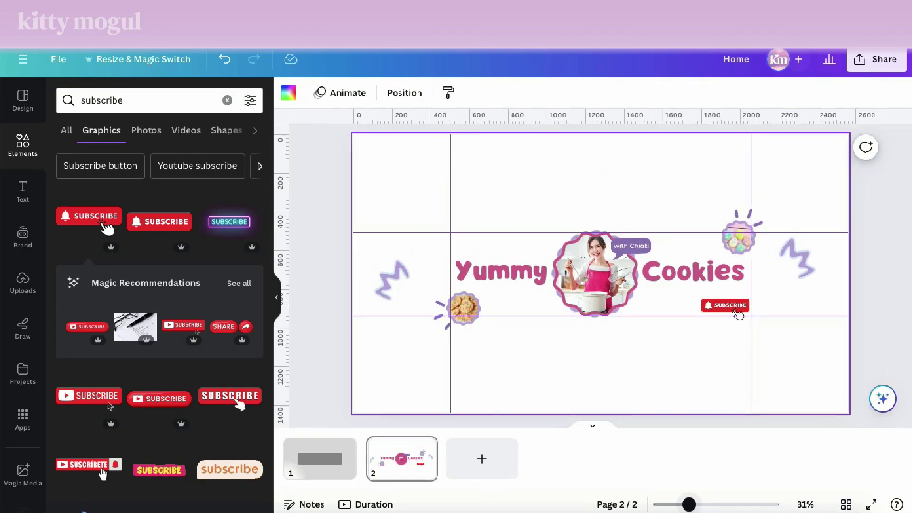
scroll(741, 314, "up", 4)
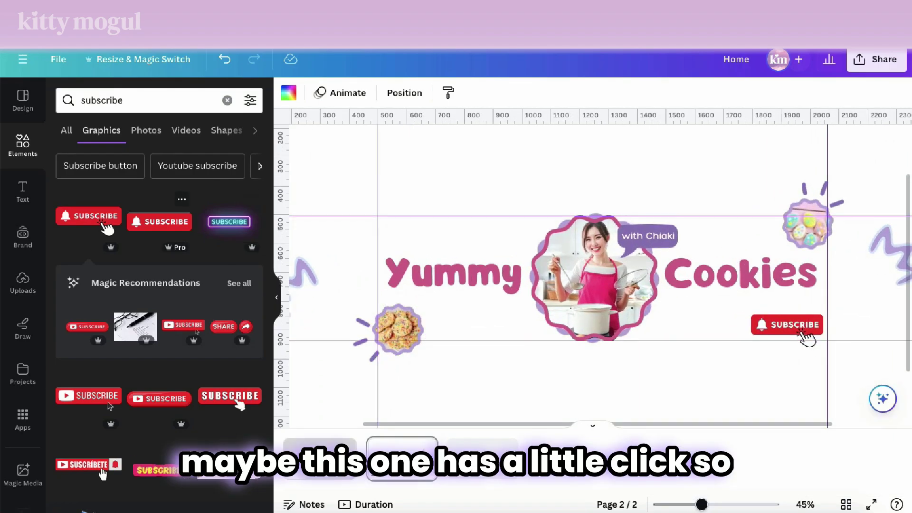
Insert the red Subscribe button with only a bell, shrink it and place it over the existing button below "Cookies".
left_click(159, 221)
left_click_drag(455, 238, 678, 298)
left_click_drag(808, 338, 807, 340)
scroll(808, 339, "up", 4)
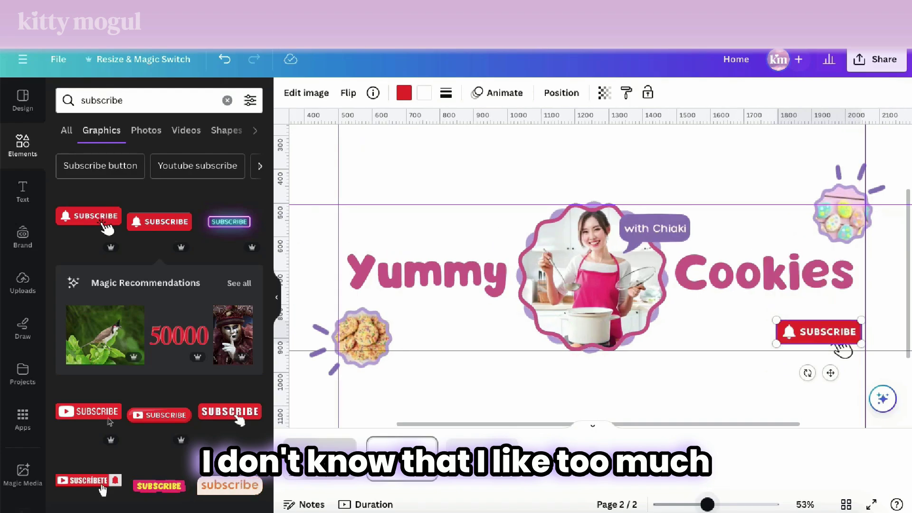
left_click_drag(824, 361, 823, 362)
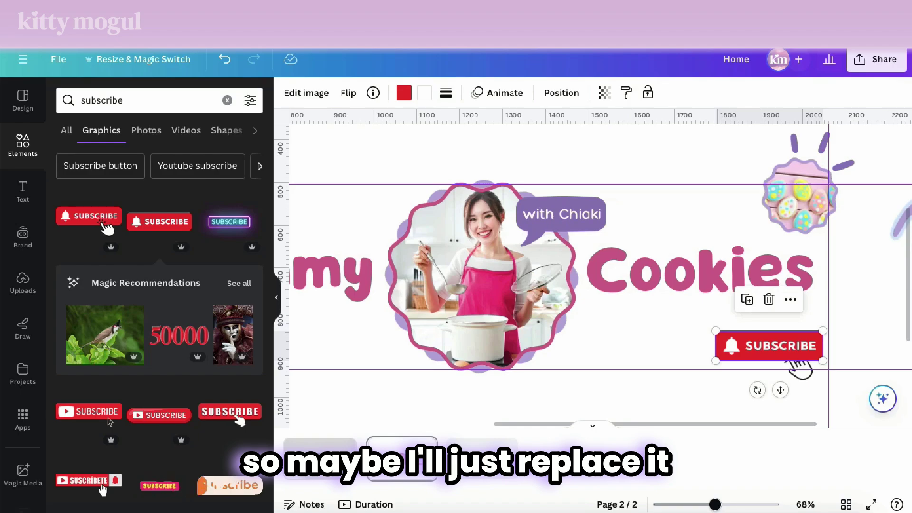
Delete the Subscribe button with the hand cursor, keeping the plain bell version in its place.
key("ctrl+x")
left_click(807, 354)
key("Delete")
key("ctrl+v")
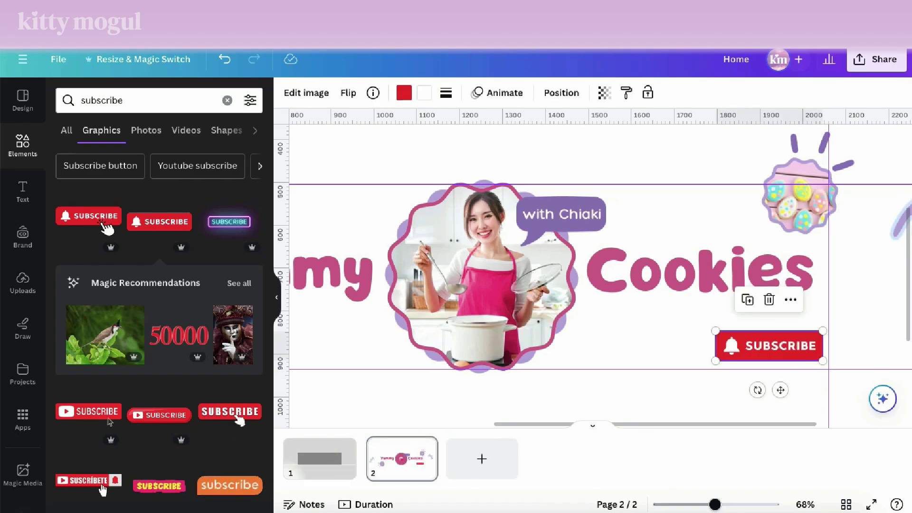
key("Escape")
left_click(766, 346)
scroll(764, 340, "down", 5, "ctrl")
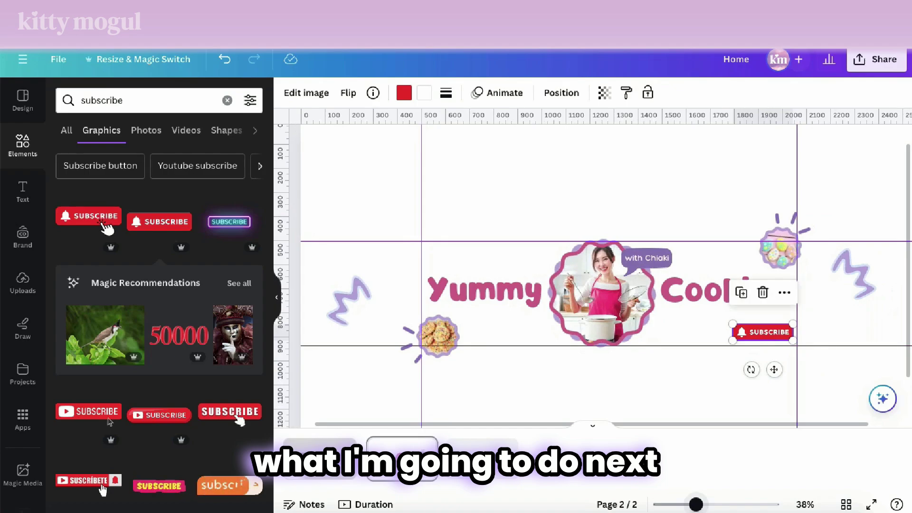
Search the graphics for "baking doodles" and browse the results.
double_click(102, 100)
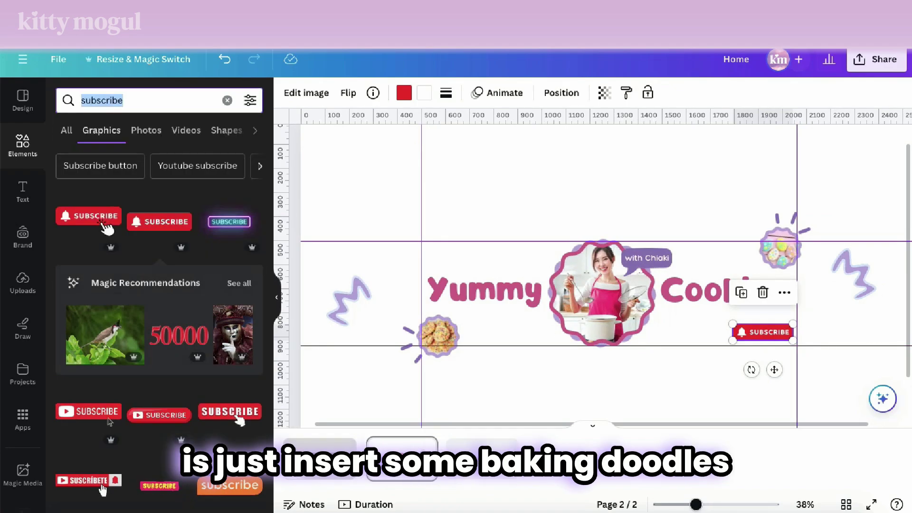
type("bakin")
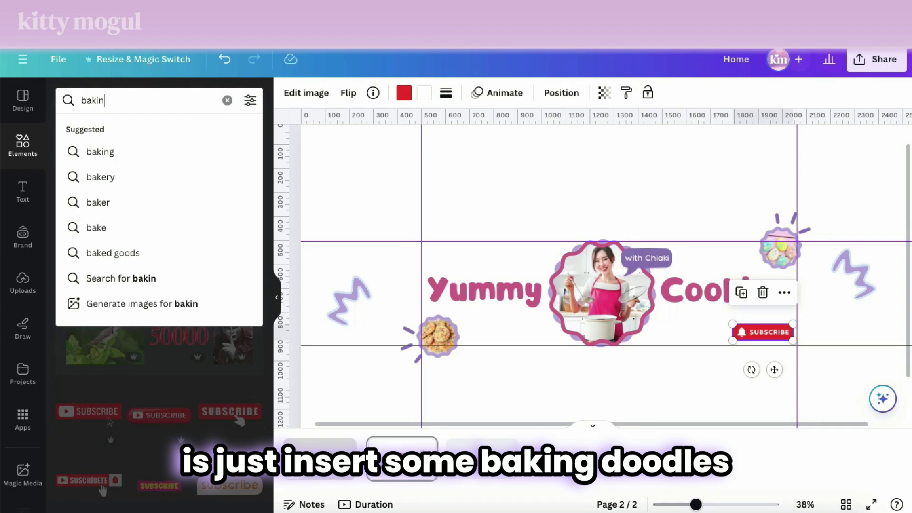
type("g doodles")
key("Return")
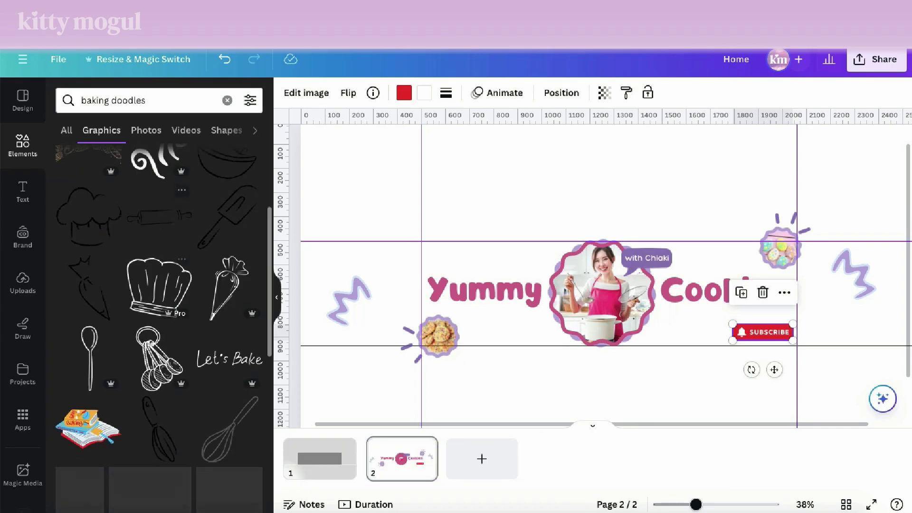
scroll(159, 292, "down", 10)
Search for "cookie doodles", insert the square sweets-and-cookies pattern and move it to the banner's upper-left corner.
double_click(95, 100)
type("cookie")
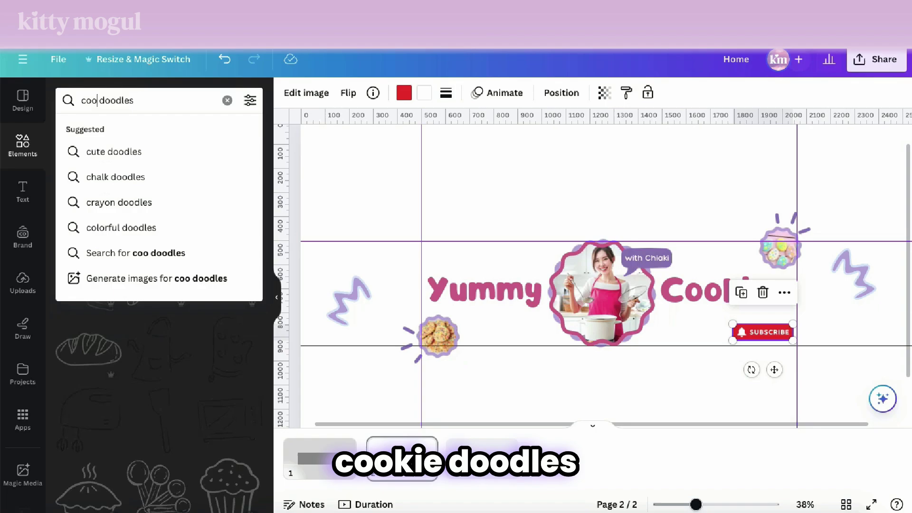
key("Return")
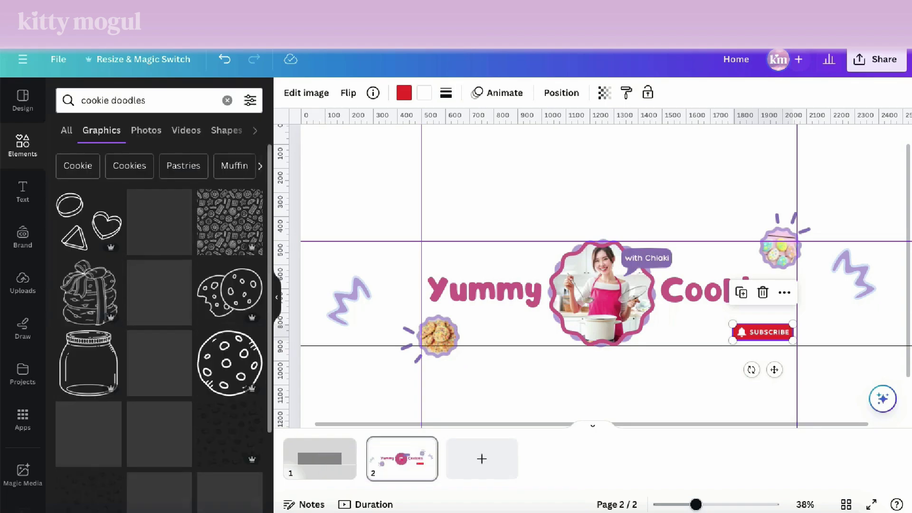
left_click(230, 222)
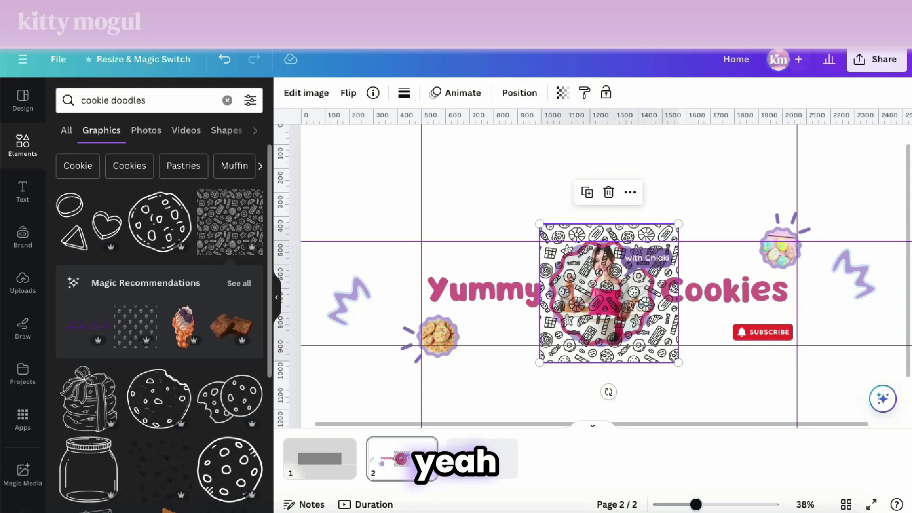
left_click_drag(609, 293, 372, 206)
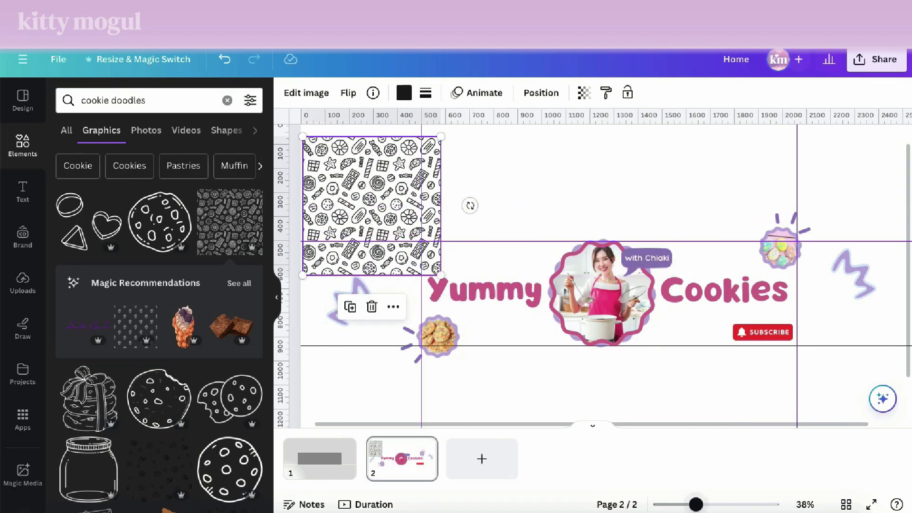
Enlarge the doodle pattern tile and copy it sideways into a row of three tiles spanning the banner's width.
scroll(527, 277, "down", 4)
mouse_move(494, 265)
left_mouse_down()
mouse_move(587, 355)
mouse_move(543, 313)
left_mouse_up()
mouse_move(494, 266)
left_mouse_down()
mouse_move(493, 287)
mouse_move(767, 287)
left_mouse_up()
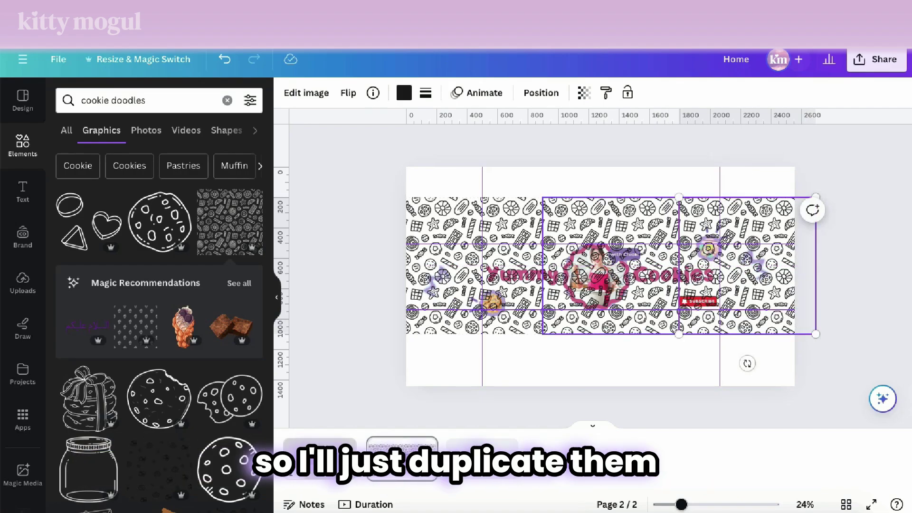
Duplicate the row of three pattern tiles below and above the middle row to cover the whole banner.
left_click(611, 266, "shift")
left_click(475, 266, "shift")
left_click_drag(474, 266, 475, 403)
key("ctrl+d")
left_click_drag(506, 367, 507, 93)
Select all nine pattern tiles and shift them together so the pattern is centered on the banner.
left_click(475, 266, "shift")
left_click(611, 265, "shift")
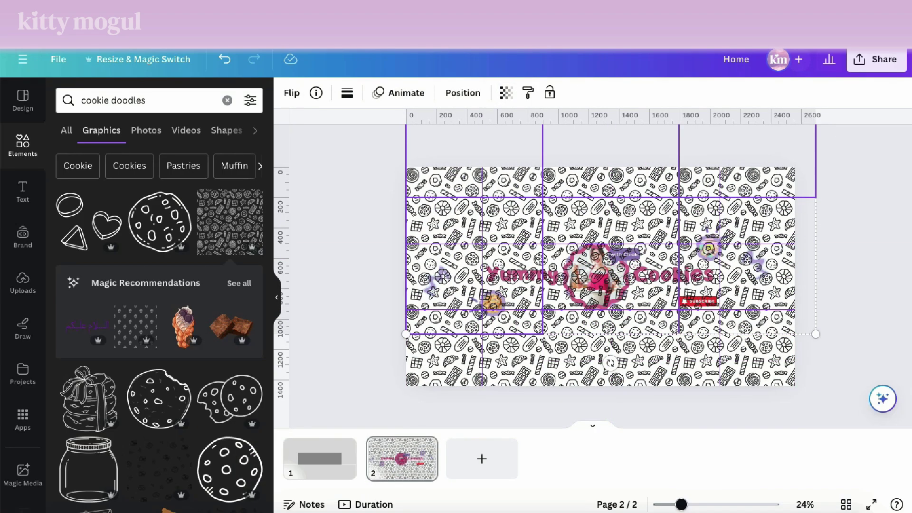
left_click(748, 266, "shift")
left_click(748, 364, "shift")
left_click(474, 363, "shift")
left_click_drag(611, 266, 601, 263)
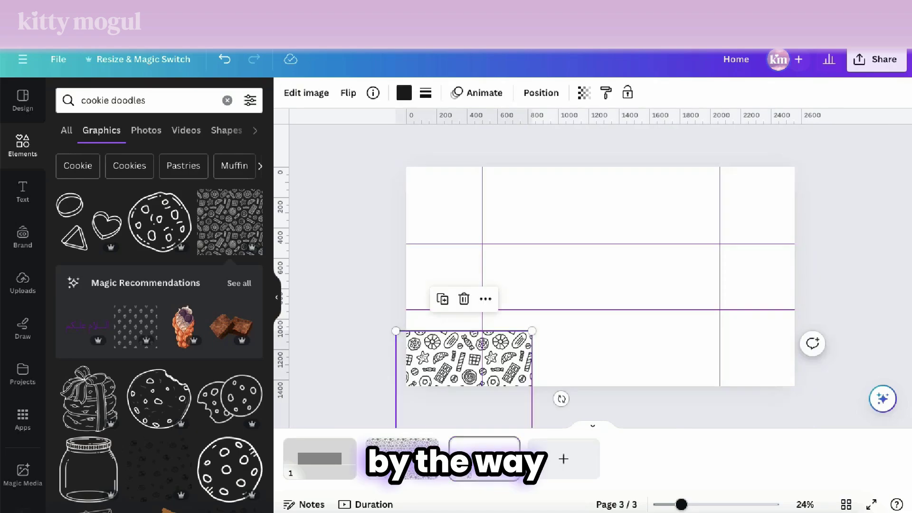
On page 3, center the pattern tile and lay out copies of it on both sides and above.
left_click_drag(469, 363, 601, 276)
left_click_drag(600, 276, 705, 276)
key("ctrl+z")
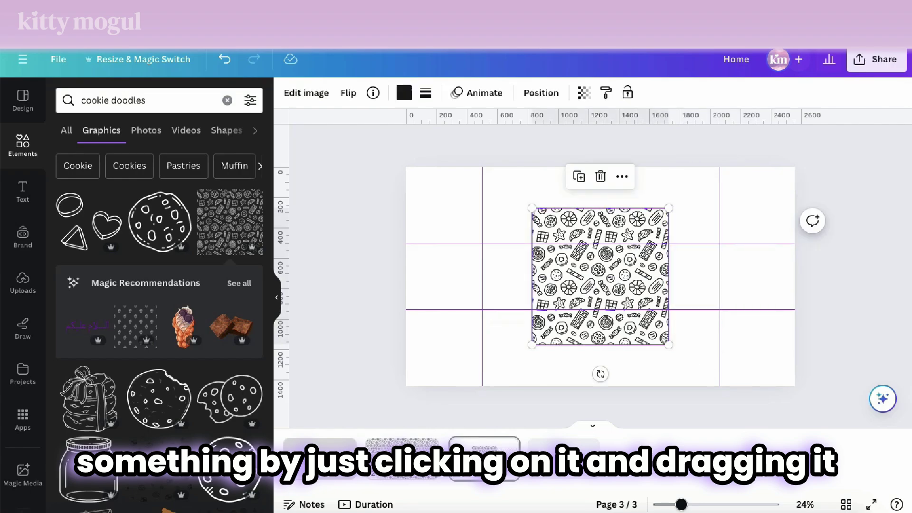
left_click_drag(600, 276, 738, 276)
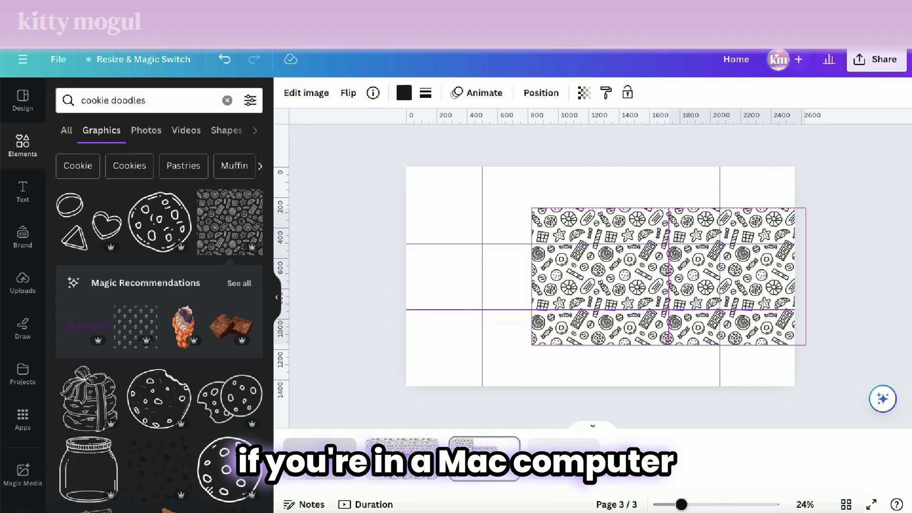
left_click_drag(600, 285, 463, 285)
left_click_drag(463, 285, 585, 157)
left_click_drag(523, 186, 544, 187)
left_click_drag(601, 187, 601, 187)
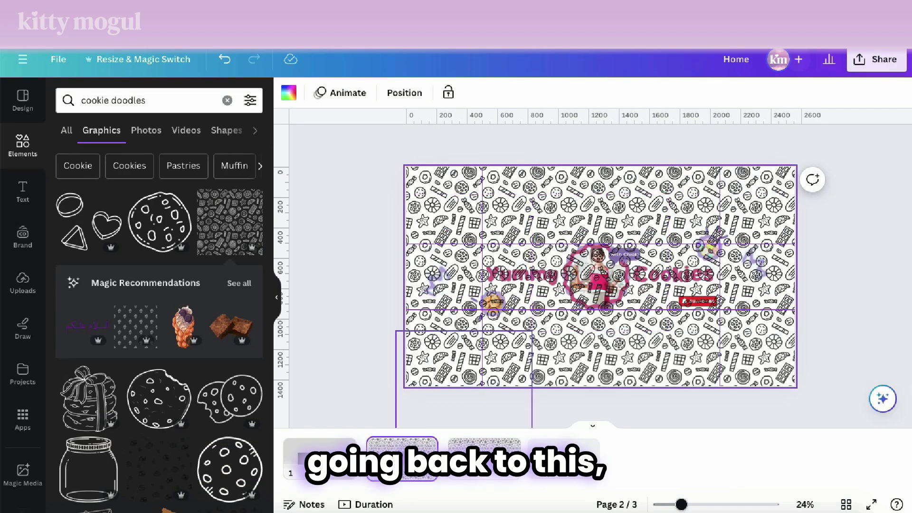
On page 2, recolor the three pattern tiles of the top row with the purple document color #8f7cb8.
key("ctrl+a")
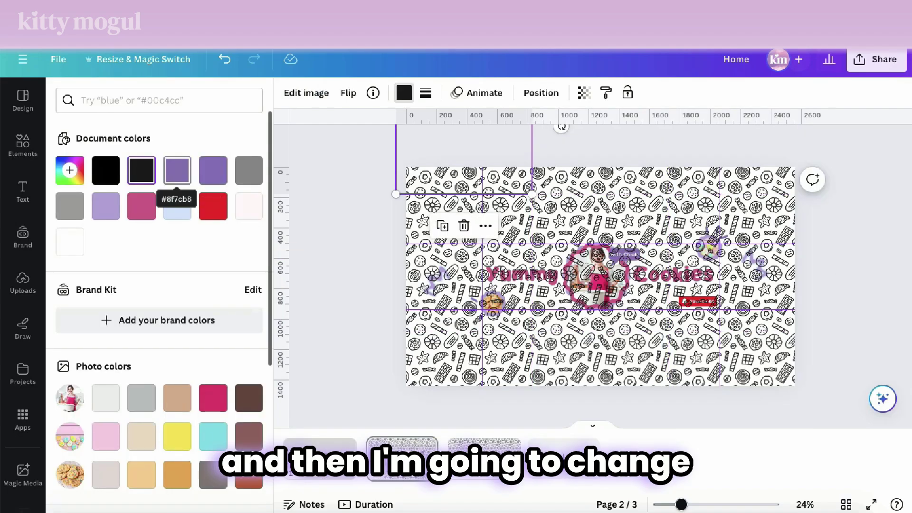
left_click(177, 170)
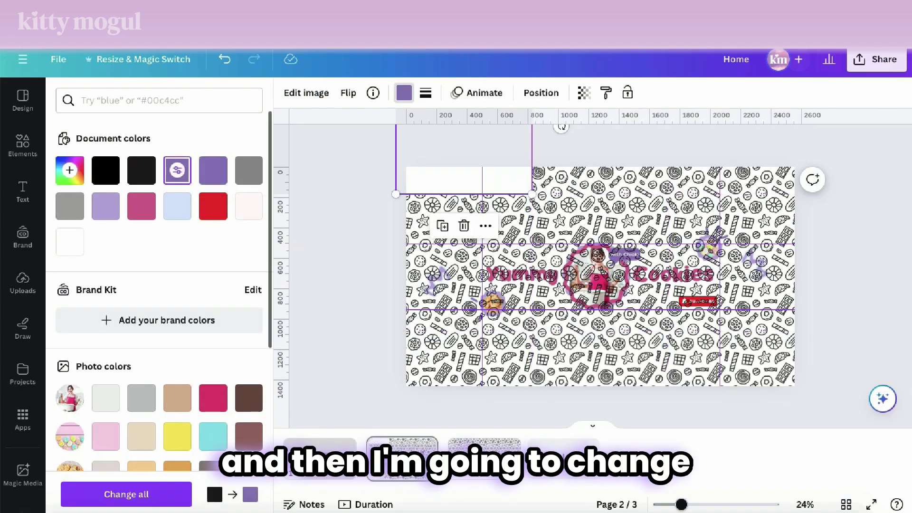
left_click(596, 181)
left_click(178, 170)
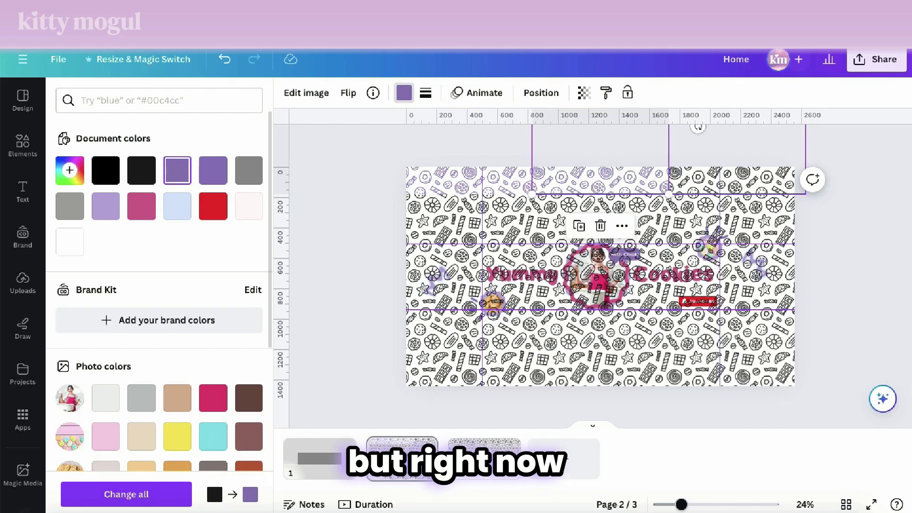
left_click(732, 181)
left_click(178, 170)
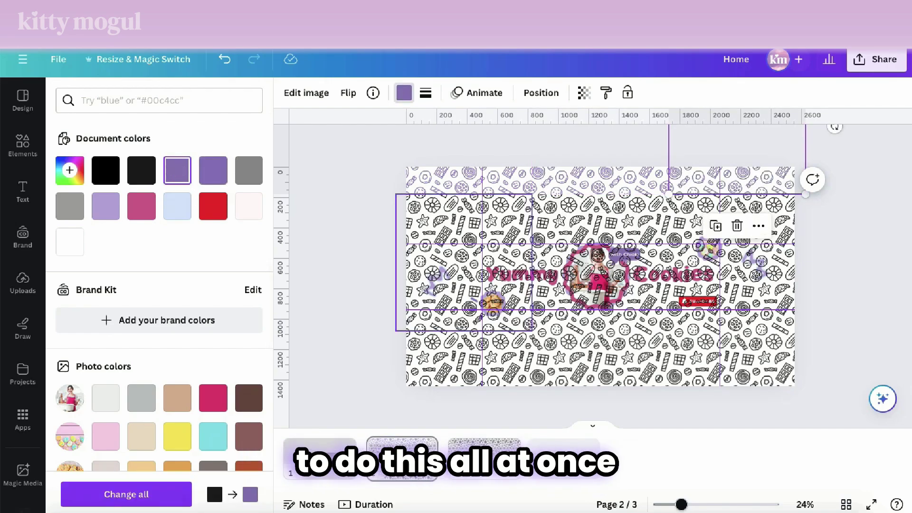
Recolor the three pattern tiles of the middle row with the same purple document color.
left_click(470, 257)
left_click(177, 170)
left_click(737, 262)
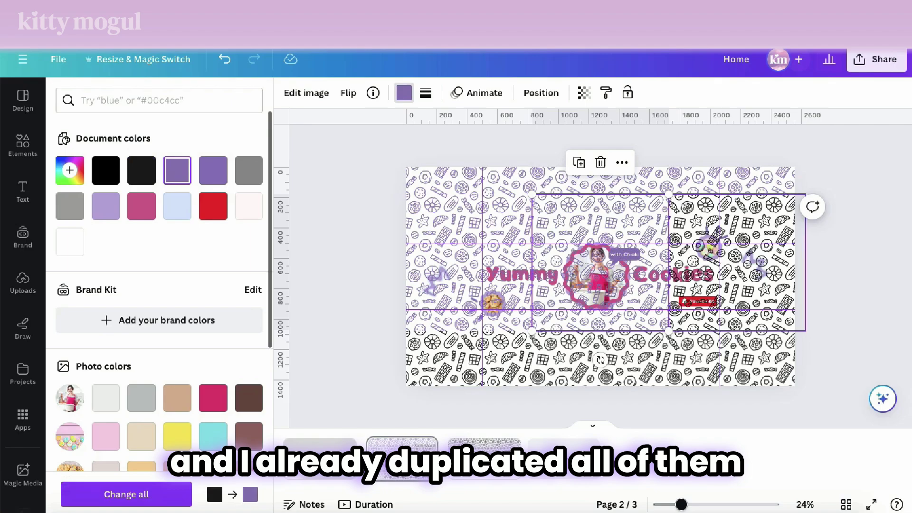
left_click(177, 170)
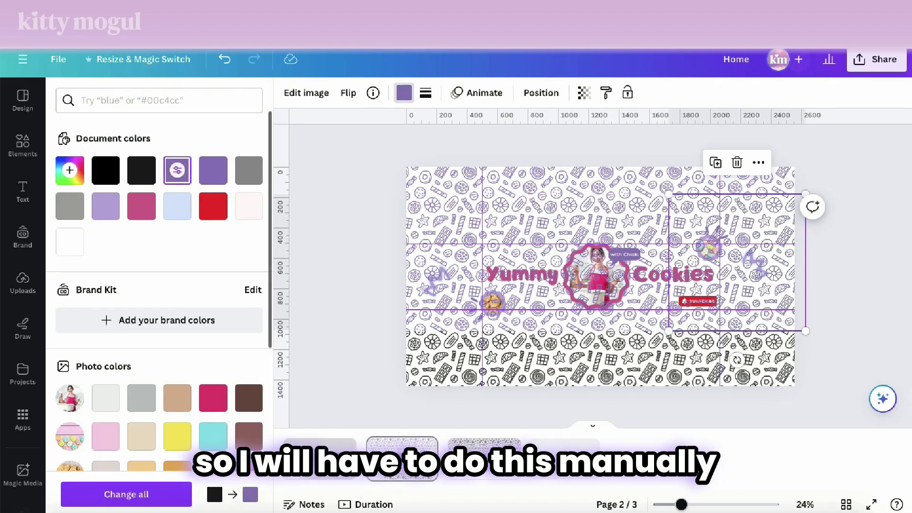
Recolor the three pattern tiles of the bottom row with the same purple document color.
left_click(464, 361)
left_click(464, 361)
left_click(178, 170)
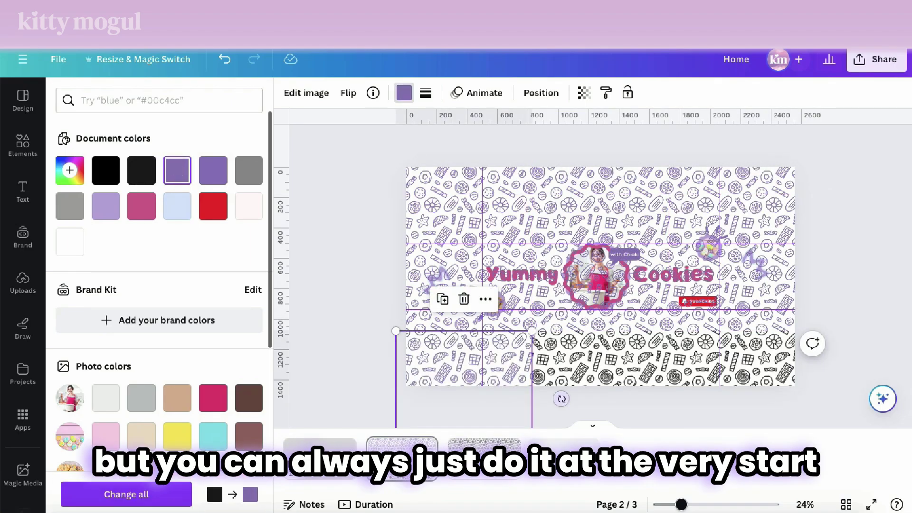
left_click(600, 361)
left_click(178, 170)
left_click(737, 361)
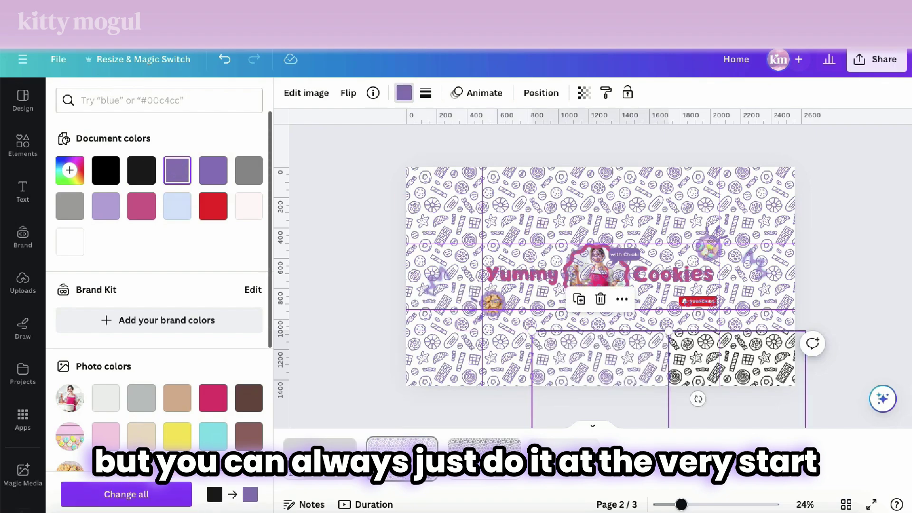
left_click(177, 170)
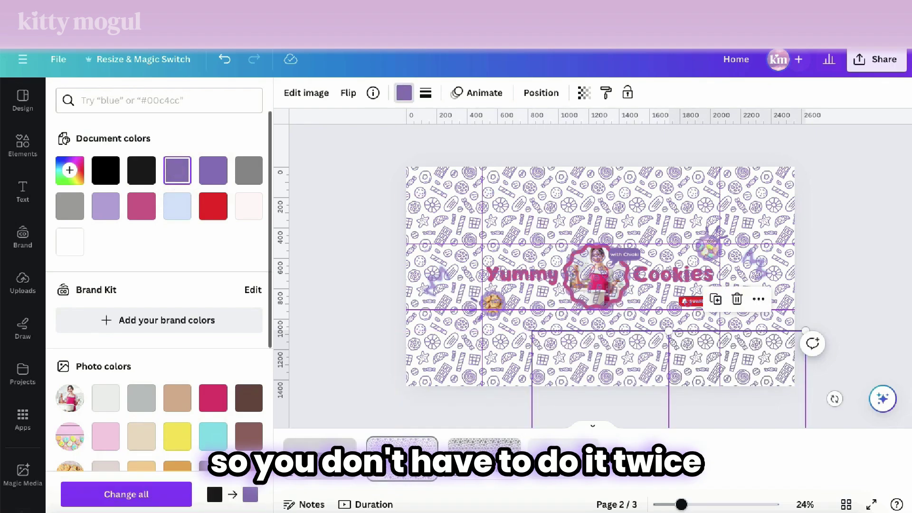
Group all nine purple pattern tiles and move the group to the very bottom of the layer order.
left_click(600, 361, "shift")
left_click(463, 361, "shift")
left_click(464, 262, "shift")
left_click(600, 263, "shift")
left_click(737, 262, "shift")
left_click(736, 181, "shift")
left_click(600, 182, "shift")
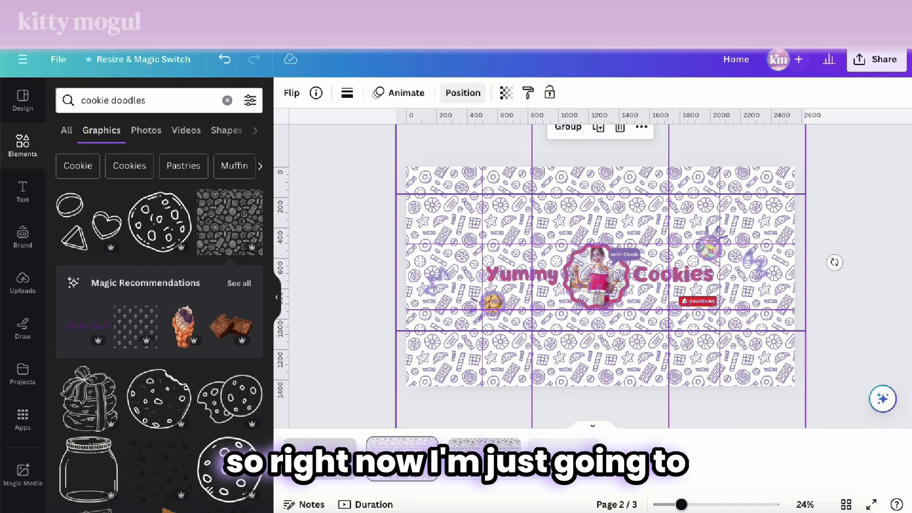
left_click(462, 93)
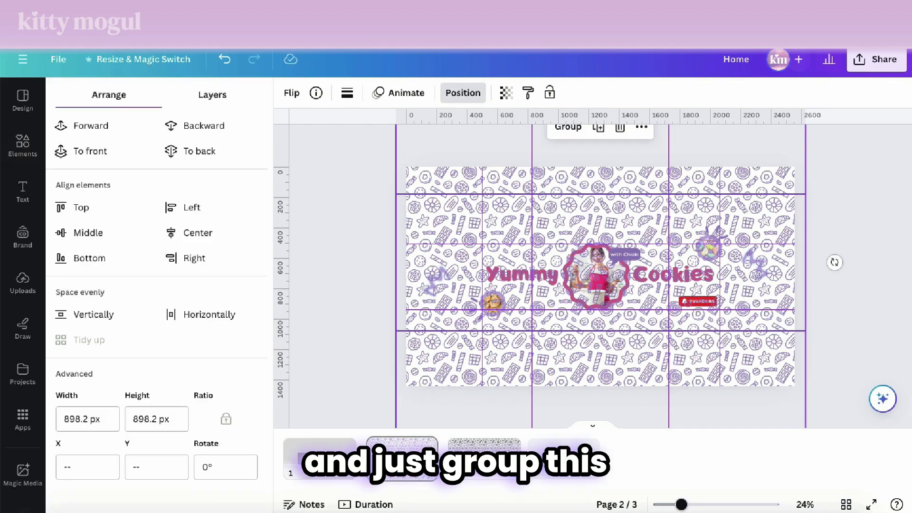
left_click(213, 95)
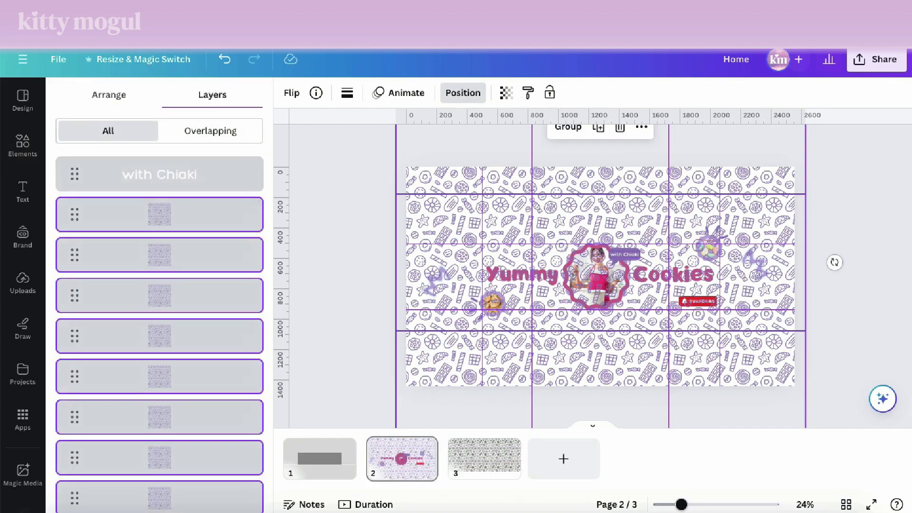
left_click(245, 214)
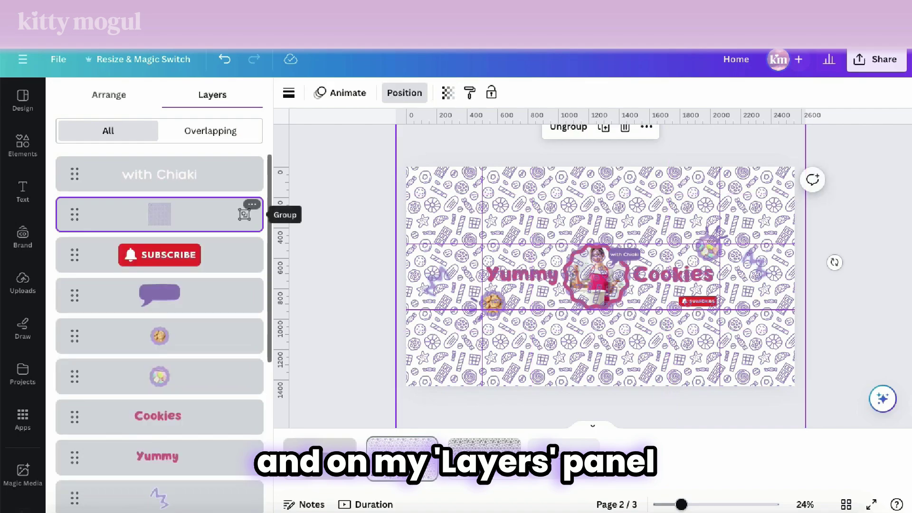
left_click_drag(245, 214, 285, 489)
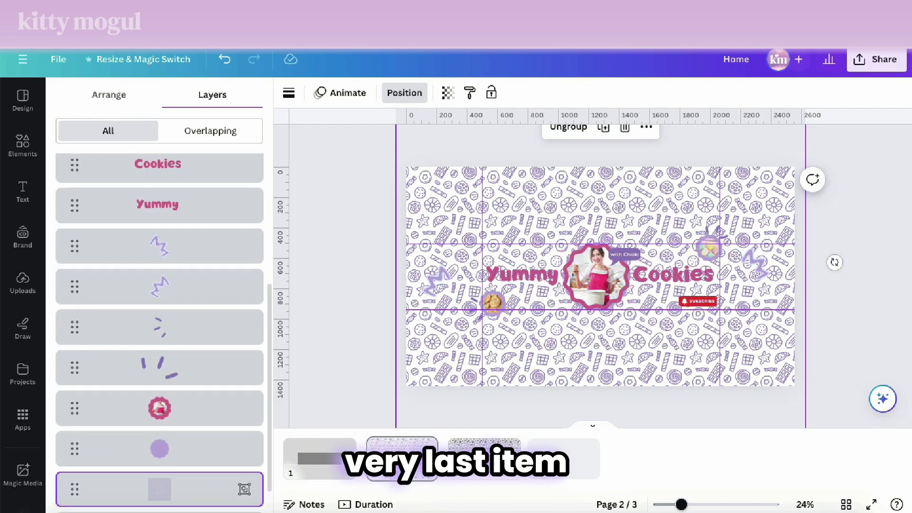
Set the purple pattern group's transparency to 14 and enlarge the group well beyond the banner's edges.
left_click(448, 93)
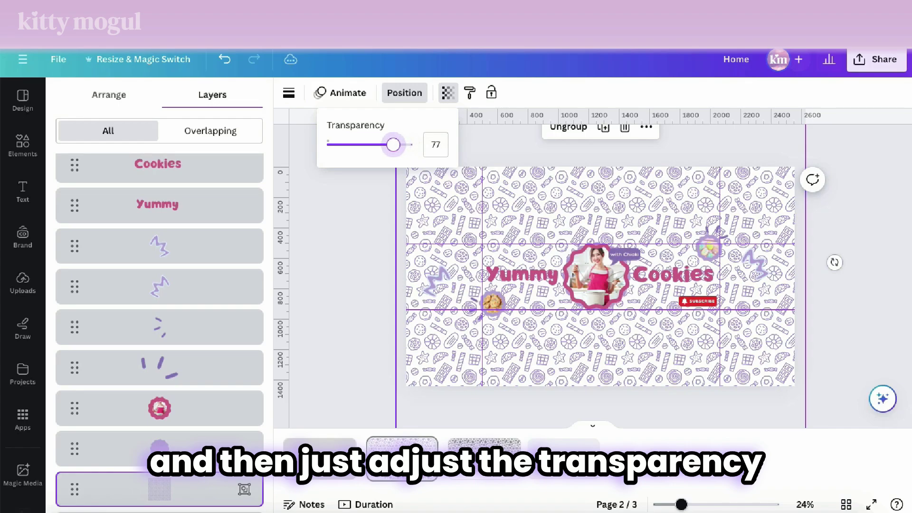
left_click_drag(384, 145, 341, 144)
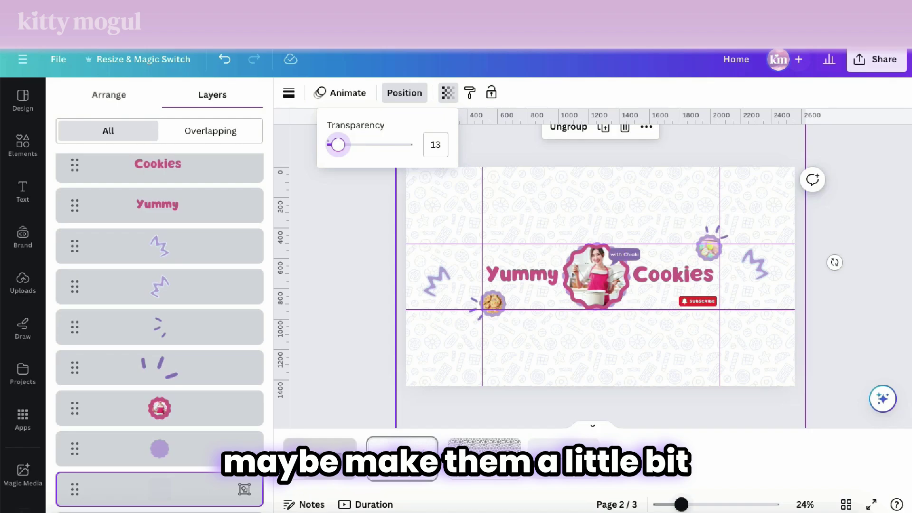
scroll(600, 277, "down", 3)
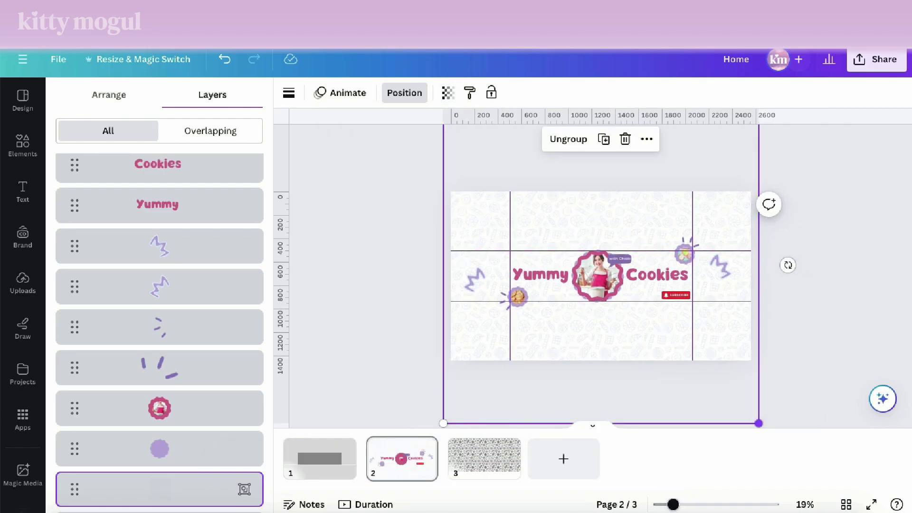
left_click_drag(759, 423, 807, 471)
left_click_drag(673, 504, 683, 505)
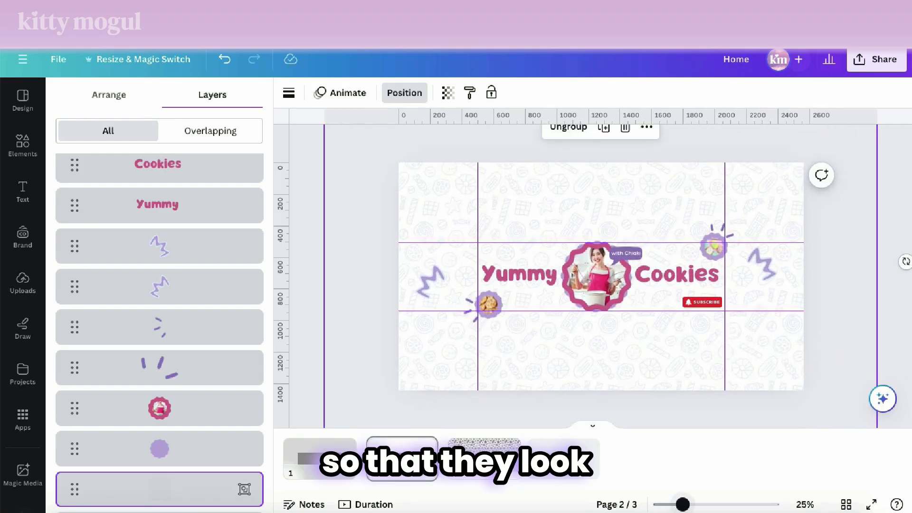
scroll(605, 280, "up", 3)
scroll(605, 279, "down", 2)
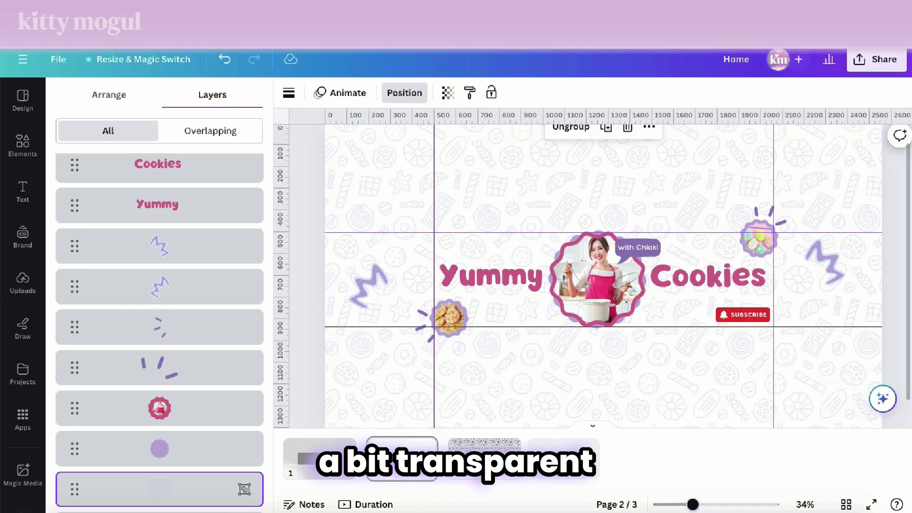
left_click(447, 92)
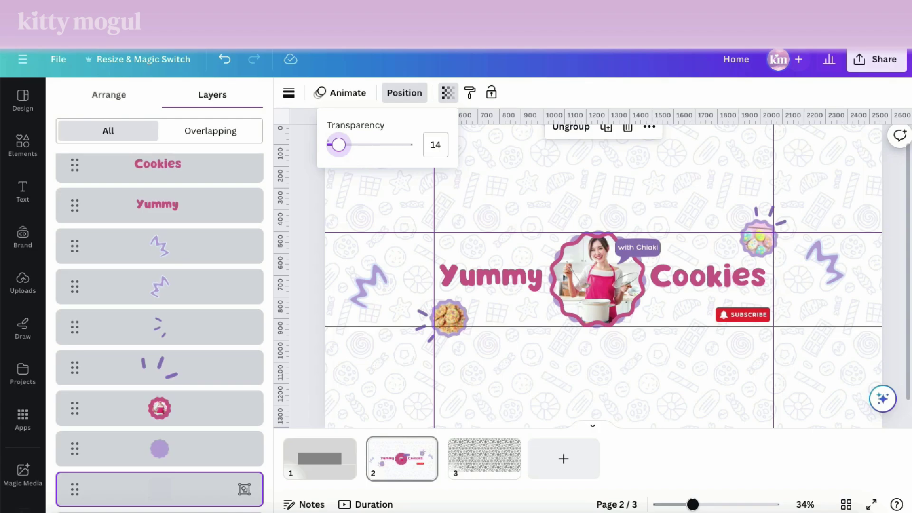
mouse_move(693, 505)
left_mouse_down()
mouse_move(705, 505)
mouse_move(696, 505)
left_mouse_up()
scroll(593, 268, "down", 1)
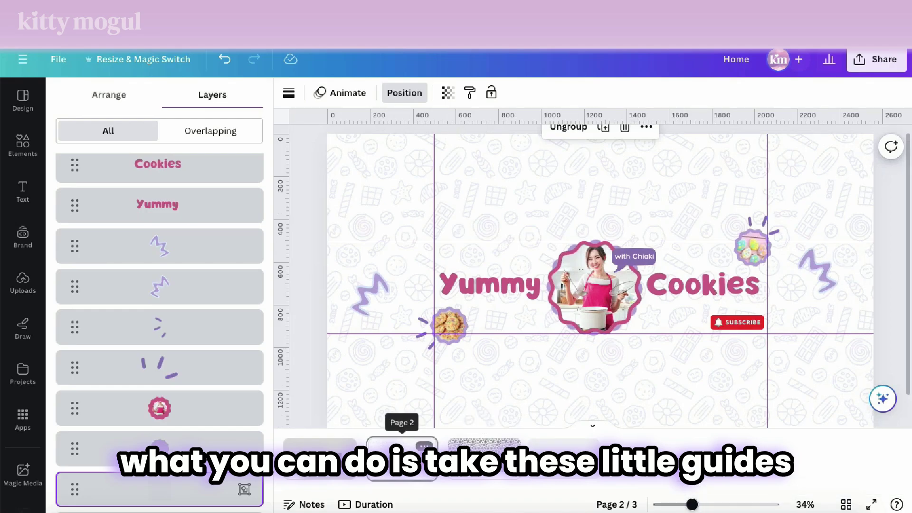
On page 1, group the four light grey rectangles surrounding the dark safe-area rectangle.
left_click(319, 458)
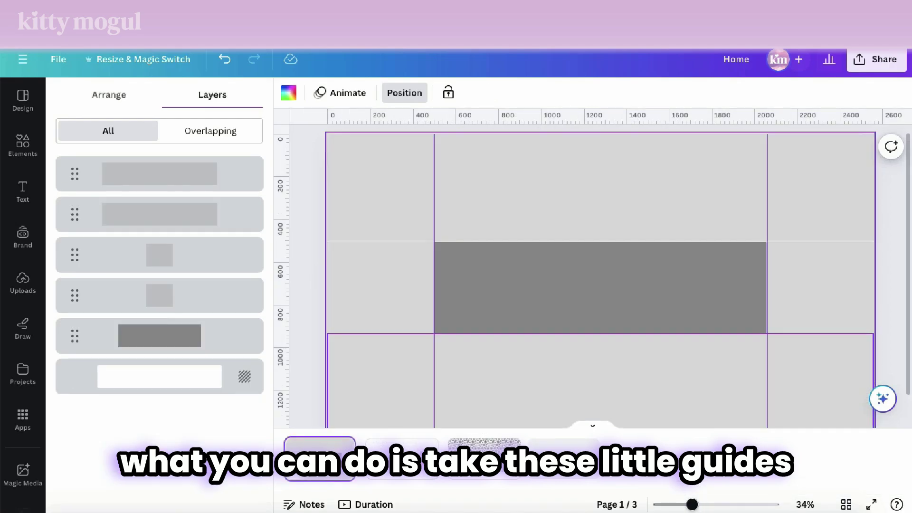
left_click(380, 379)
left_click(383, 290, "shift")
left_click(418, 199, "shift")
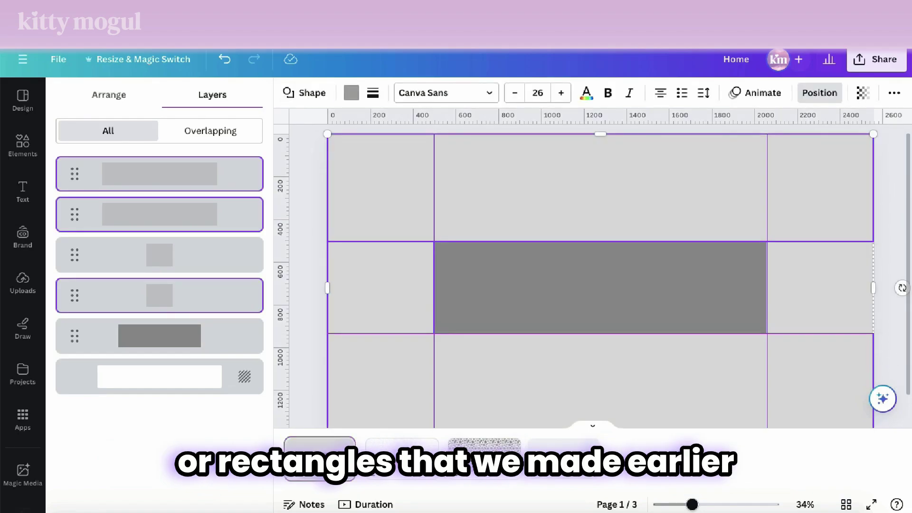
left_click(820, 288, "shift")
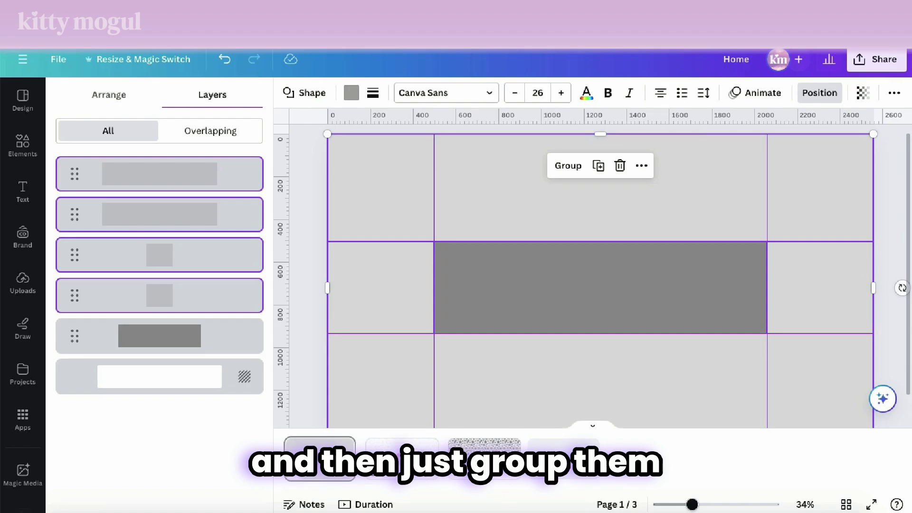
left_click(568, 165)
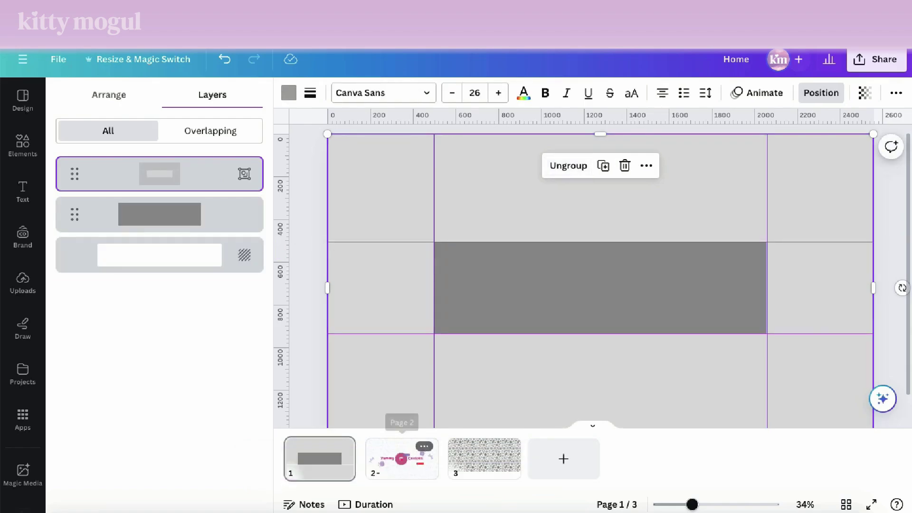
Paste the four grey rectangles over the page 2 banner to preview the central area visible on phones.
left_click(381, 454)
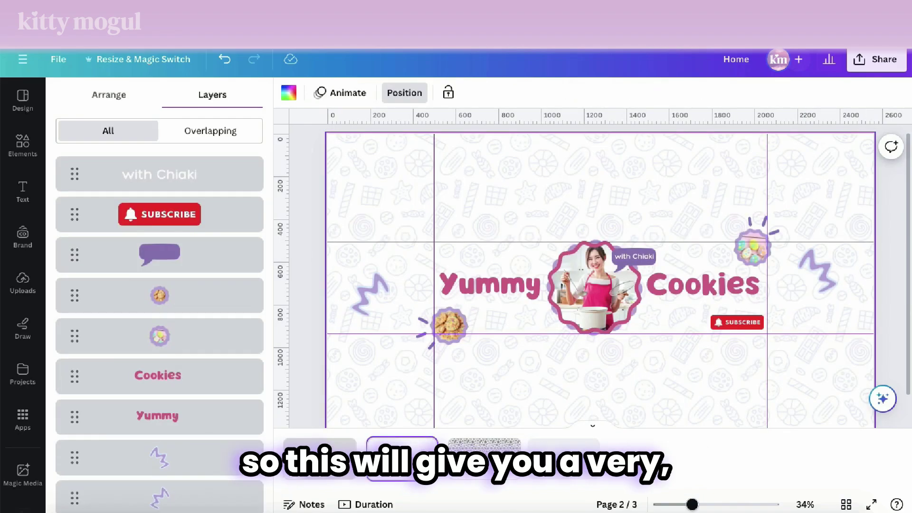
key("ctrl+v")
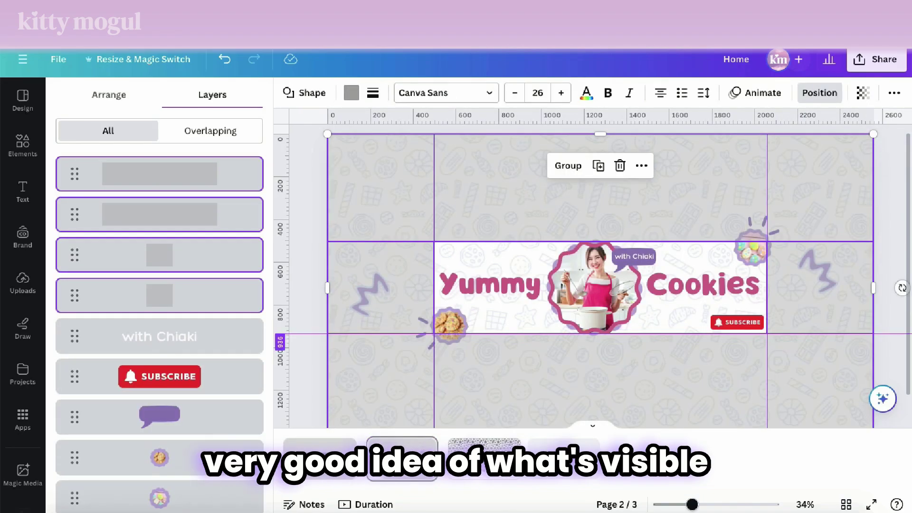
scroll(600, 276, "up", 3)
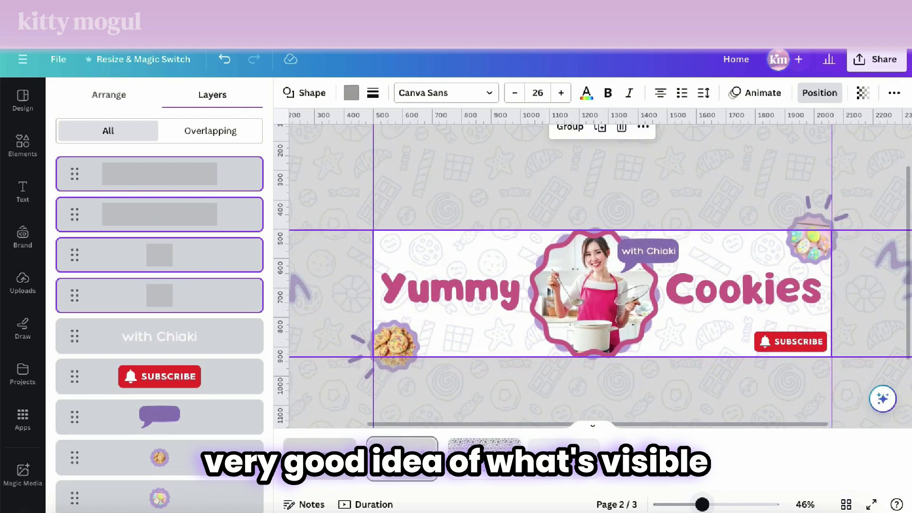
scroll(599, 277, "down", 3)
scroll(593, 276, "down", 3)
scroll(593, 275, "up", 2)
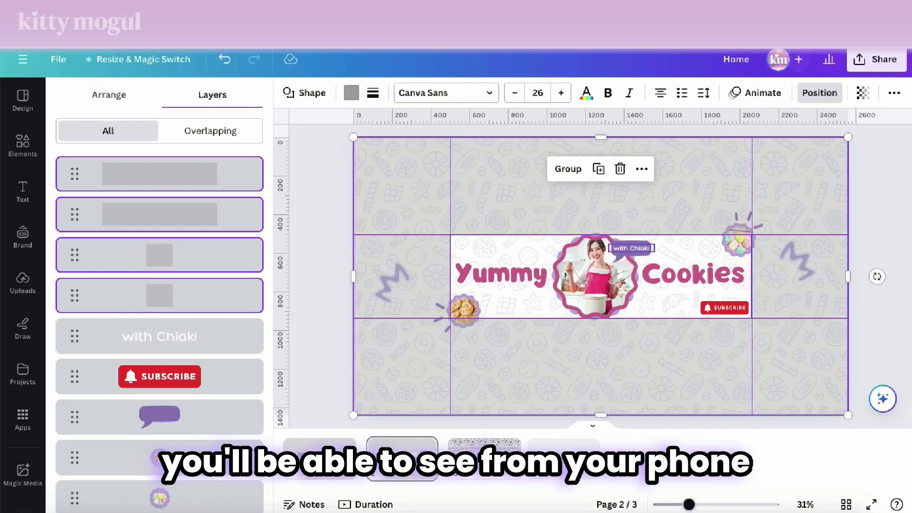
scroll(601, 280, "up", 3)
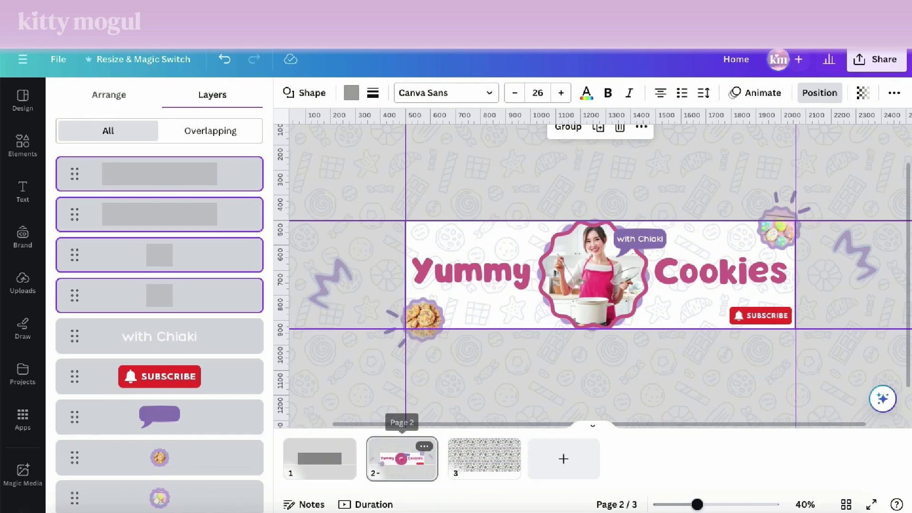
On page 1, ungroup the light grey rectangles and delete the two beside the dark safe area.
left_click(319, 458)
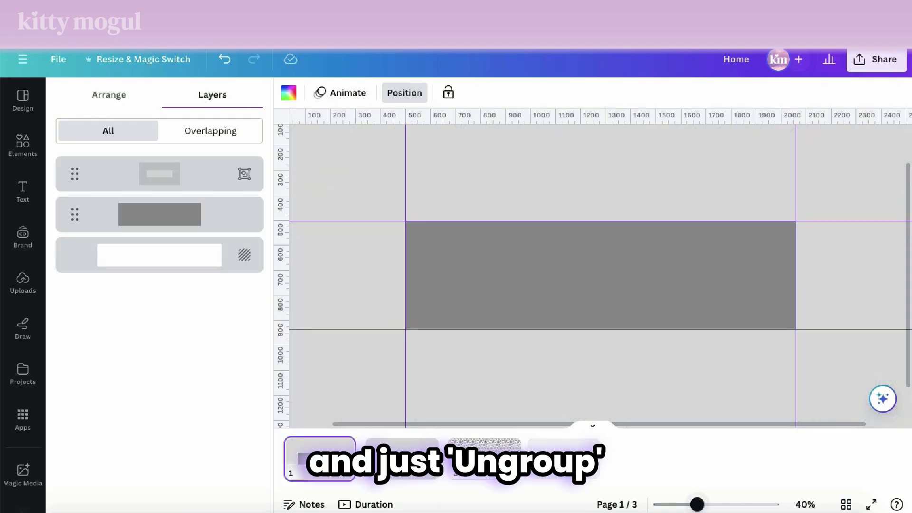
scroll(593, 276, "down", 3)
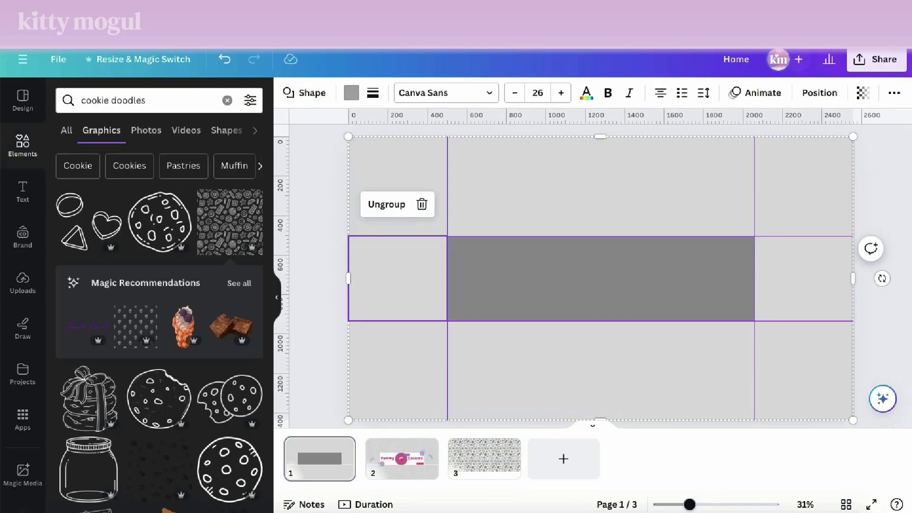
left_click(387, 205)
left_click(319, 247)
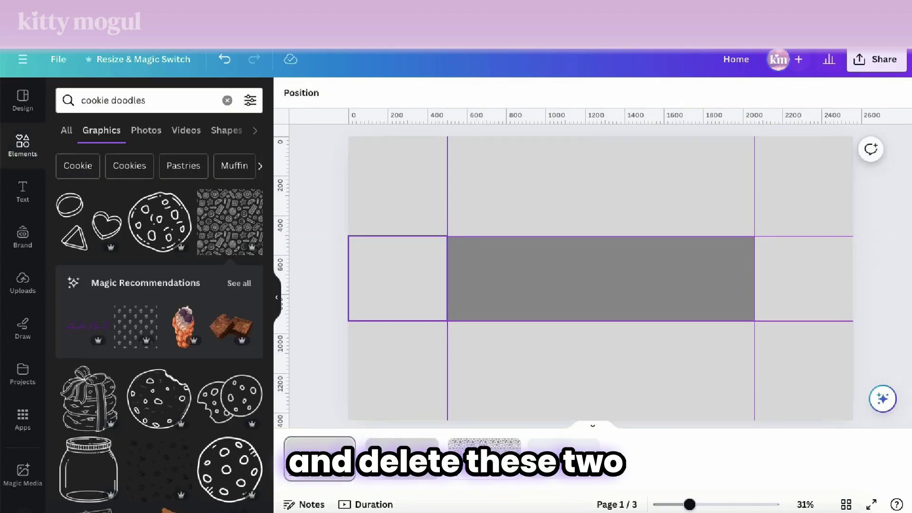
left_click(398, 279)
left_click(804, 278, "shift")
key("Delete")
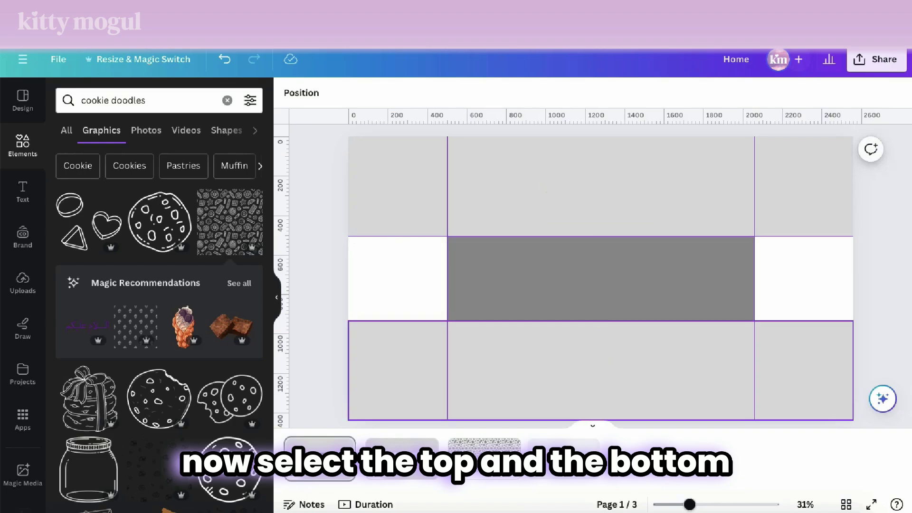
Replace the four grey rectangles on page 2 with a grouped copy of page 1's upper and lower rectangles.
left_click(601, 370)
left_click(600, 186, "shift")
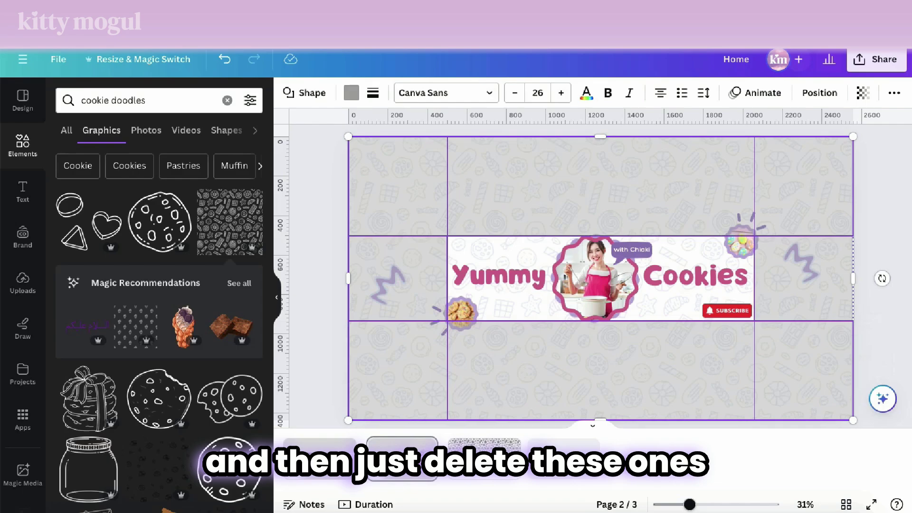
key("Delete")
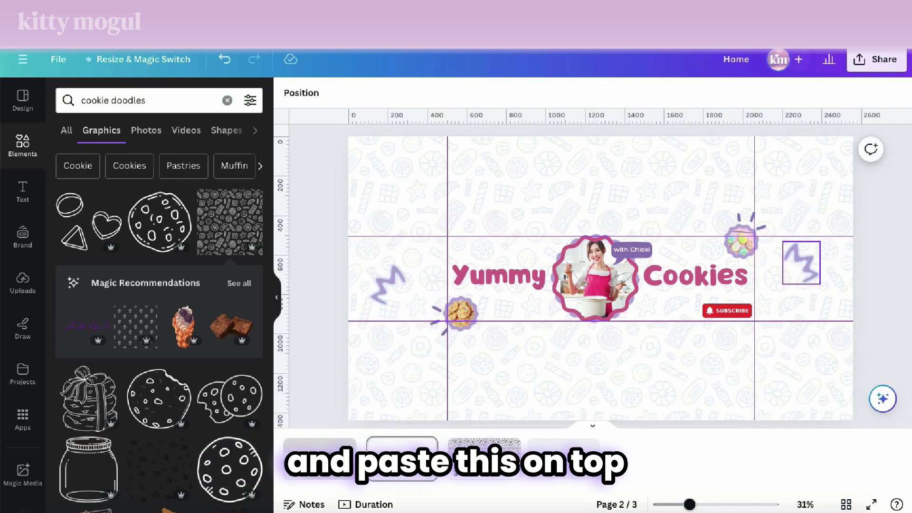
key("ctrl+v")
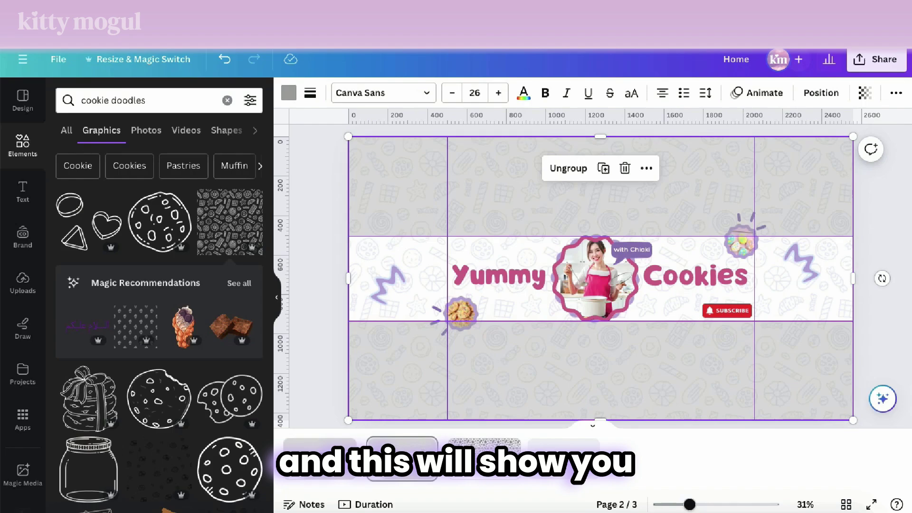
key("Escape")
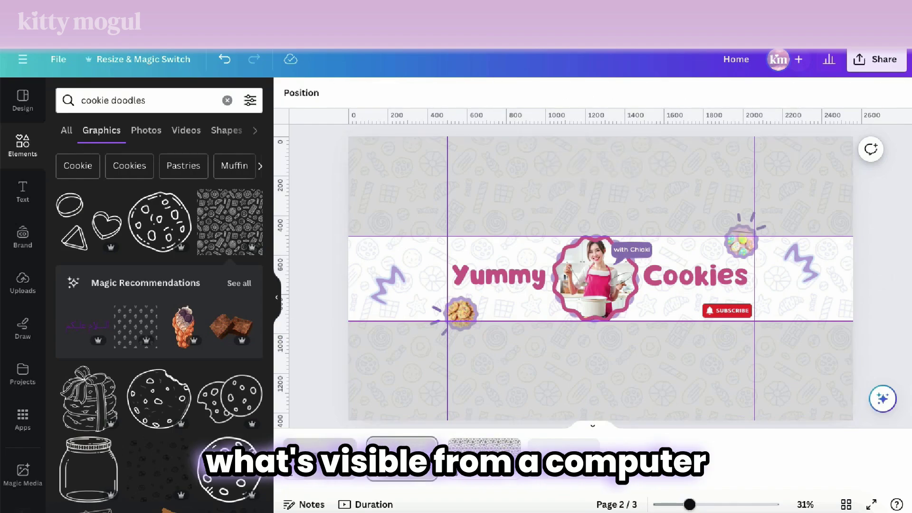
scroll(601, 280, "up", 3)
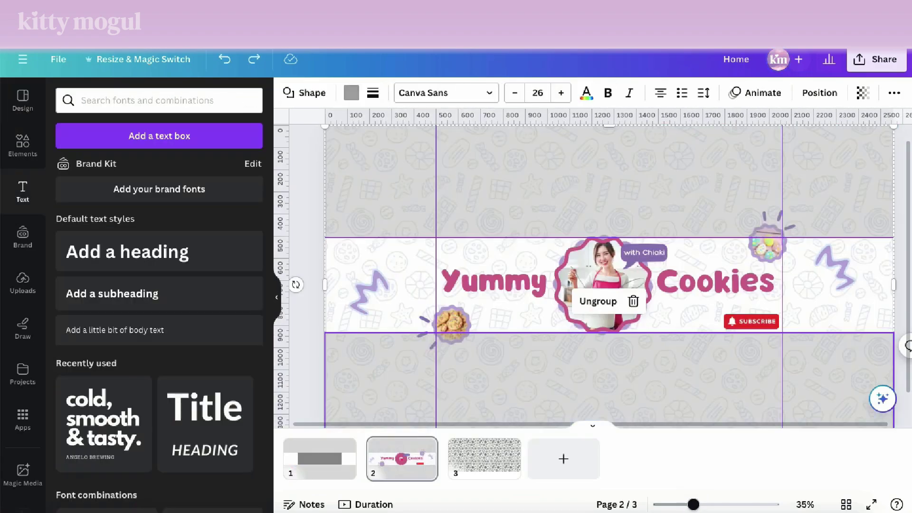
Add the bold Hero tagline "Crafting Delicious Memories" directly under "Cookies", scaled to font size 30.8 and nudged slightly upward.
type("Crafting Delicious Memories, One Recipe at a Time")
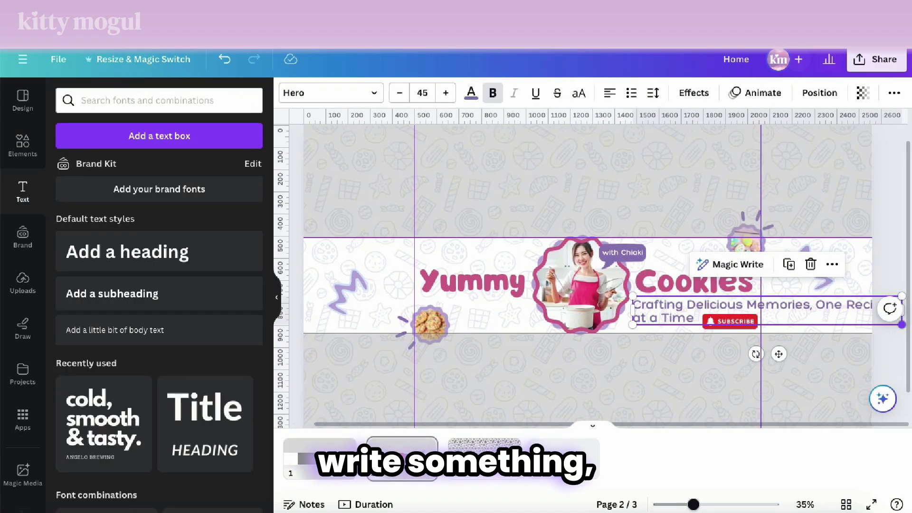
left_click_drag(902, 325, 798, 315)
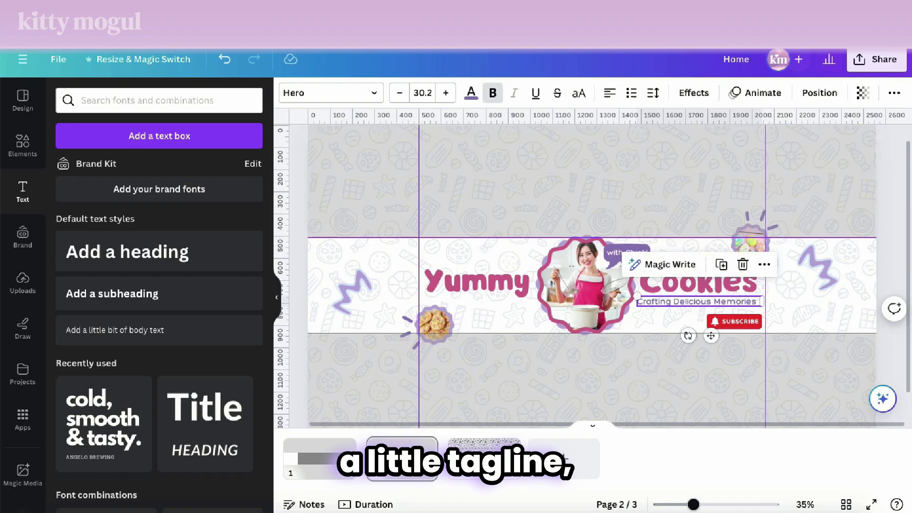
left_click_drag(763, 307, 767, 308)
key("Up")
key("Up")
key("Up")
key("Up")
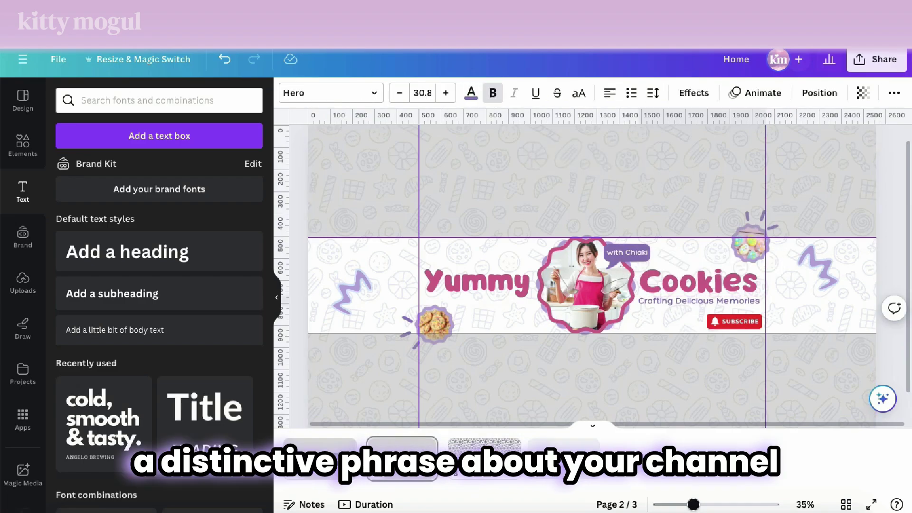
left_click(617, 375)
Check the banner layout with the tagline and remove the grey preview rectangles from page 2.
scroll(592, 288, "up", 2)
scroll(592, 287, "up", 1)
left_click(820, 93)
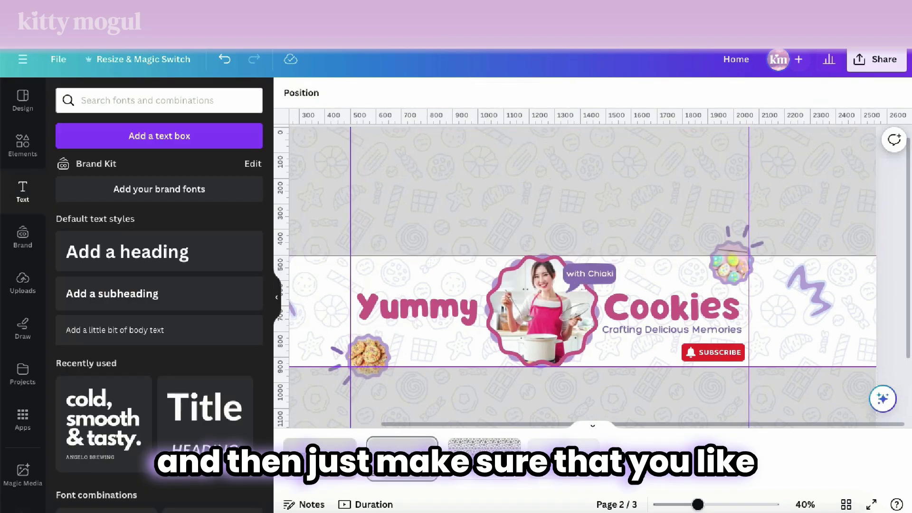
scroll(593, 268, "down", 2)
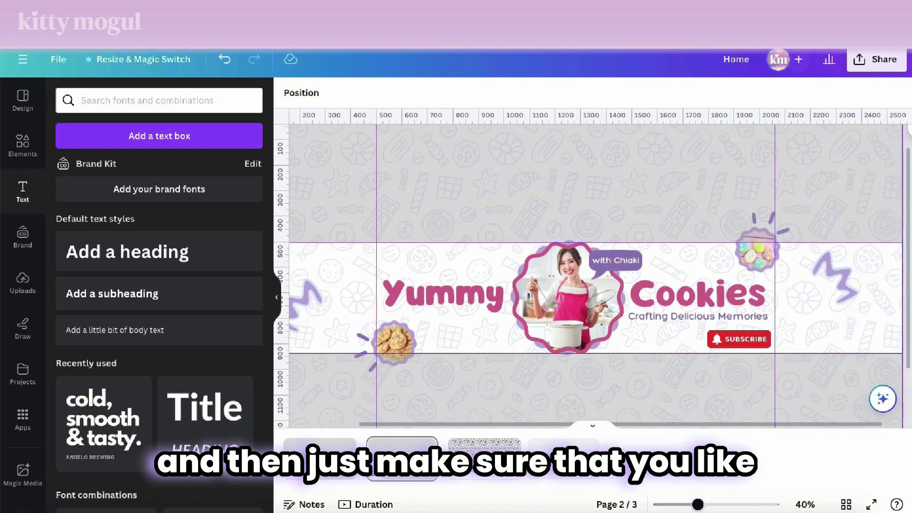
left_click_drag(698, 504, 699, 505)
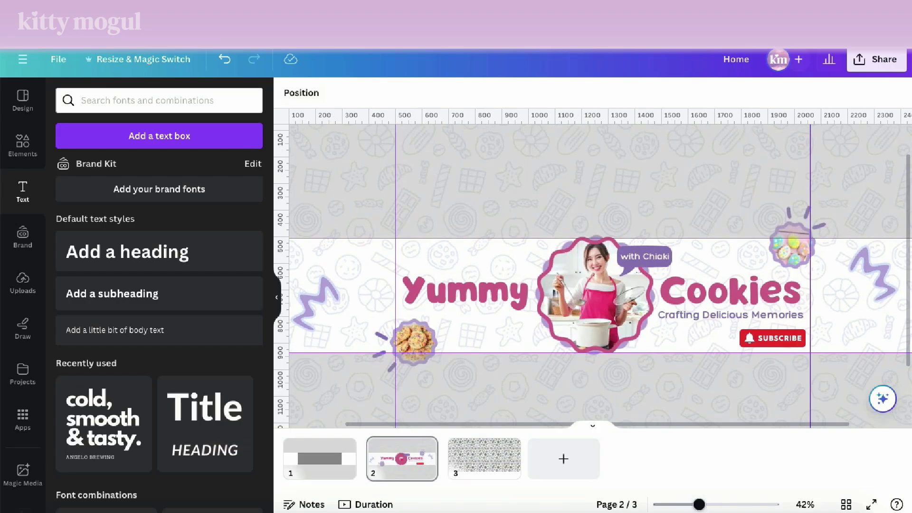
left_click(301, 92)
scroll(593, 276, "down", 4)
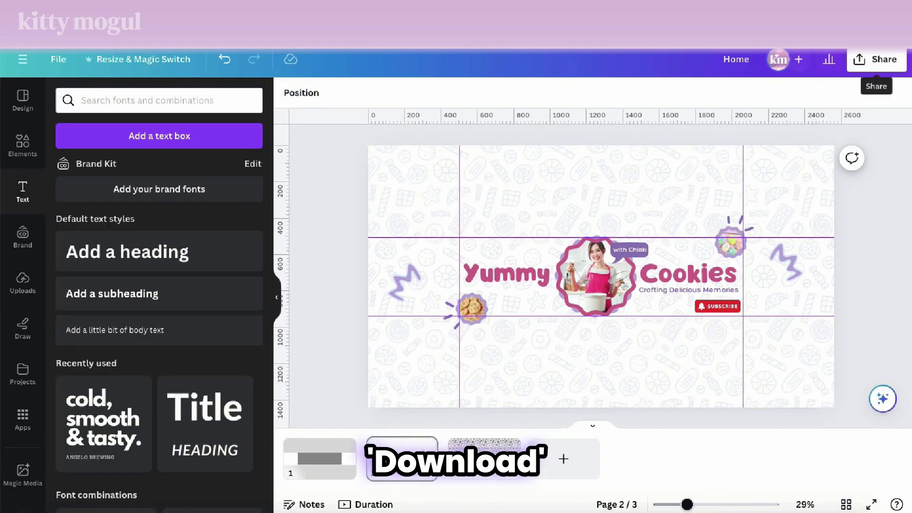
Open the PNG download settings and clear every page, including page 2, from the page selection.
left_click(877, 59)
left_click(705, 380)
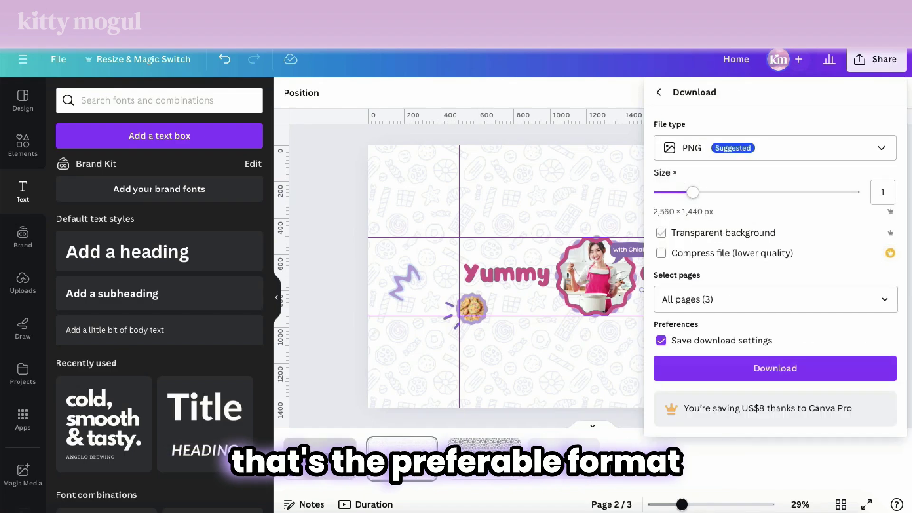
left_click(884, 299)
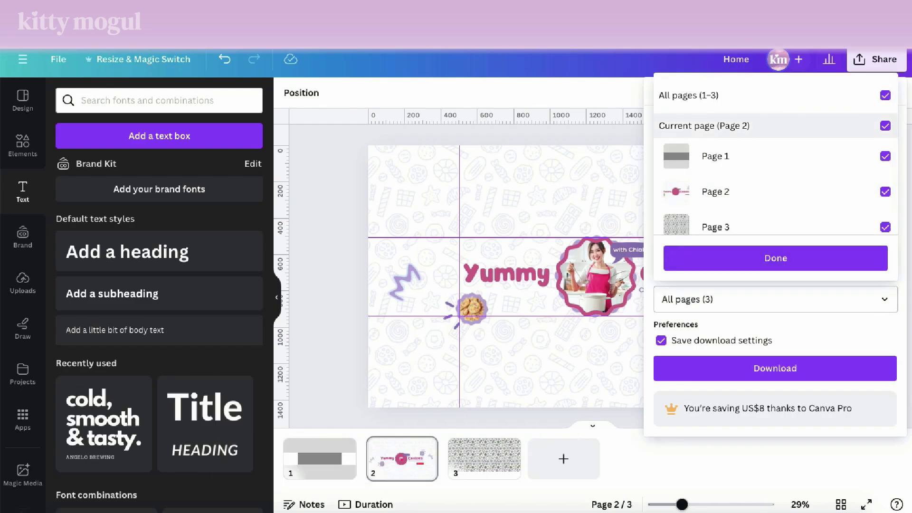
left_click(886, 95)
left_click(885, 126)
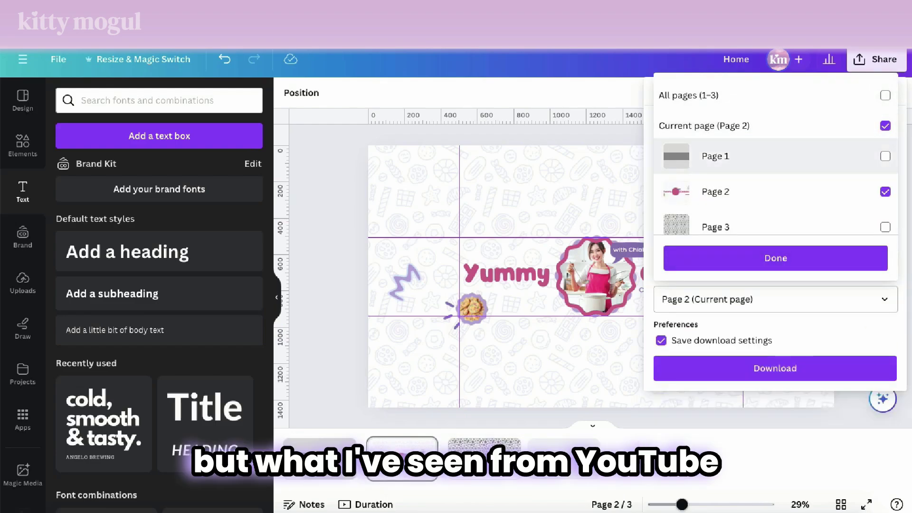
left_click(885, 125)
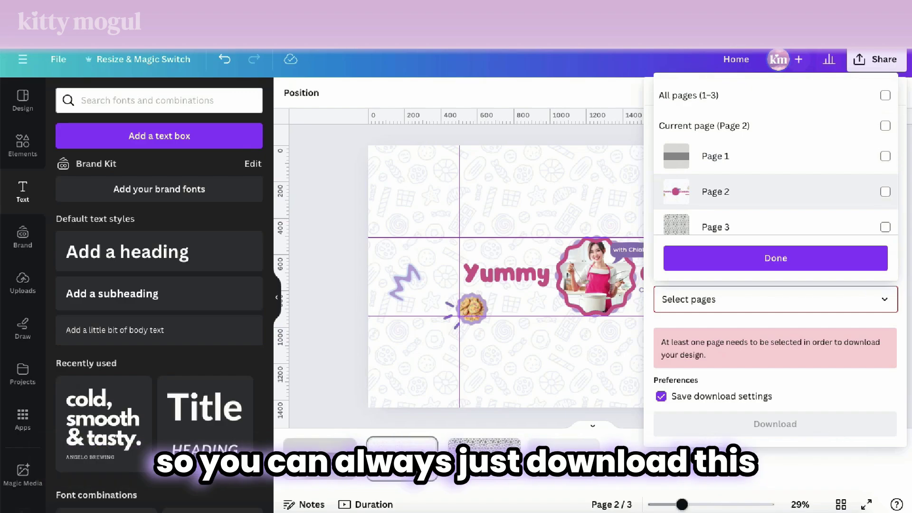
left_click(776, 258)
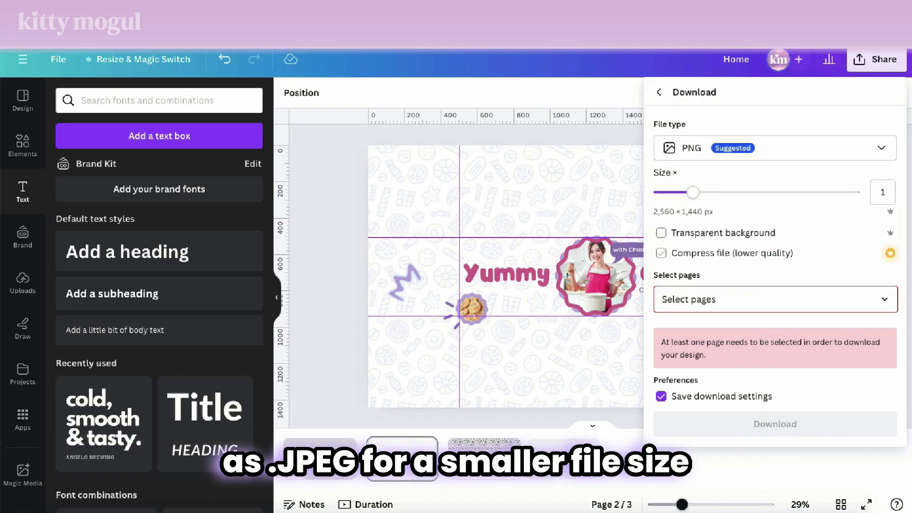
Set the download to JPG with quality 80 and include only the current page, page 2.
left_click(775, 148)
left_click(694, 182)
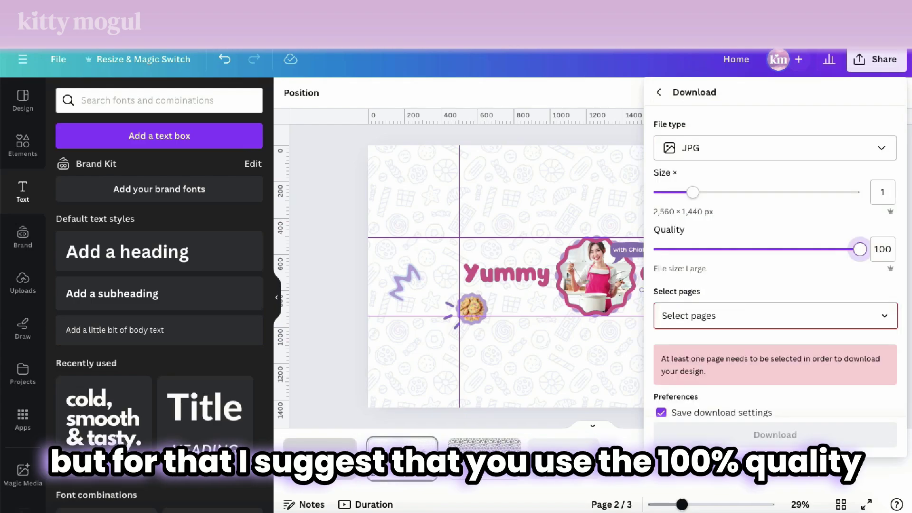
left_click_drag(854, 249, 823, 249)
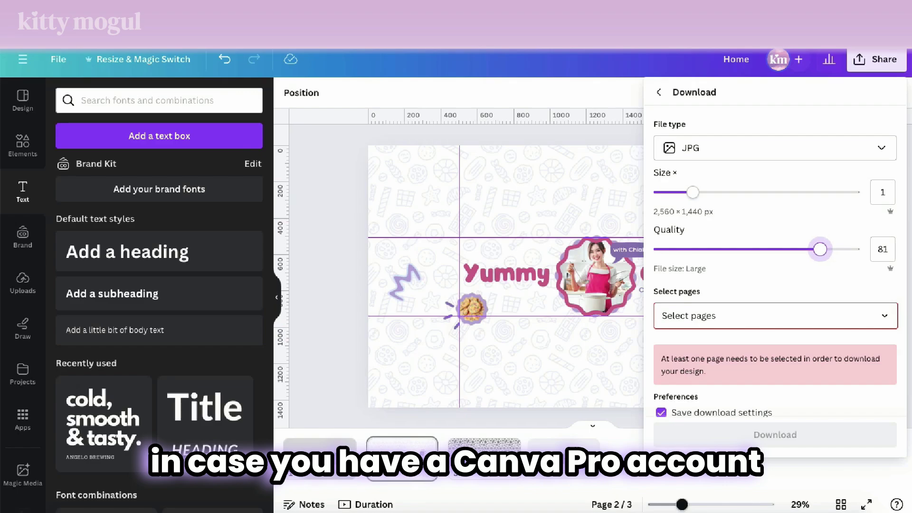
left_click_drag(820, 249, 826, 249)
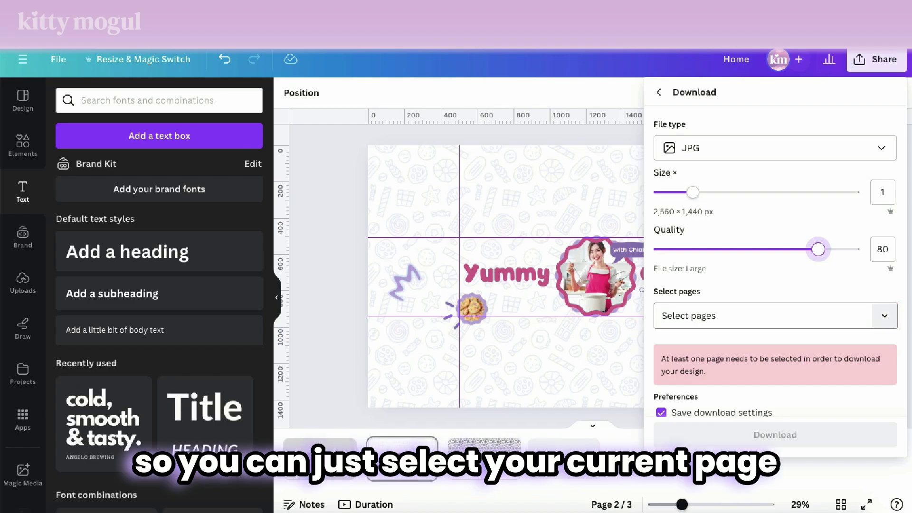
left_click(775, 316)
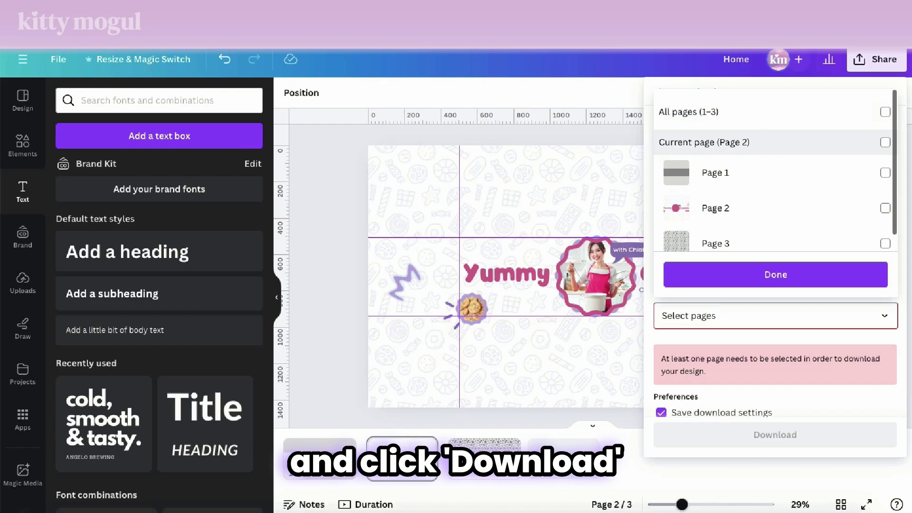
left_click(886, 142)
left_click(775, 275)
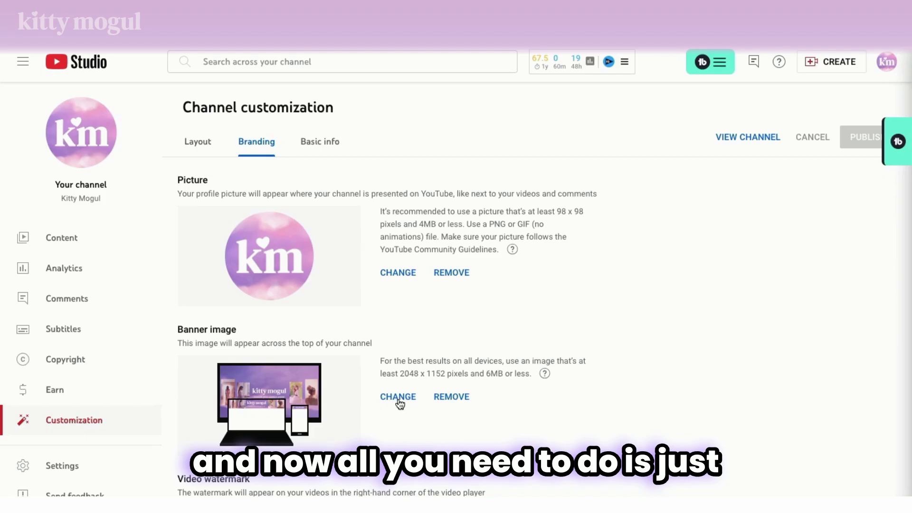
In YouTube Studio, replace the channel's banner image with "Baking Channel YouTube Banner.png", accept the crop and publish the change.
left_click(399, 401)
left_click(419, 88)
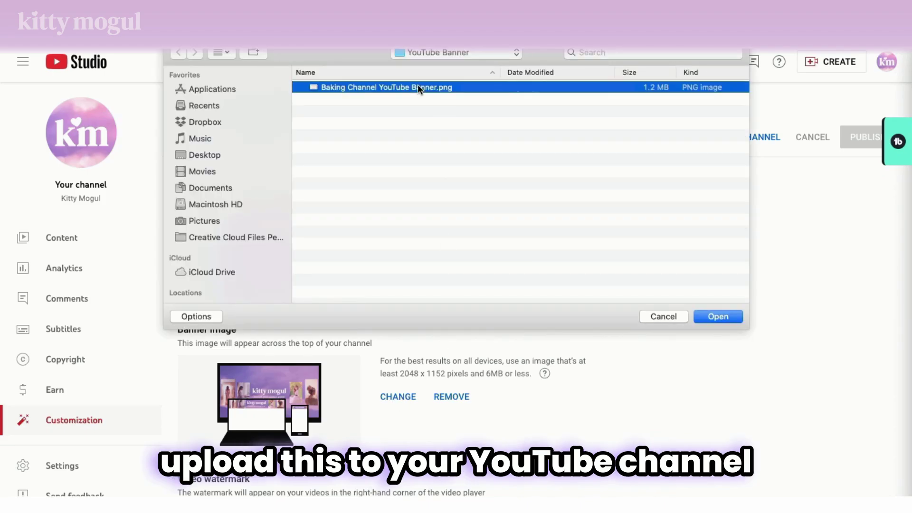
left_click(713, 317)
left_click(728, 469)
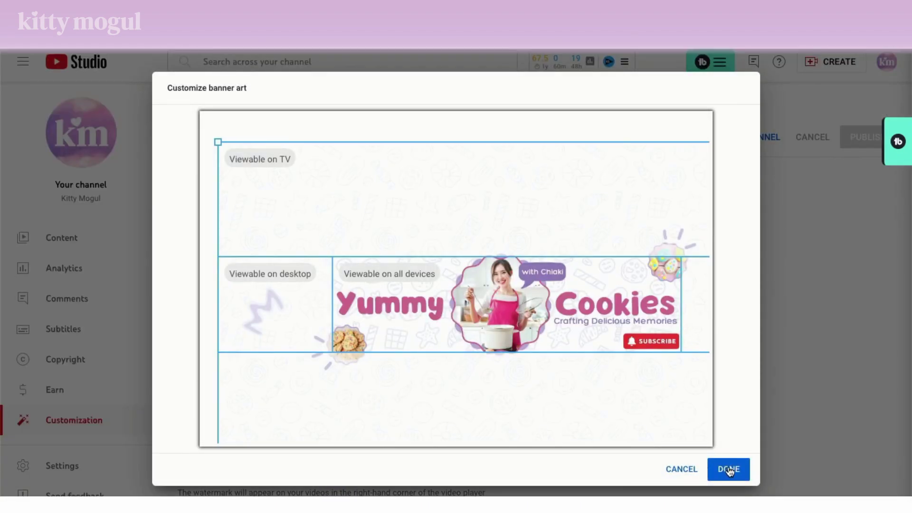
left_click(867, 105)
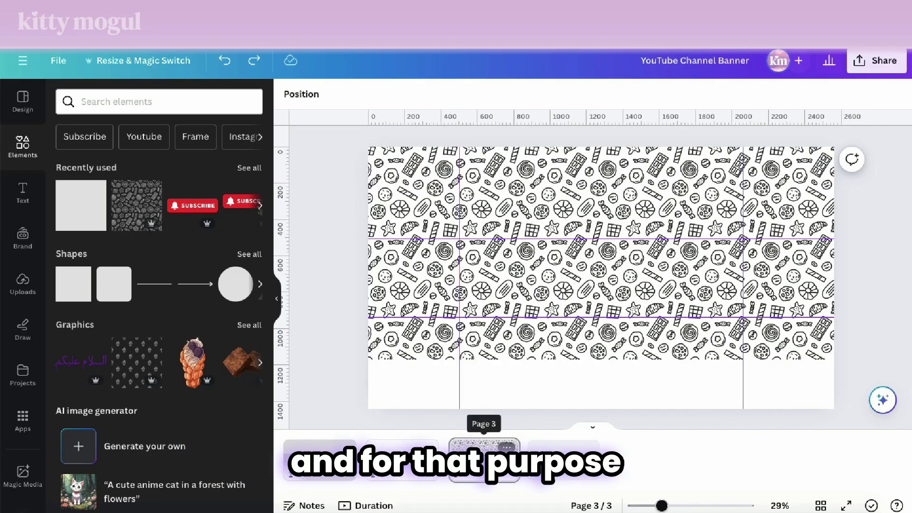
Back in Canva, delete the cookie-doodle pattern from page 3 and move the emptied page to position 2.
left_click(484, 460)
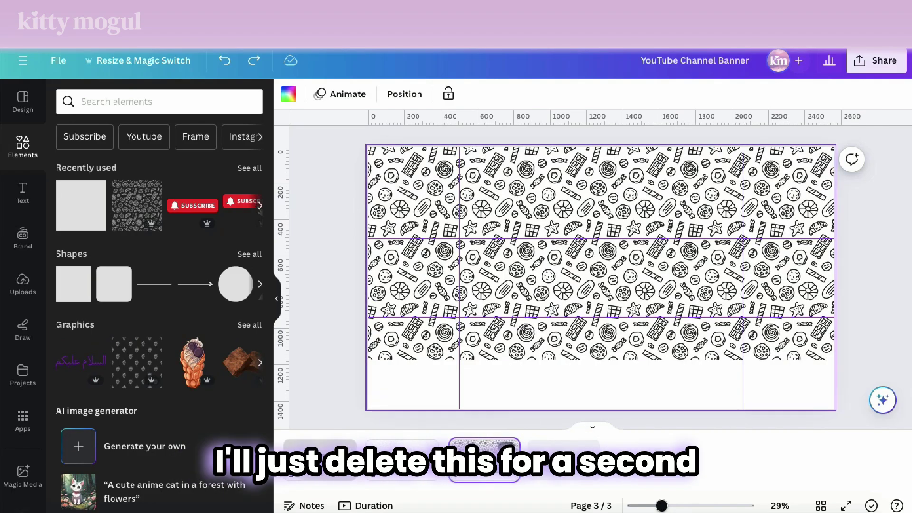
key("Delete")
left_click(498, 451)
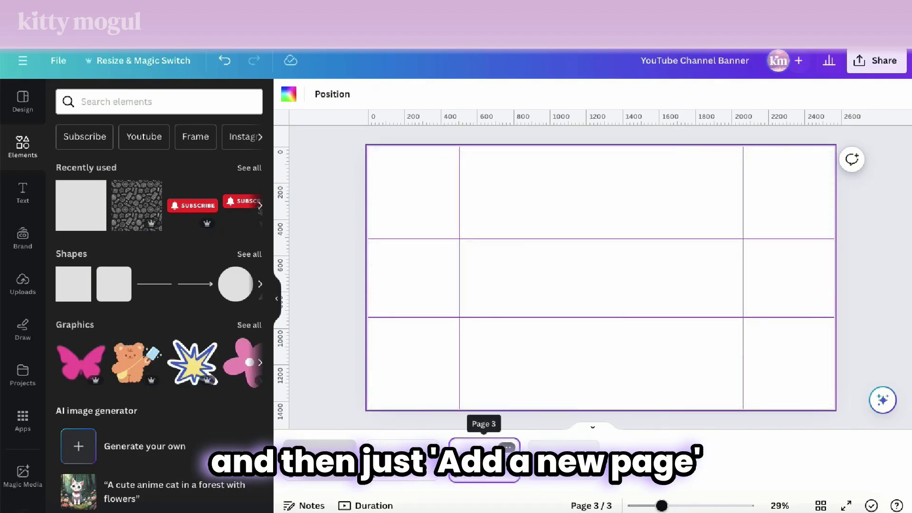
left_click_drag(484, 459, 402, 460)
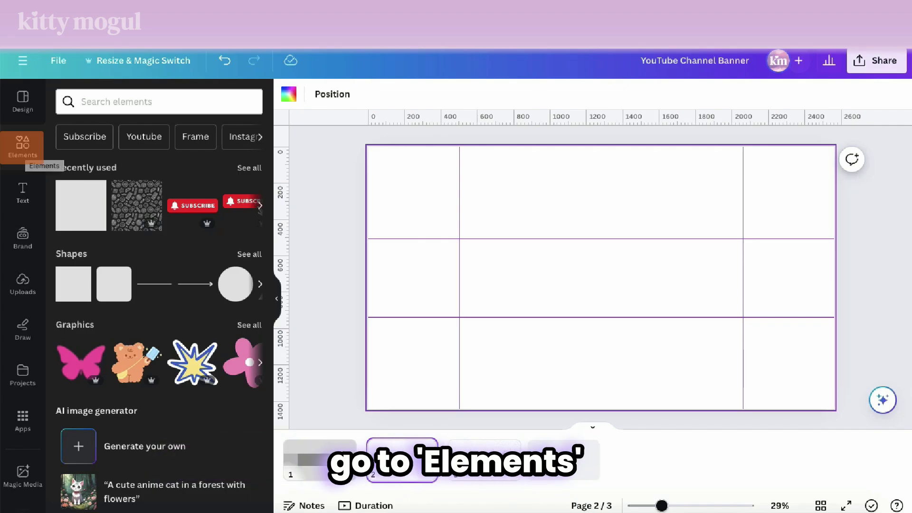
Add a square frame to the blank page 2 and resize it to 350 × 750 px.
scroll(159, 295, "down", 12)
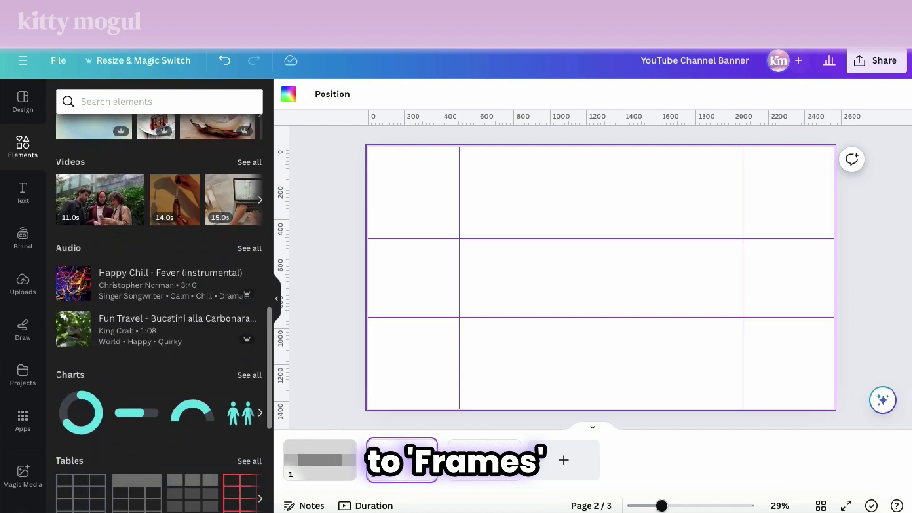
scroll(159, 295, "down", 5)
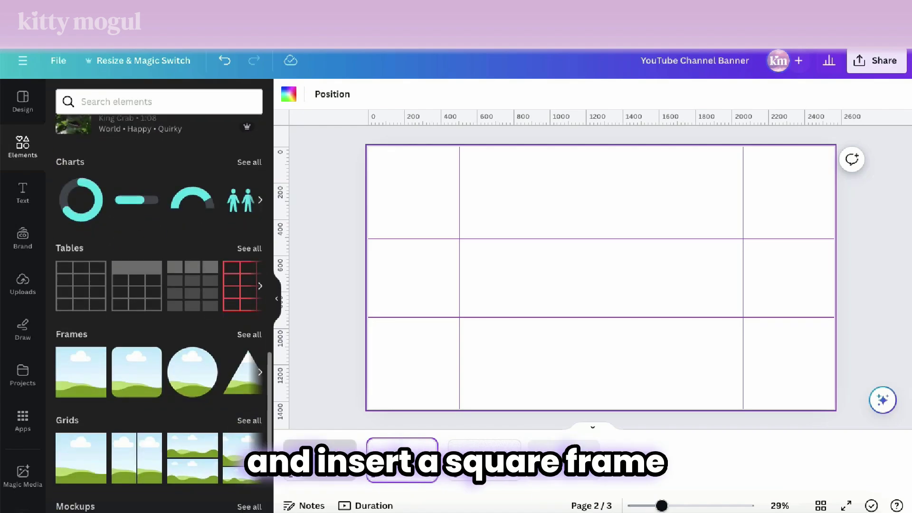
scroll(159, 295, "down", 2)
left_click(83, 285)
left_click_drag(534, 276, 602, 278)
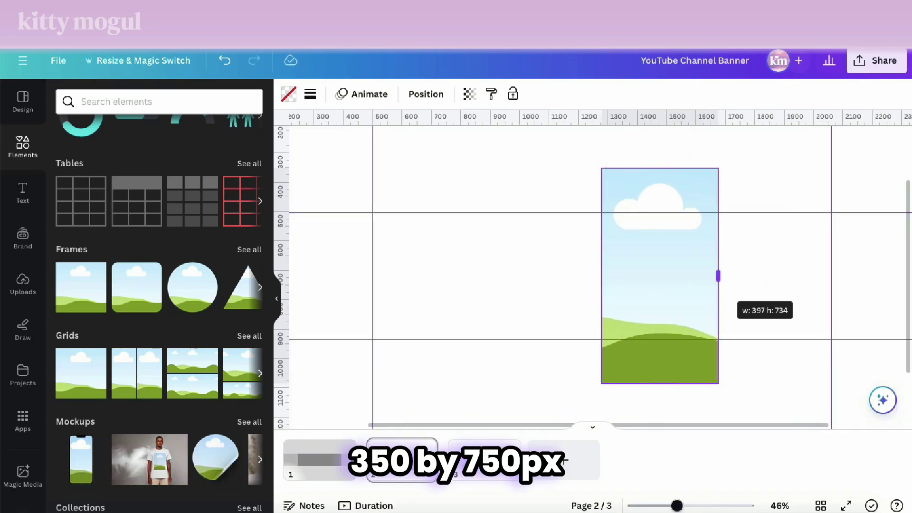
left_click_drag(717, 275, 704, 278)
left_click_drag(653, 383, 653, 390)
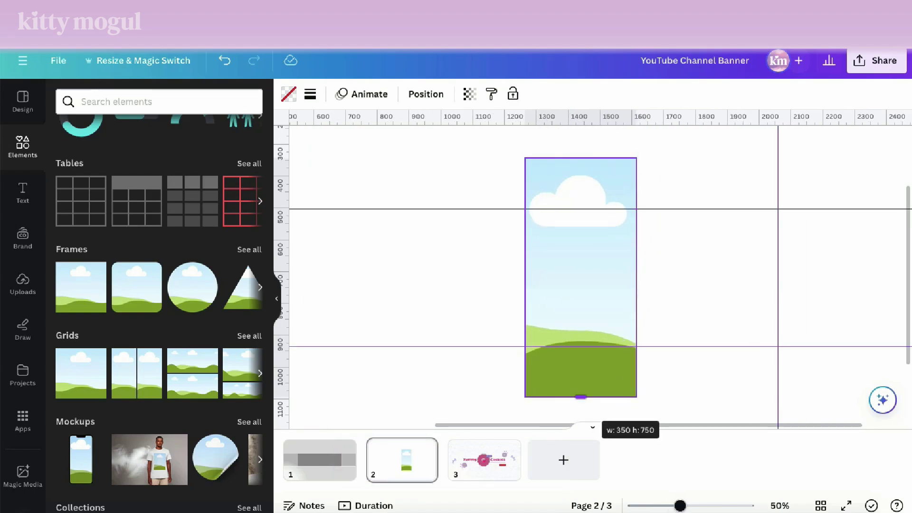
Duplicate the tall frame beside the original and resize the copy to about 320 × 549 px.
key("ctrl+d")
left_click_drag(656, 276, 660, 276)
left_click_drag(713, 397, 713, 334)
left_click_drag(680, 506, 682, 506)
left_click_drag(719, 336, 718, 335)
left_click_drag(681, 506, 691, 506)
left_click_drag(762, 356, 762, 356)
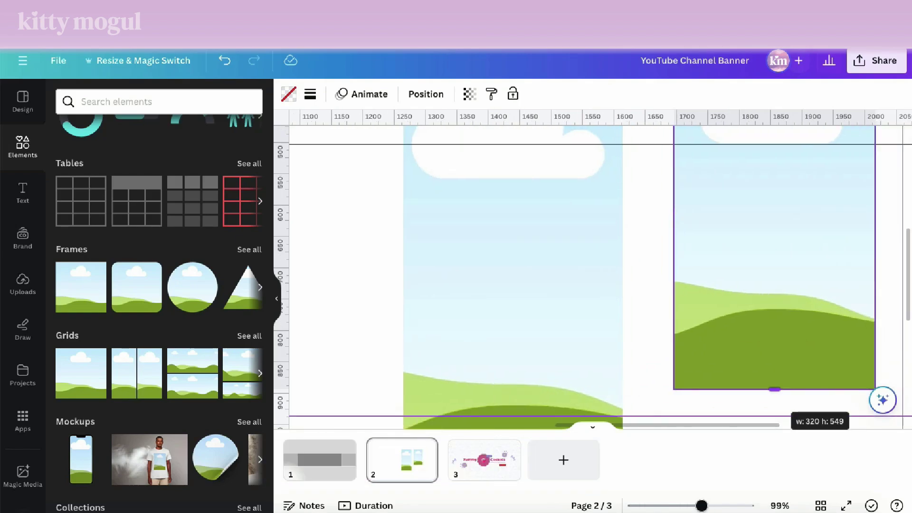
Move the tall frame near the page's left edge and place the smaller frame beside it, vertically centred with it.
scroll(762, 355, "down", 5)
mouse_move(662, 506)
left_mouse_down()
mouse_move(690, 506)
mouse_move(669, 506)
left_mouse_up()
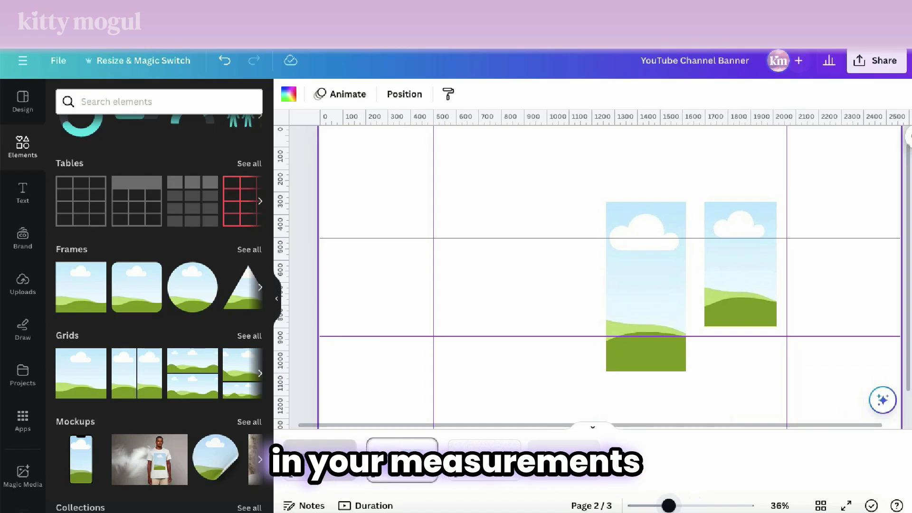
left_click_drag(646, 286, 376, 287)
left_click_drag(741, 264, 461, 286)
left_click_drag(377, 287, 372, 287)
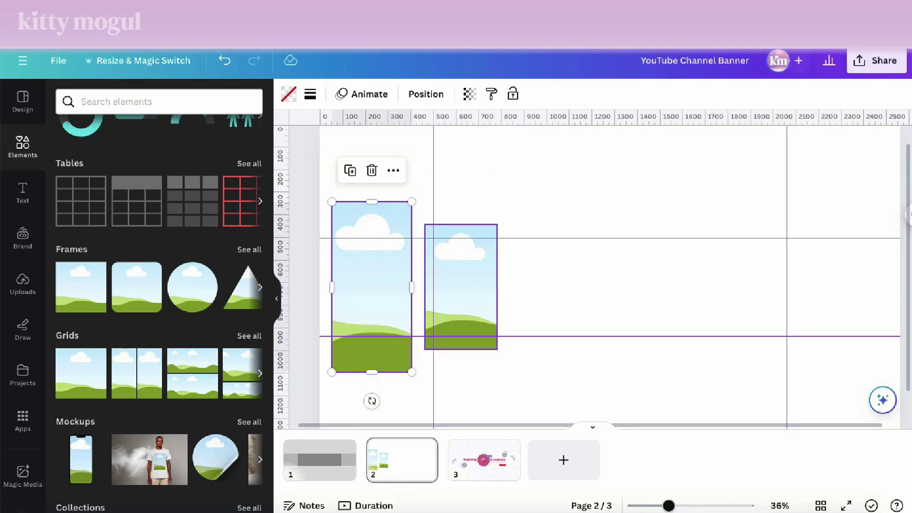
Add a grey square and shrink it to fill the gap between the page's left edge and the tall frame.
left_click(23, 146)
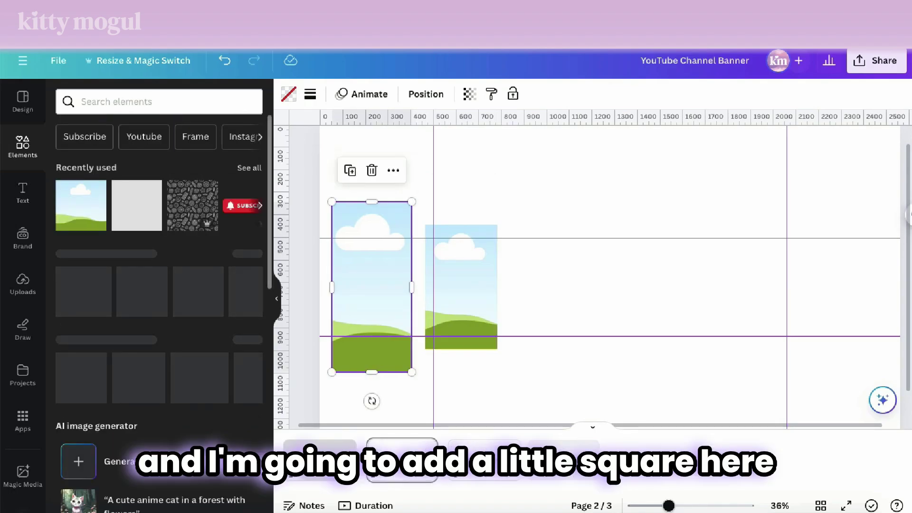
left_click(137, 205)
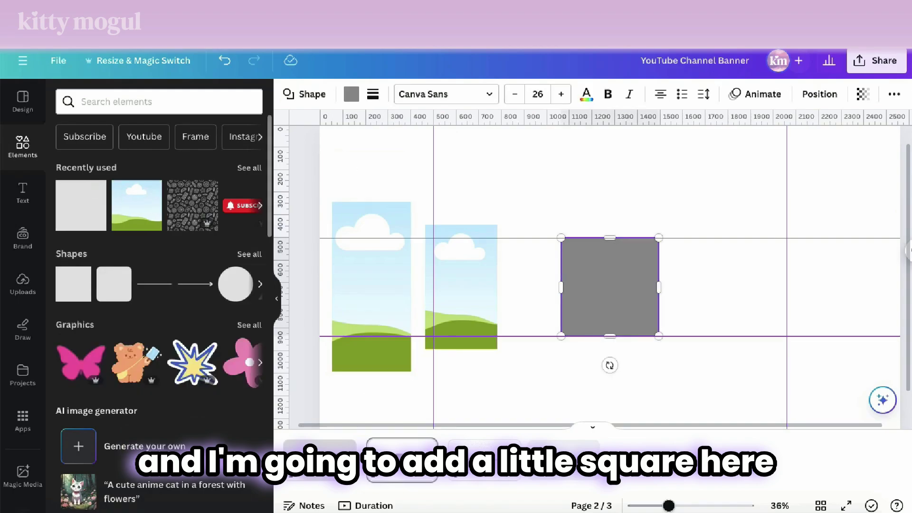
left_click_drag(610, 287, 368, 307)
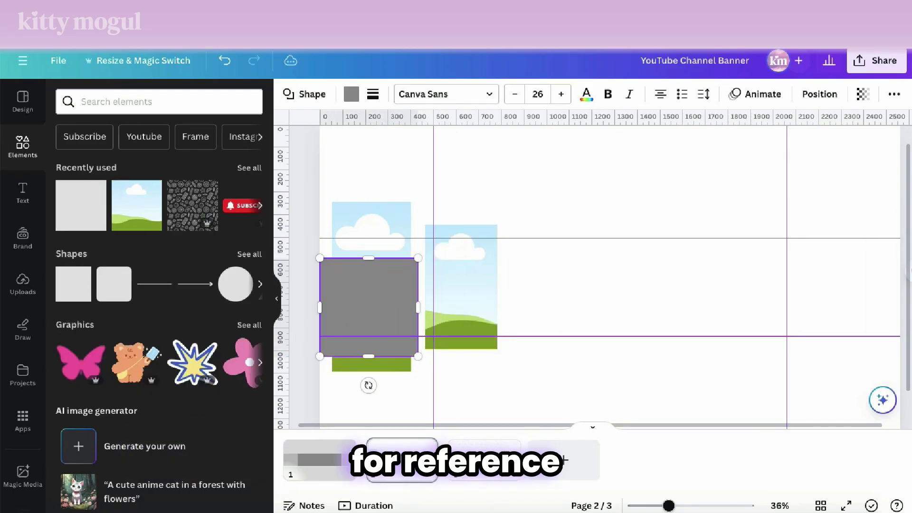
left_click_drag(418, 357, 332, 270)
key("Escape")
left_click(326, 265)
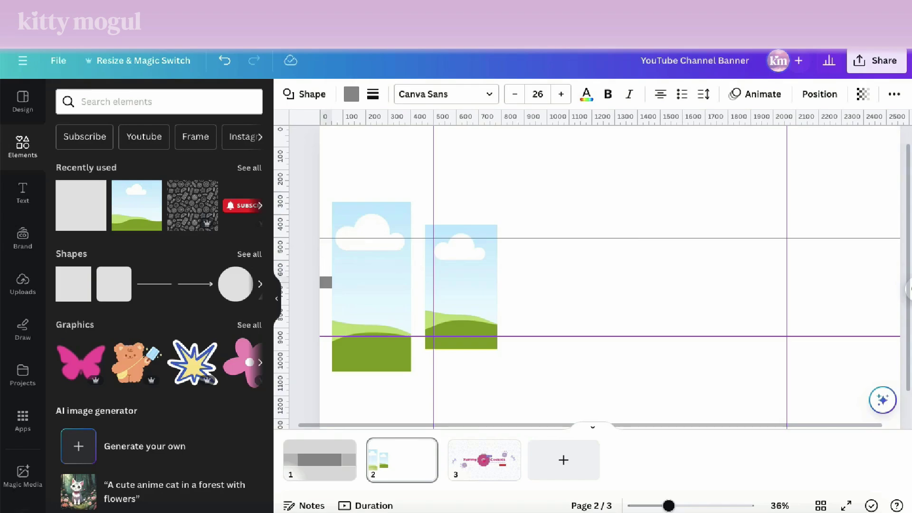
left_click_drag(307, 264, 481, 292)
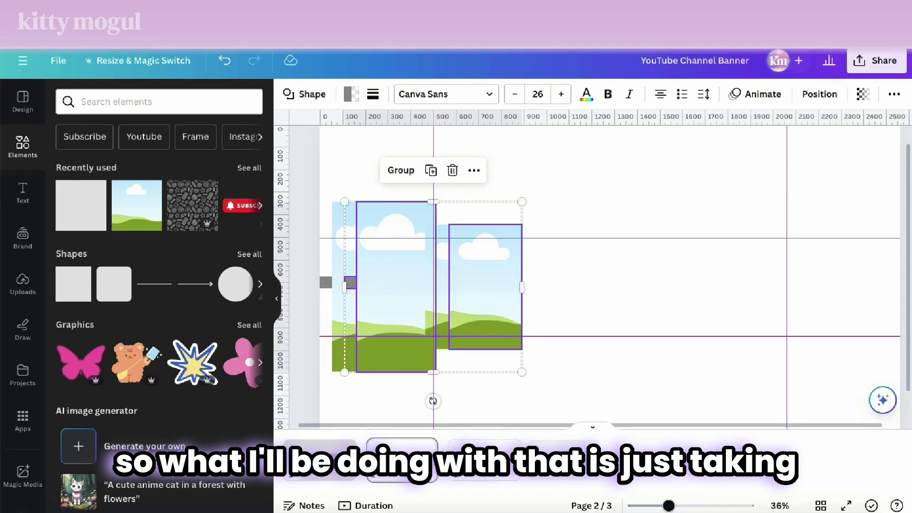
key("ctrl+z")
left_click_drag(299, 269, 458, 301)
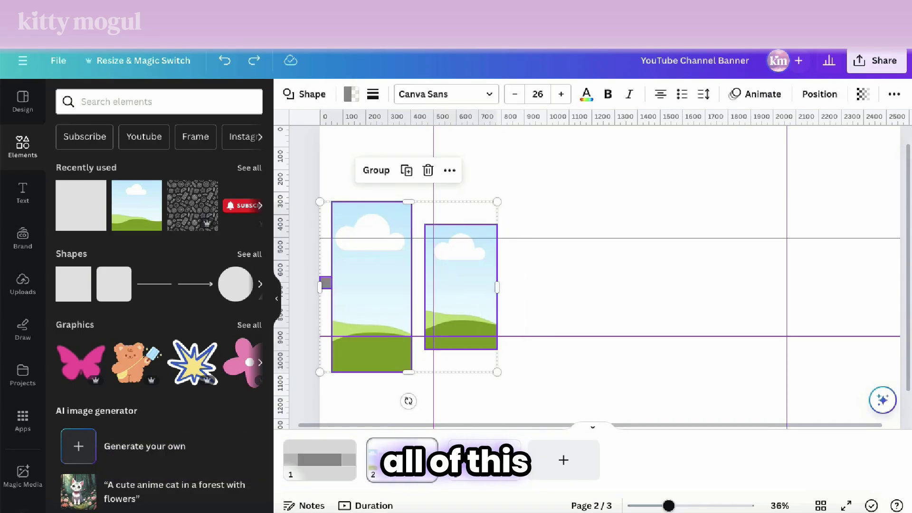
key("ctrl+d")
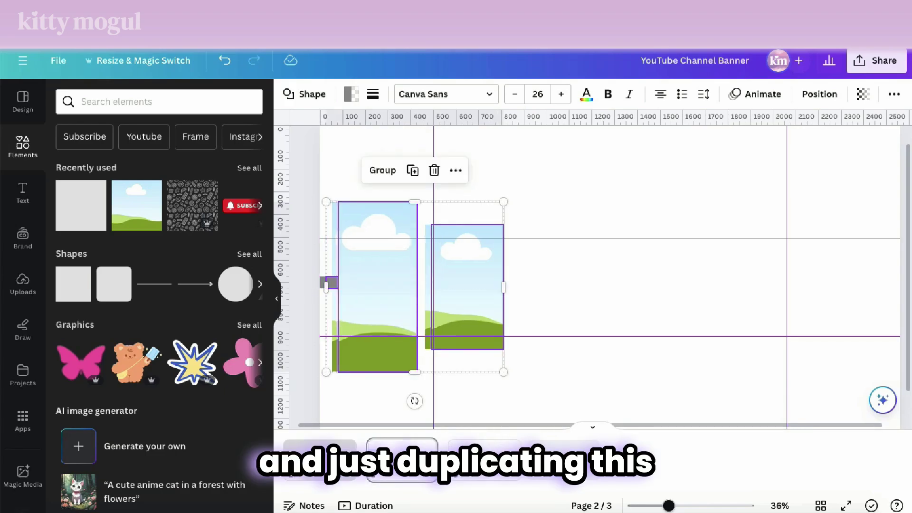
key("super+z")
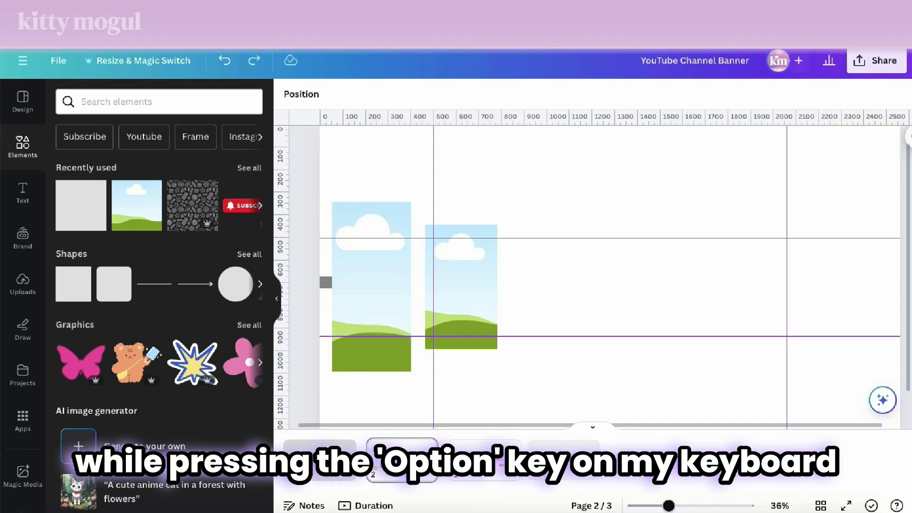
Duplicate the small grey square and both frames as one group and align it to the page's right edge.
left_click_drag(309, 270, 496, 298)
left_click(409, 170)
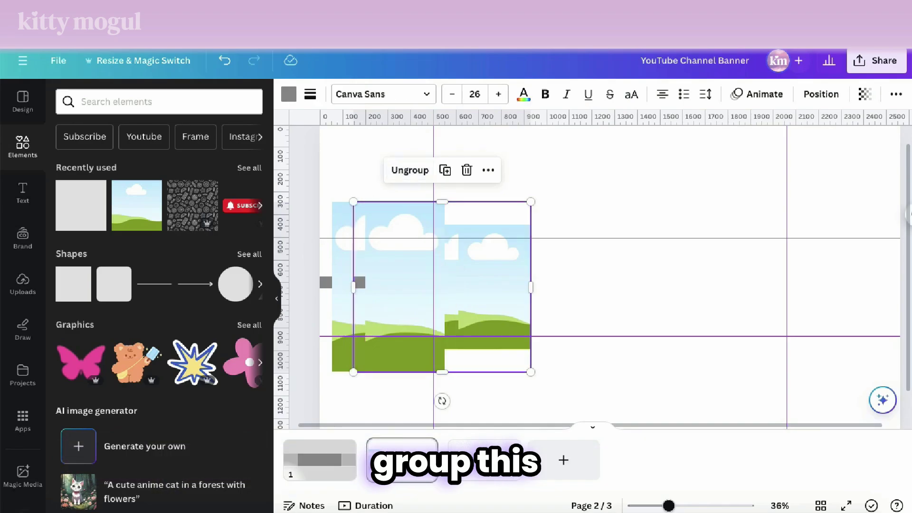
left_click(821, 94)
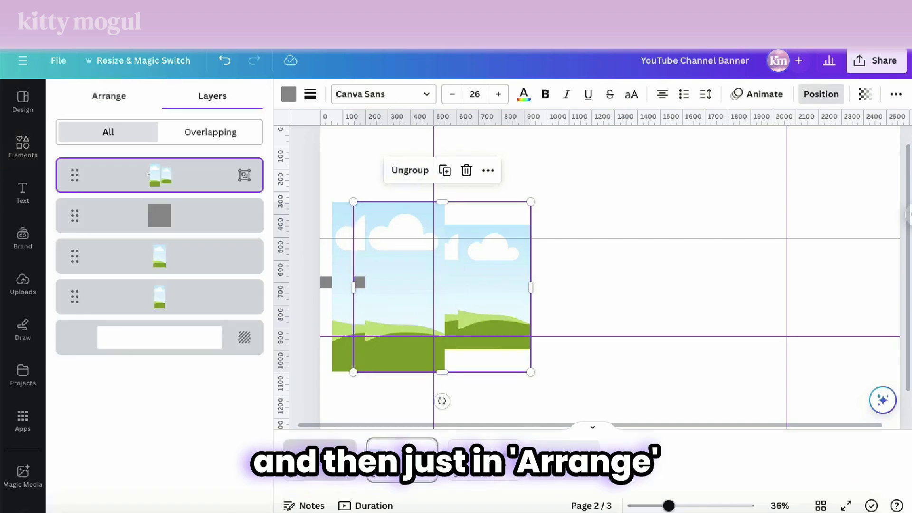
left_click(109, 96)
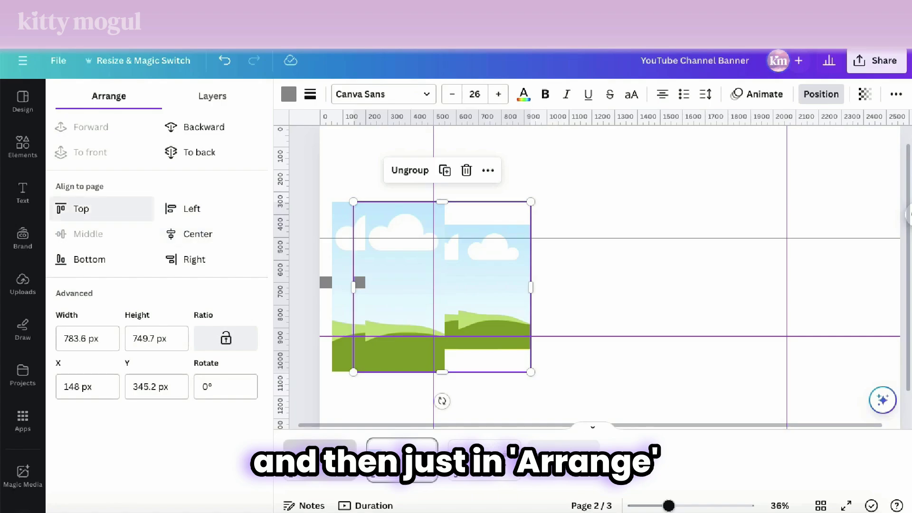
left_click(190, 259)
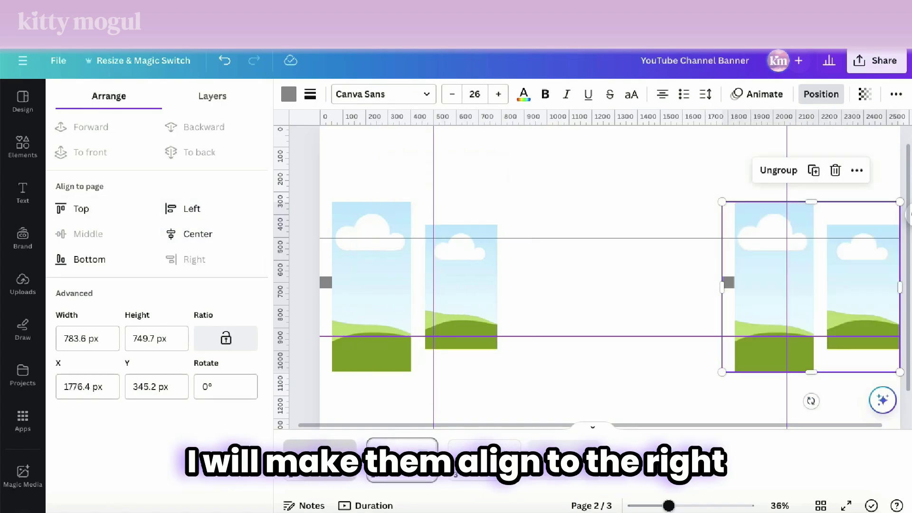
Rotate the group at the page's right edge 180° and place upright duplicates of both left frames over its upside-down frames.
scroll(593, 277, "right", 1)
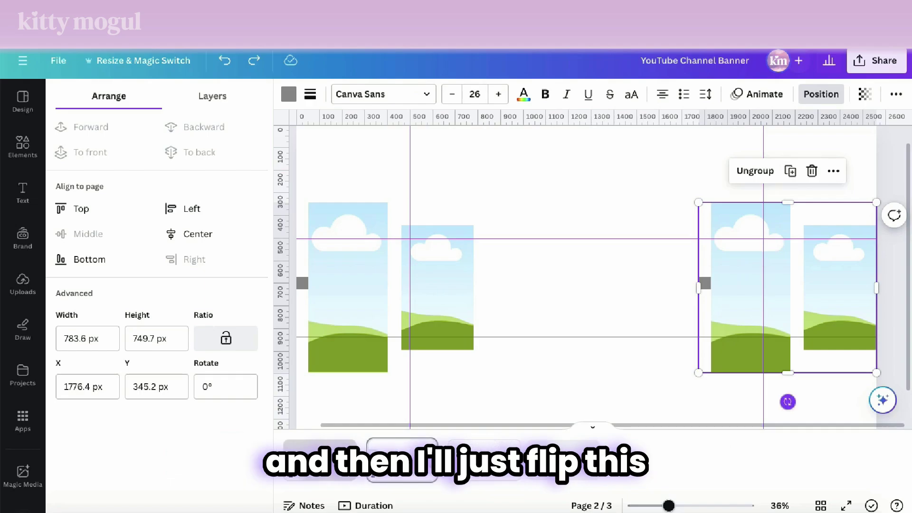
left_click_drag(787, 402, 818, 248)
left_click(438, 287)
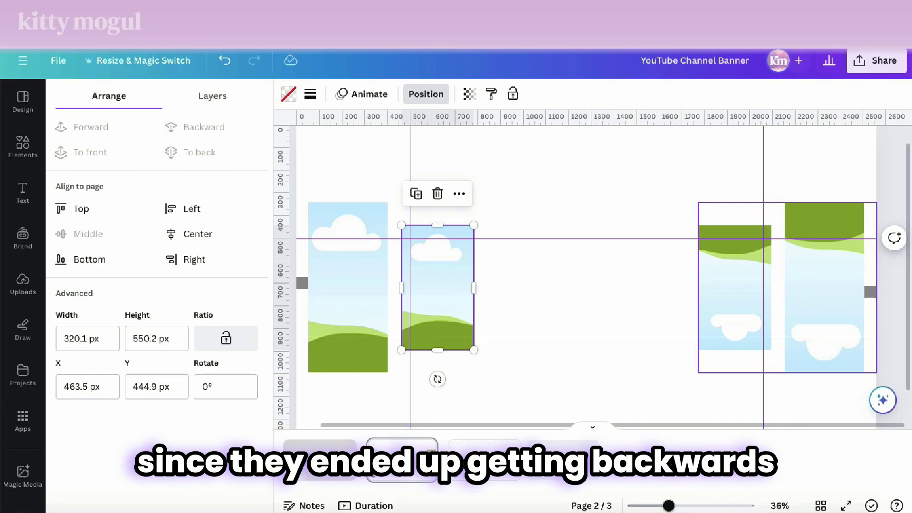
left_click_drag(438, 288, 735, 287)
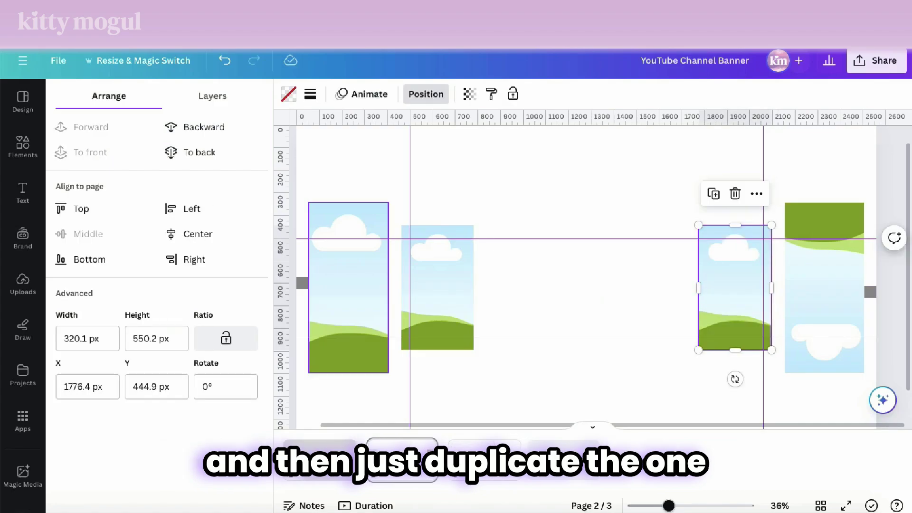
left_click(348, 288)
left_click_drag(348, 285, 825, 285)
left_click(735, 288, "shift")
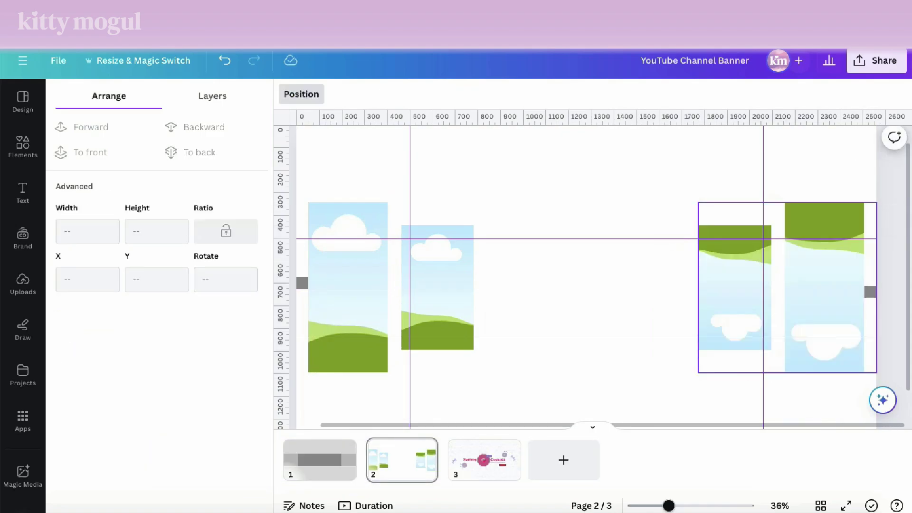
Delete the upside-down group with its grey square and the remaining small grey square at the page's left edge.
key("ctrl+g")
key("Delete")
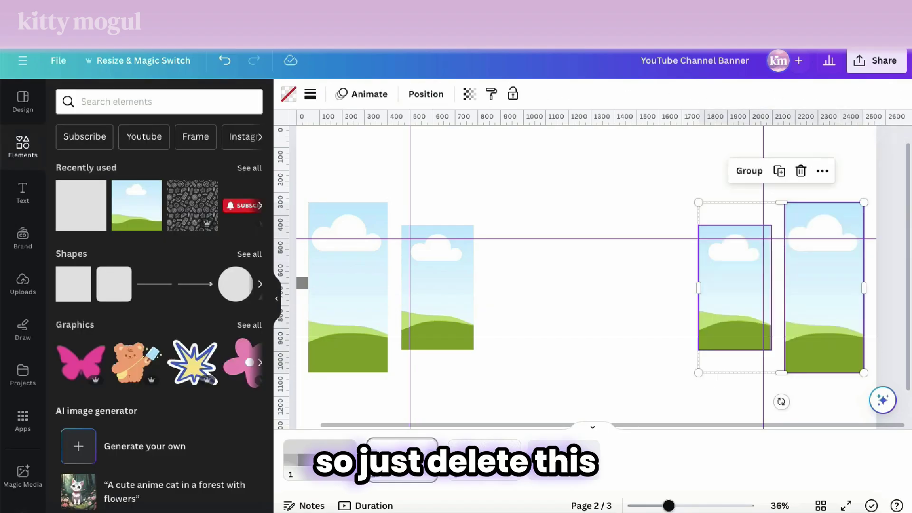
left_click(617, 295)
left_click(303, 284)
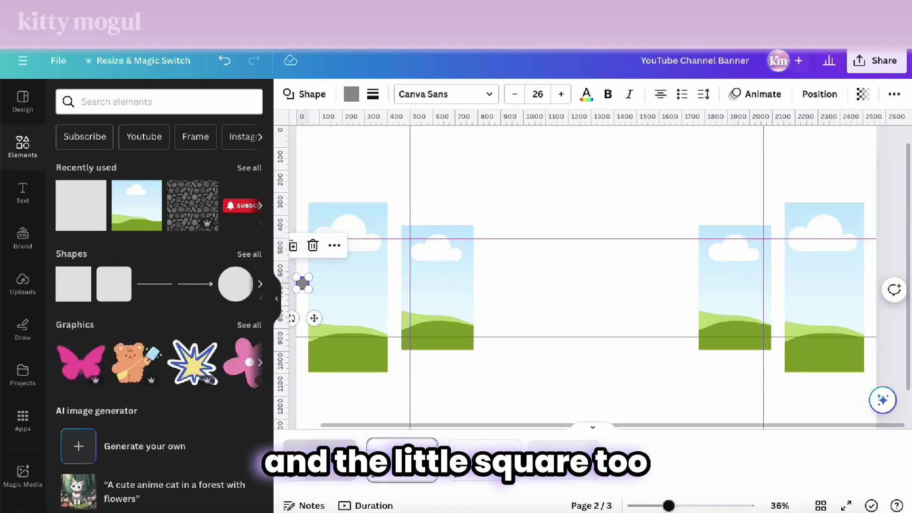
key("Delete")
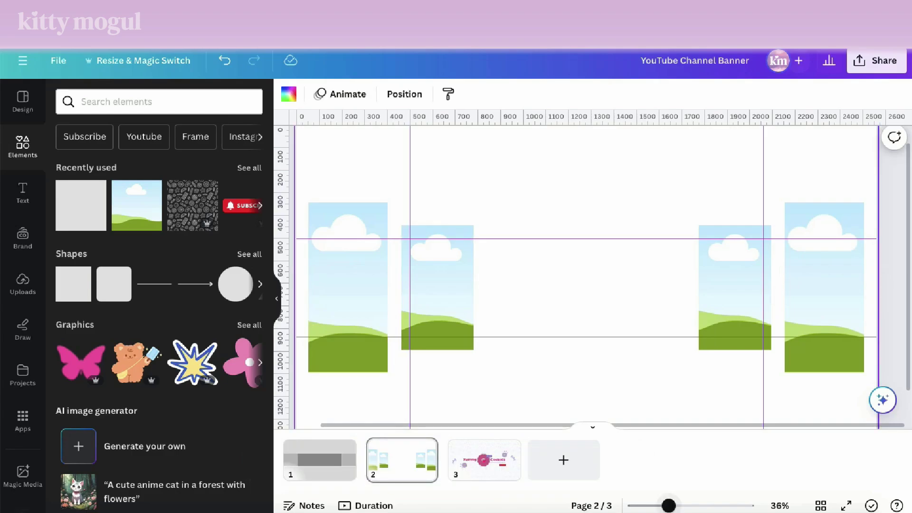
Search the elements library for "sunset" and restrict the results to photos.
left_click_drag(668, 506, 664, 506)
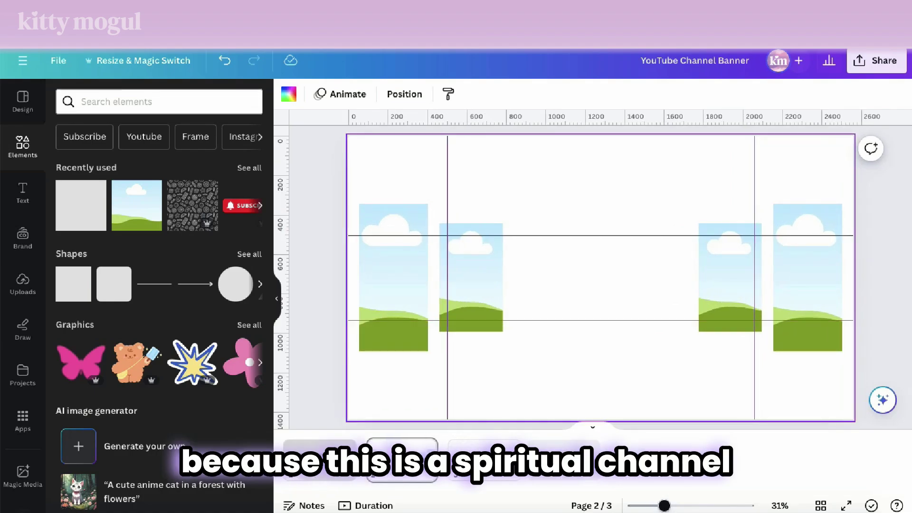
left_click(122, 102)
type("sunset")
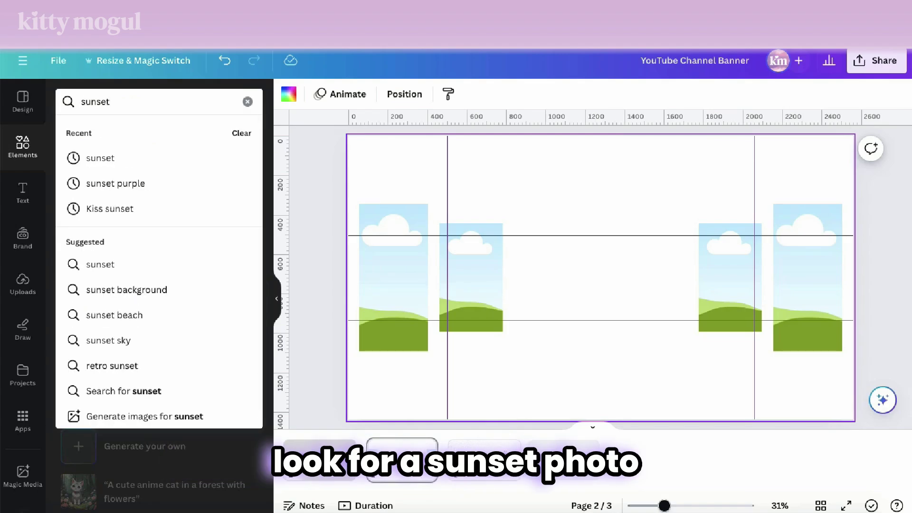
key("Return")
left_click(146, 132)
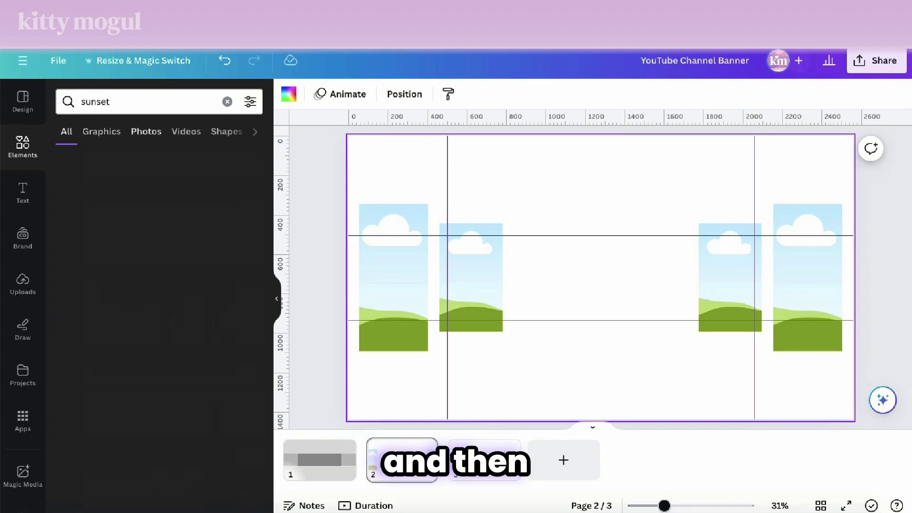
Add the pink-purple cloudy sunset photo from the photo results to page 2 and enlarge it to cover the whole banner.
scroll(213, 271, "down", 3)
scroll(159, 323, "down", 10)
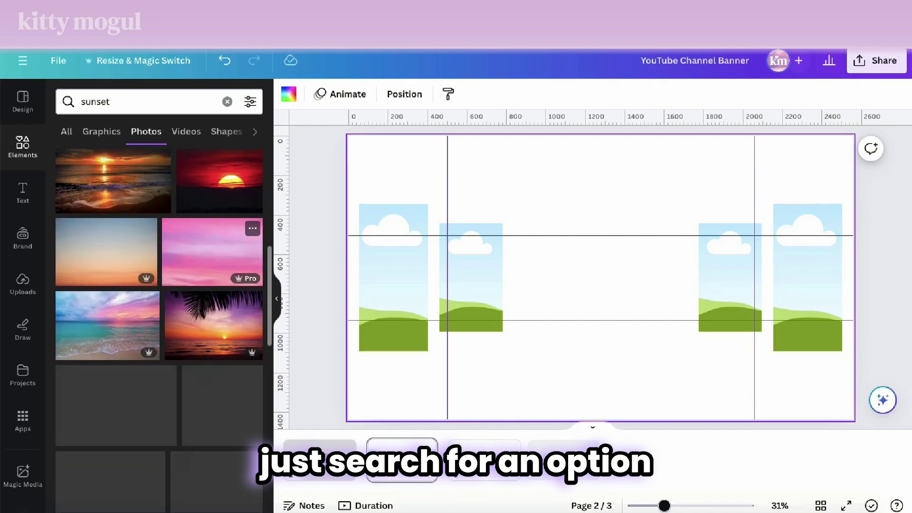
scroll(159, 323, "down", 10)
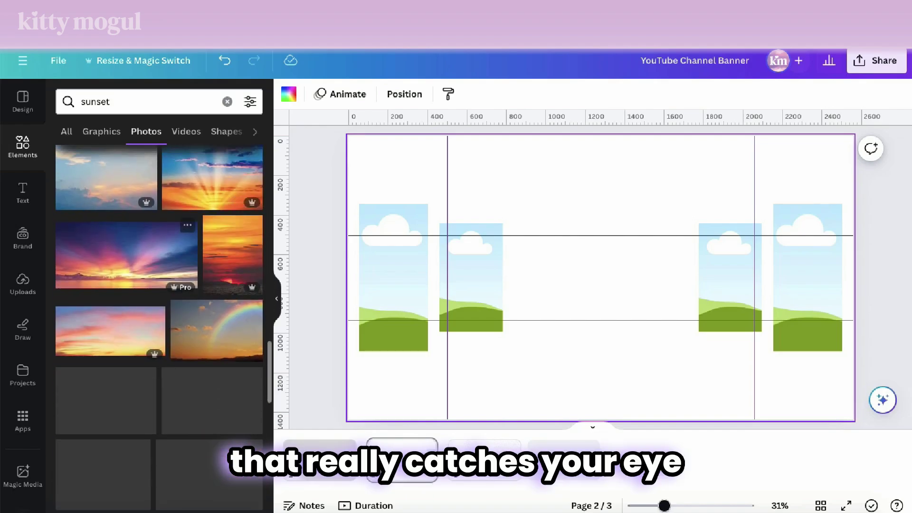
scroll(160, 323, "down", 5)
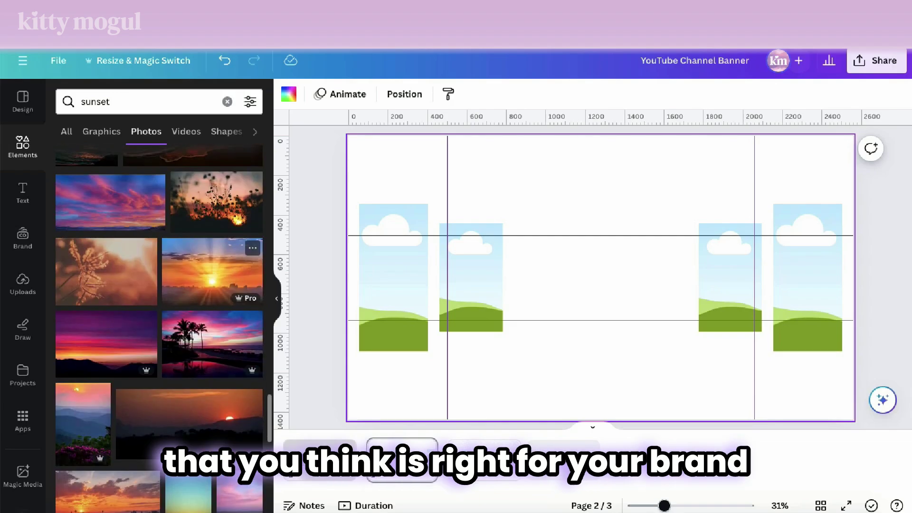
left_click(114, 382)
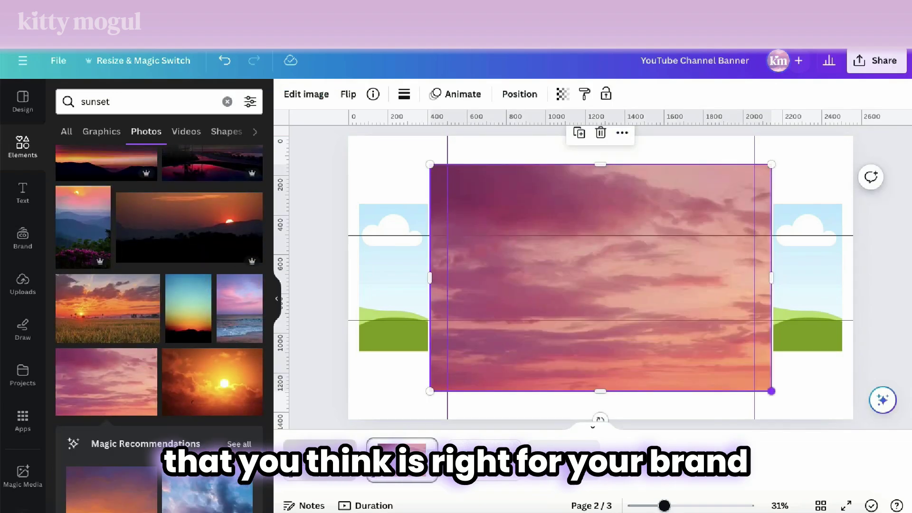
left_click_drag(771, 391, 868, 457)
Move the sunset sky photo to the bottom of the layer order, behind the four picture frames.
left_click(520, 94)
left_click(213, 97)
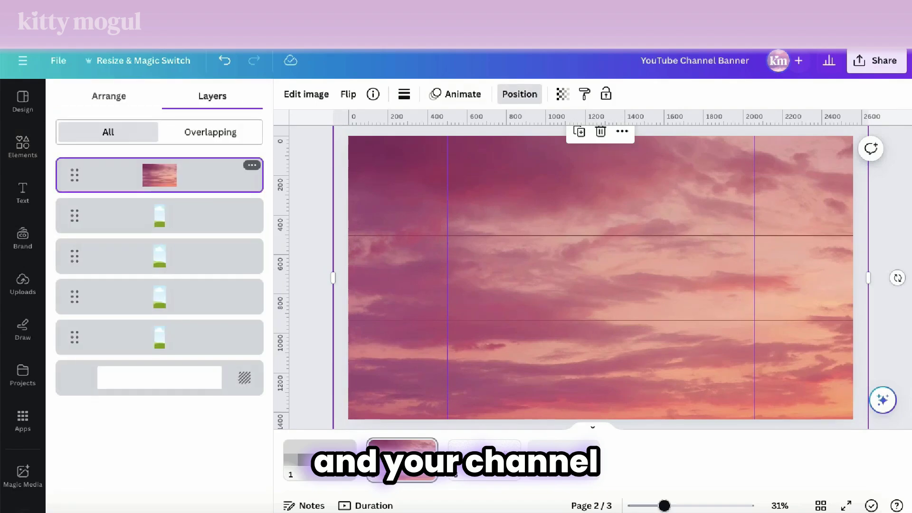
left_click_drag(160, 175, 160, 337)
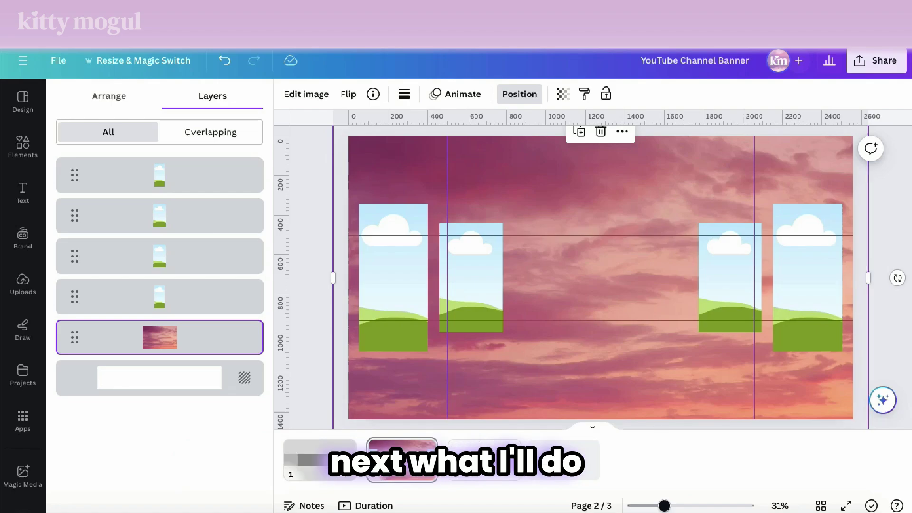
Add a heading in the middle of the banner reading "GODDESS".
left_click(23, 193)
left_click(159, 253)
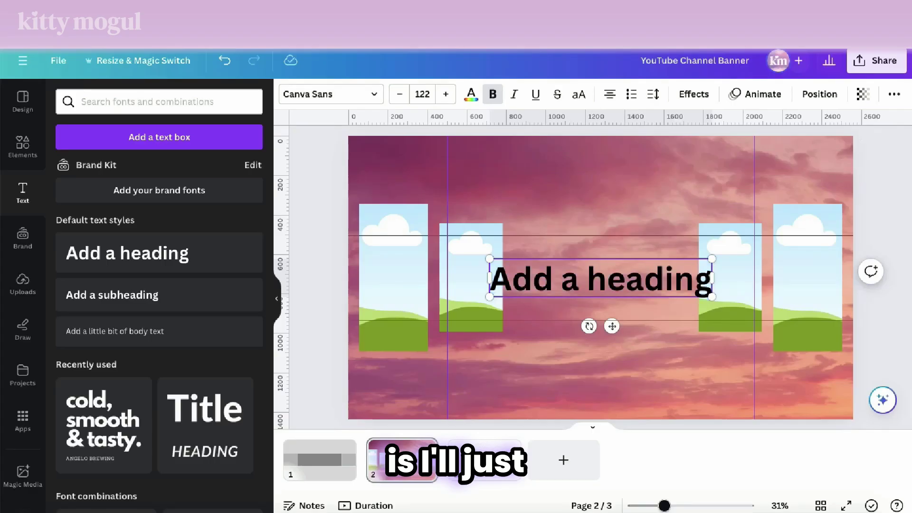
type("GODDESS")
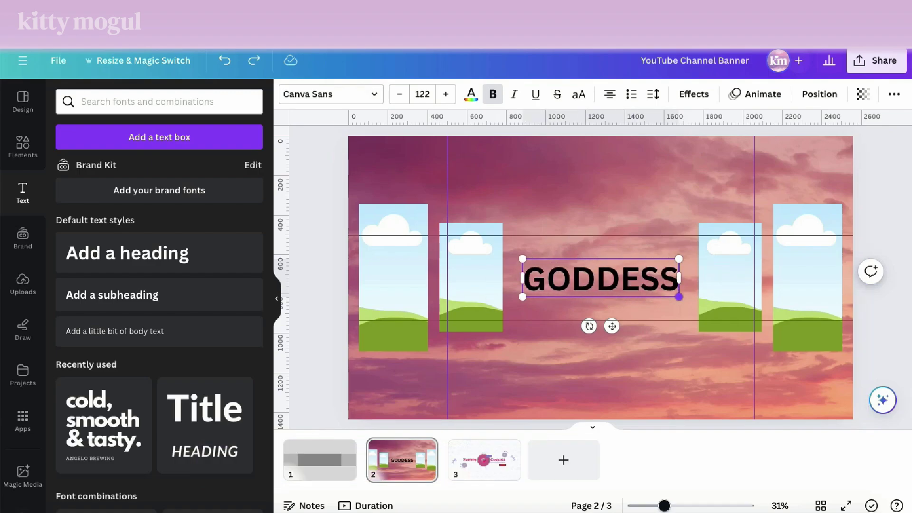
left_click_drag(679, 297, 682, 298)
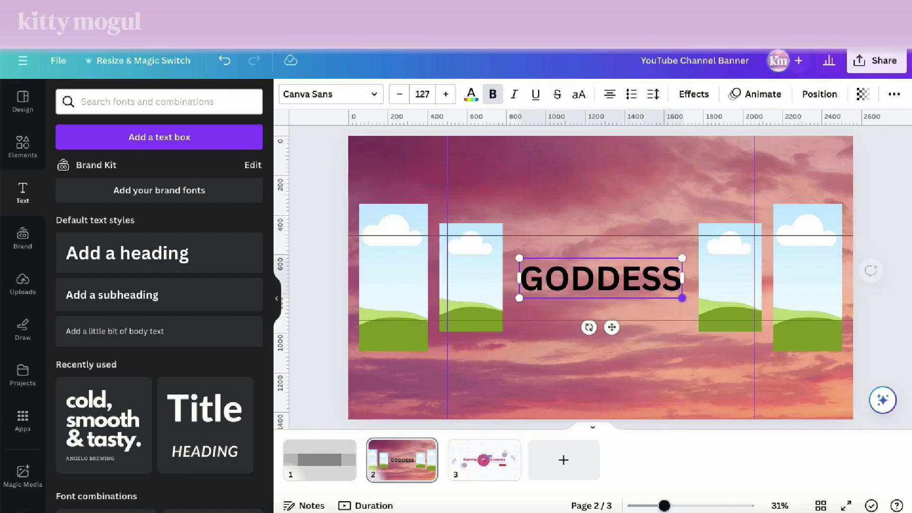
Set the GODDESS heading in the Playfair Display font and colour it white (#ffffff).
left_click(331, 94)
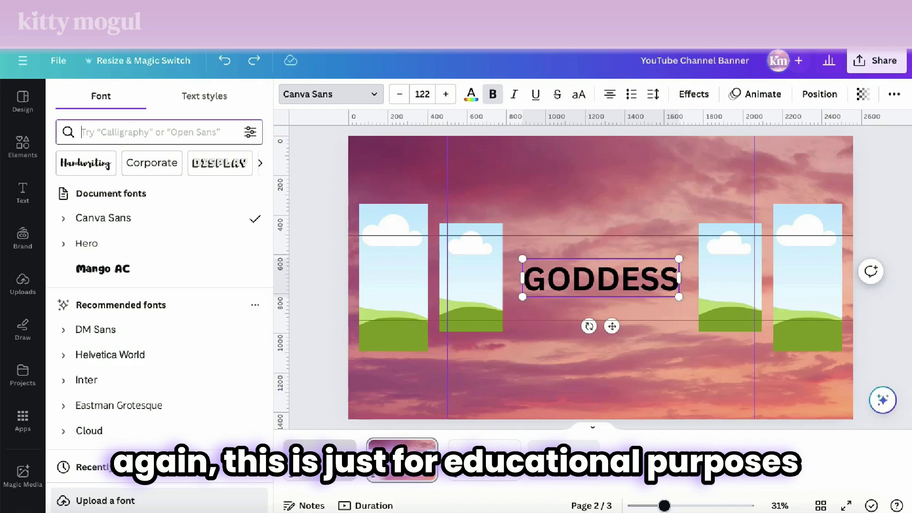
type("Playf")
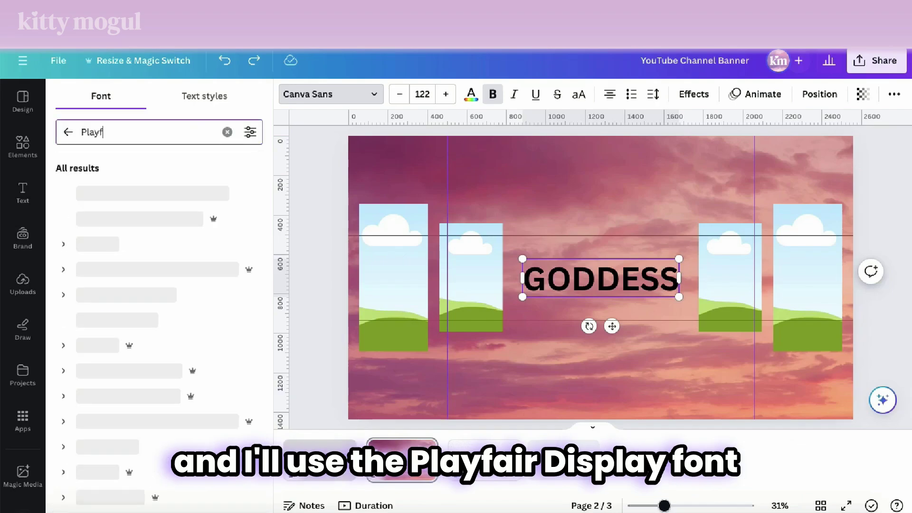
type("air")
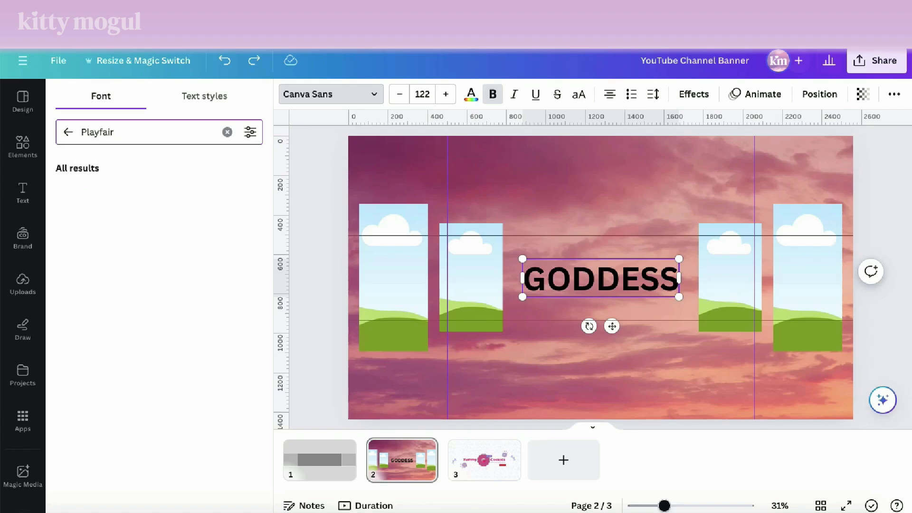
left_click(111, 192)
left_click(471, 94)
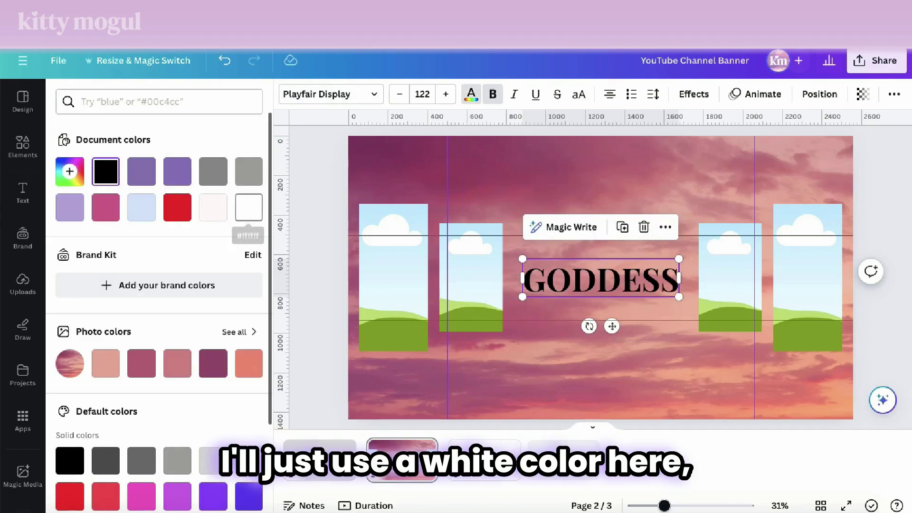
left_click(249, 207)
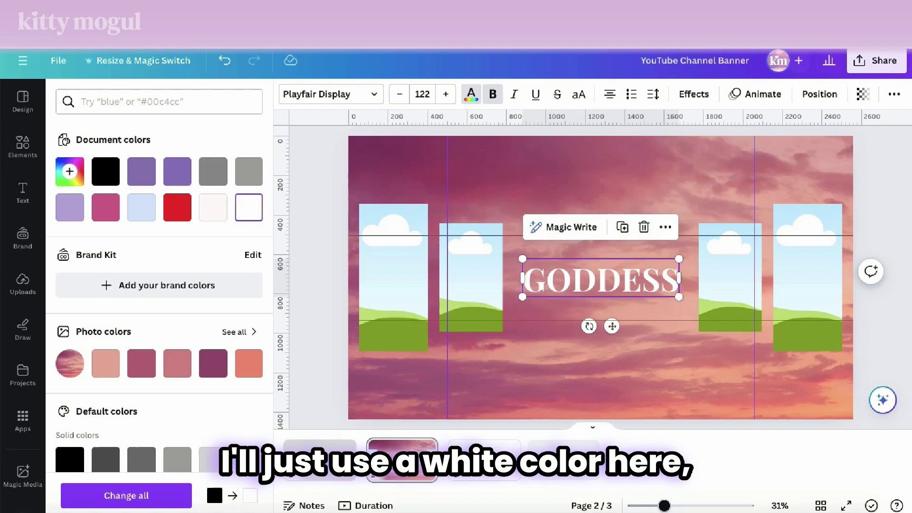
Reduce the GODDESS heading's font size to 107.
left_click(399, 94)
left_click(399, 95)
left_click(400, 94)
left_click(400, 94)
left_click(399, 94)
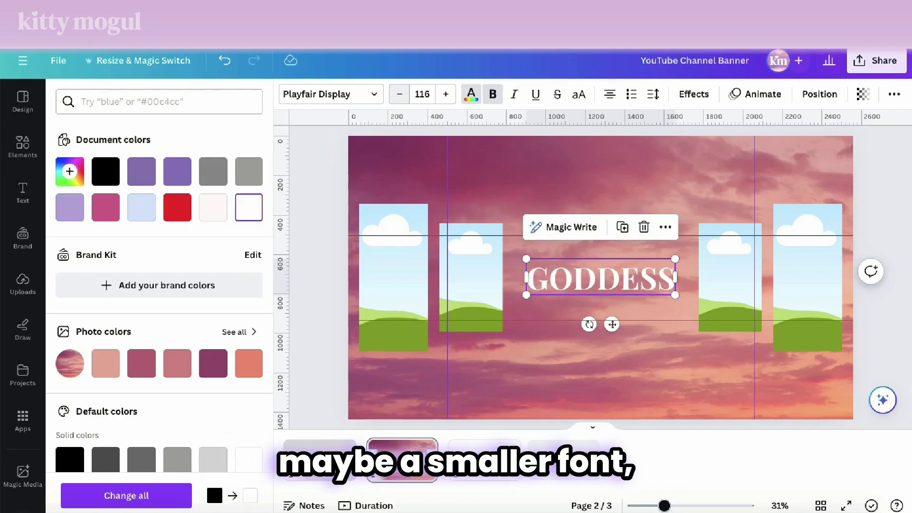
left_click(400, 94)
left_click(400, 94)
left_click(399, 94)
left_click(400, 94)
left_click(400, 94)
left_click(400, 94)
left_click(400, 94)
left_click(399, 94)
Increase the GODDESS heading's letter spacing to 127.
left_click(653, 94)
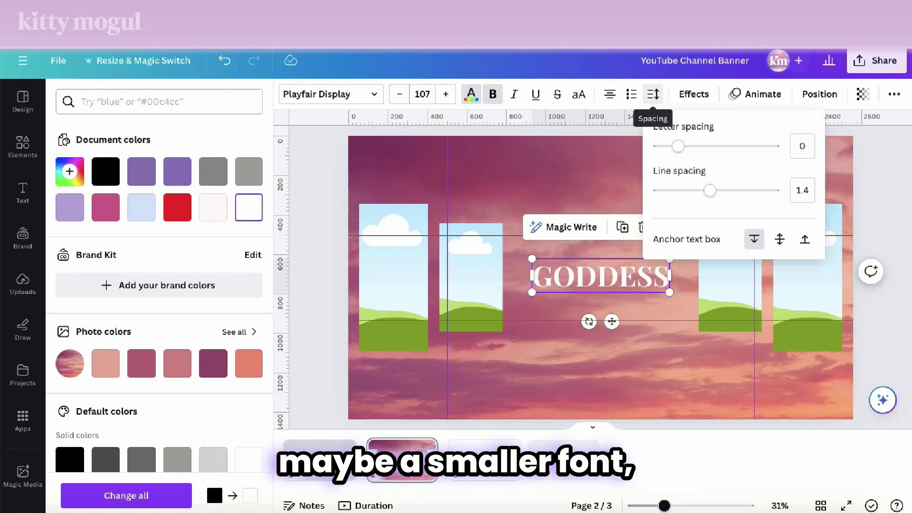
left_click_drag(678, 146, 693, 146)
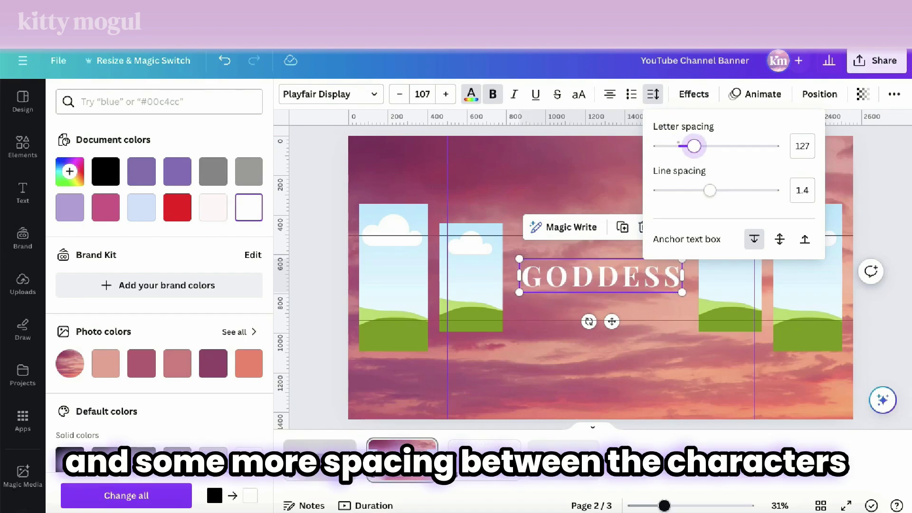
left_click_drag(694, 146, 694, 146)
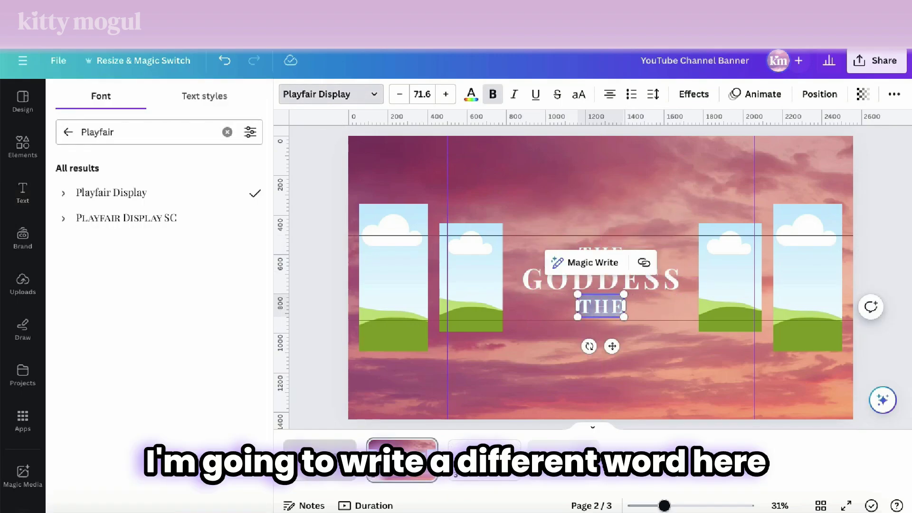
Replace the copied THE text below GODDESS with "AWAKENING" and set it in the Montserrat font.
type("AWAKENING")
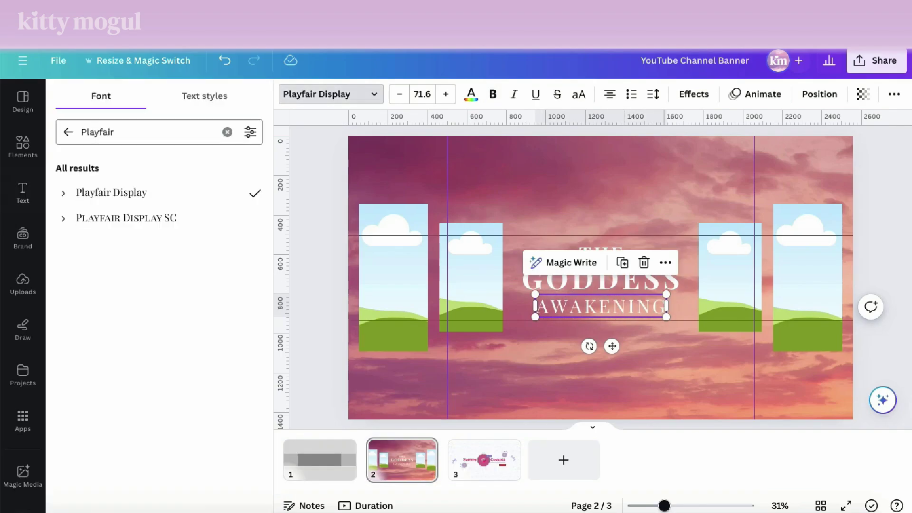
double_click(97, 132)
type("monts")
left_click(104, 193)
Scale the AWAKENING line down so it is narrower than GODDESS and adjust its letter spacing.
left_click_drag(677, 295, 653, 300)
left_click(654, 94)
double_click(602, 306)
left_click(654, 94)
left_click(601, 371)
left_click_drag(664, 506, 664, 506)
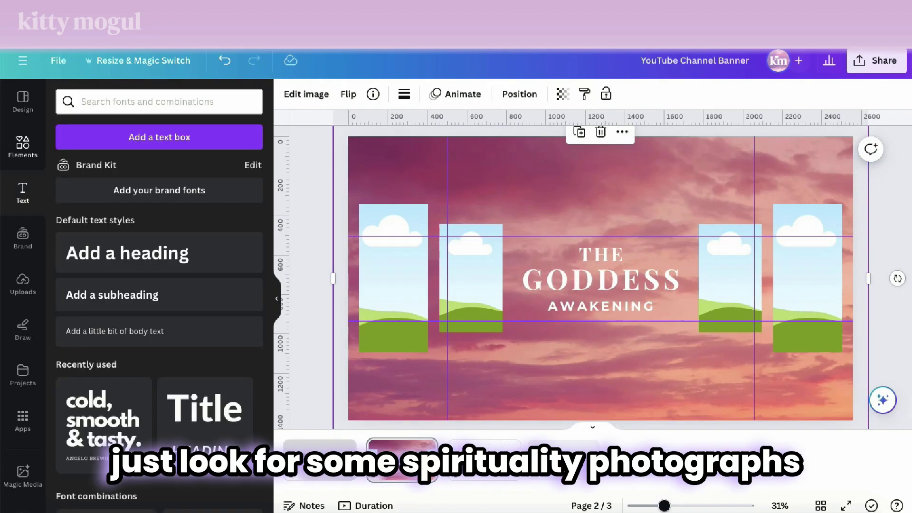
Search the photos for "spirituality" and place a picture from the results in the inner right frame.
left_click(23, 147)
double_click(90, 102)
type("spirituality")
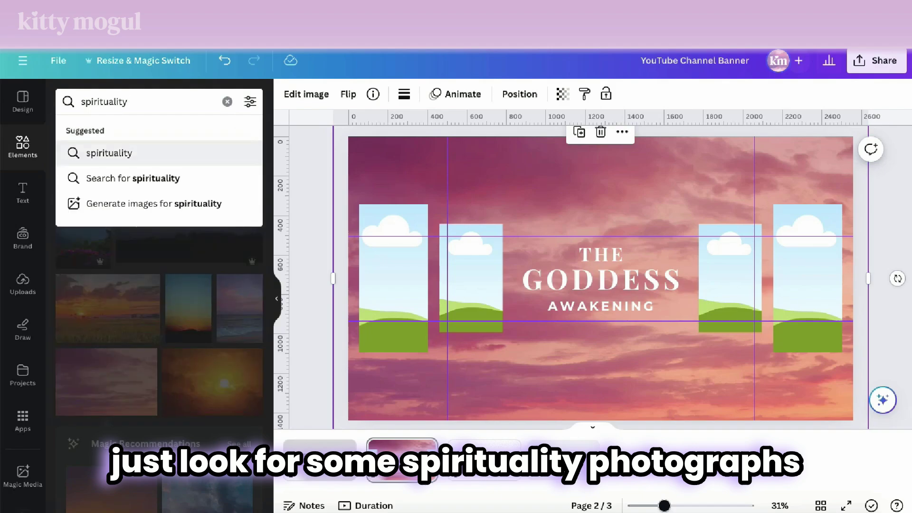
left_click(143, 153)
scroll(209, 269, "down", 12)
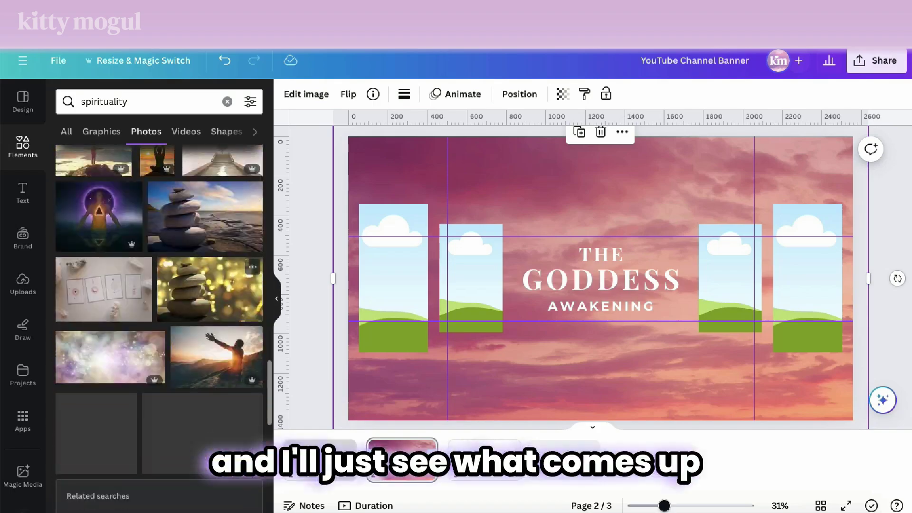
left_click_drag(120, 344, 730, 278)
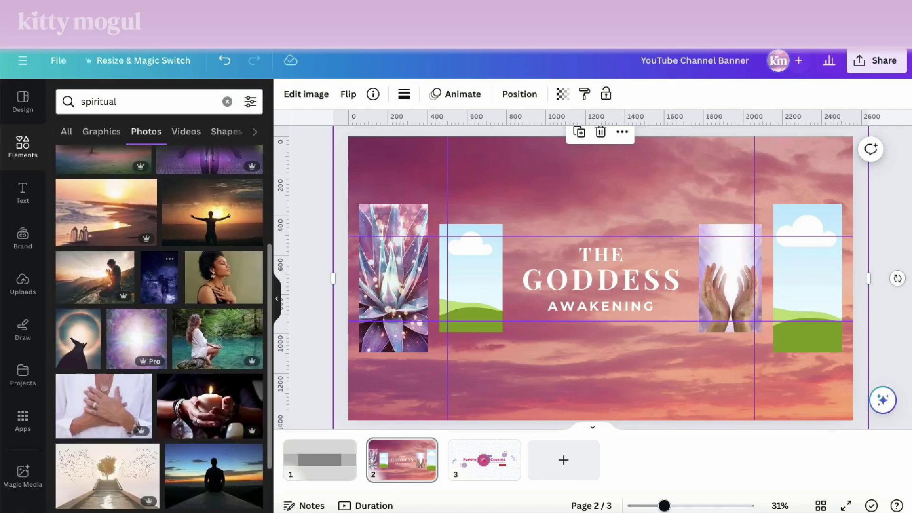
Fill the inner left frame with a praying woman photo from the "spiritual woman" results and adjust its flip and crop.
scroll(160, 285, "down", 5)
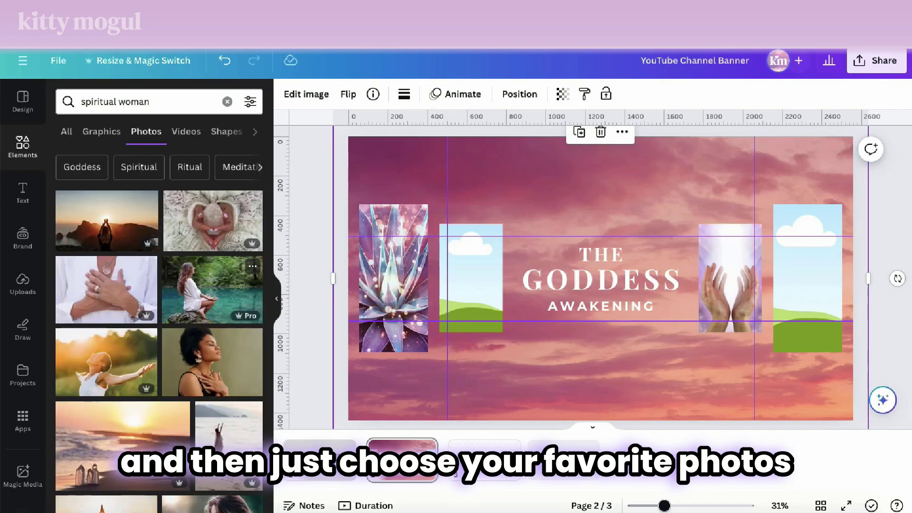
left_click(348, 94)
left_click_drag(212, 320, 488, 278)
left_click(395, 127)
double_click(471, 278)
left_click(212, 496)
Fill the inner right frame with the meditating woman photo and the outer right frame with the pink lotus photo.
scroll(213, 294, "down", 10)
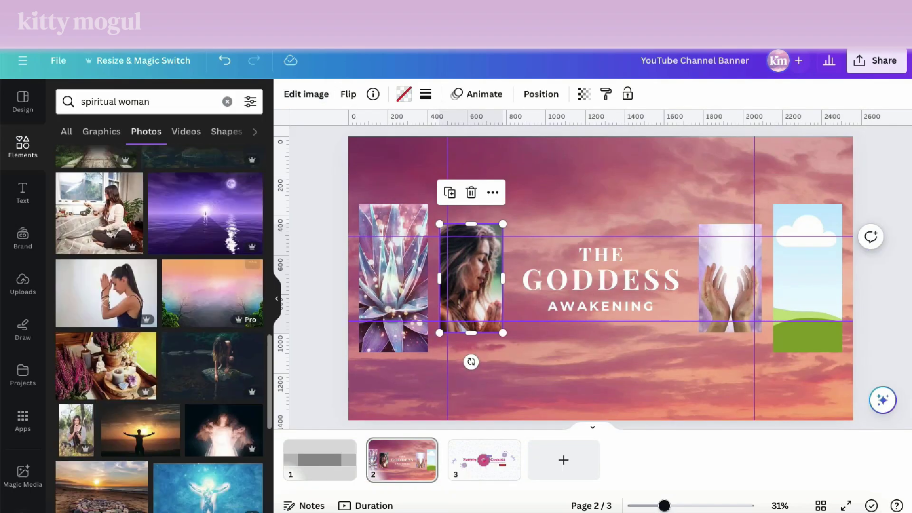
left_click_drag(116, 297, 730, 278)
scroll(213, 285, "down", 10)
double_click(808, 278)
left_click_drag(212, 290, 744, 277)
left_click(212, 495)
Enlarge the pink lotus photo and shift it within the outer right frame so the petals fill the crop.
double_click(807, 278)
left_click_drag(626, 205, 591, 189)
left_click(212, 495)
double_click(808, 278)
left_click_drag(808, 278, 835, 277)
left_click(212, 495)
double_click(808, 278)
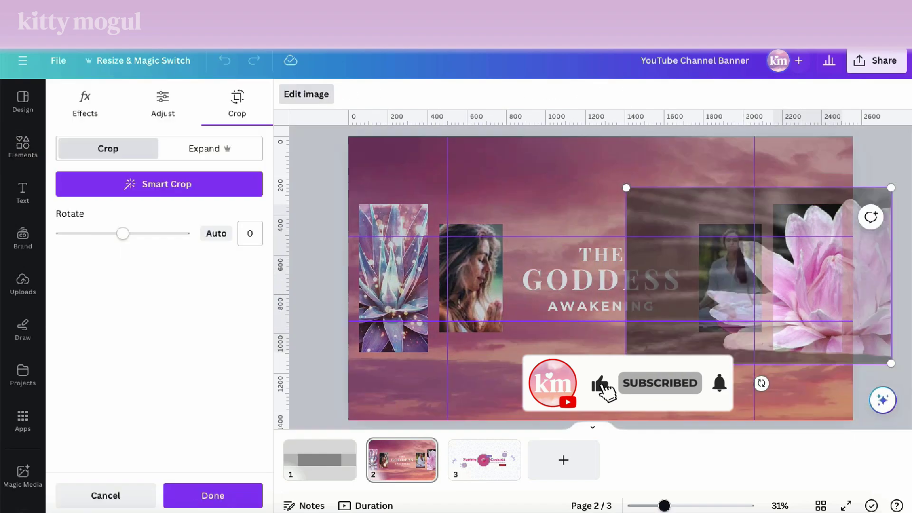
left_click(212, 496)
Fill the outer left frame with the photo of a dove above an open hand and flip it horizontally.
scroll(212, 294, "down", 5)
left_click_drag(211, 321, 394, 278)
double_click(394, 278)
left_click(212, 496)
left_click(348, 95)
left_click(395, 126)
double_click(394, 278)
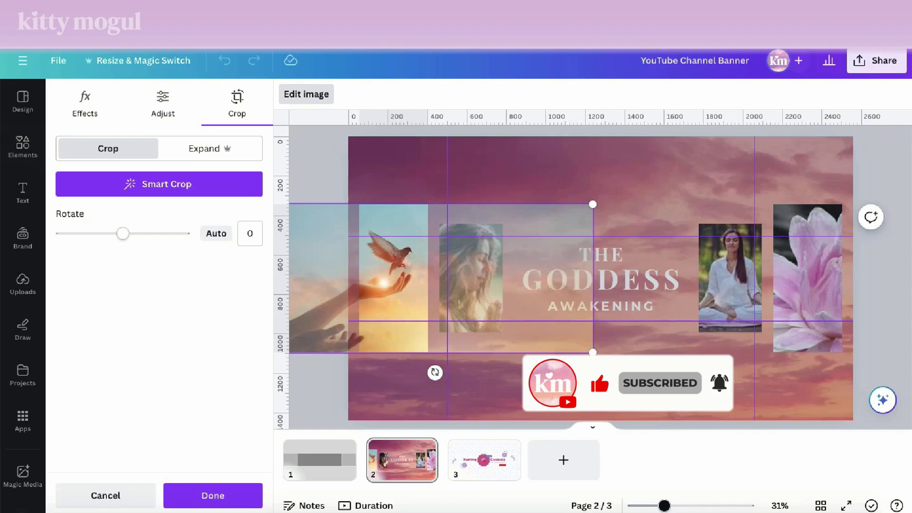
double_click(471, 278)
left_click(601, 186)
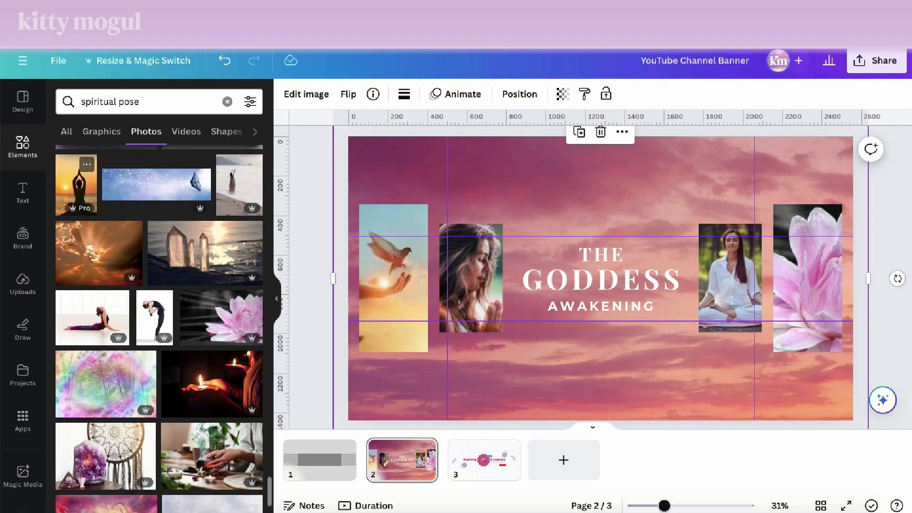
Replace the inner left frame's picture with the yoga silhouette against a yellow sunset from the "spiritual pose" results.
left_click_drag(76, 185, 471, 278)
left_click(393, 278)
scroll(211, 196, "down", 10)
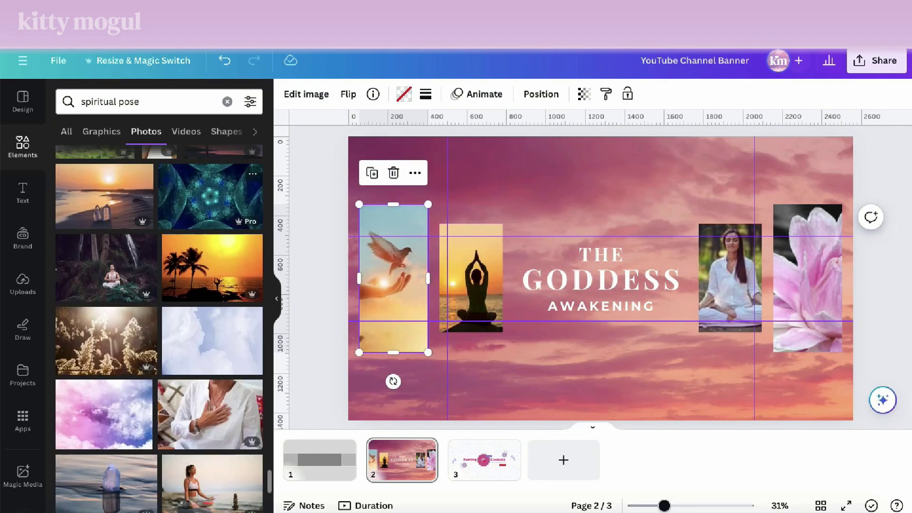
scroll(159, 304, "down", 10)
Search the photos for "spiritual sunset" and fill the inner left frame with the person raising joined hands before hills at sunset.
left_click(159, 101)
key("BackSpace")
key("BackSpace")
key("BackSpace")
key("BackSpace")
type("se")
key("Return")
left_click(159, 102)
key("BackSpace")
type("unset")
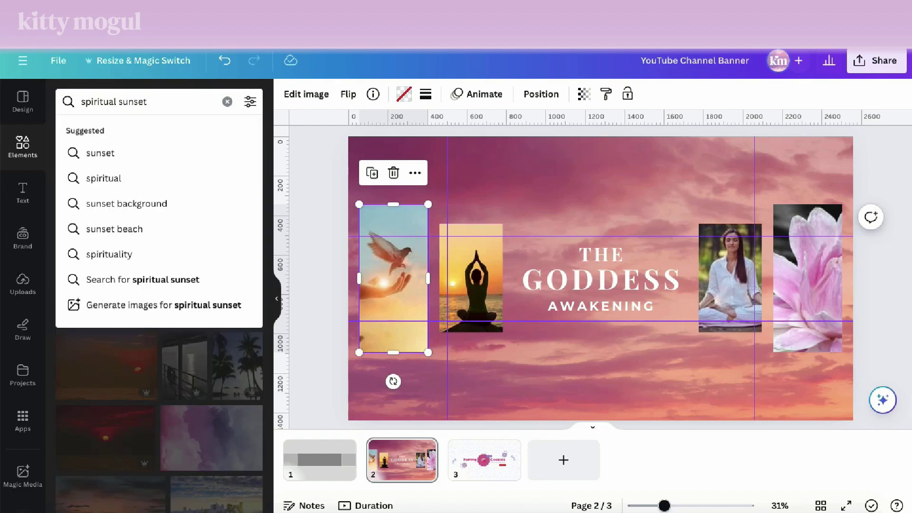
key("Return")
scroll(159, 328, "down", 10)
left_click_drag(224, 326, 471, 277)
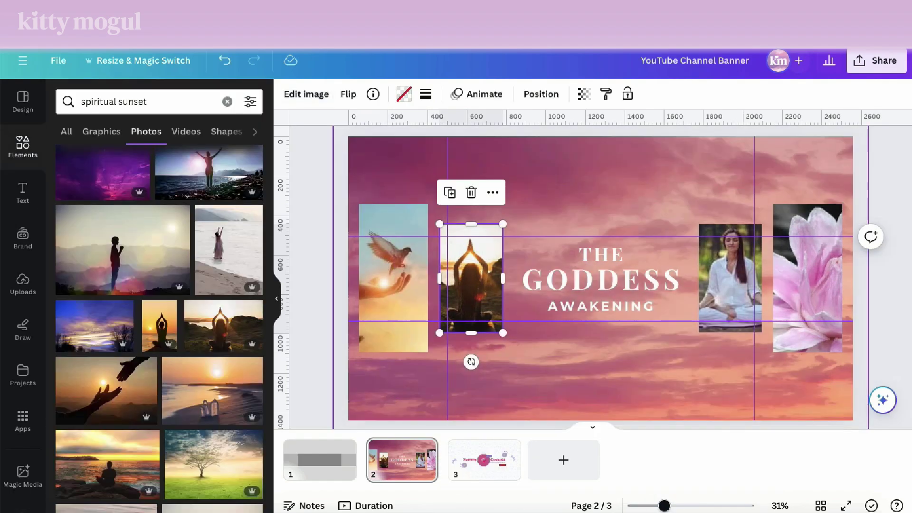
left_click(475, 381)
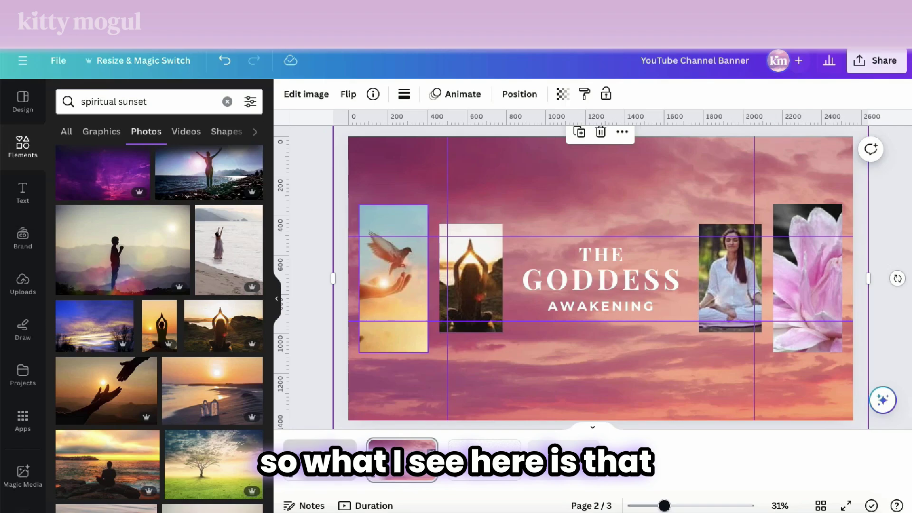
Overlay the safe-area template group from page 1 on the page 2 banner to check the layout, and remove it again.
left_click(319, 459)
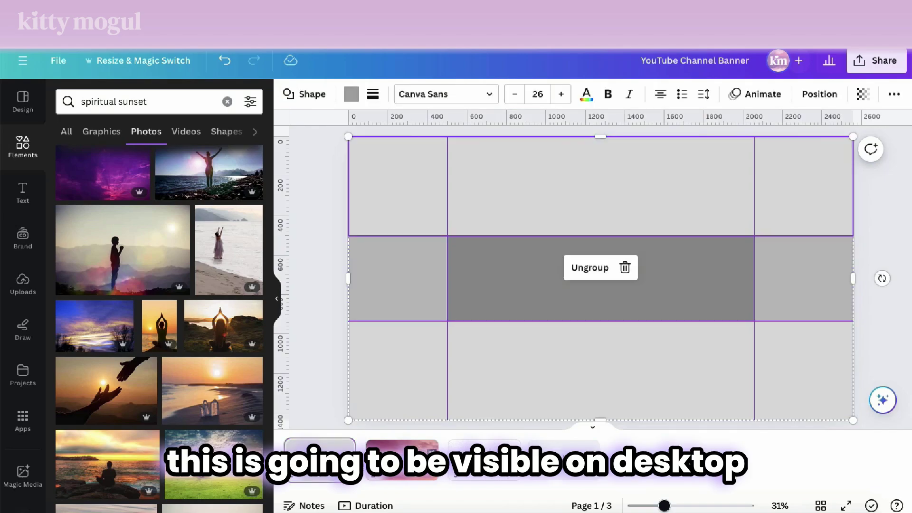
left_click(402, 459)
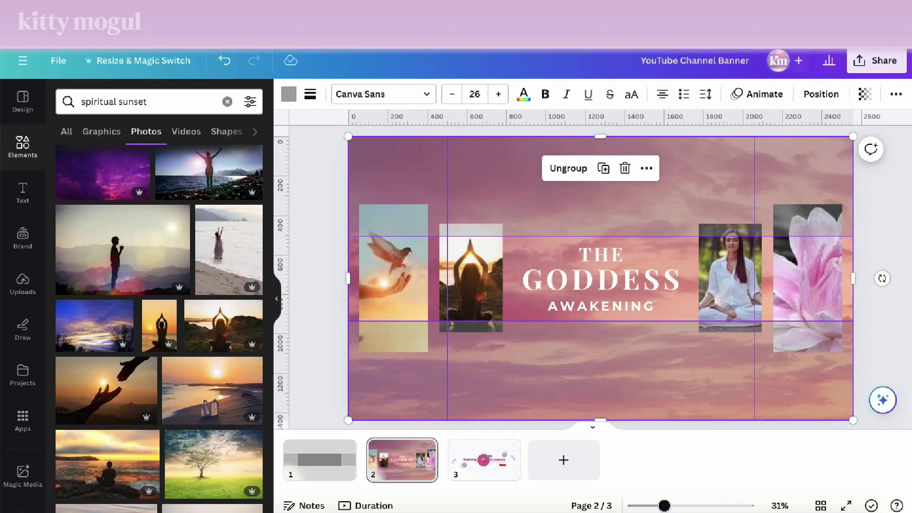
key("Delete")
Check how the meditating woman's photo and the dove photo are cropped inside their frames.
double_click(730, 278)
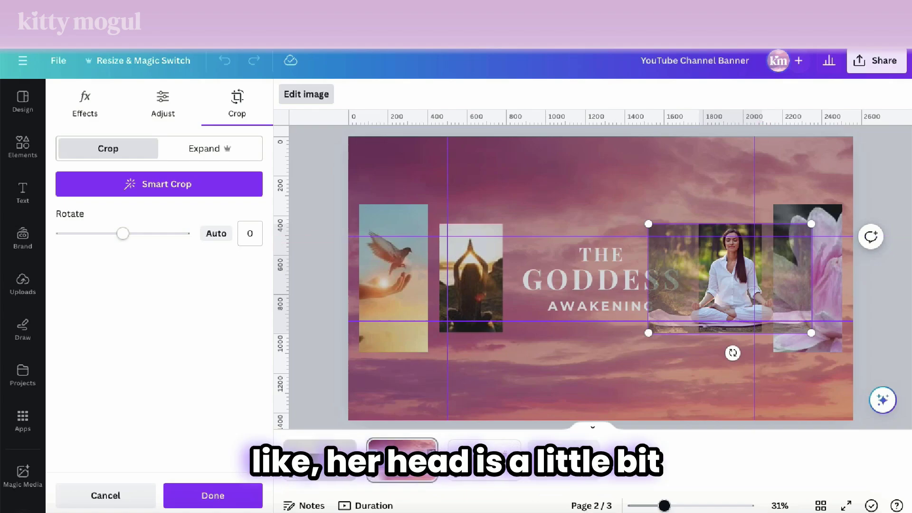
left_click_drag(730, 278, 730, 278)
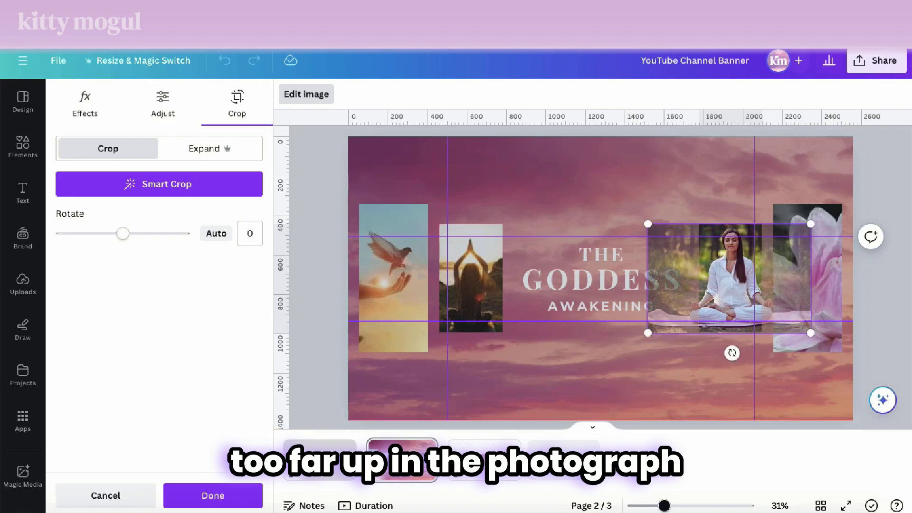
key("Return")
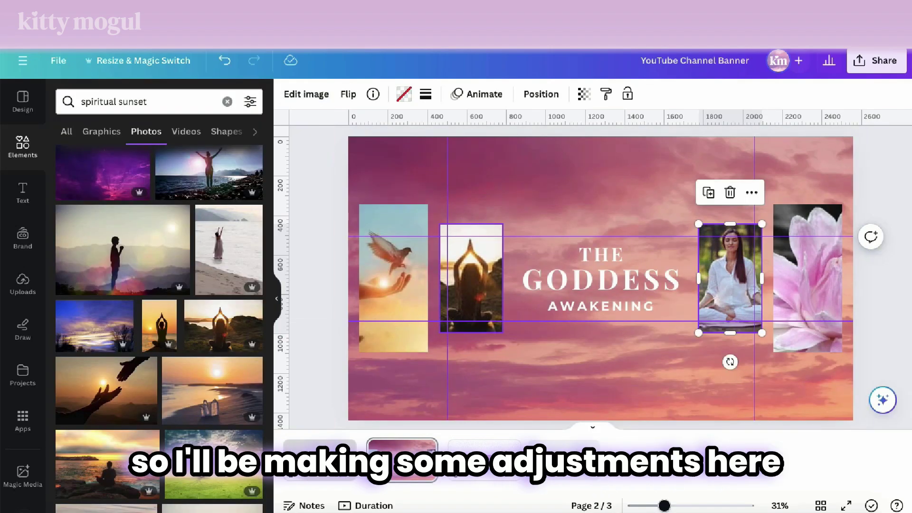
left_click(394, 277)
double_click(394, 278)
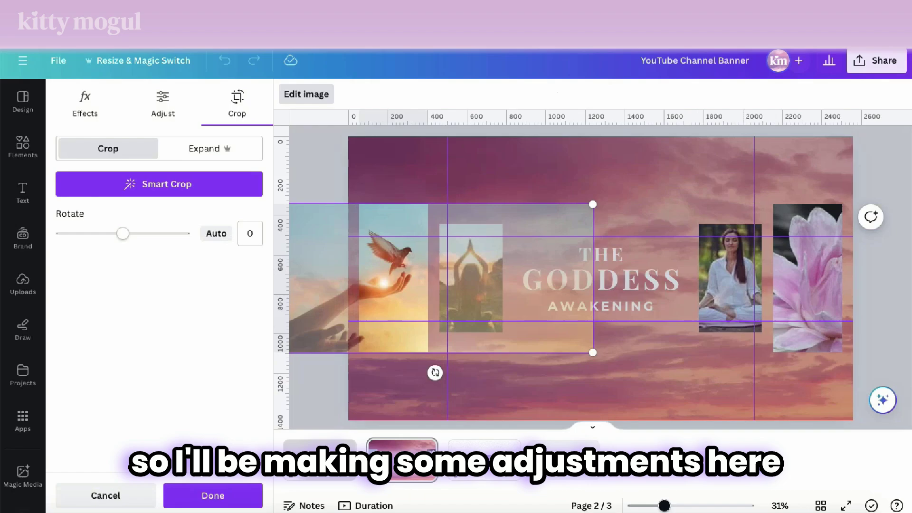
key("Return")
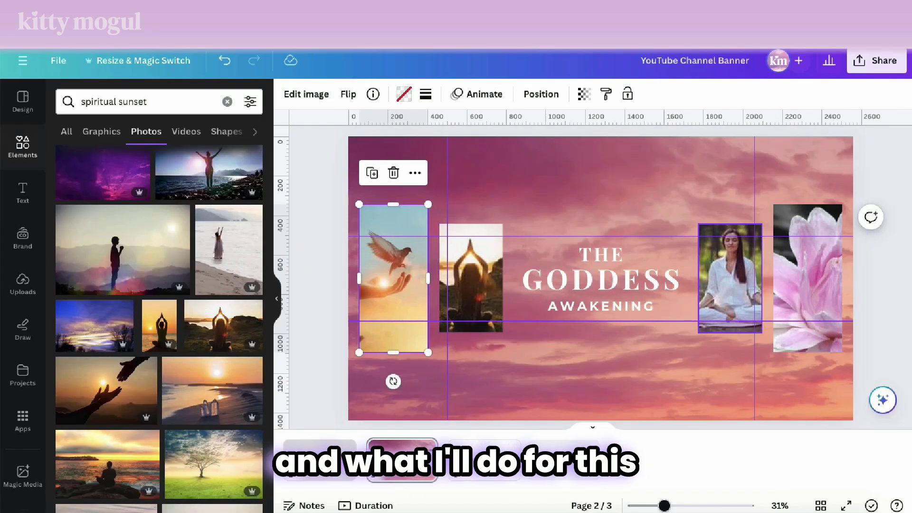
Copy the inner right frame's meditating woman onto a new page 4, centre it and detach the image from its frame.
left_click(730, 278)
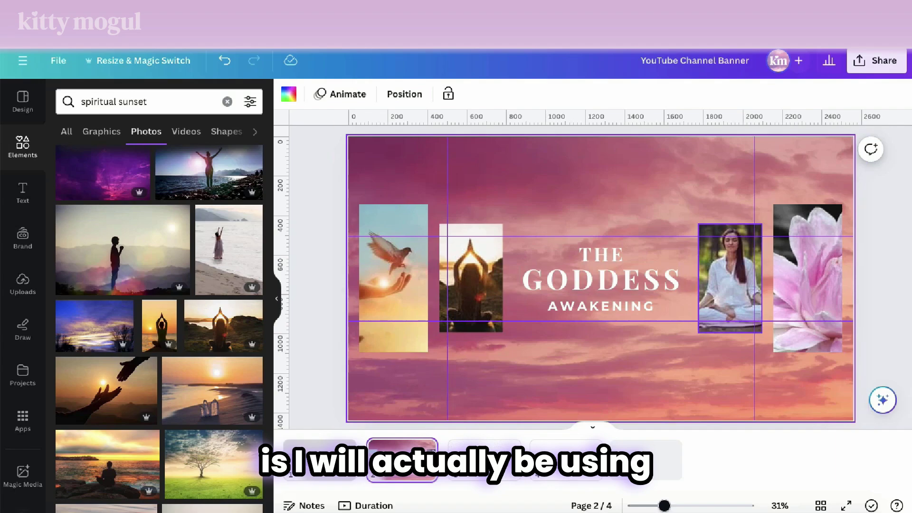
left_click(730, 278)
left_click(566, 460)
key("ctrl+v")
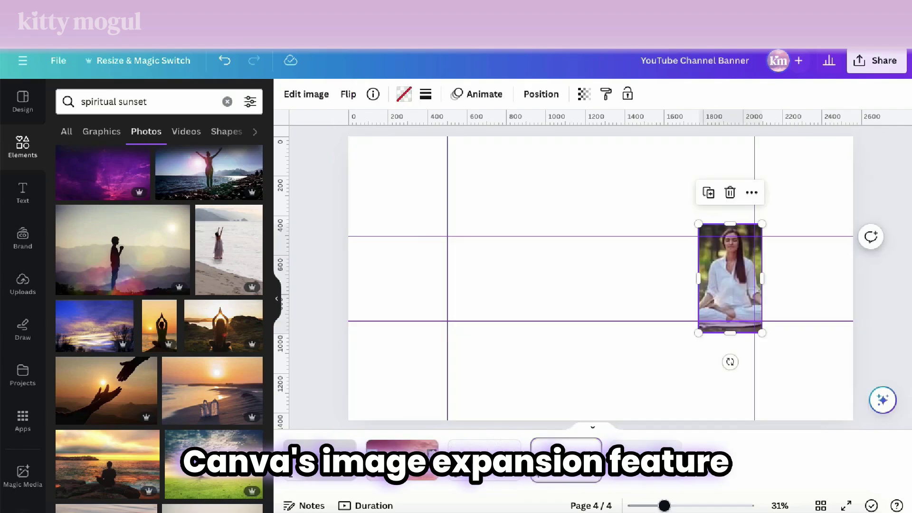
left_click_drag(731, 277, 620, 278)
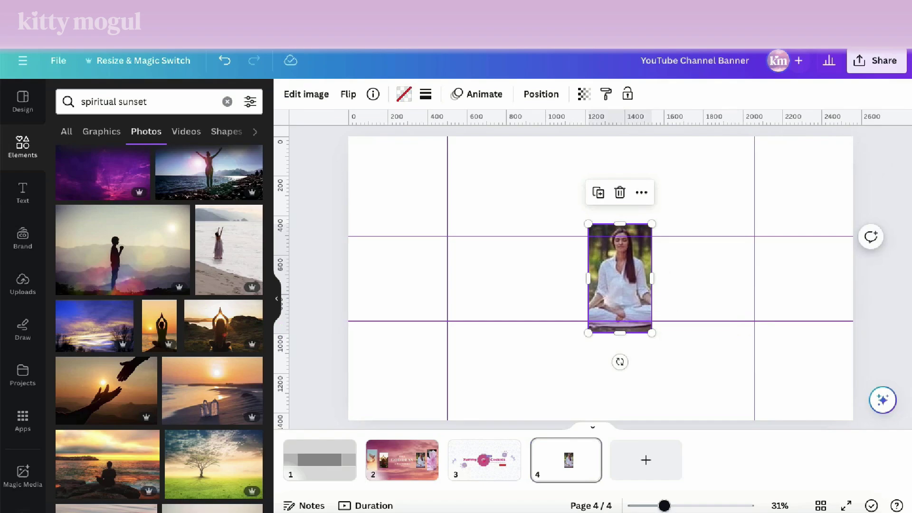
right_click(610, 263)
left_click(666, 470)
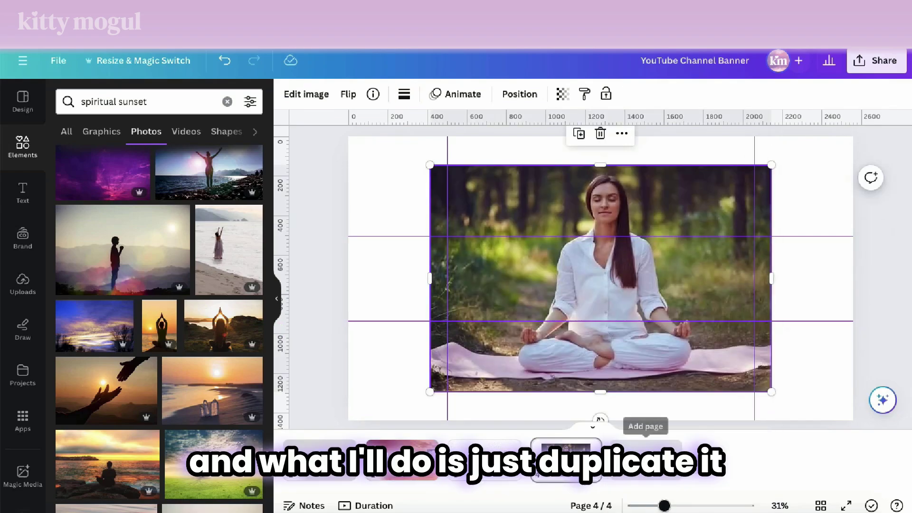
key("Delete")
key("Delete")
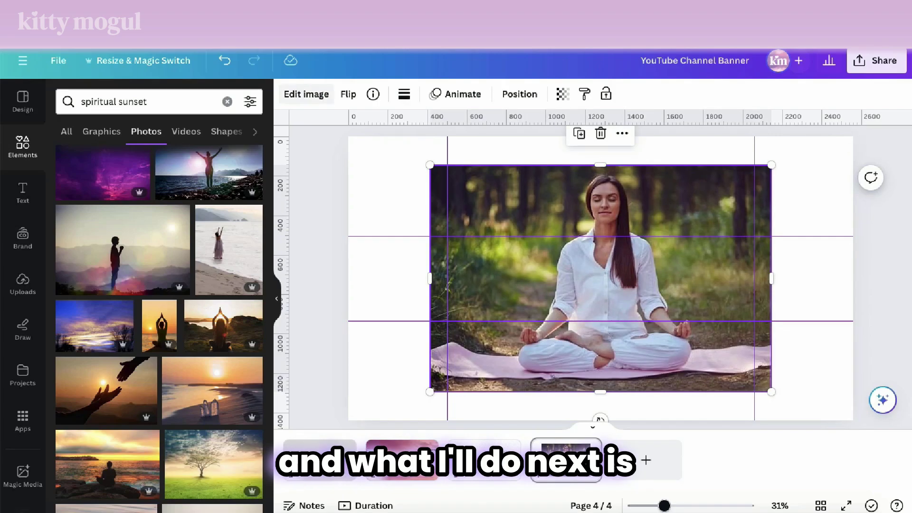
Extend the meditating woman's photo upward past the page edge with a freeform Magic Expand and keep the fourth result.
left_click(306, 94)
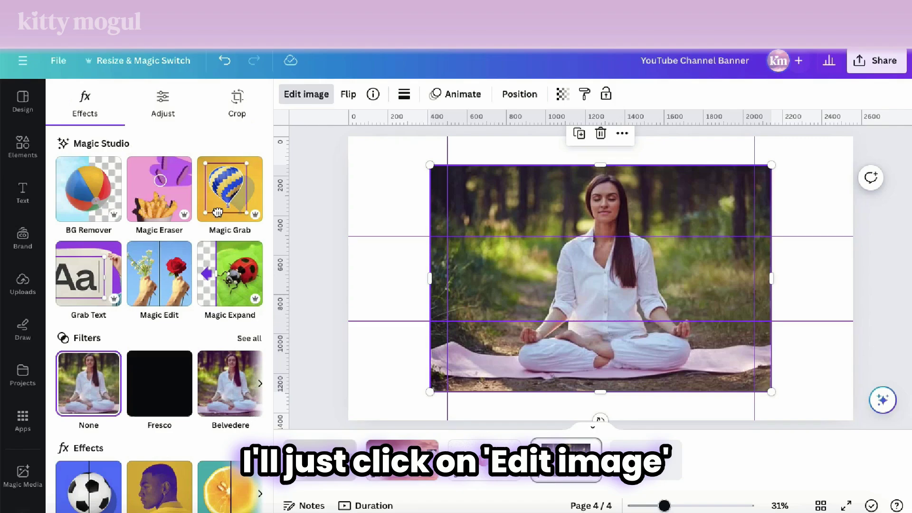
left_click(230, 273)
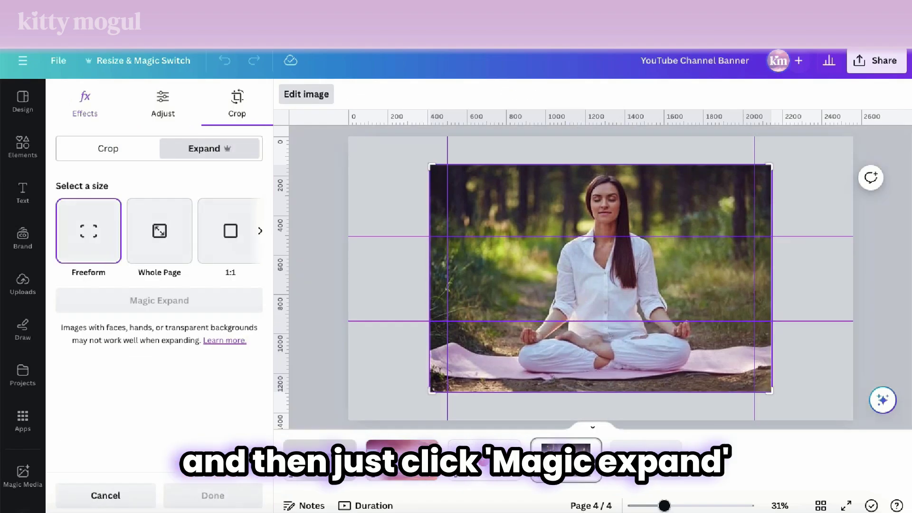
left_click_drag(432, 167, 432, 129)
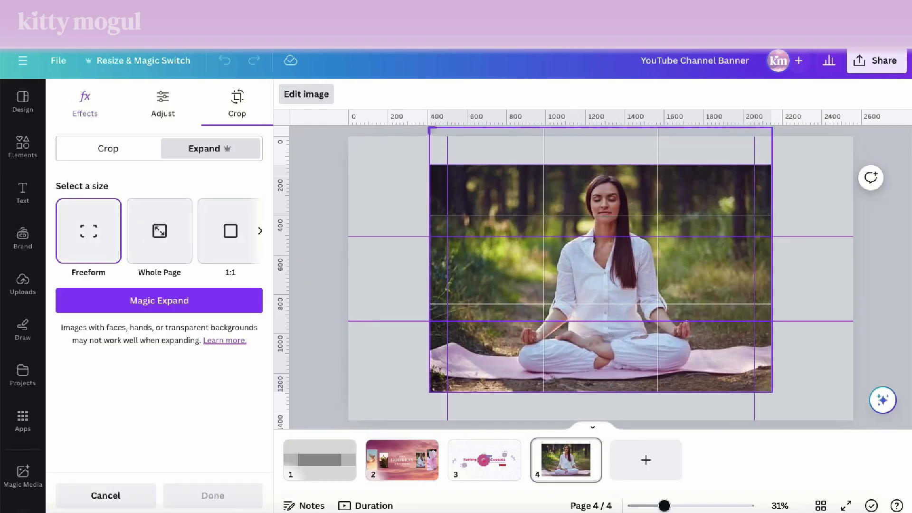
left_click(159, 300)
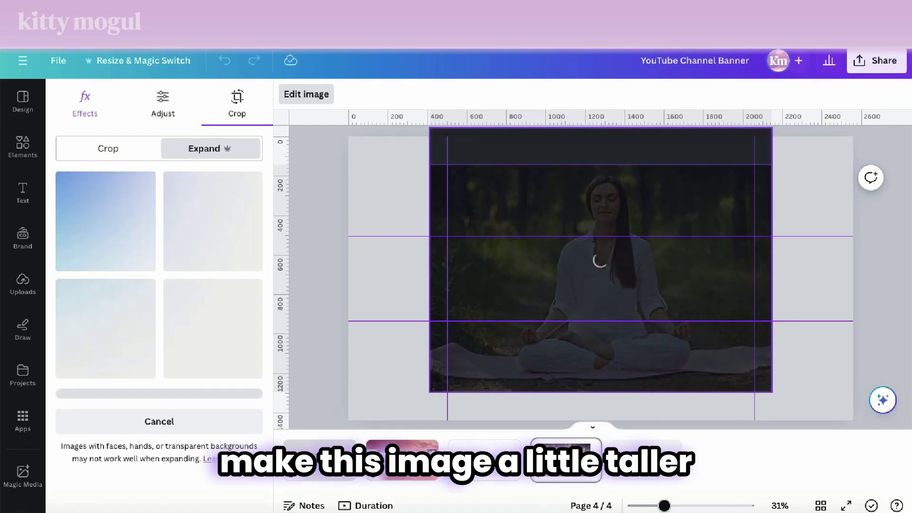
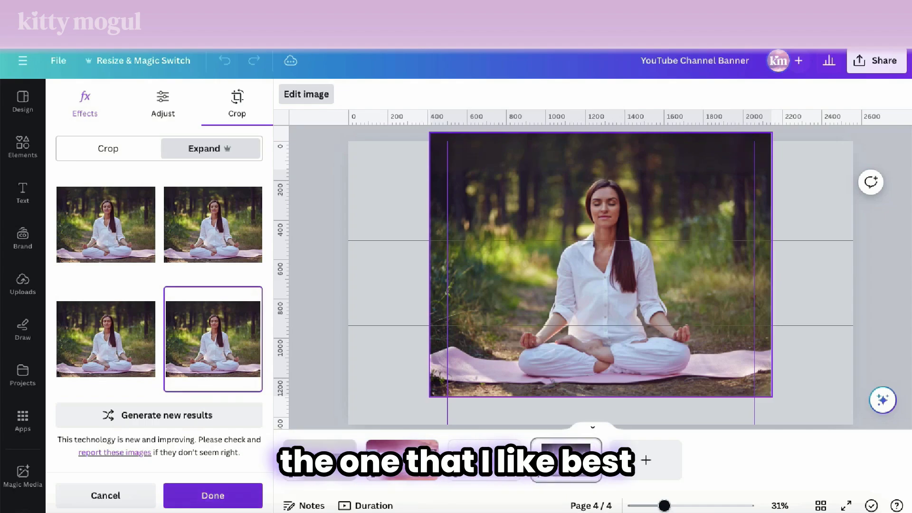
left_click(213, 495)
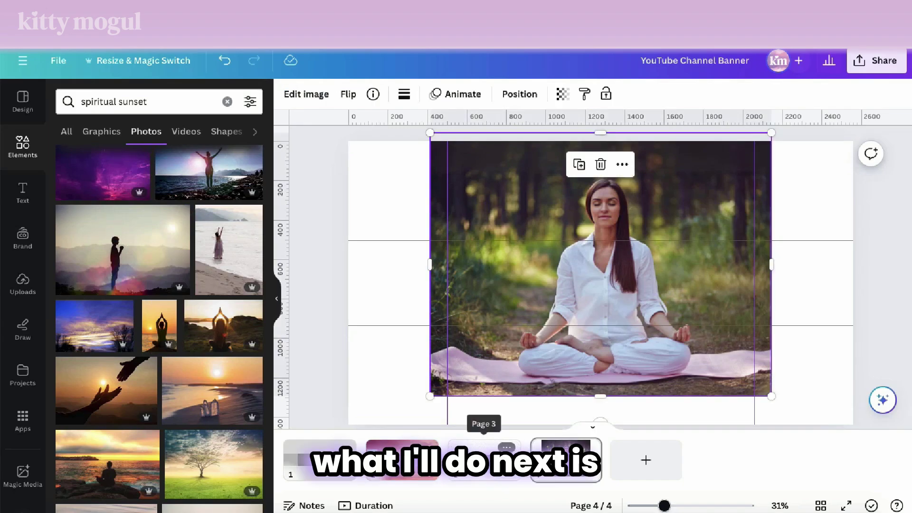
Replace the photo in page 2's inner right frame with the expanded meditating woman and adjust its position within the frame.
left_click(402, 456)
left_click(715, 285)
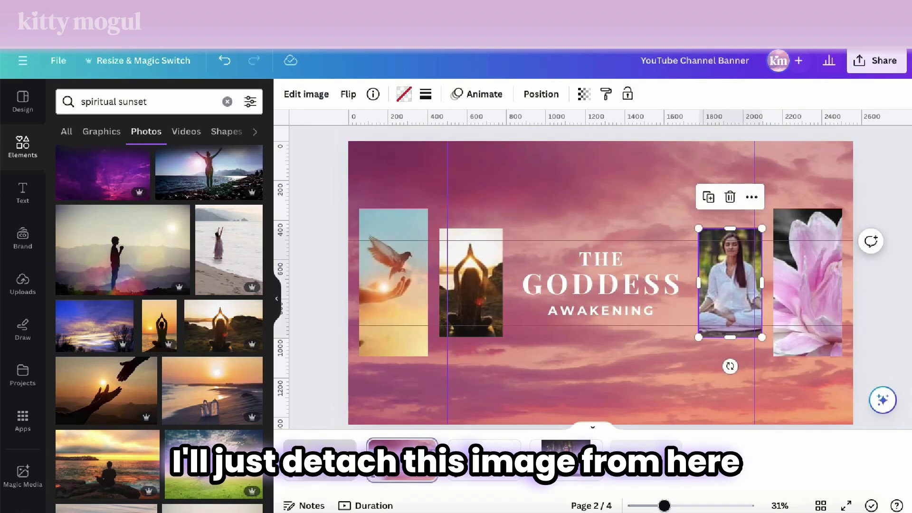
right_click(715, 285)
left_click(795, 471)
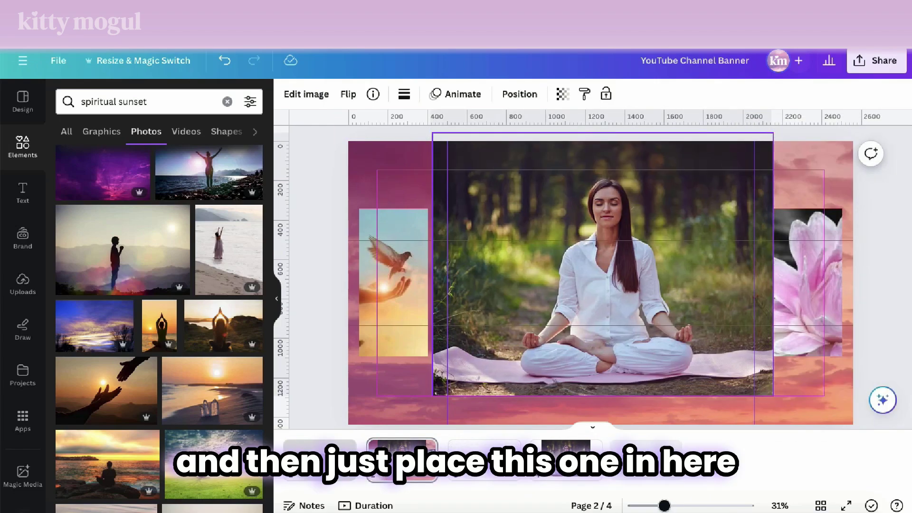
left_click_drag(600, 283, 730, 283)
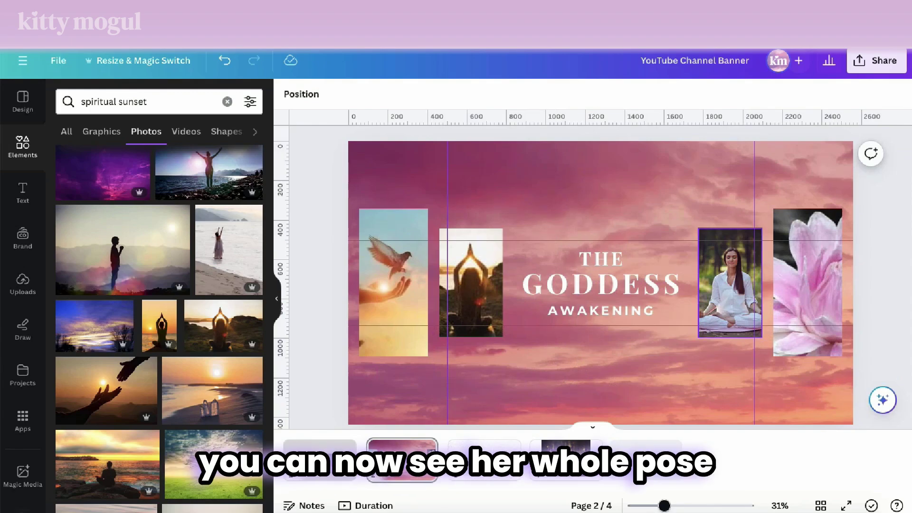
double_click(731, 282)
left_click_drag(730, 283, 727, 281)
key("Return")
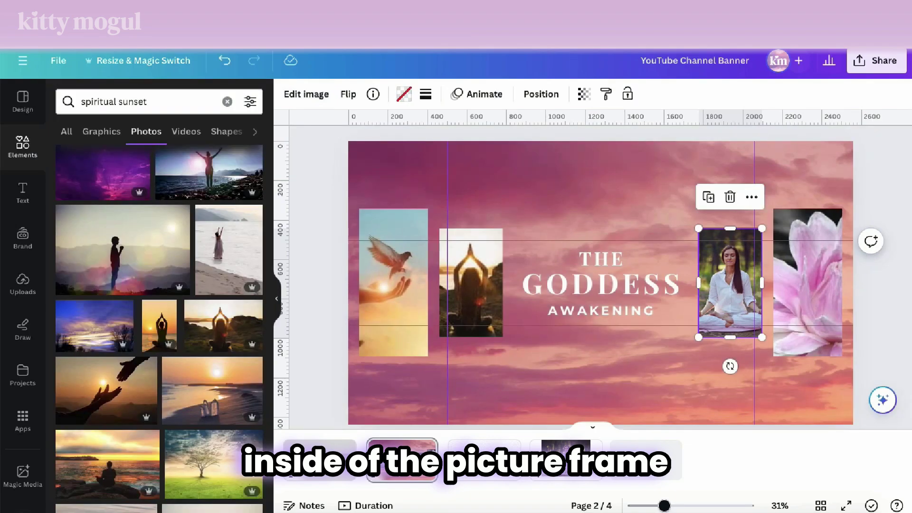
double_click(730, 283)
Copy the outer left frame's dove photo onto a new page 5, detach it from its frame and move it lower.
left_click(394, 282)
double_click(394, 283)
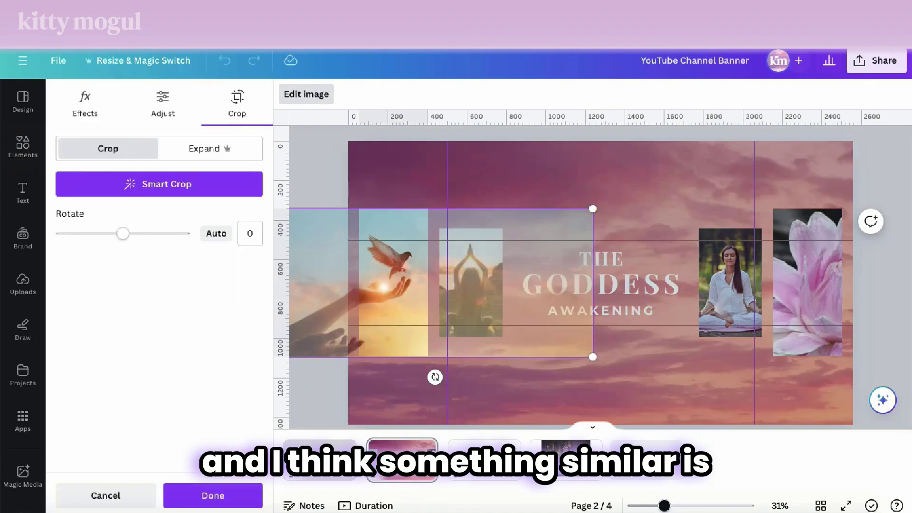
left_click_drag(394, 283, 395, 283)
key("Escape")
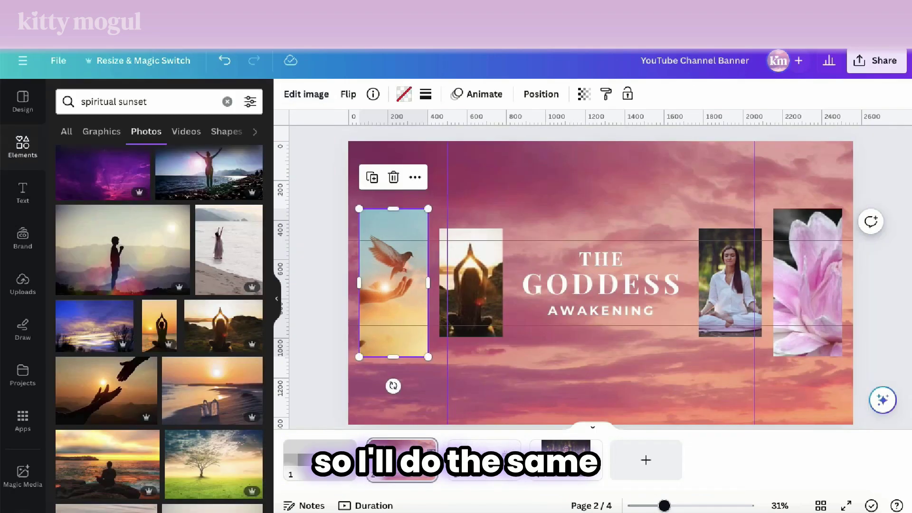
left_click(646, 460)
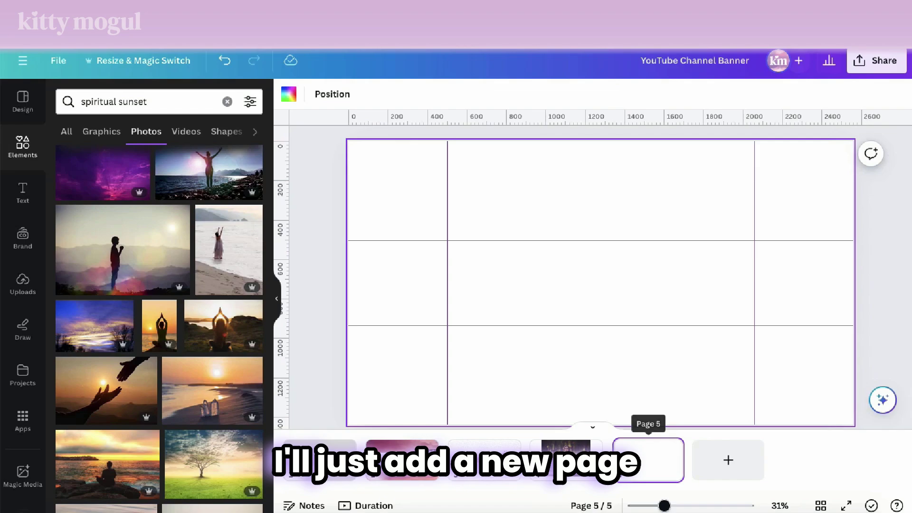
key("ctrl+v")
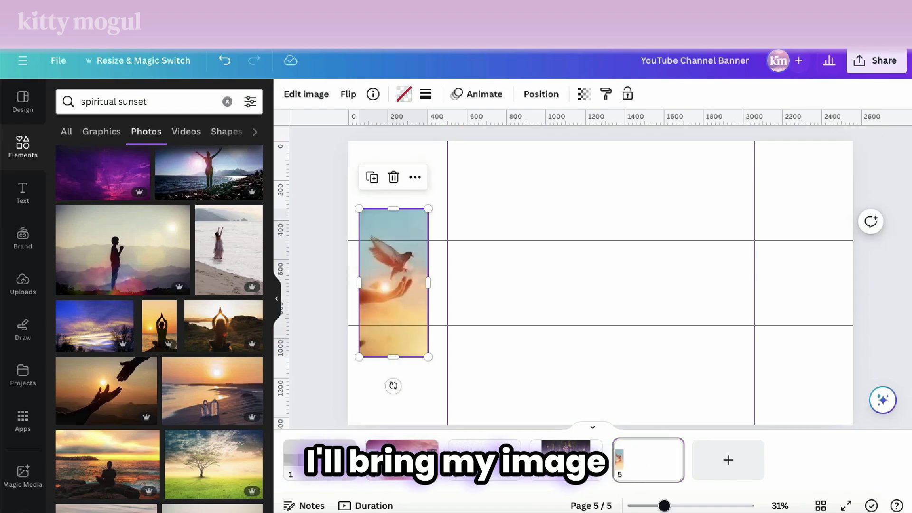
right_click(401, 263)
left_click(394, 266)
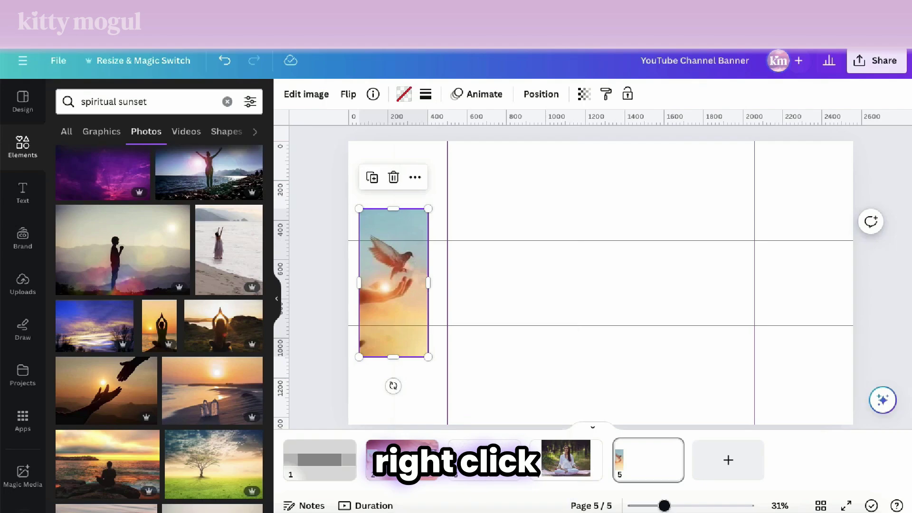
right_click(398, 266)
left_click(422, 464)
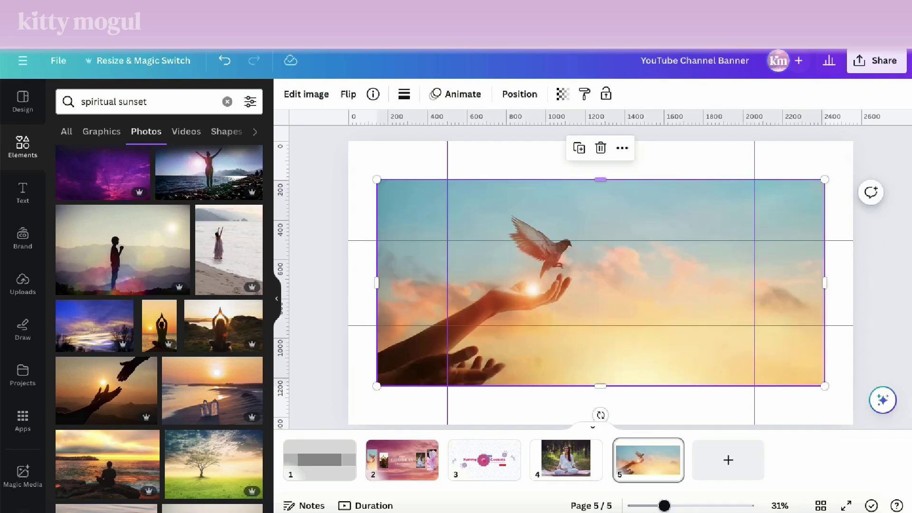
left_click_drag(601, 237, 600, 264)
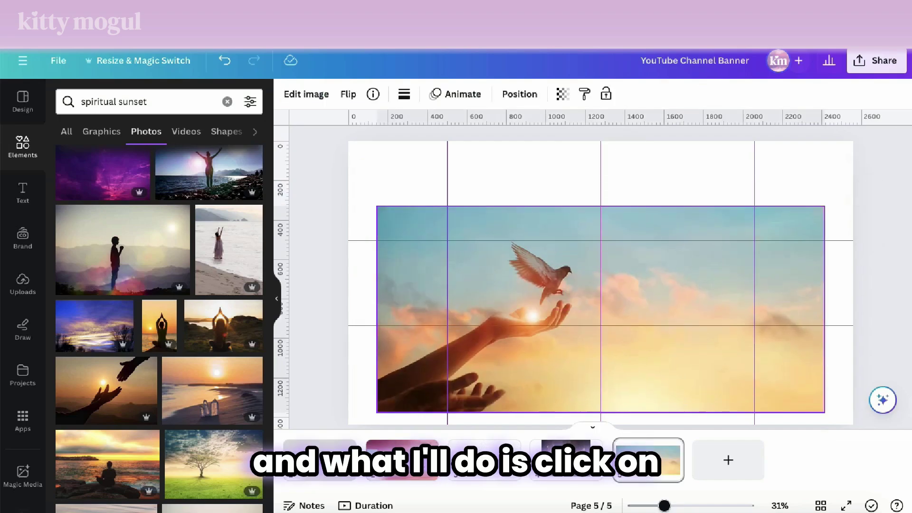
Try to extend the flipped dove photo with Magic Expand.
left_click(306, 94)
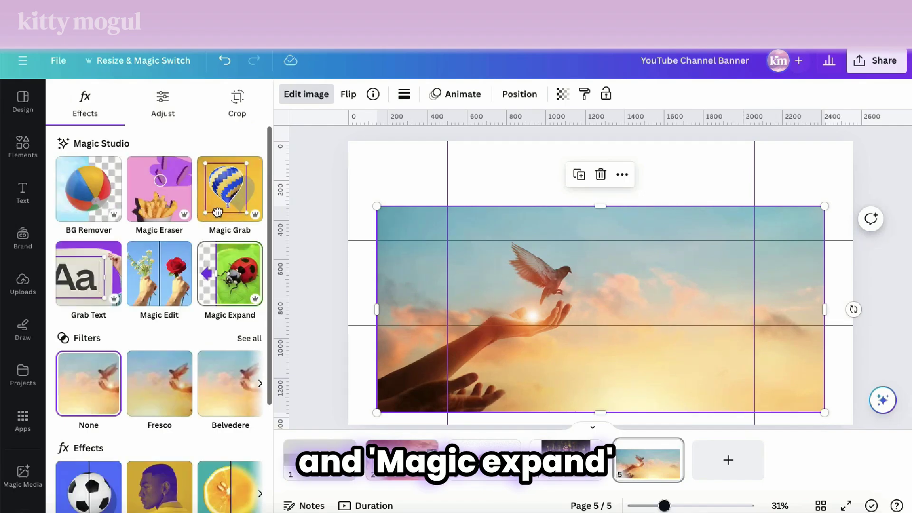
left_click(230, 274)
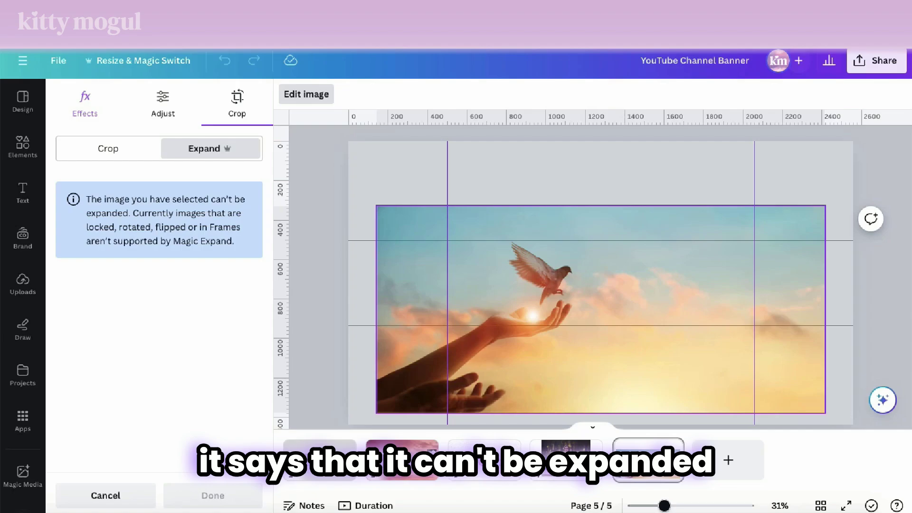
key("Escape")
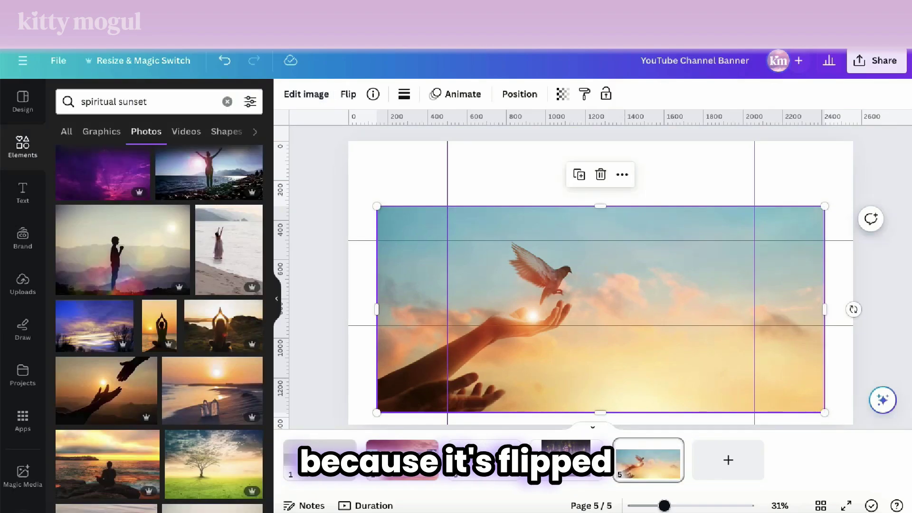
Flip the dove photo on page 5 horizontally to restore its original orientation.
left_click(349, 94)
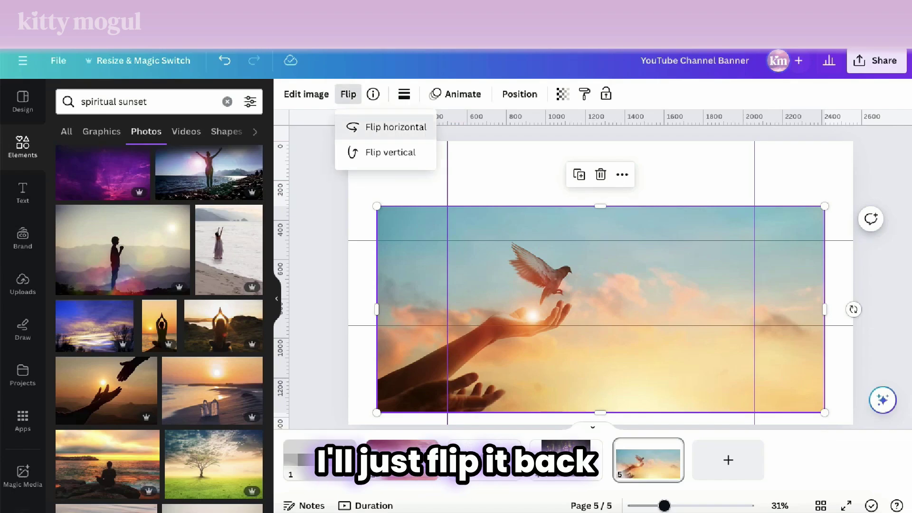
left_click(396, 127)
left_click(480, 175)
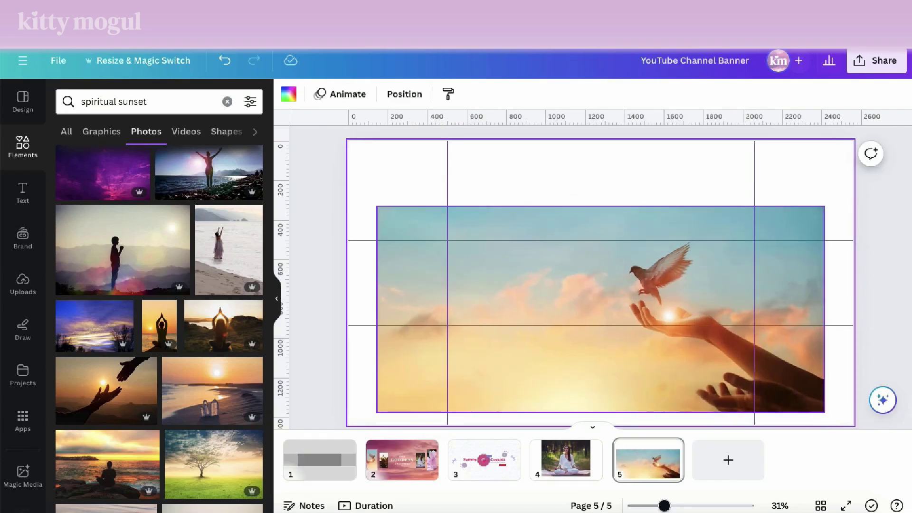
Extend the dove photo on page 5 upward with freeform Magic Expand, adding a tall strip of sky above it.
left_click(571, 281)
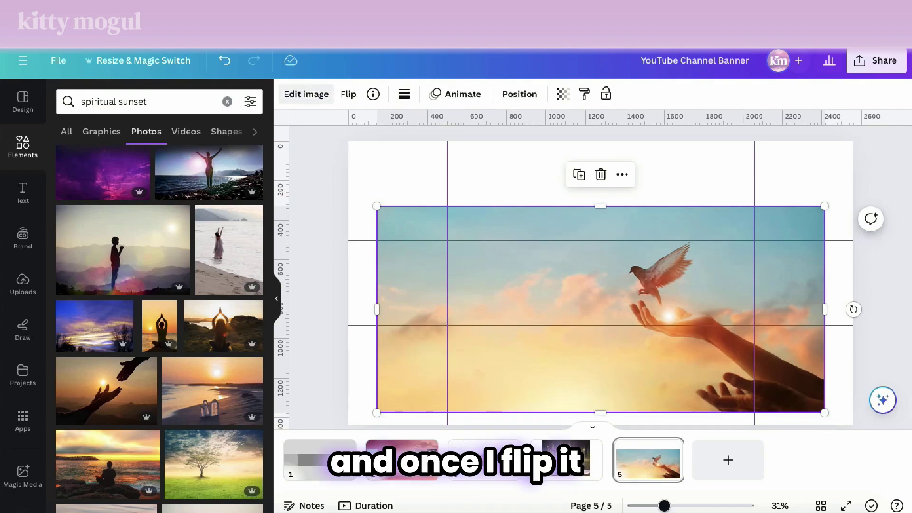
left_click(306, 95)
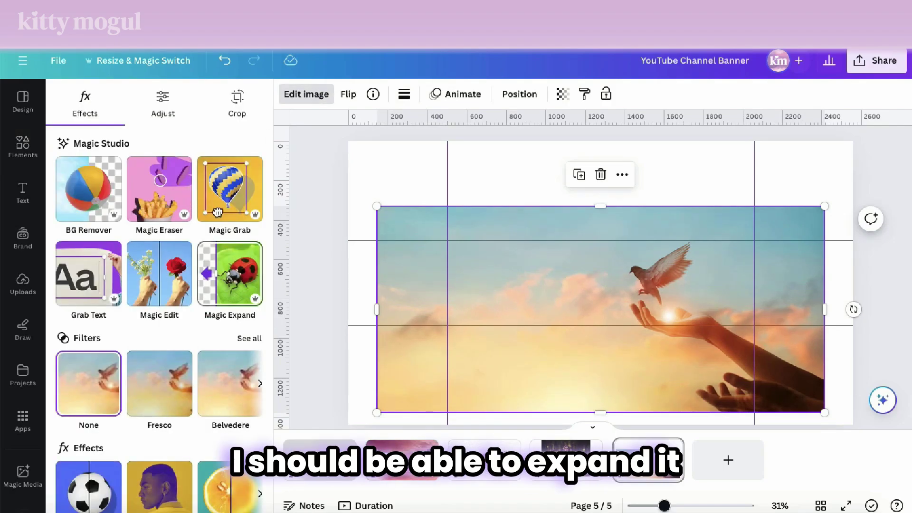
left_click(229, 274)
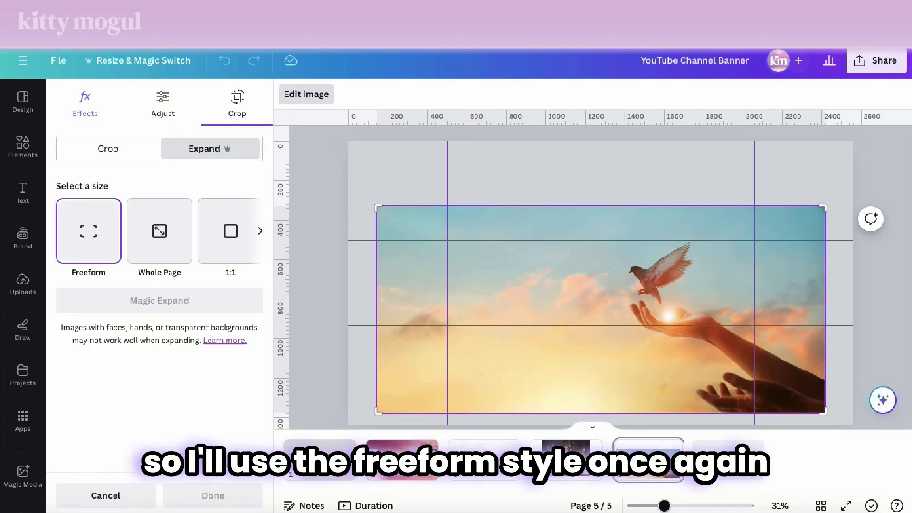
left_click_drag(379, 208, 378, 151)
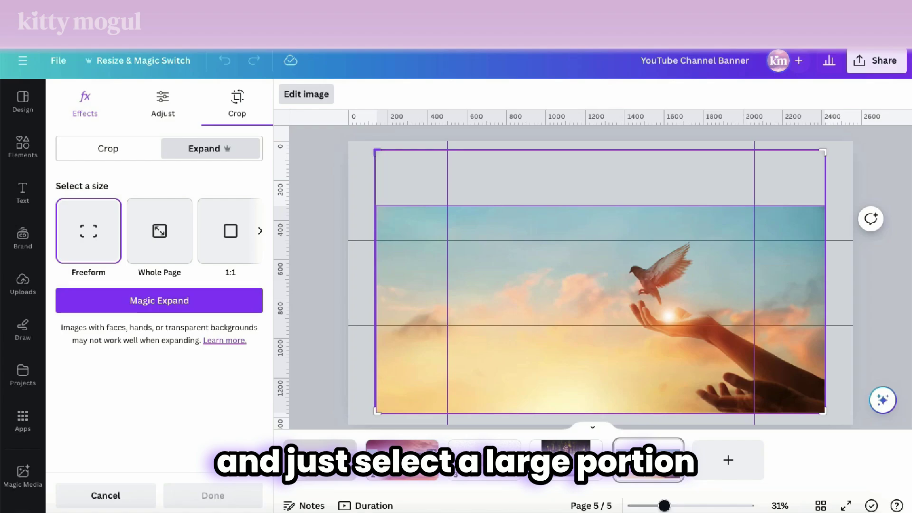
left_click_drag(378, 152, 378, 154)
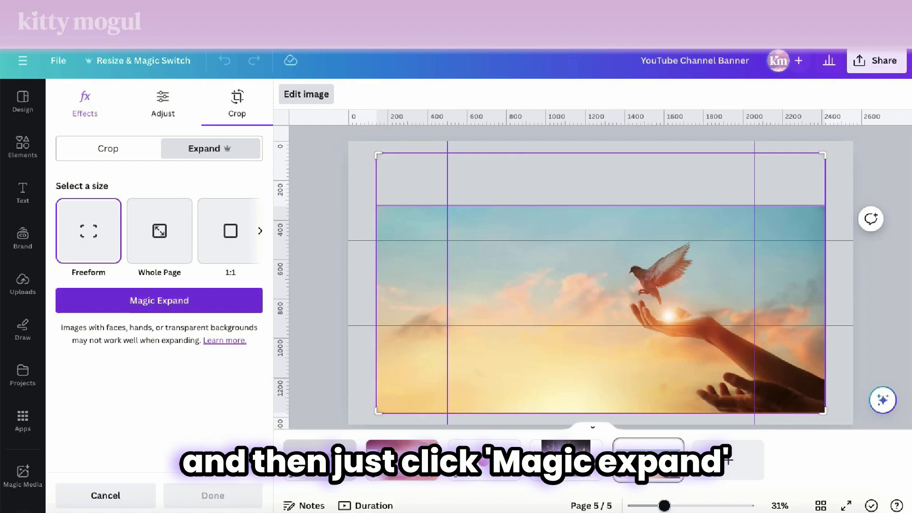
left_click(160, 300)
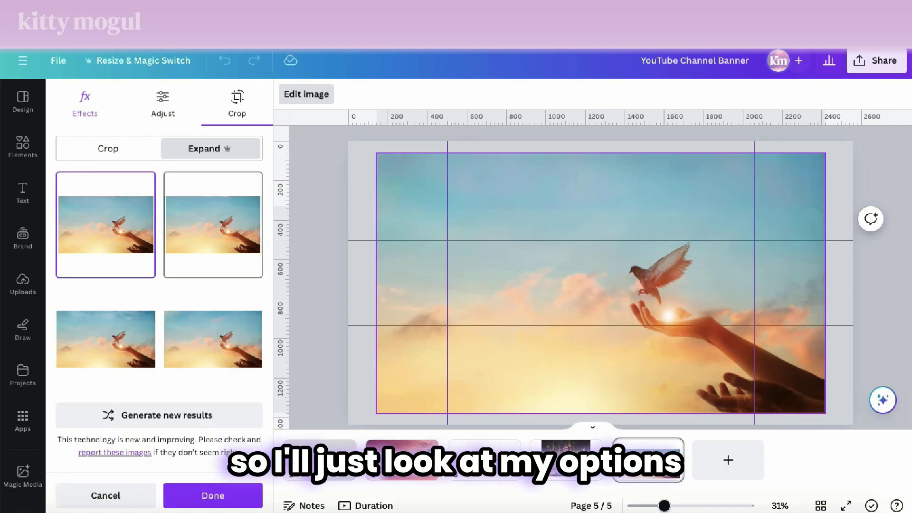
Compare the generated dove photo expansions and apply the third result.
left_click(212, 224)
left_click(106, 339)
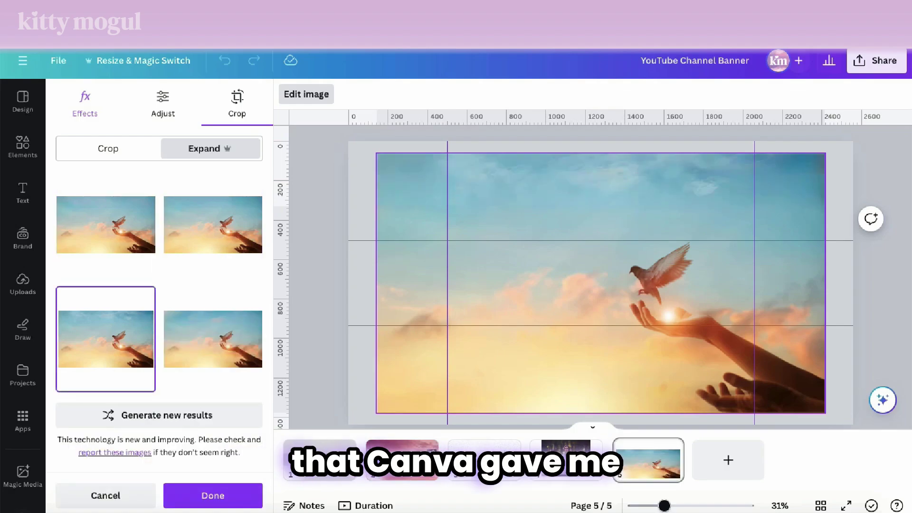
left_click(105, 225)
left_click(213, 225)
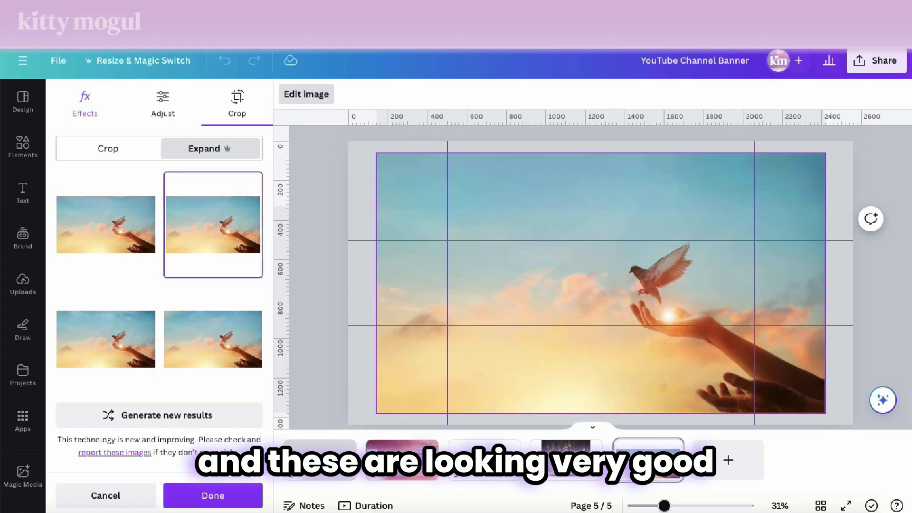
left_click(106, 225)
left_click(105, 339)
left_click(213, 339)
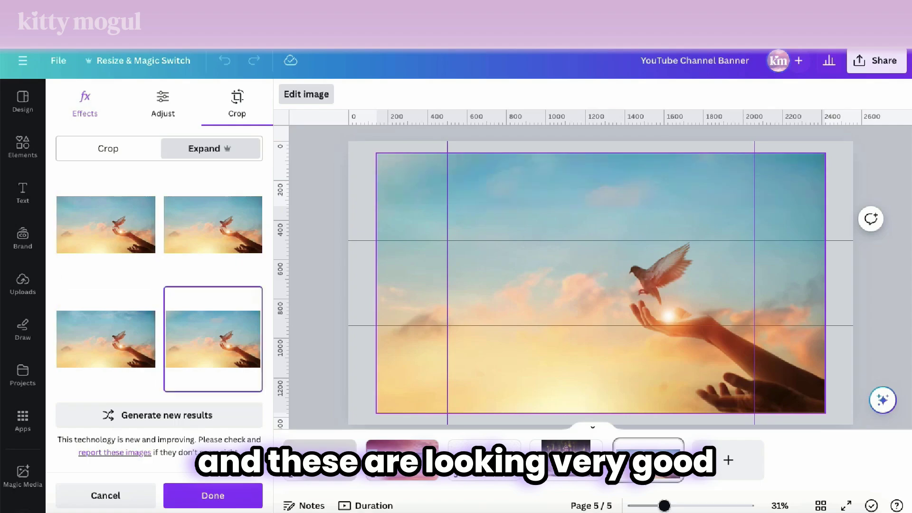
left_click(106, 225)
left_click(213, 225)
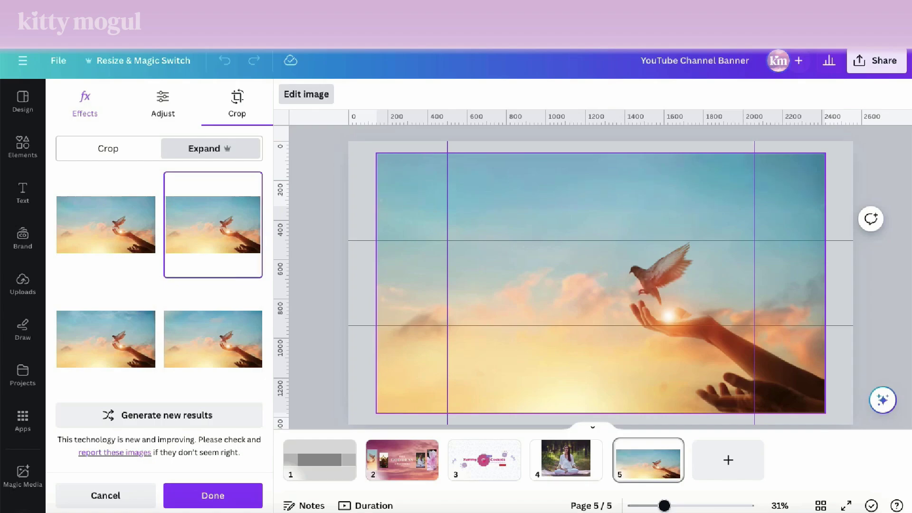
left_click(105, 225)
left_click(105, 339)
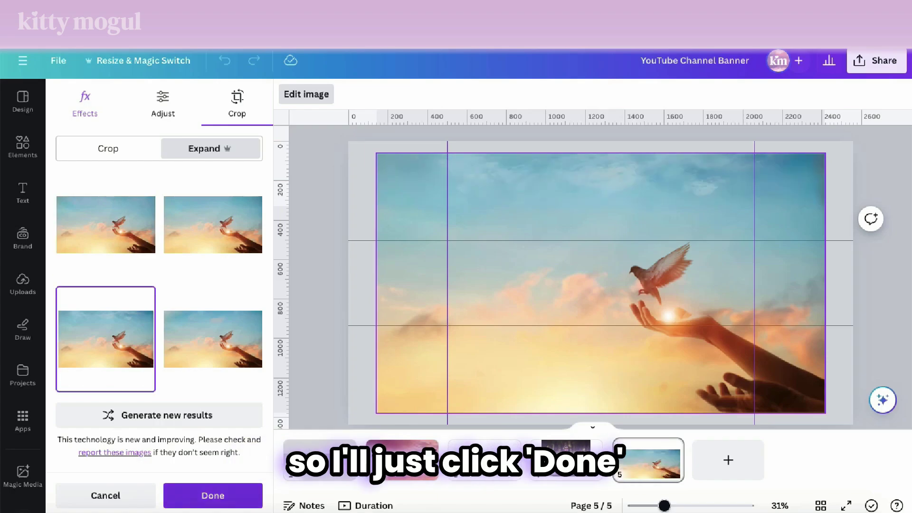
left_click(212, 496)
Detach the old dove photo from page 2's outer left frame and delete it.
left_click(401, 460)
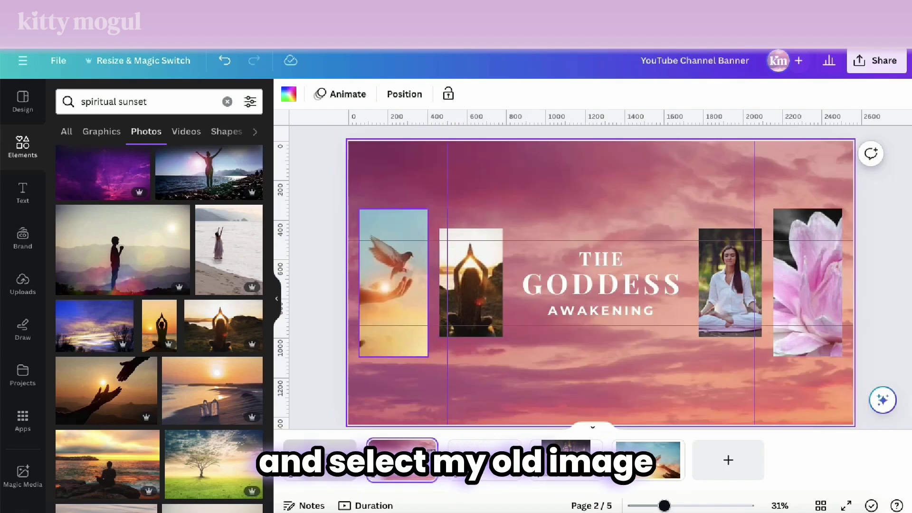
left_click(393, 283)
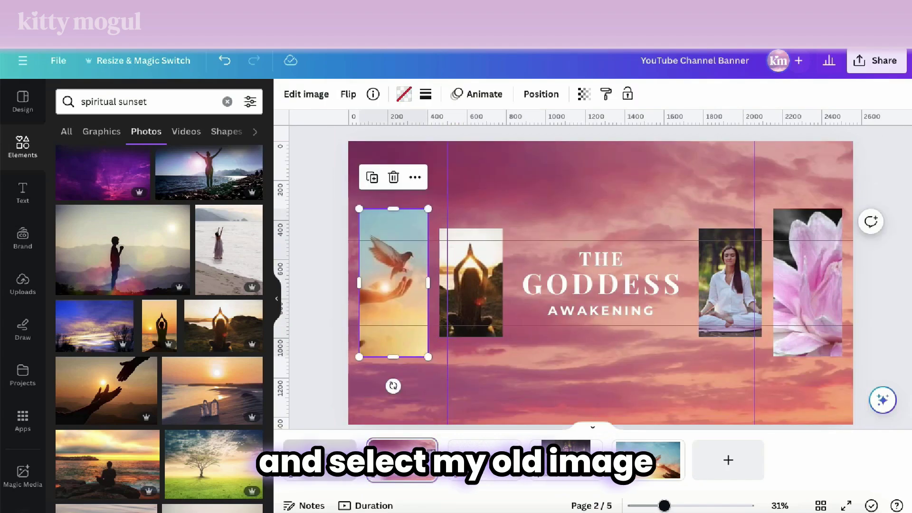
right_click(398, 282)
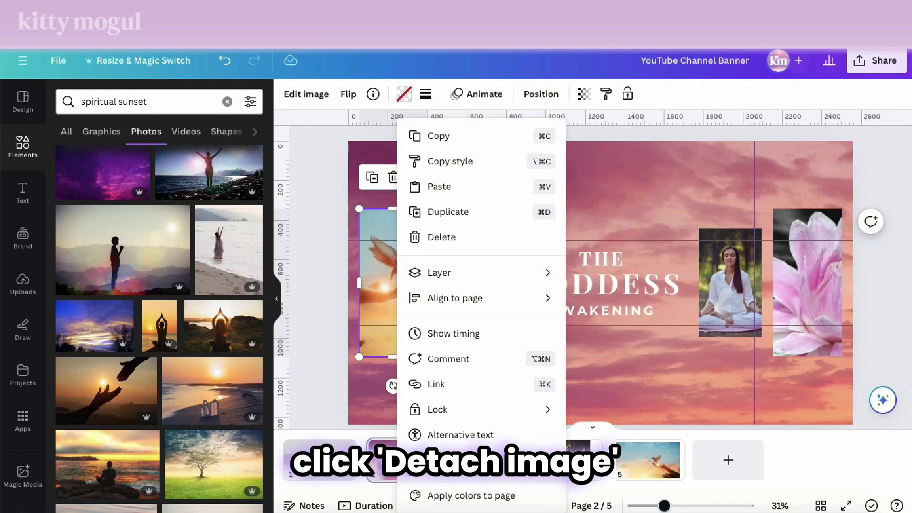
left_click(460, 471)
key("Delete")
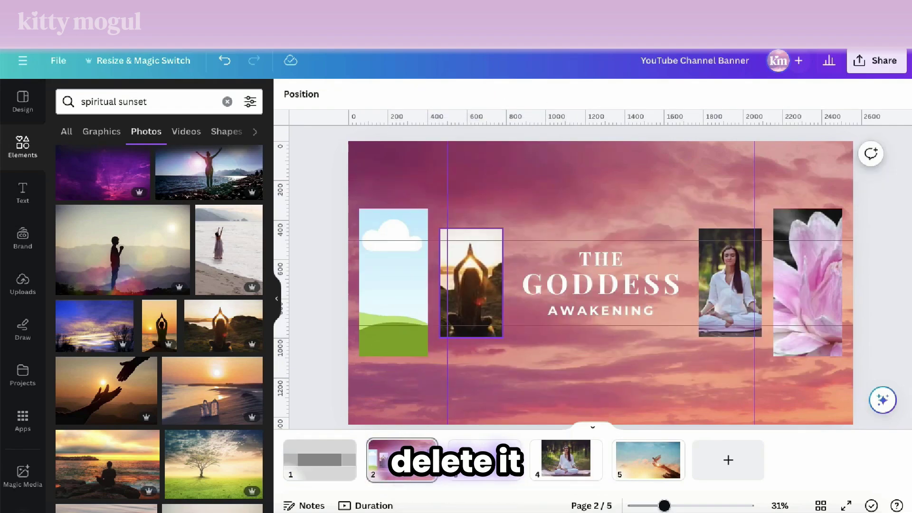
Paste the expanded dove photo into page 2's outer left frame, enlarge it and reposition it so the dove sits inside the frame.
key("ctrl+z")
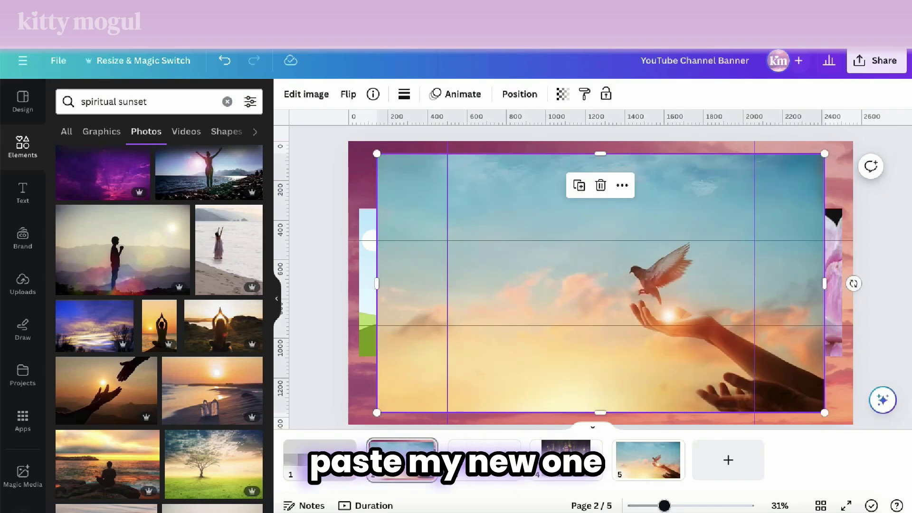
left_click_drag(531, 275, 352, 285)
double_click(394, 285)
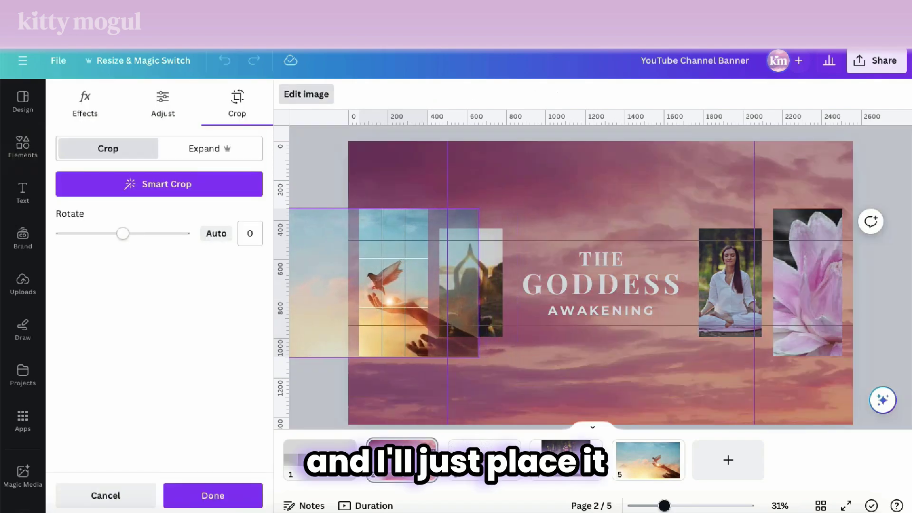
left_click_drag(478, 357, 514, 378)
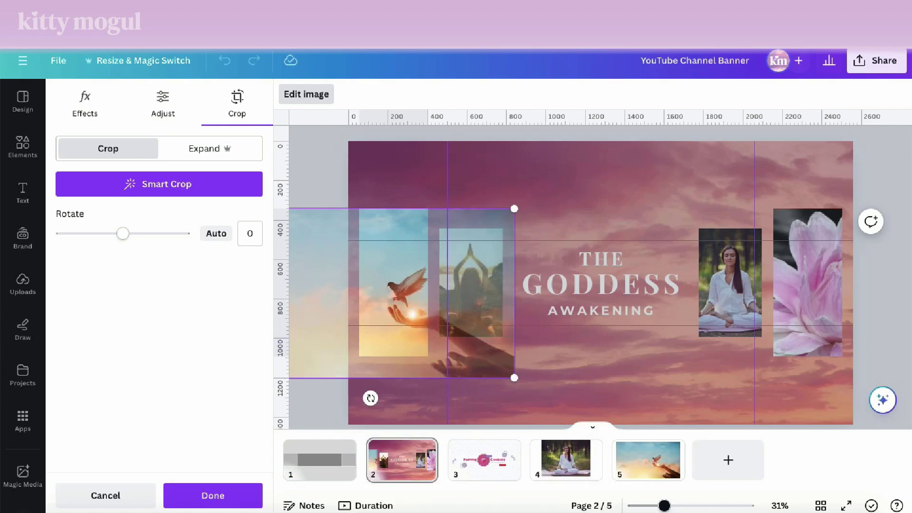
left_click_drag(404, 294, 393, 291)
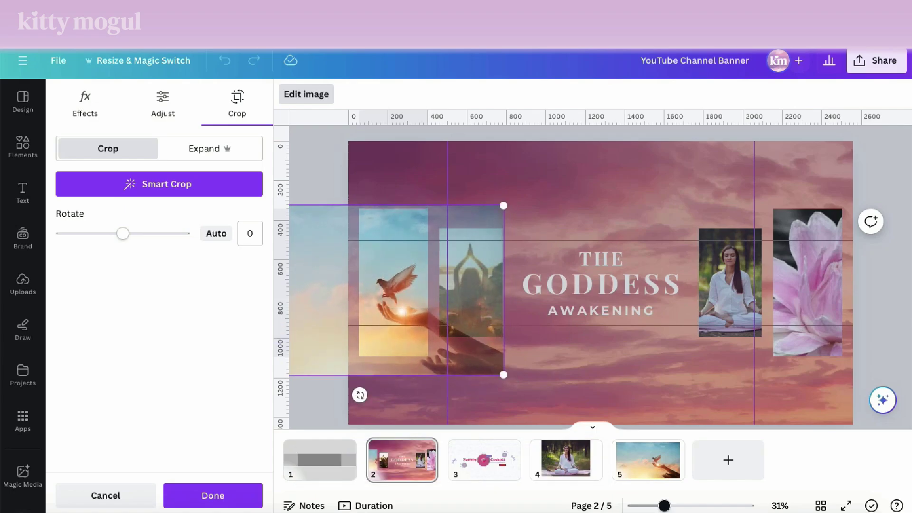
key("Return")
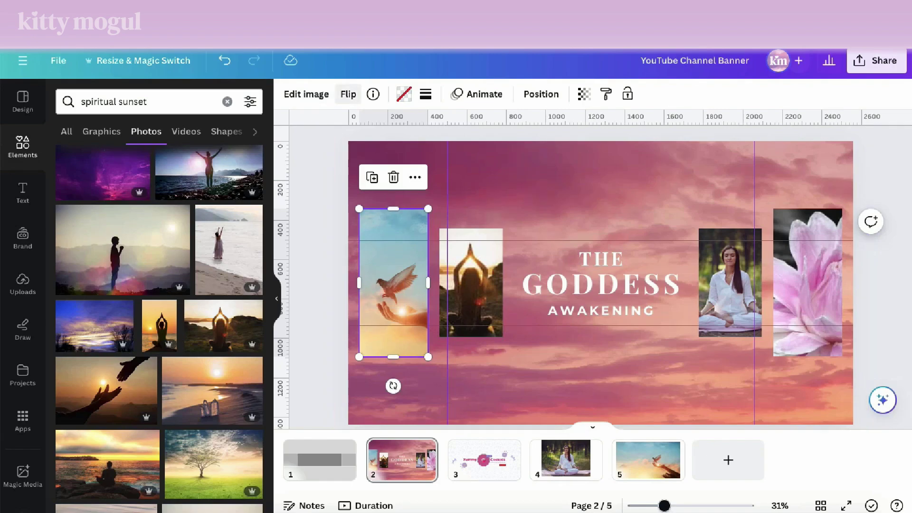
Flip the framed dove photo horizontally and readjust its position so the dove and hand are centred.
left_click(348, 94)
left_click(387, 124)
left_click(348, 94)
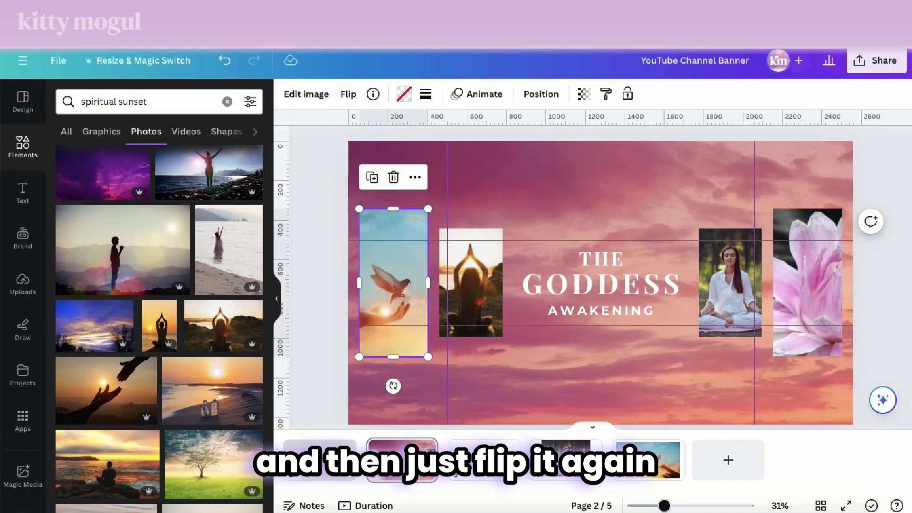
double_click(394, 283)
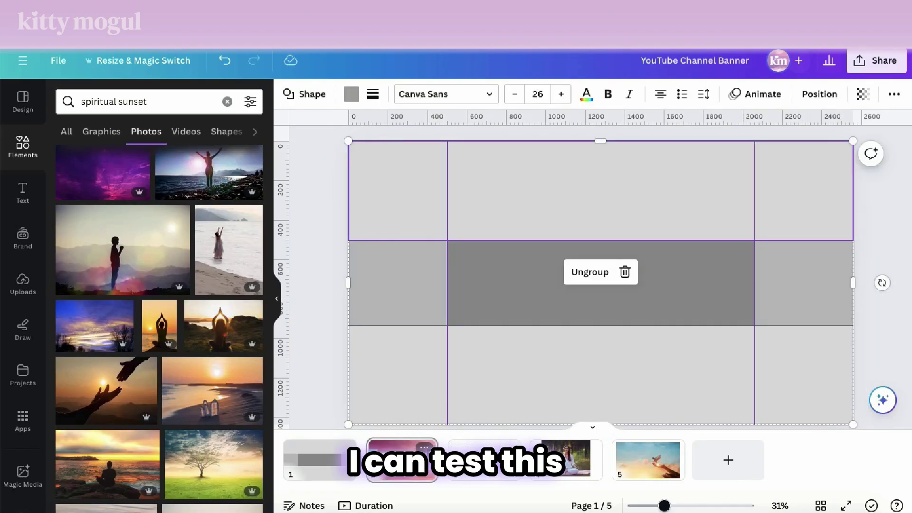
Overlay page 1's guide bands on page 2 as semi-transparent dark shapes to preview the computer-visible area.
left_click(402, 460)
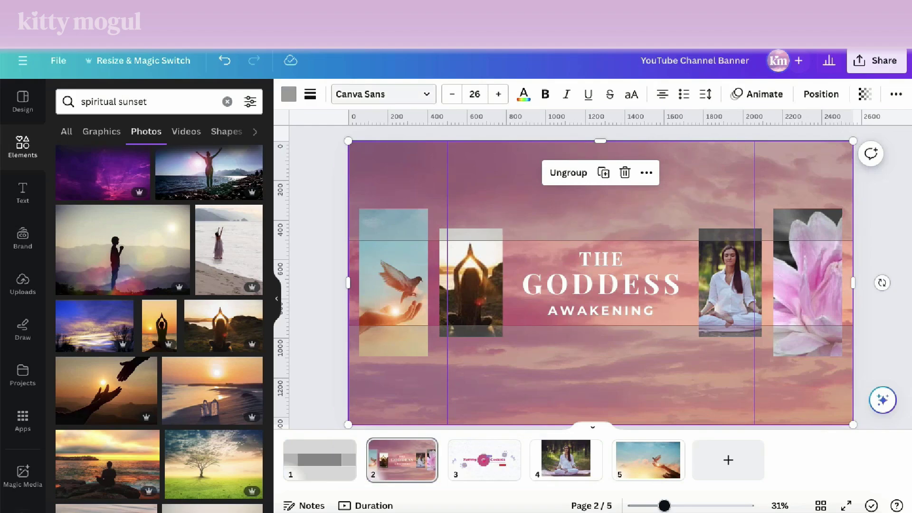
left_click(865, 93)
left_click(289, 93)
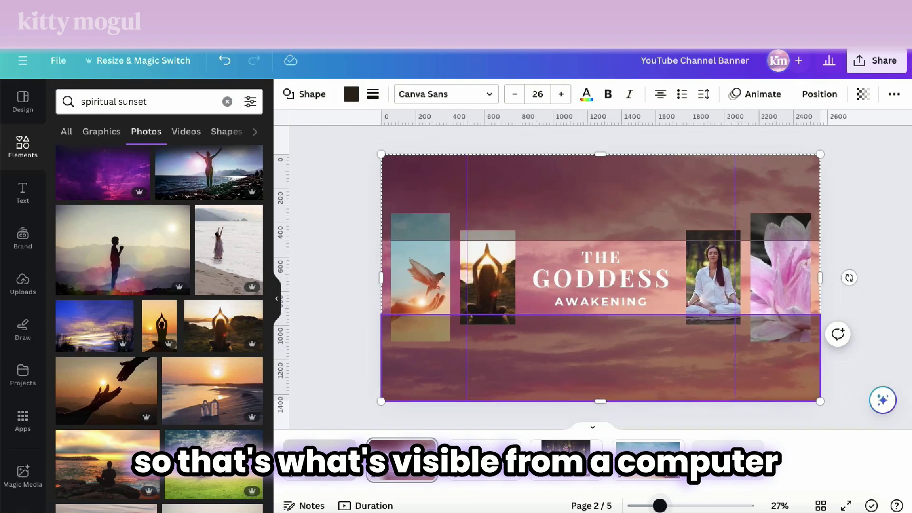
left_click_drag(660, 506, 659, 506)
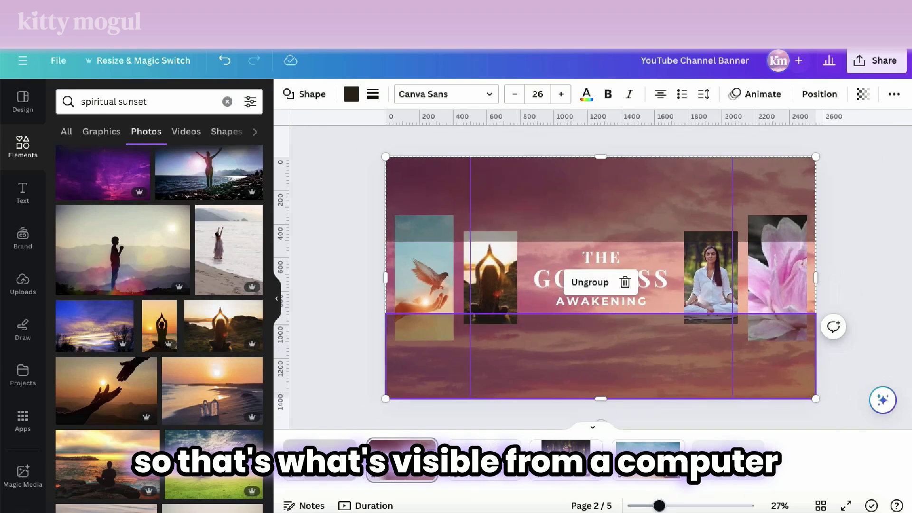
Delete the guide overlay from page 2.
left_click(860, 285)
left_click(618, 361)
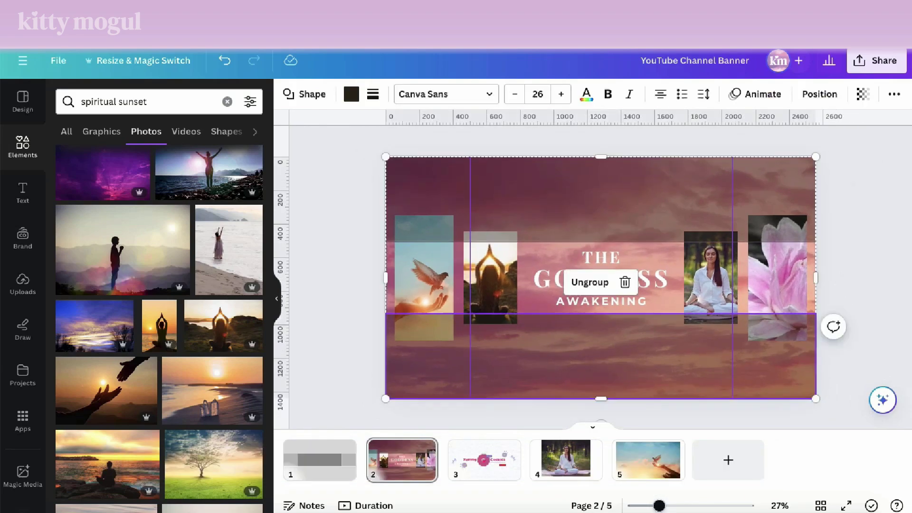
key("Delete")
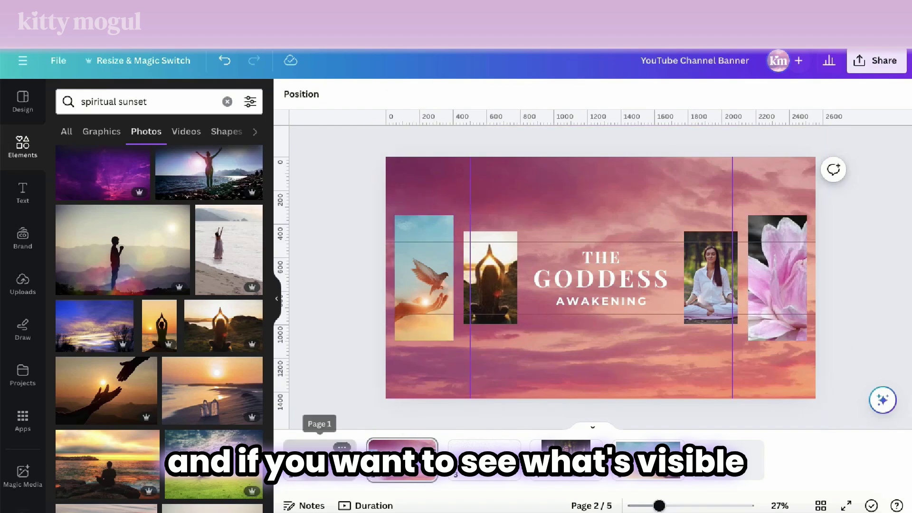
Overlay page 1's guide shapes in dark colour around page 2's central safe area and set their transparency to 74.
left_click(320, 459)
left_click(601, 357)
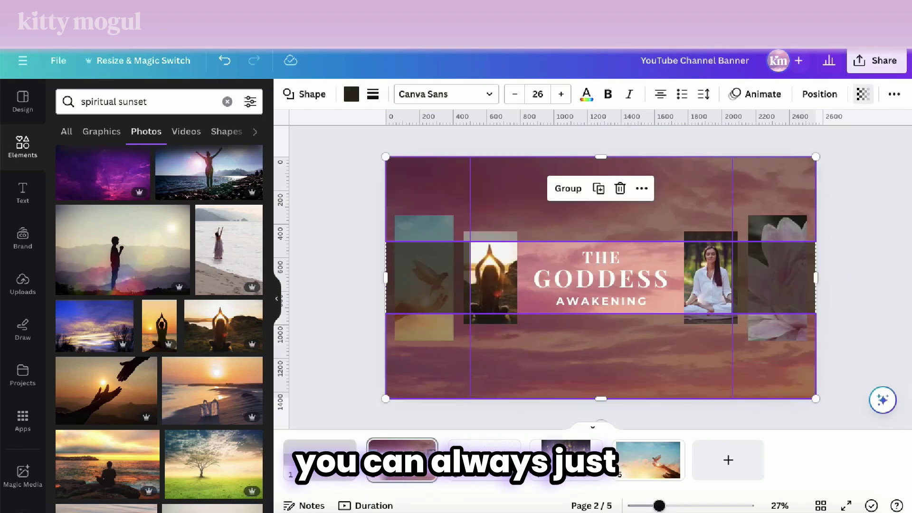
left_click(863, 94)
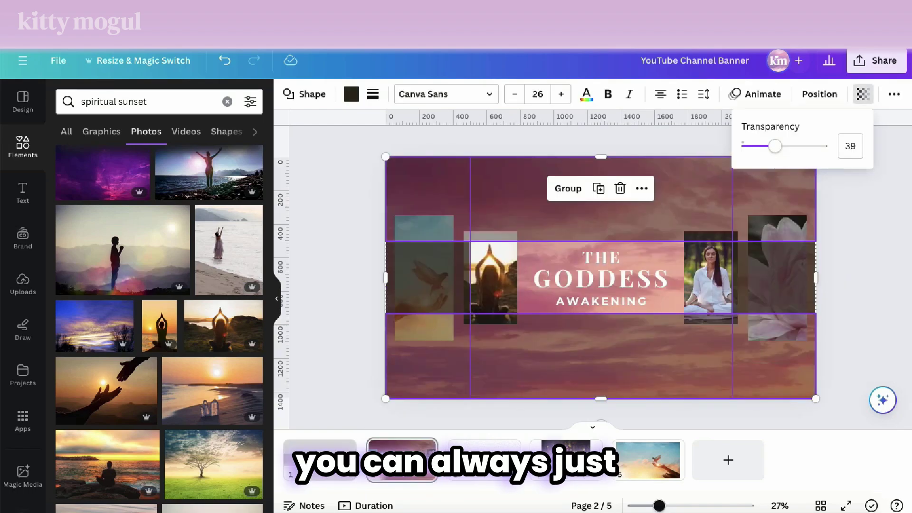
left_click_drag(776, 146, 806, 146)
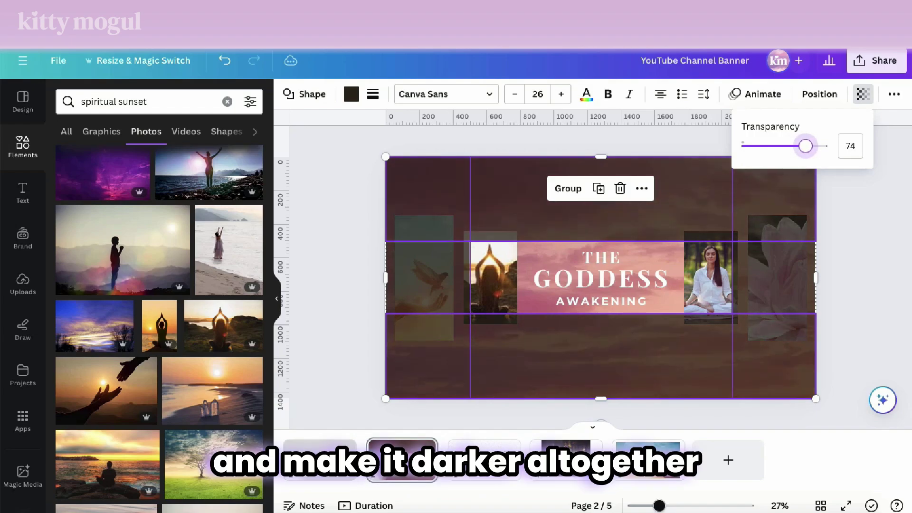
left_click(850, 238)
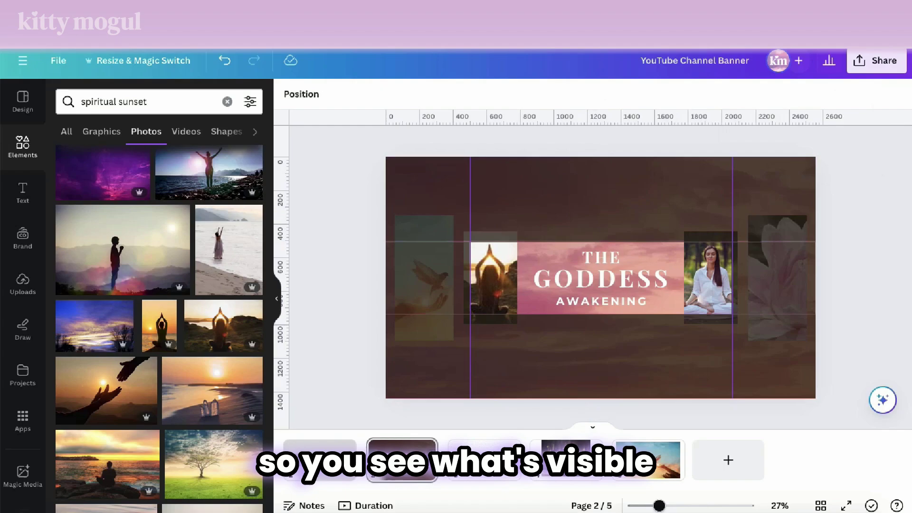
Copy the Subscribe button from the Yummy Cookies banner on page 3 onto the Goddess Awakening banner on page 2.
mouse_move(659, 505)
left_mouse_down()
mouse_move(673, 505)
mouse_move(666, 505)
left_mouse_up()
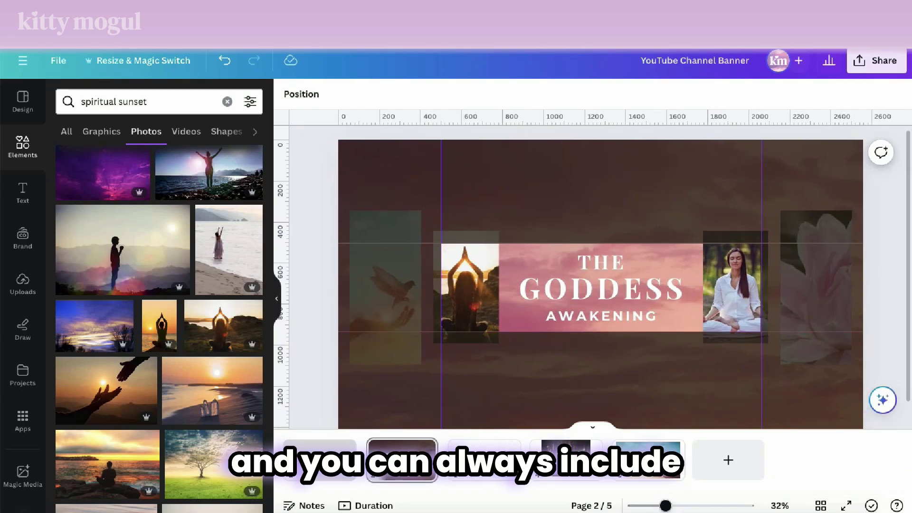
left_click(484, 456)
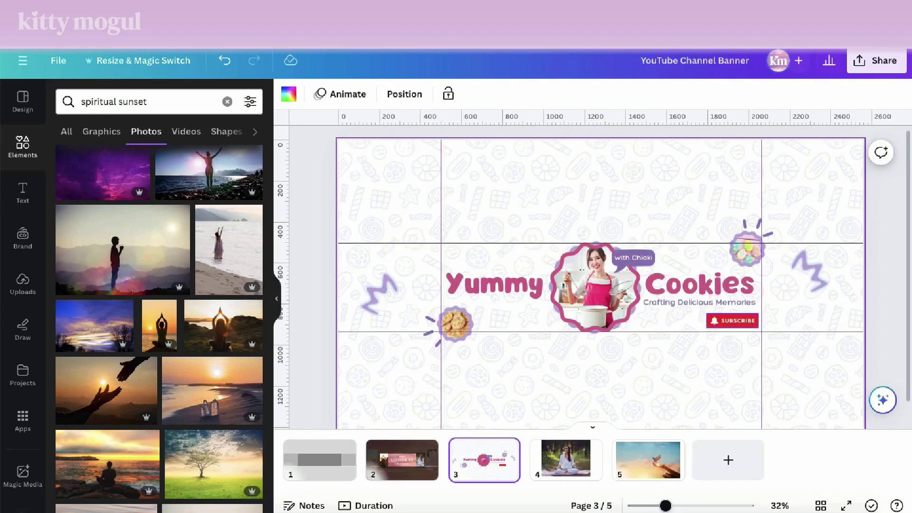
left_click(732, 321)
left_click(402, 458)
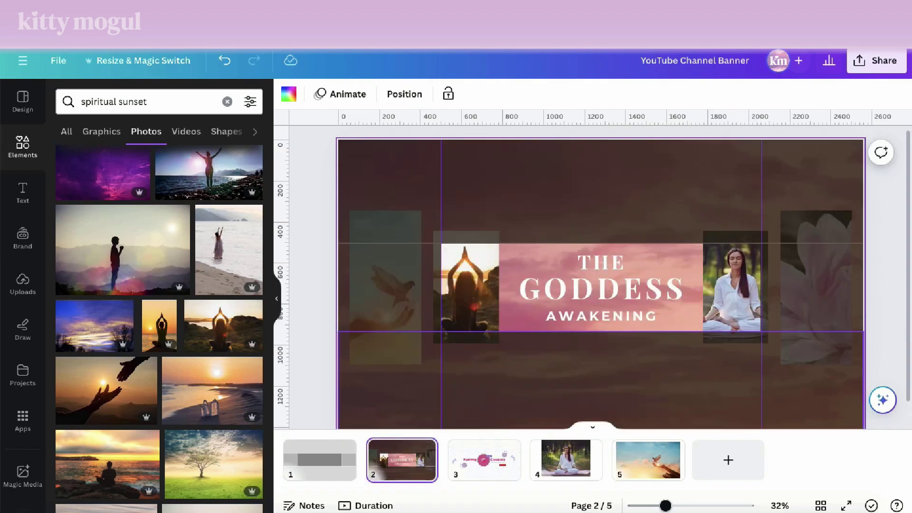
key("ctrl+v")
left_click(601, 380)
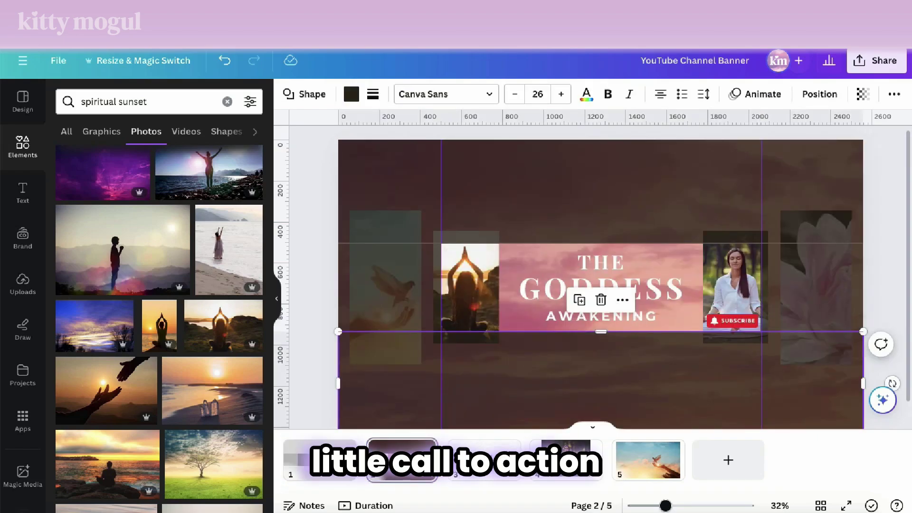
Clear the dark guide overlay and the Subscribe button from the Goddess Awakening banner on page 2.
key("Escape")
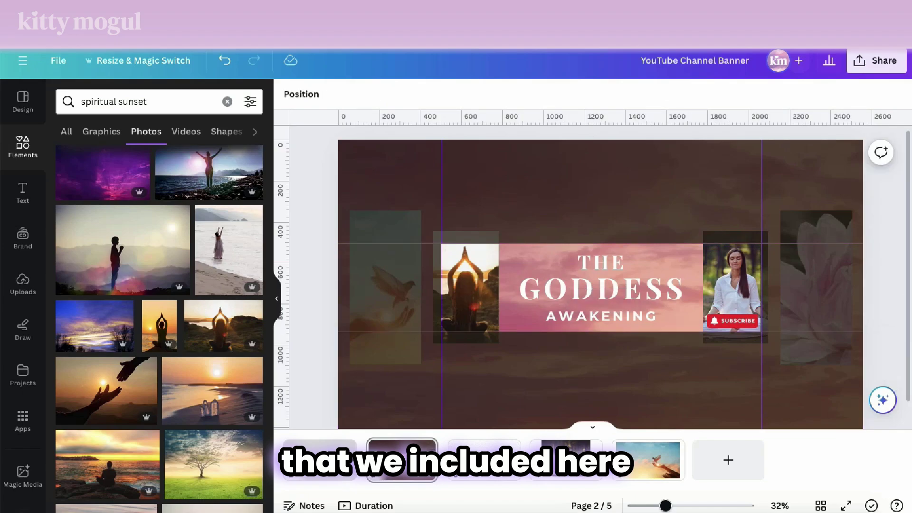
scroll(601, 285, "down", 4)
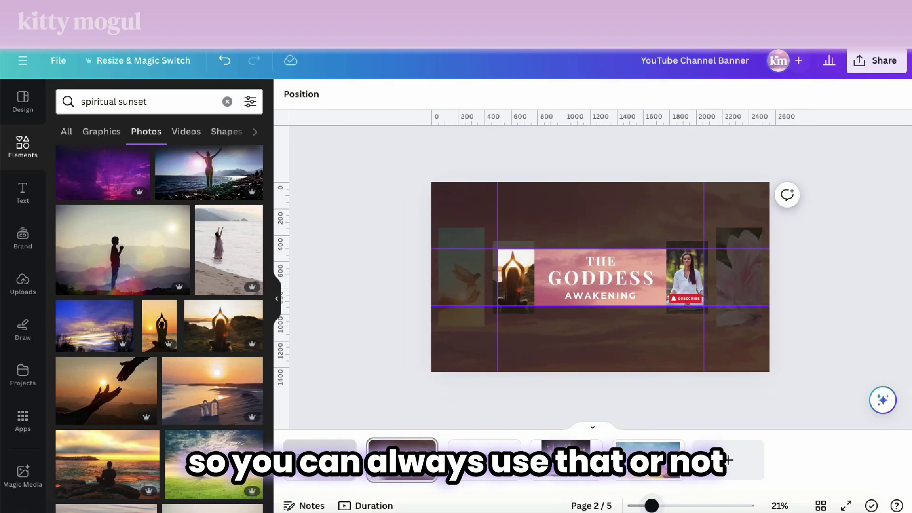
scroll(600, 285, "up", 4)
scroll(600, 277, "up", 2)
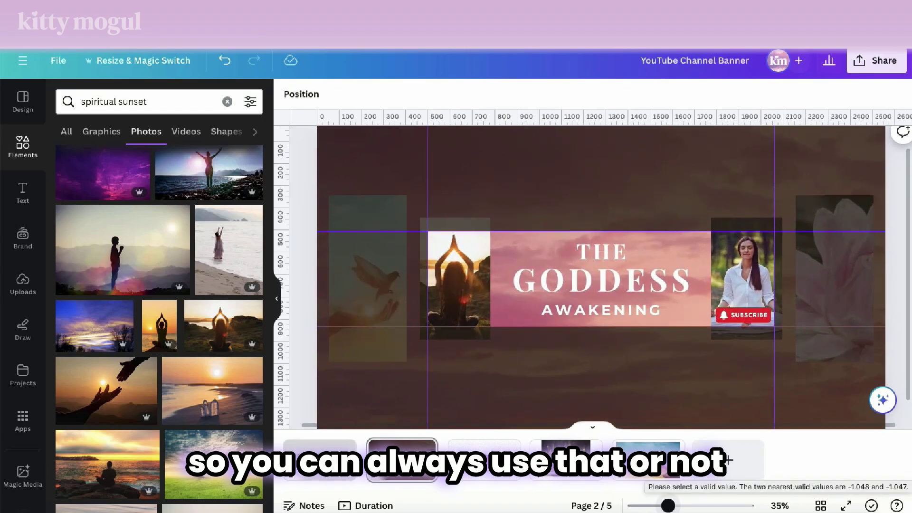
key("Delete")
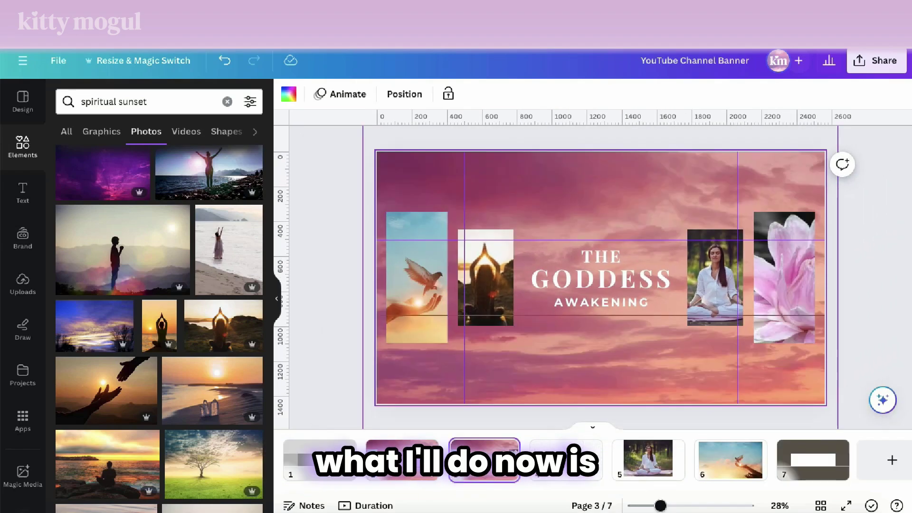
Insert a square shape on page 3 and stretch it to cover the whole page.
left_click(227, 102)
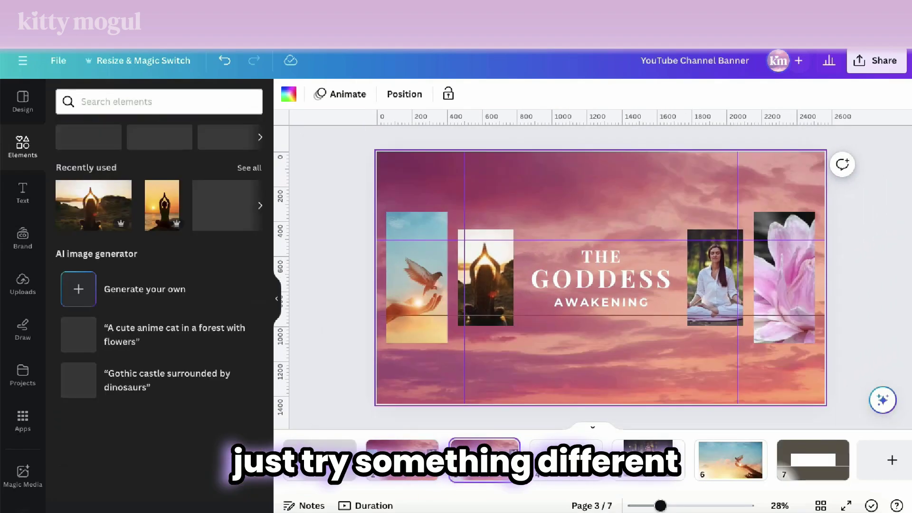
left_click(73, 284)
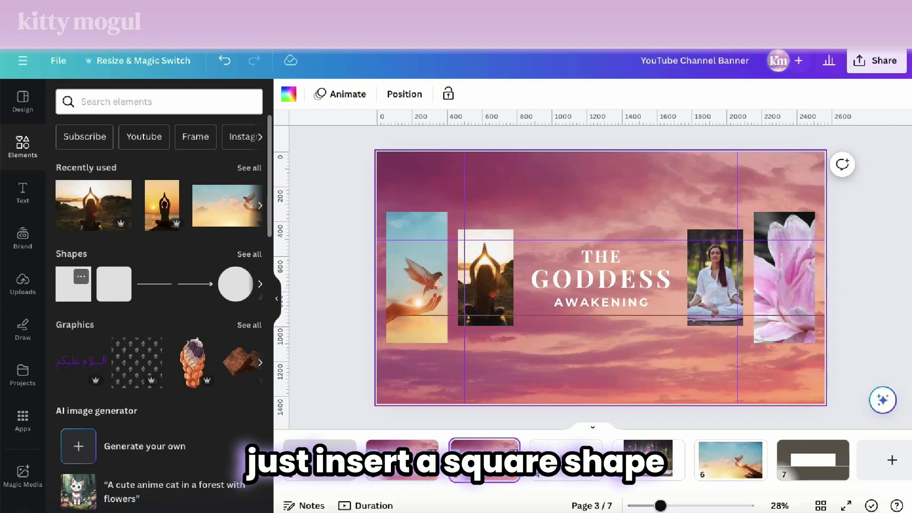
left_click_drag(563, 278, 377, 278)
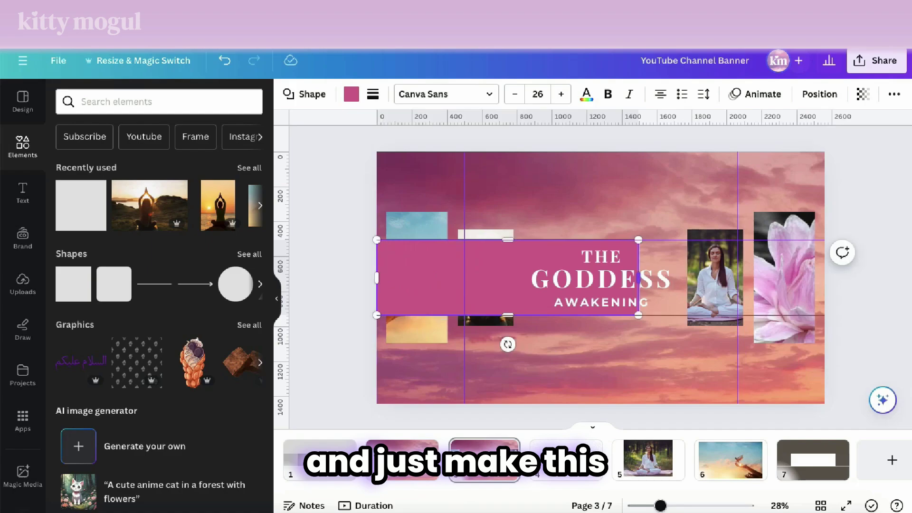
left_click_drag(638, 278, 826, 278)
left_click_drag(600, 240, 600, 152)
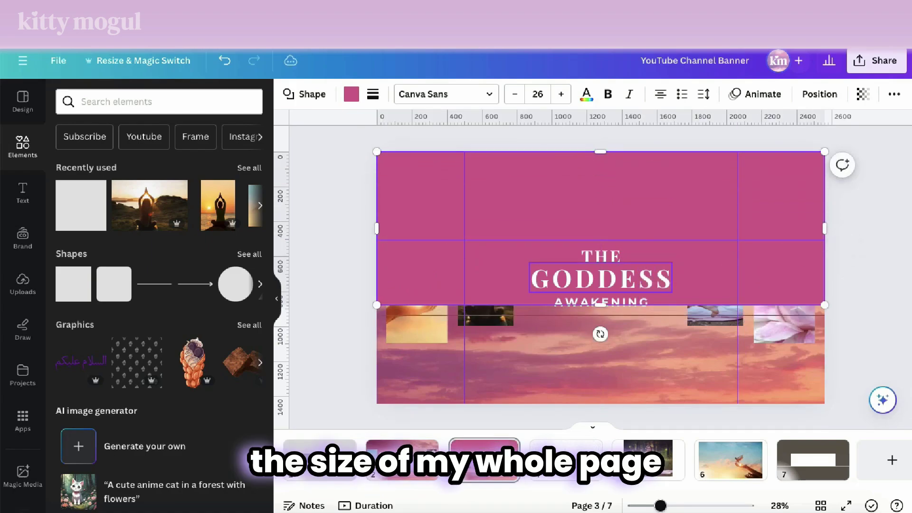
left_click_drag(600, 306, 600, 404)
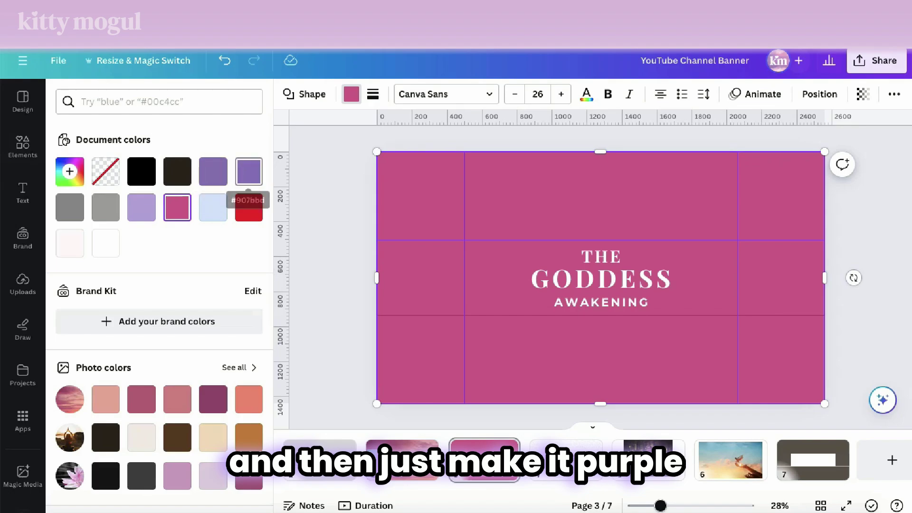
Colour the full-page shape purple, place it behind the four photos and set its transparency to 55.
left_click(249, 171)
left_click(820, 94)
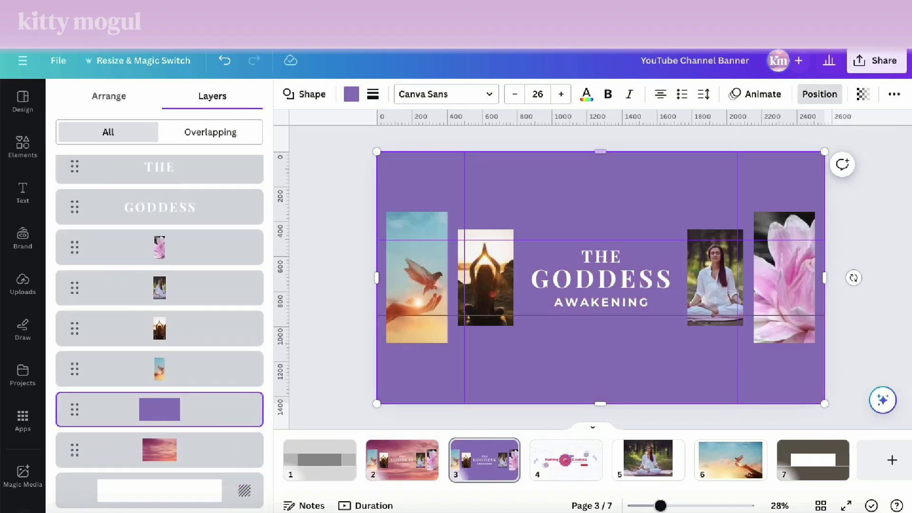
left_click(863, 94)
left_click_drag(827, 146, 783, 146)
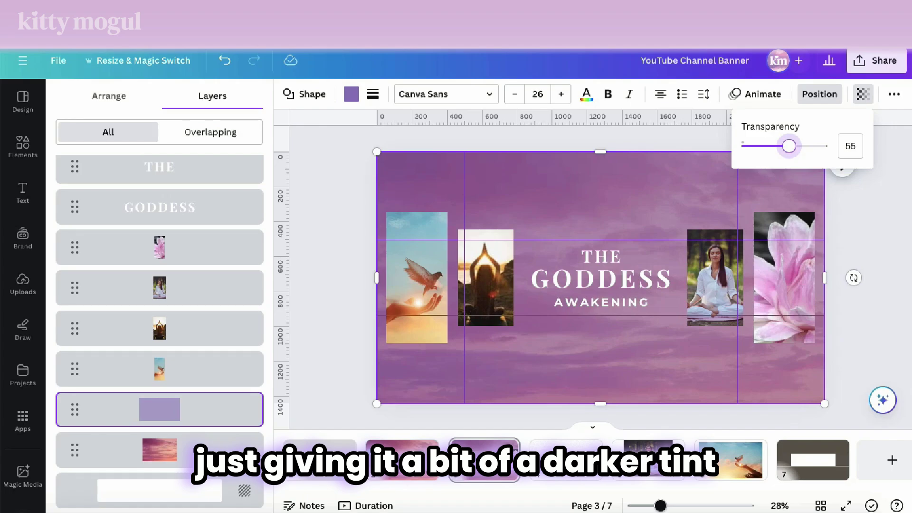
Darken the purple overlay's solid colour to #624F89.
left_click(352, 95)
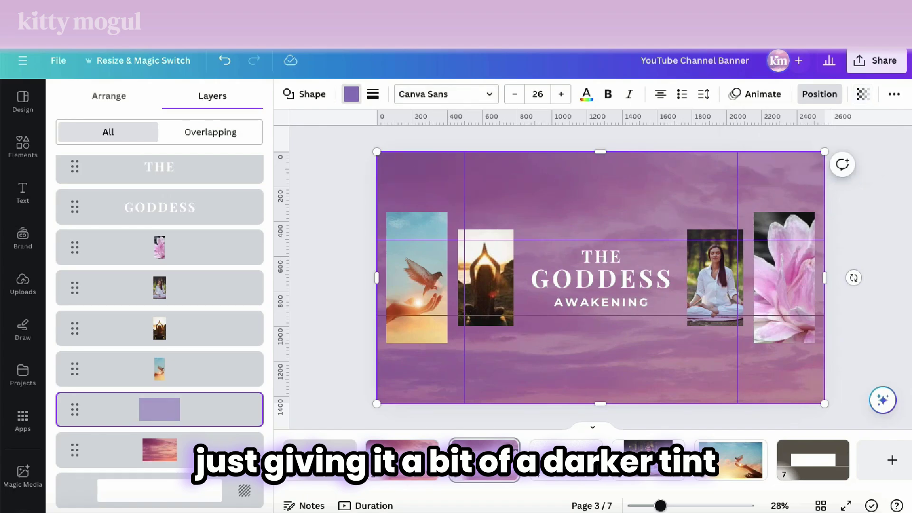
left_click(70, 171)
left_click_drag(127, 250, 139, 264)
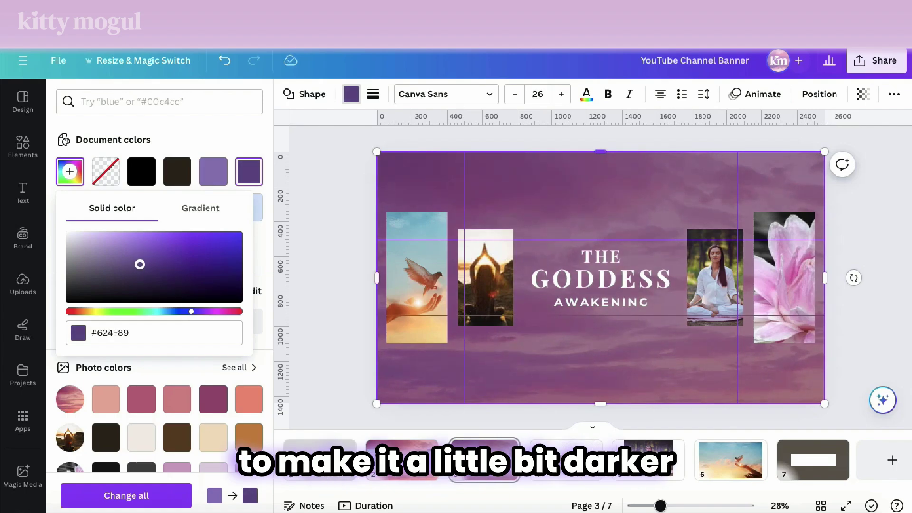
Lower the saturation of the sunset sky background photo slightly.
left_click(819, 94)
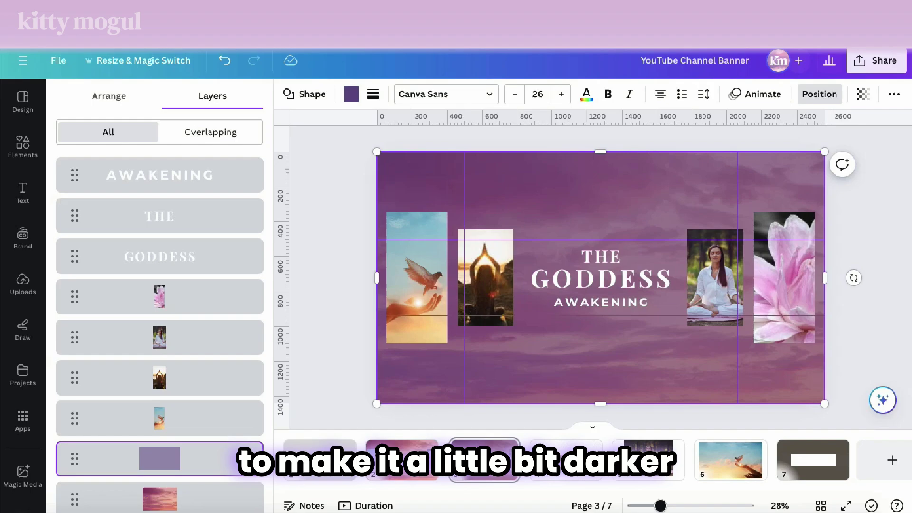
left_click(159, 496)
left_click(306, 94)
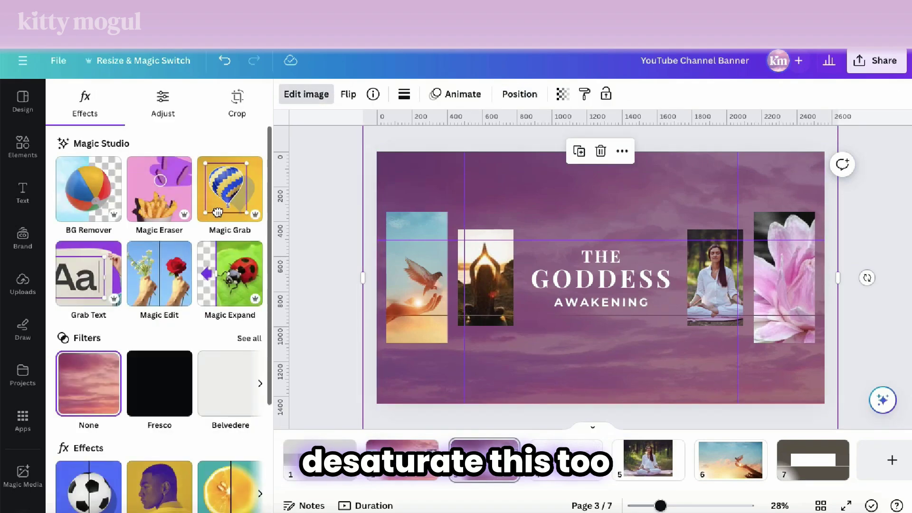
left_click(163, 103)
scroll(159, 294, "down", 3)
scroll(143, 333, "down", 5)
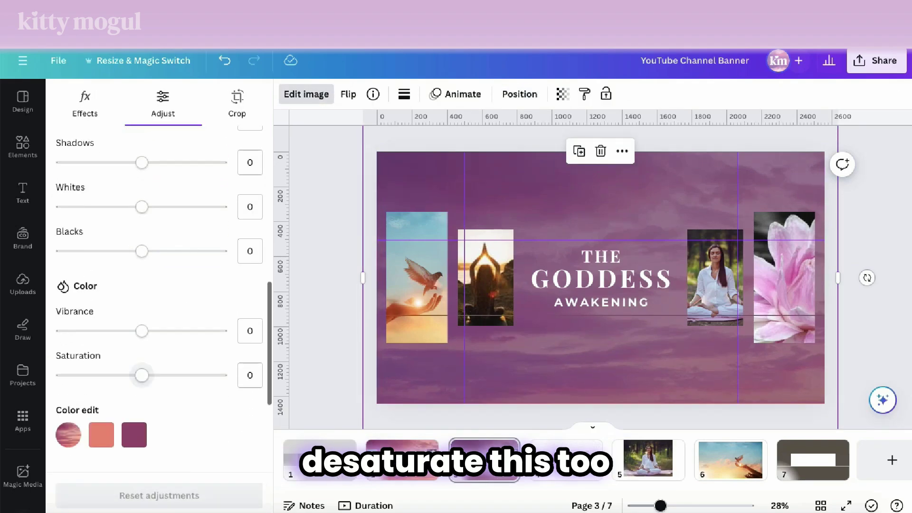
left_click_drag(142, 376, 129, 376)
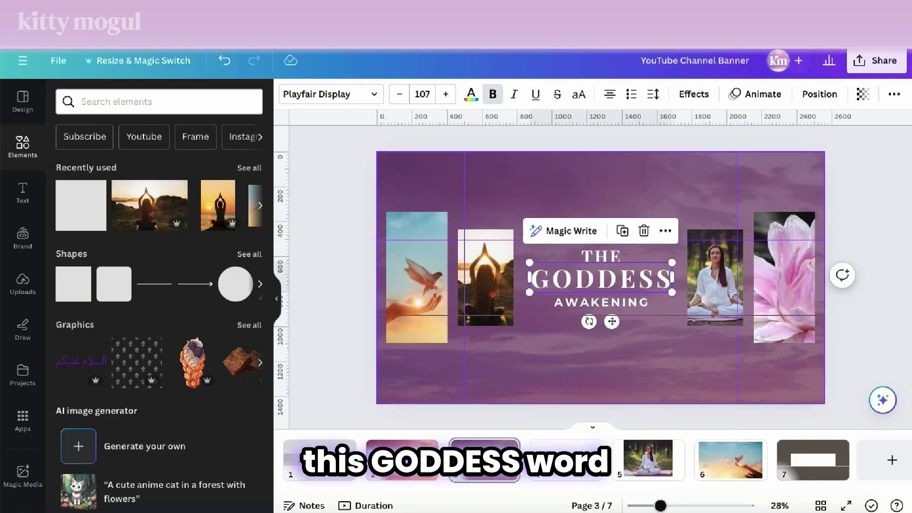
Add a blank page after page 3 and copy the GODDESS text from page 3 for use on it.
mouse_move(485, 458)
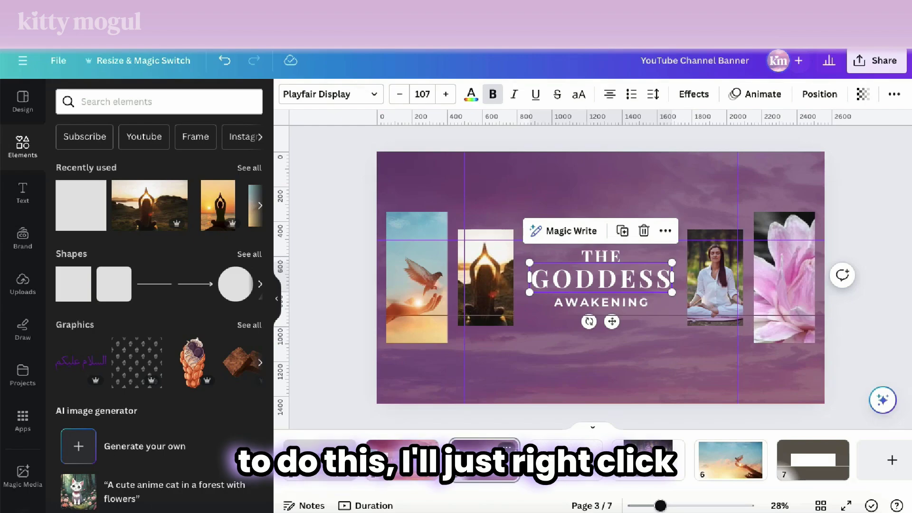
right_click(485, 459)
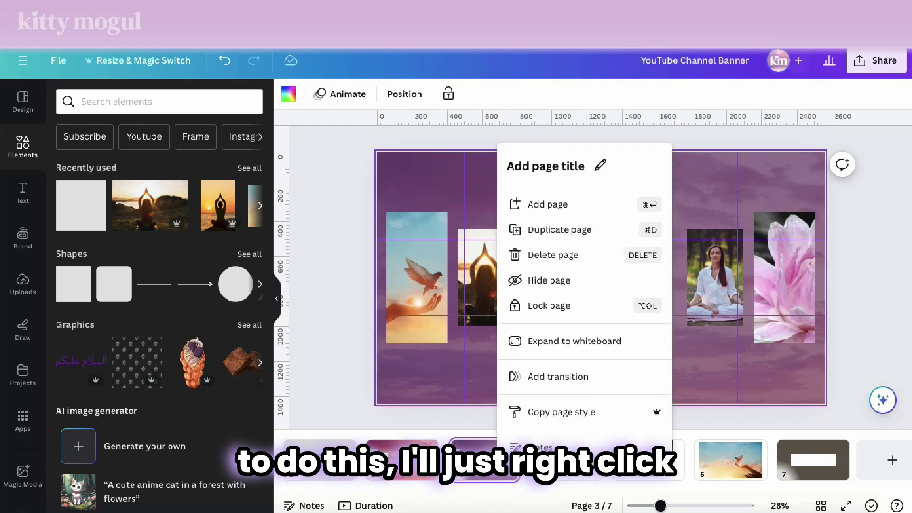
left_click(547, 204)
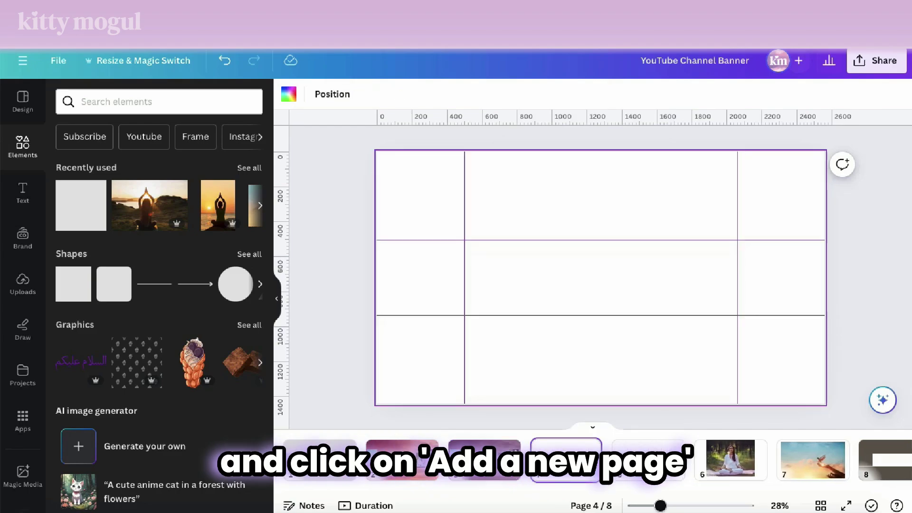
left_click(485, 458)
left_click(601, 279)
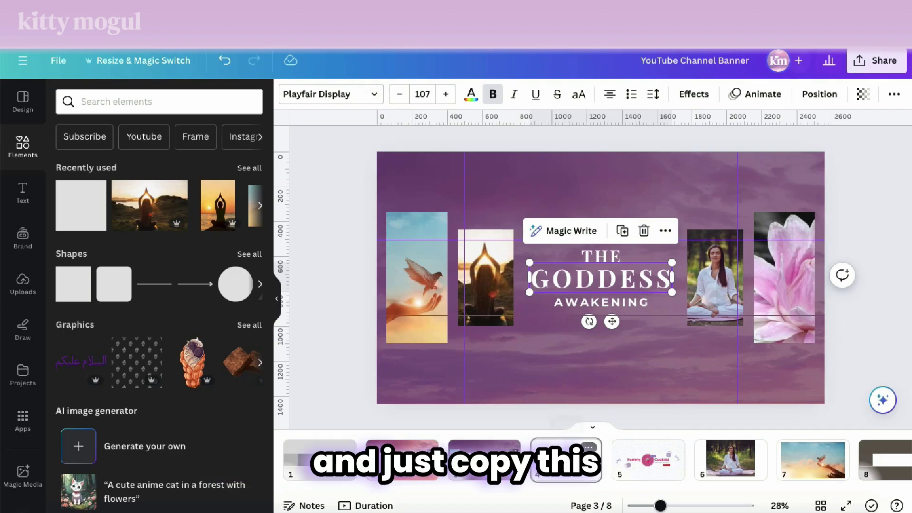
left_click(566, 446)
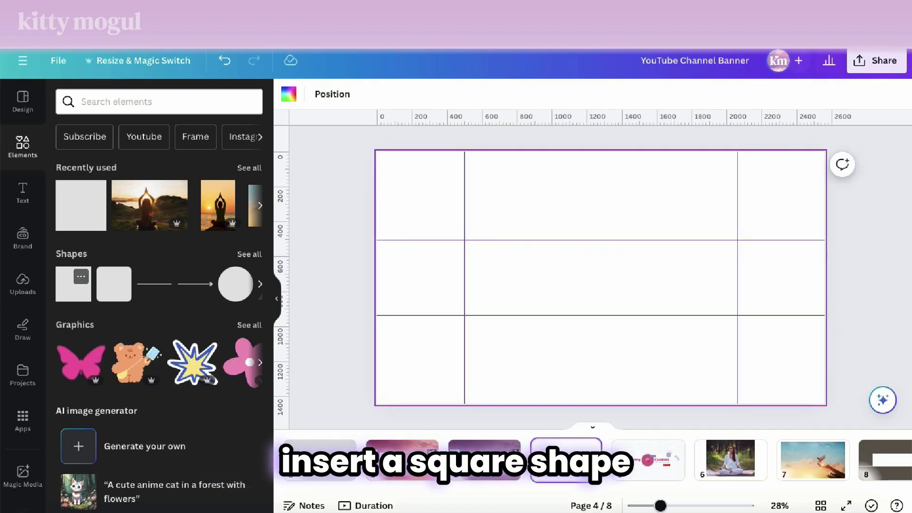
Fill page 4's central safe area with a purple rectangle and place the copied GODDESS text over it at size 187.
left_click(73, 285)
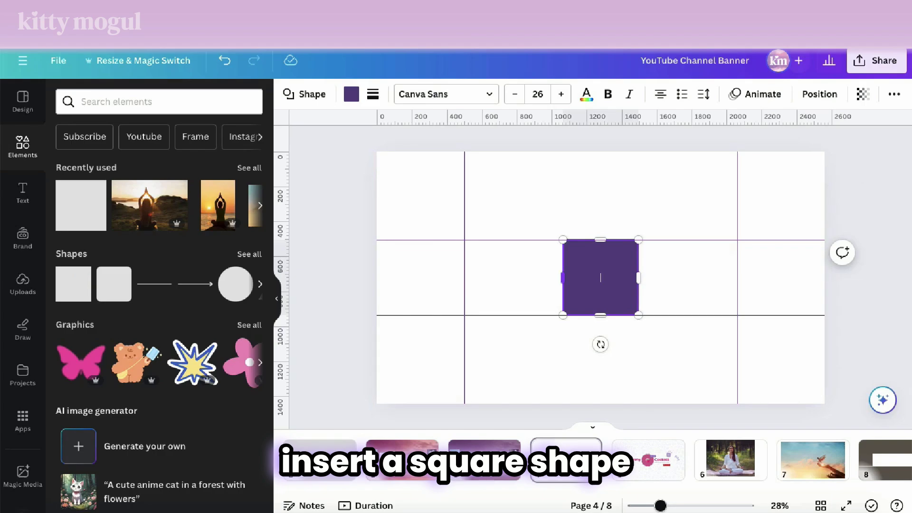
left_click_drag(563, 278, 465, 278)
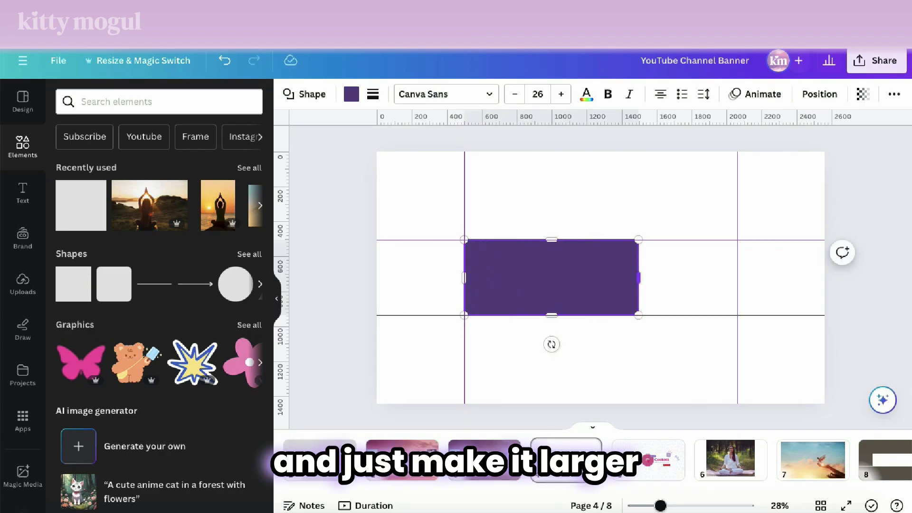
left_click_drag(638, 278, 737, 277)
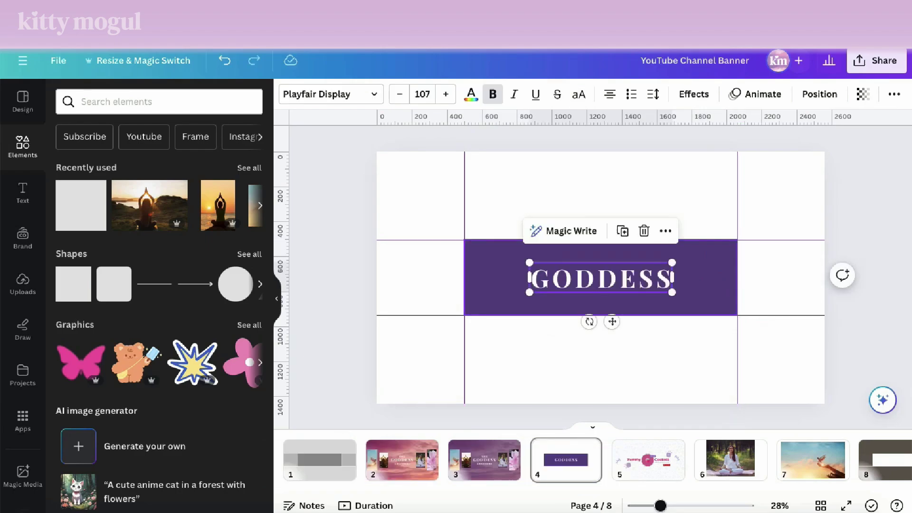
left_click_drag(671, 292, 726, 303)
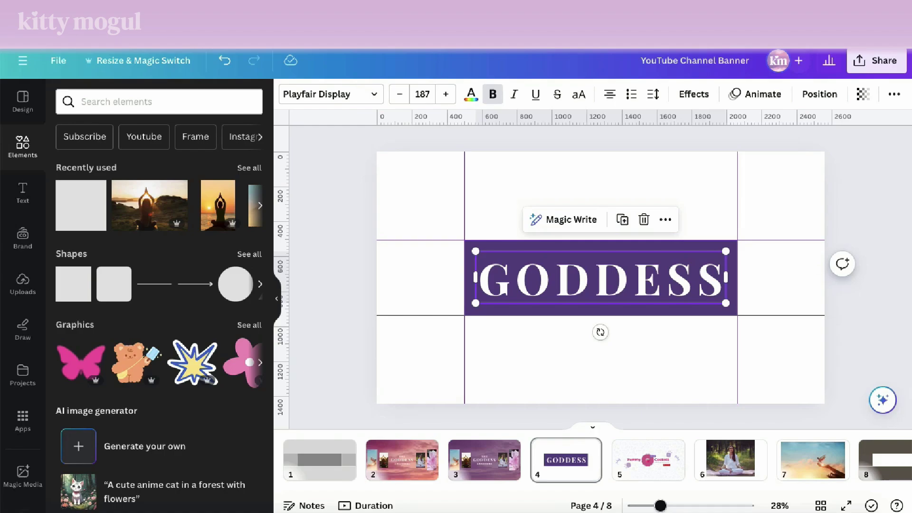
left_click(665, 358)
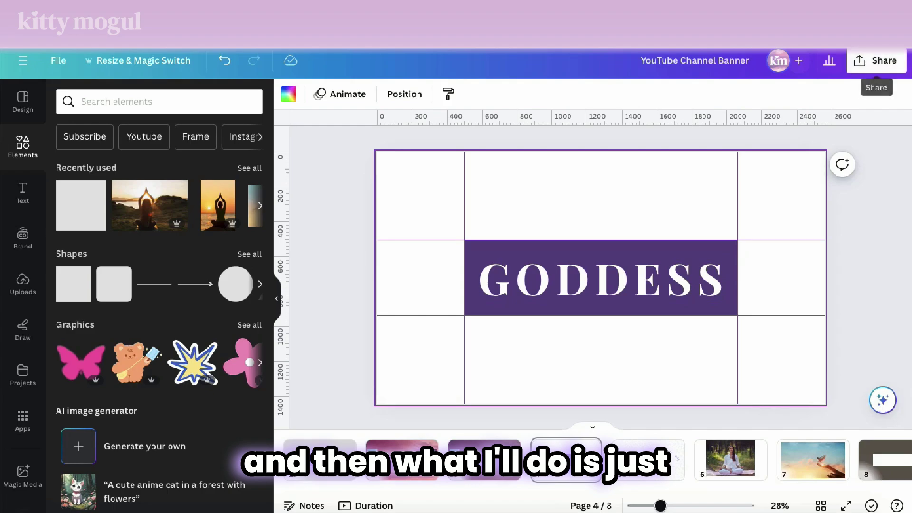
Download only page 4 as a PNG at size 3 (7,680 × 4,320 px).
left_click(876, 60)
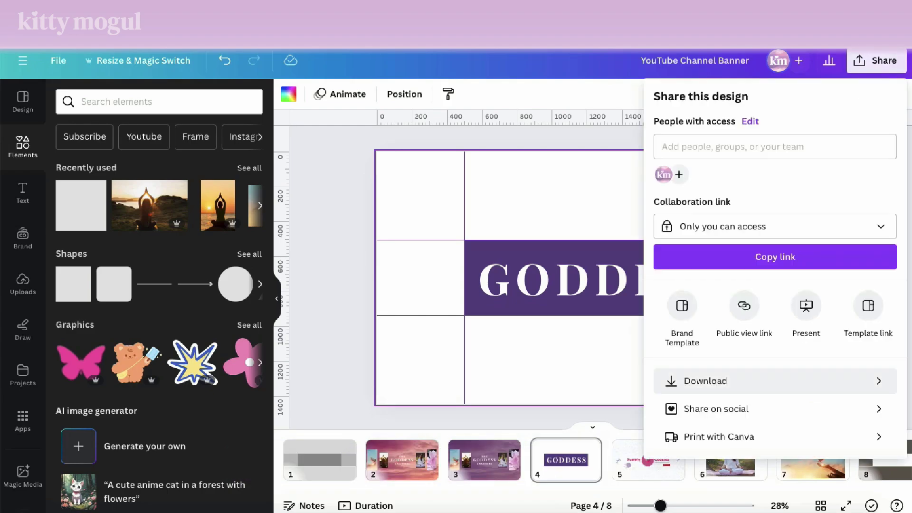
left_click(775, 381)
left_click(775, 149)
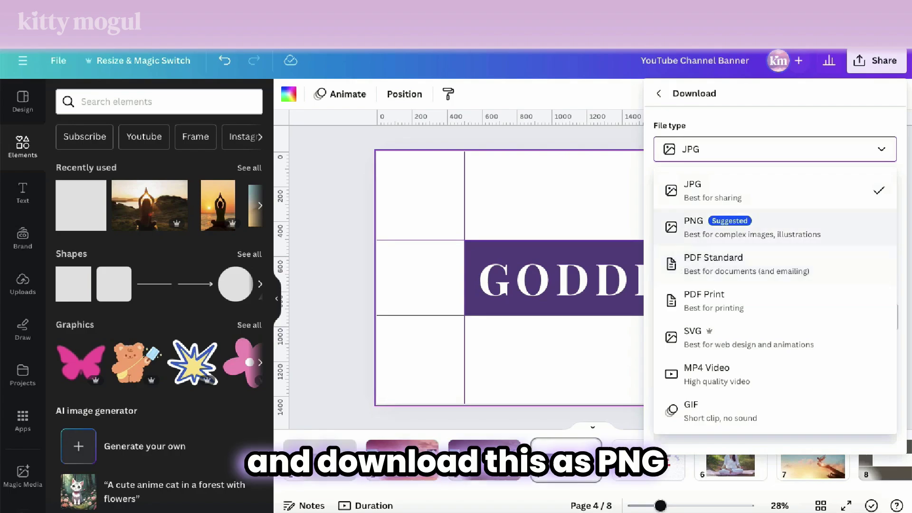
left_click(723, 227)
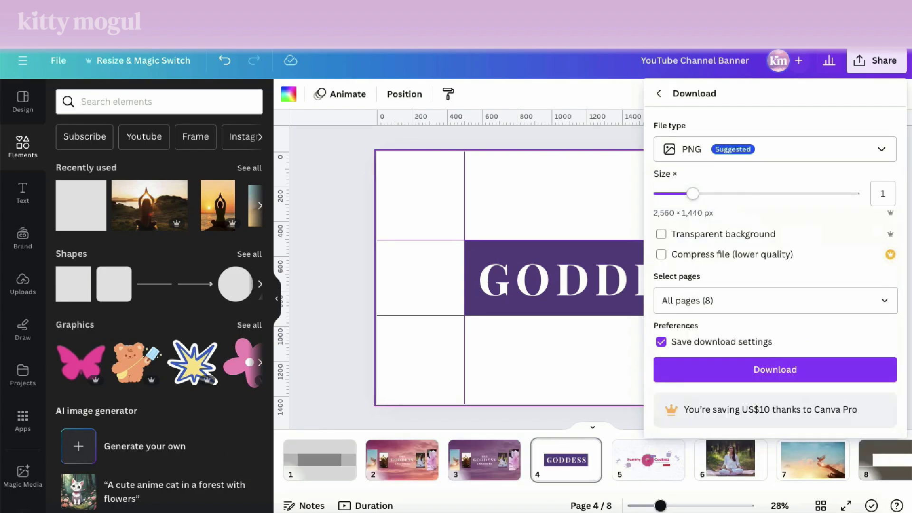
left_click(885, 300)
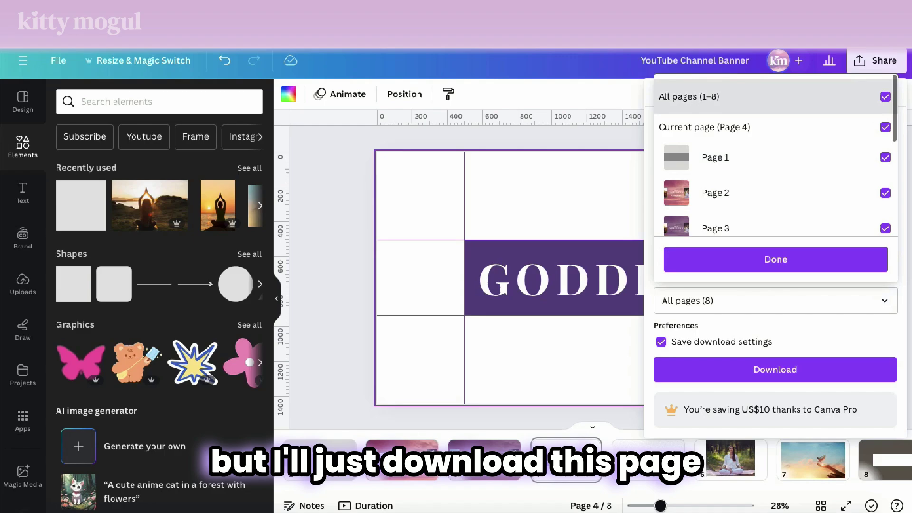
left_click(885, 96)
left_click(885, 127)
left_click(775, 260)
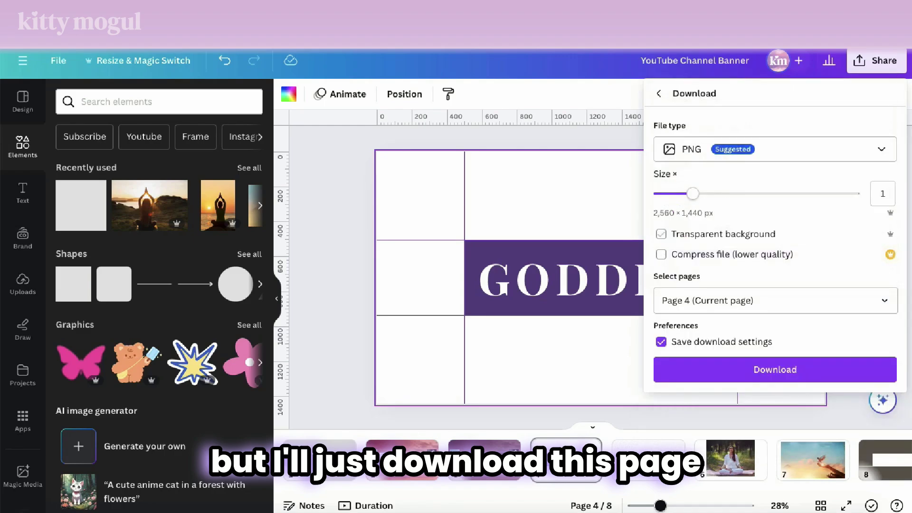
left_click_drag(693, 193, 850, 194)
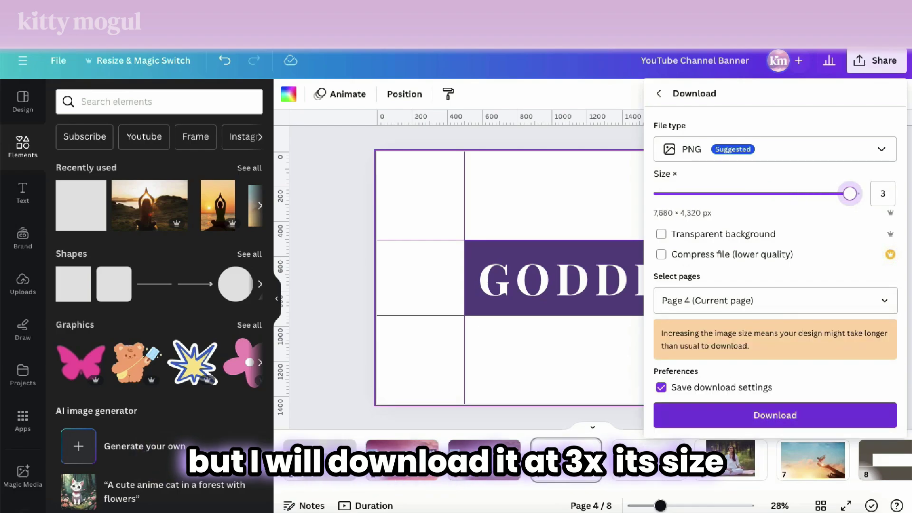
left_click(775, 414)
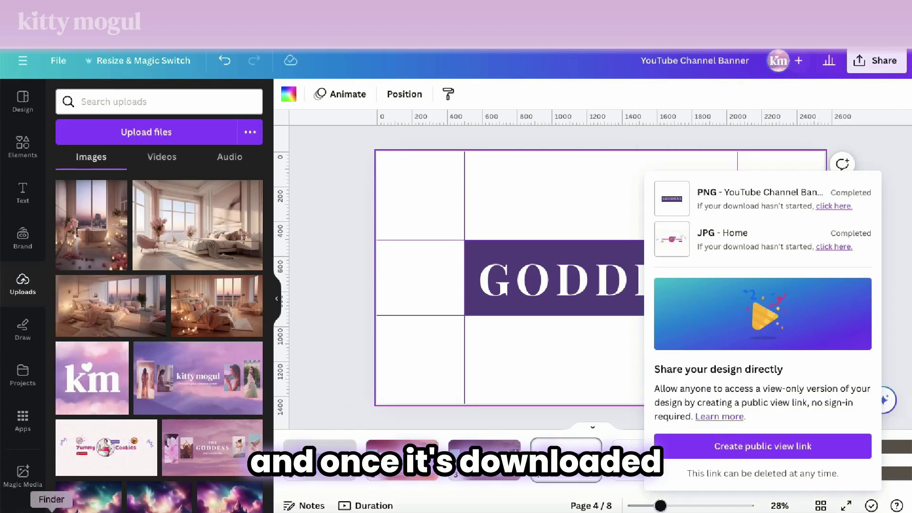
Upload YouTube Channel Banner.png from the Photos folder in Finder and place it on a new page after page 4.
left_click(51, 512)
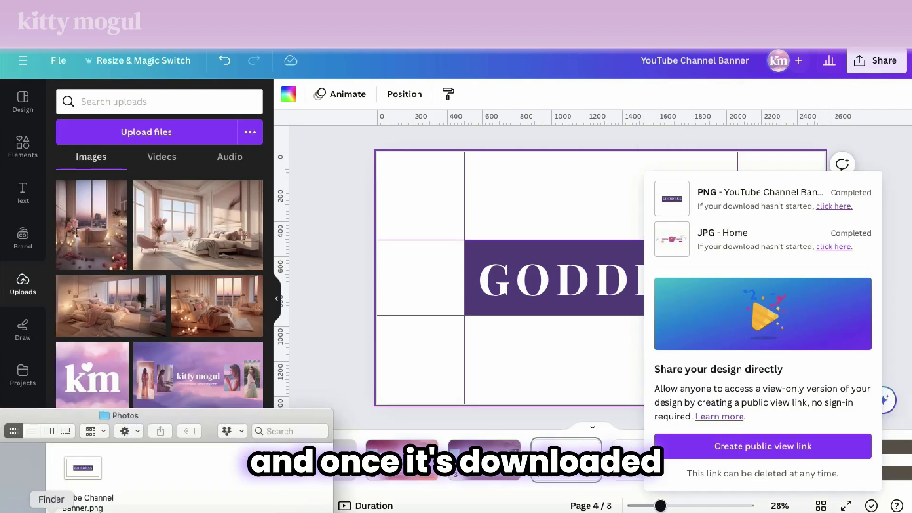
left_click_drag(83, 468, 109, 341)
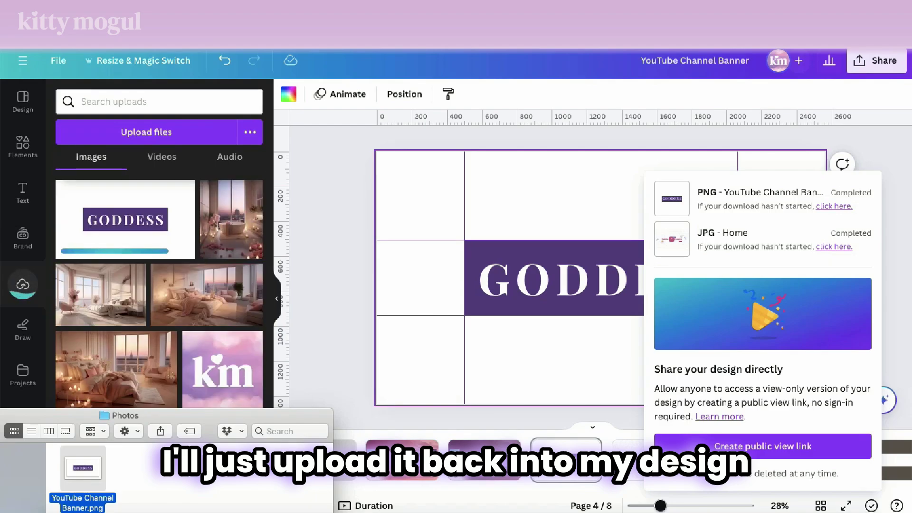
left_click(588, 446)
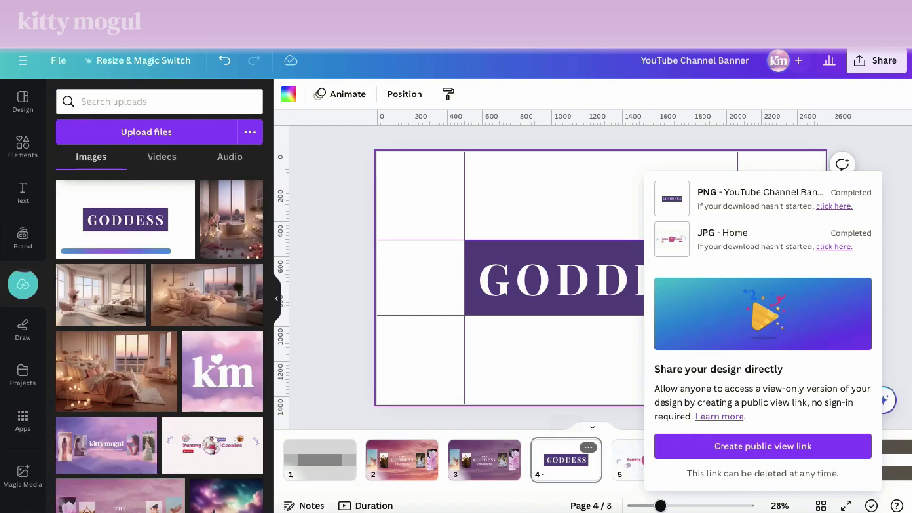
left_click(588, 447)
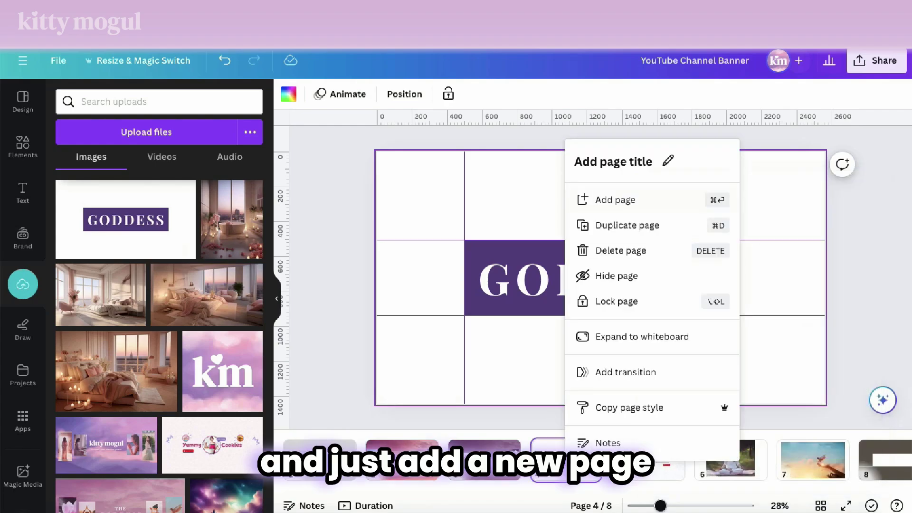
left_click(616, 199)
left_click(126, 220)
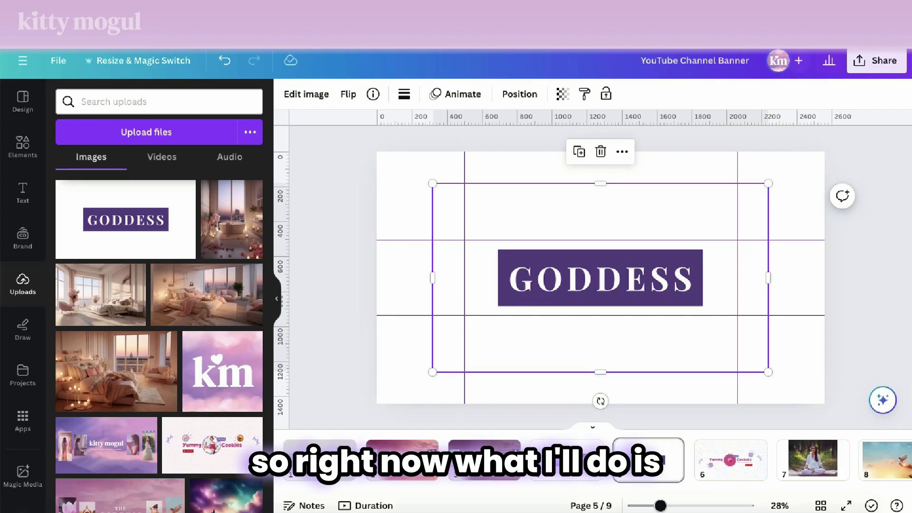
Search the elements for "glitter" photos and insert the free gold glitter texture on page 5.
left_click(23, 146)
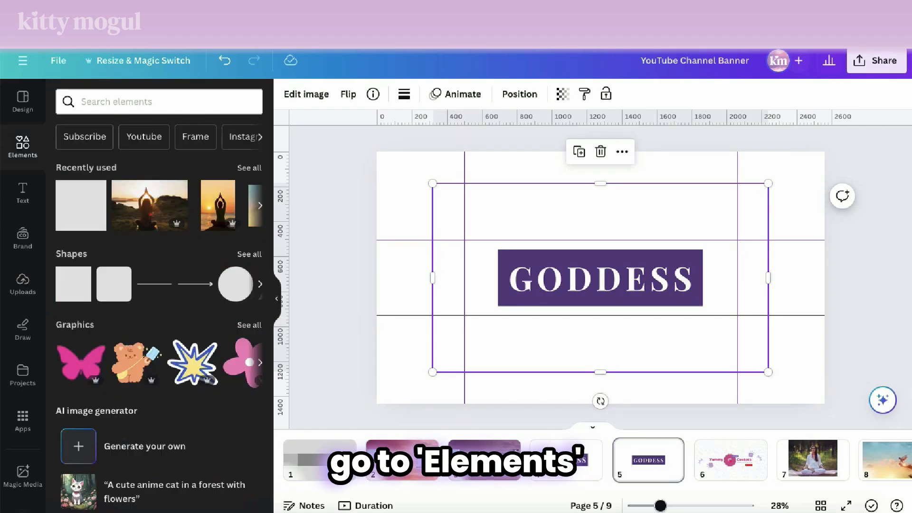
left_click(117, 102)
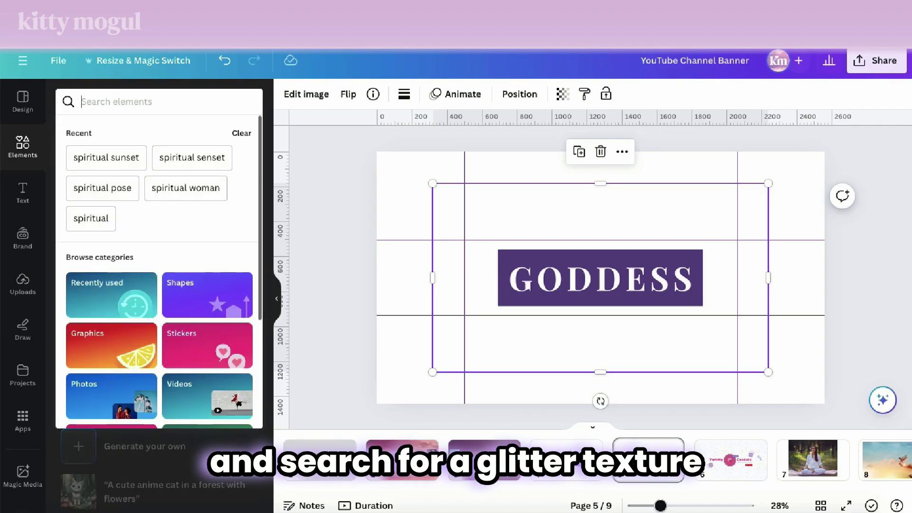
type("glitter")
key("Return")
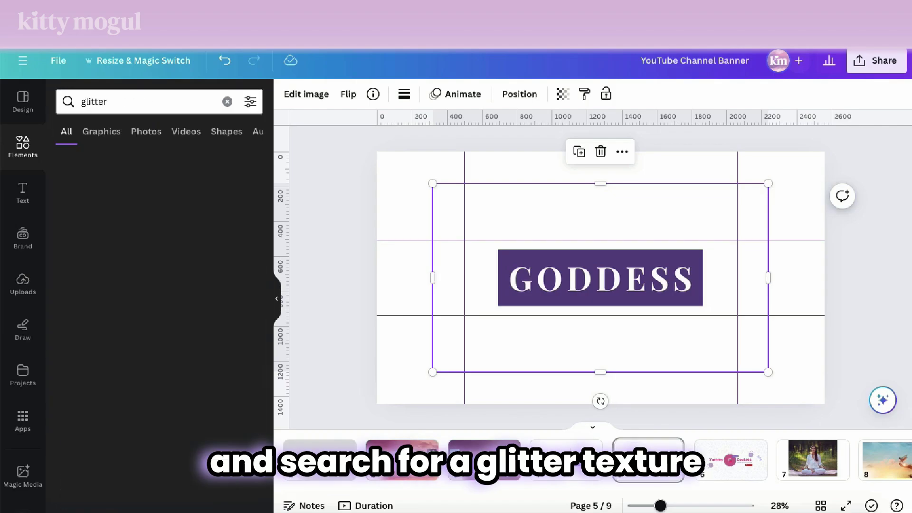
left_click(247, 294)
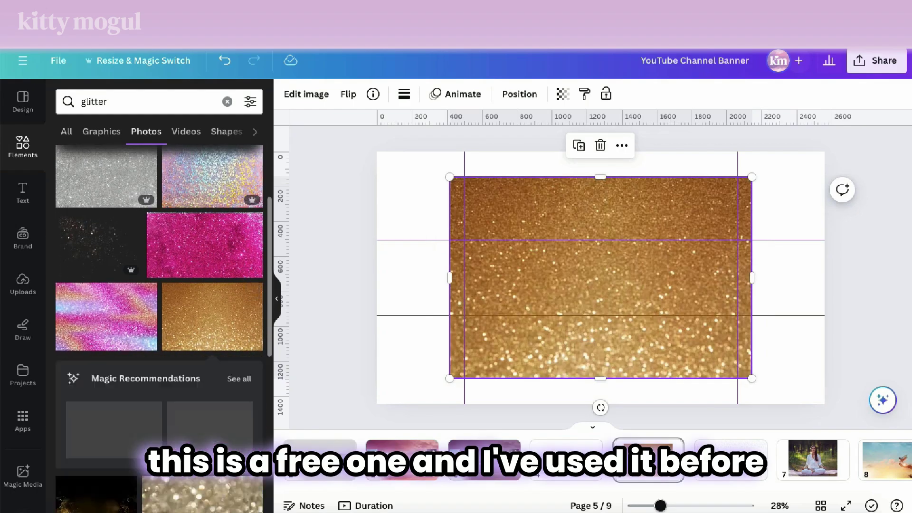
Set two reduced copies of the gold glitter photo side by side in the central area, layered beneath the GODDESS image.
left_click_drag(750, 174, 658, 239)
left_click_drag(601, 278, 642, 279)
left_click(527, 277, "shift")
left_click_drag(528, 277, 537, 277)
left_click(520, 93)
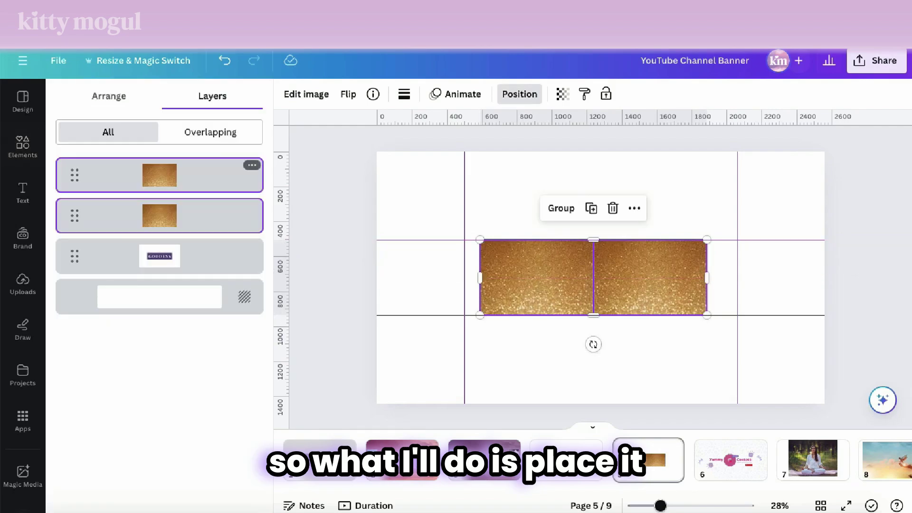
left_click_drag(159, 175, 179, 277)
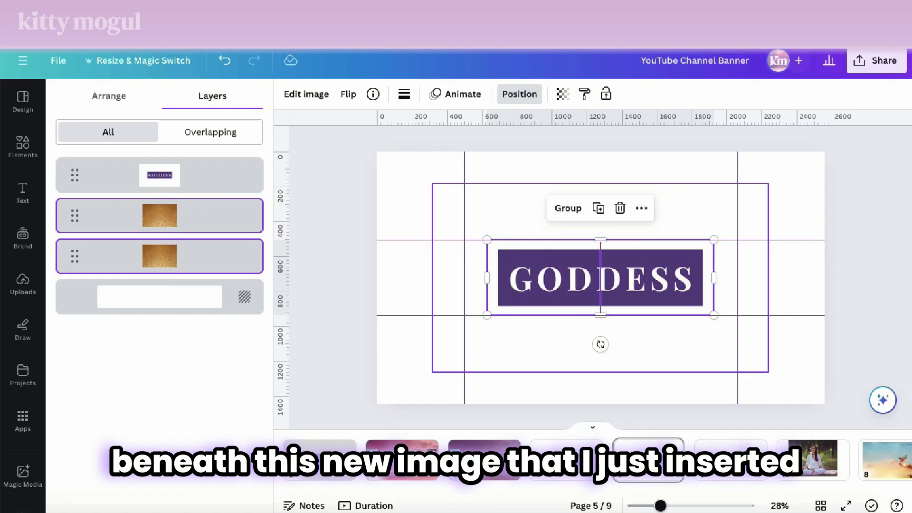
Remove the background of the GODDESS image with BG Remover to reveal the glitter through the letters.
left_click(600, 277)
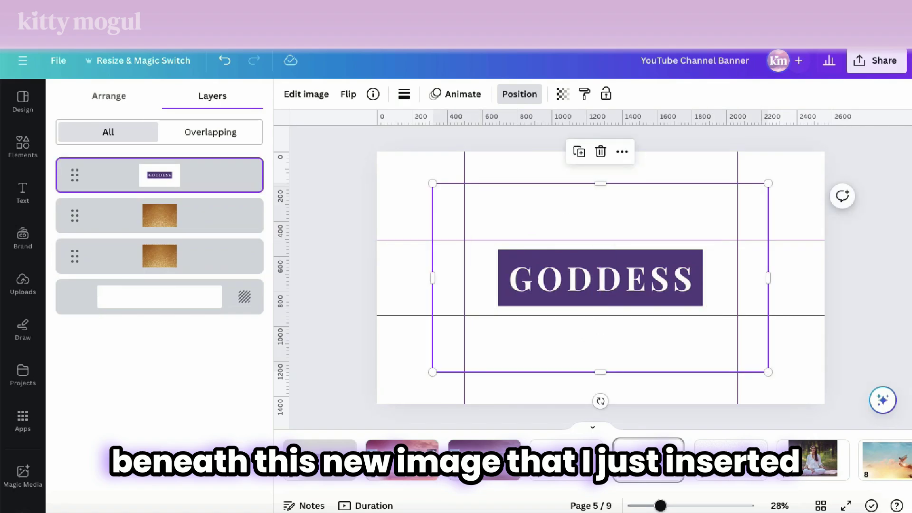
left_click(306, 94)
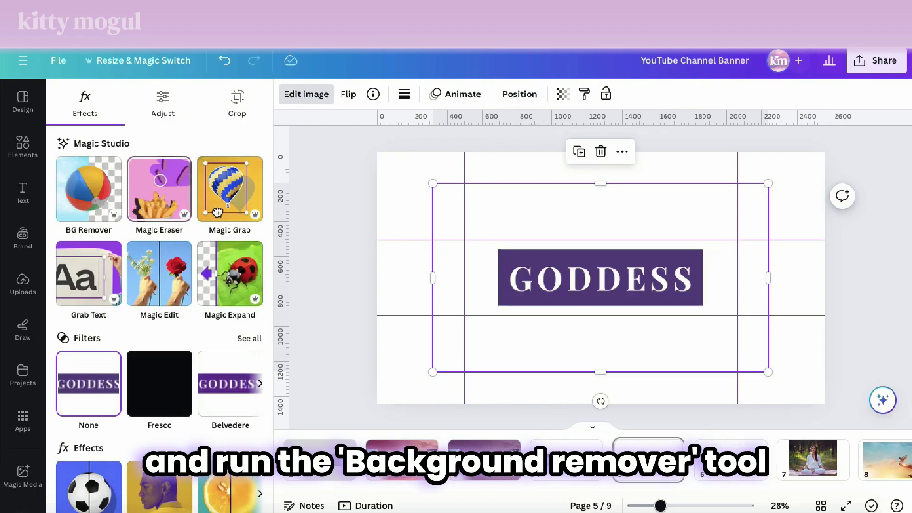
left_click(88, 189)
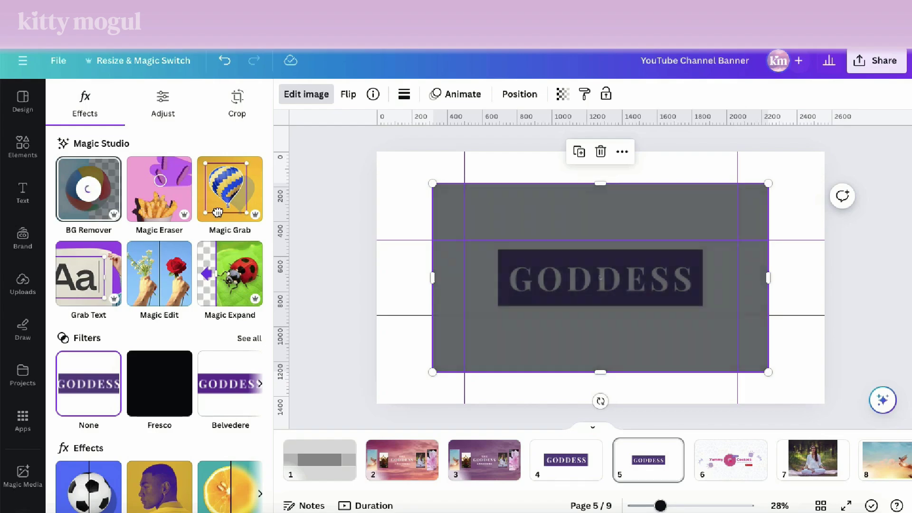
scroll(603, 285, "up", 10)
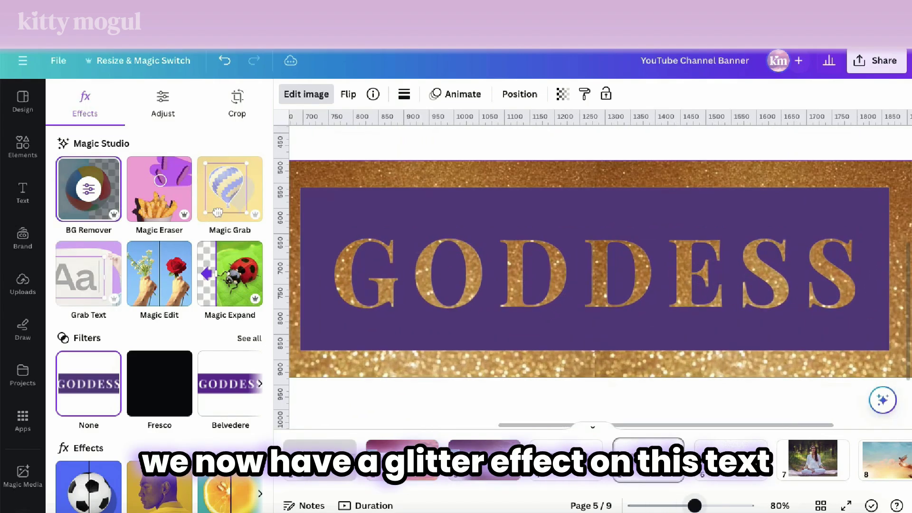
scroll(604, 285, "down", 6)
scroll(617, 292, "down", 1)
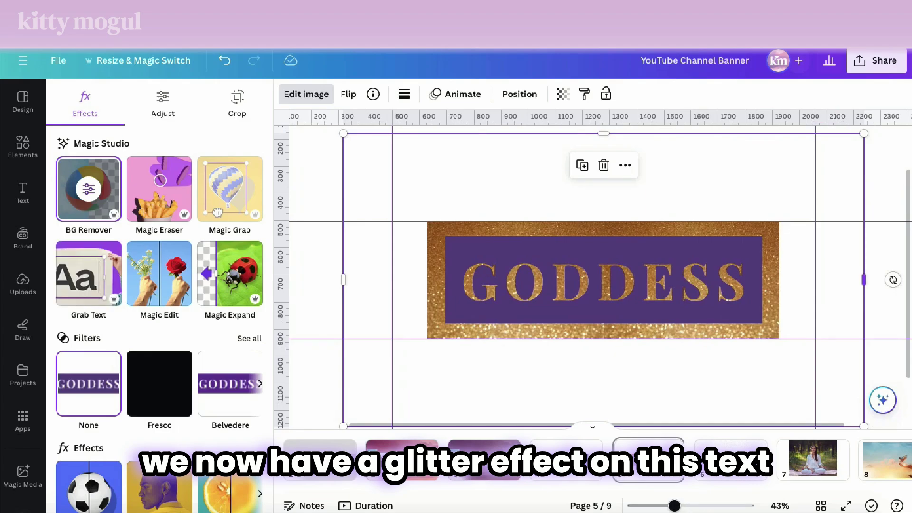
Crop the GODDESS image on all four sides down to its purple rectangle.
left_click_drag(864, 279, 754, 279)
key("ctrl+z")
scroll(599, 278, "down", 5)
scroll(599, 278, "up", 5)
left_click_drag(852, 277, 753, 278)
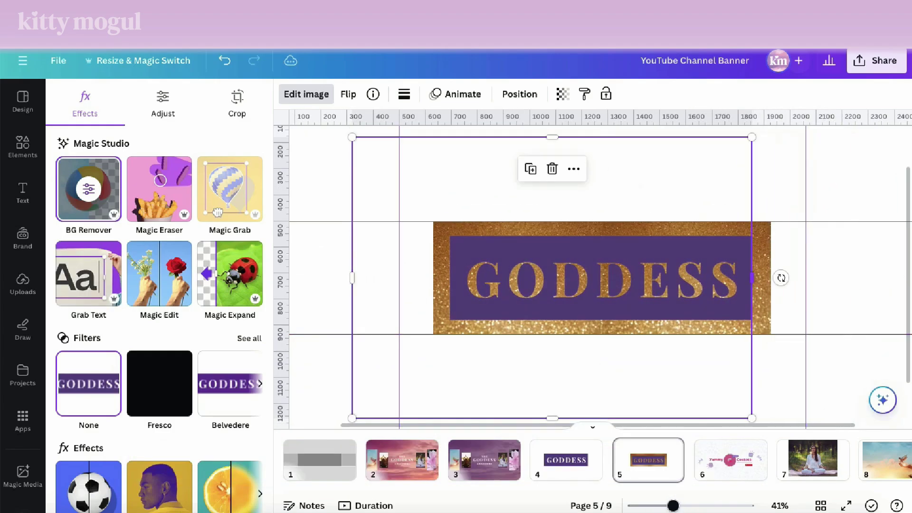
left_click_drag(552, 137, 552, 240)
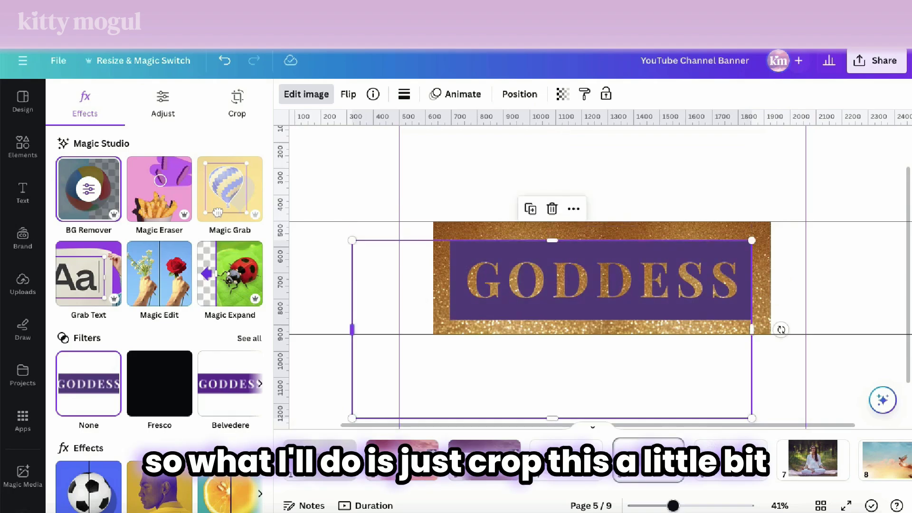
left_click_drag(352, 329, 455, 329)
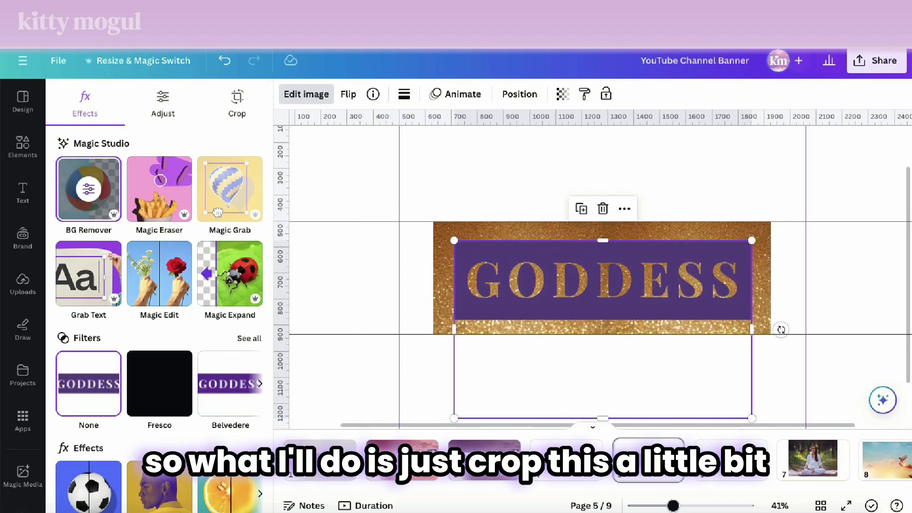
left_click_drag(603, 418, 603, 314)
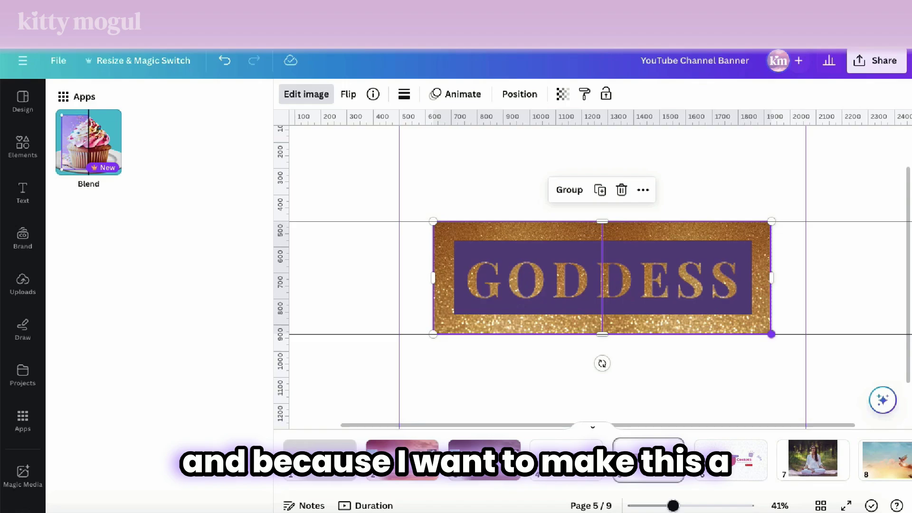
Shrink the glitter photos to the purple rectangle's width and enlarge them together with the GODDESS image slightly beyond the central safe area's width.
left_click_drag(771, 334, 751, 328)
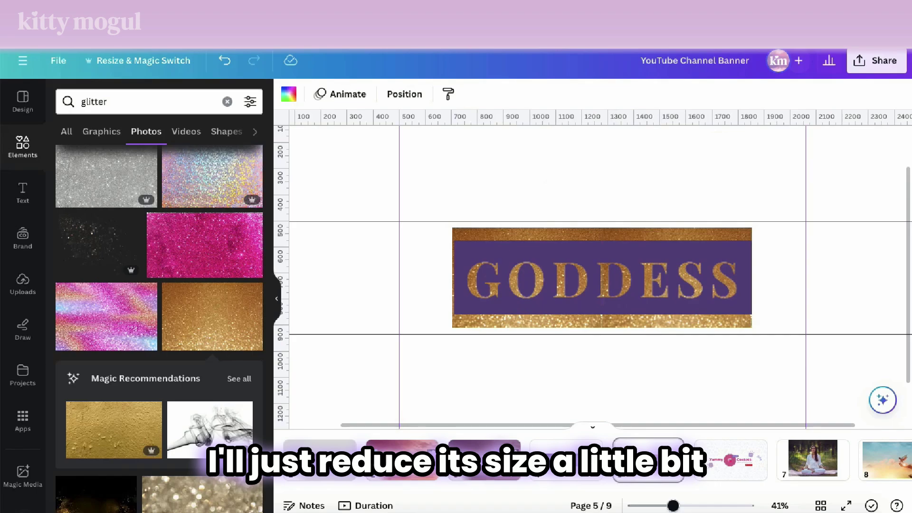
left_click_drag(673, 506, 665, 506)
left_click(710, 286)
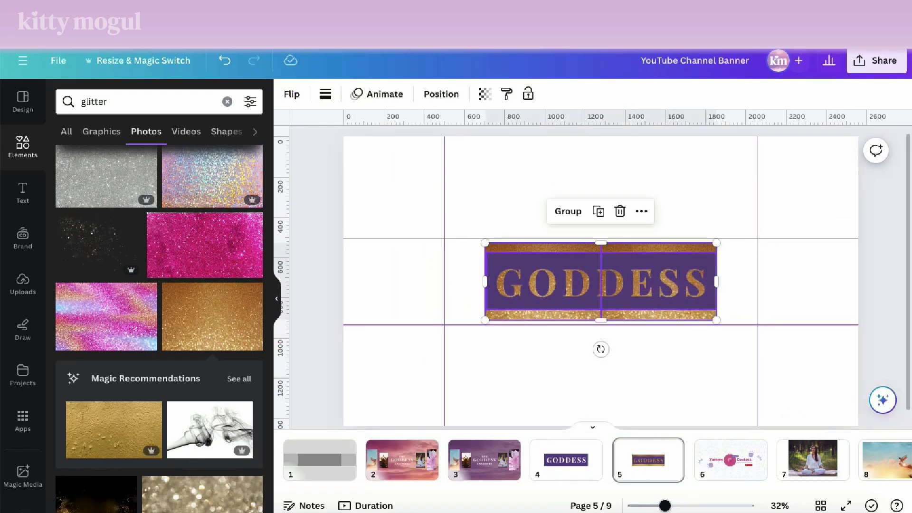
left_click_drag(717, 243, 771, 225)
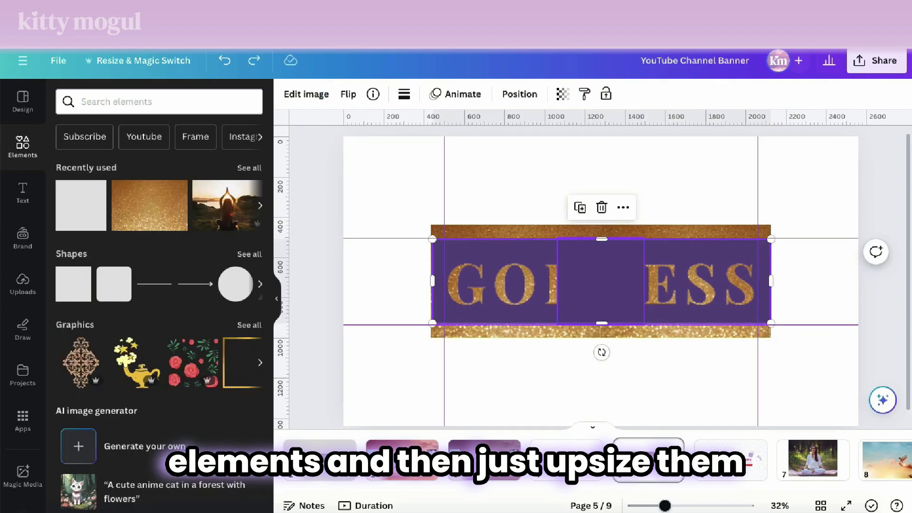
Stretch the purple square into a full-width block covering the area above the GODDESS letters and place a copy of it below them.
left_click(600, 281)
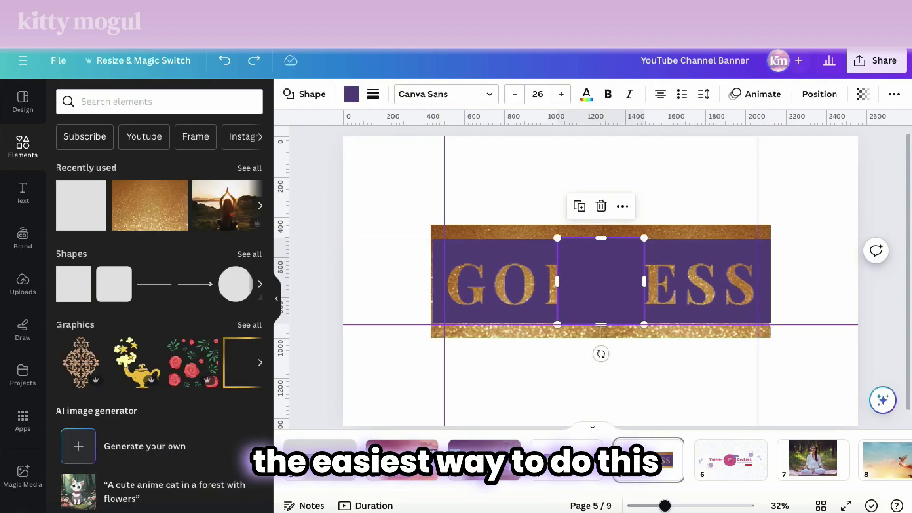
key("Delete")
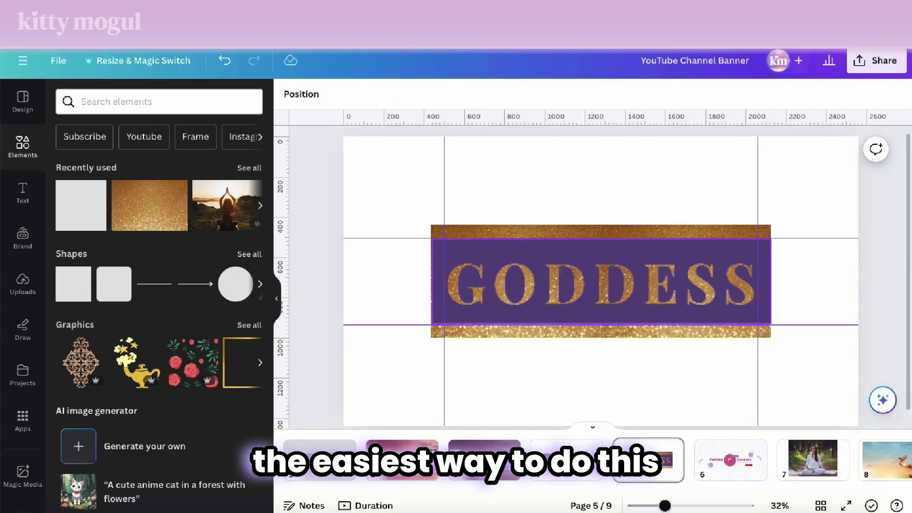
key("ctrl+z")
left_click_drag(601, 281, 862, 180)
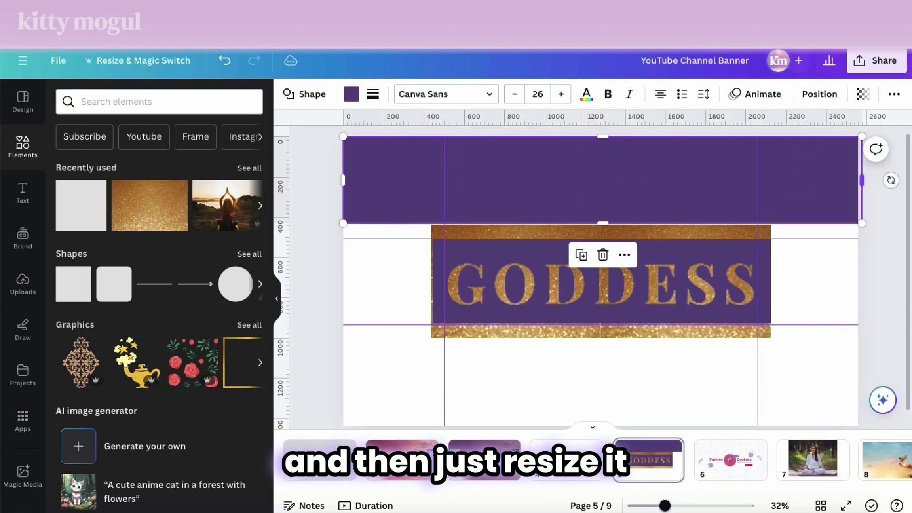
left_click_drag(602, 223, 601, 246)
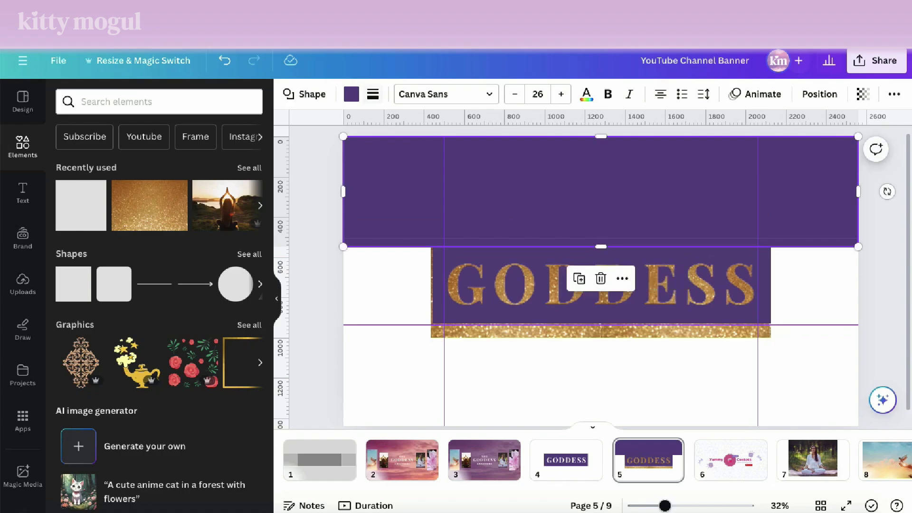
left_click_drag(601, 337, 601, 371)
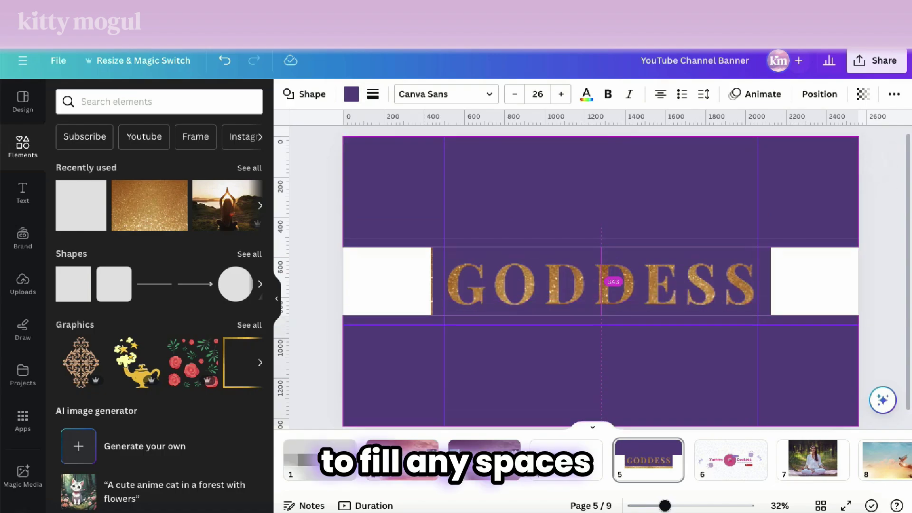
scroll(601, 371, "down", 1)
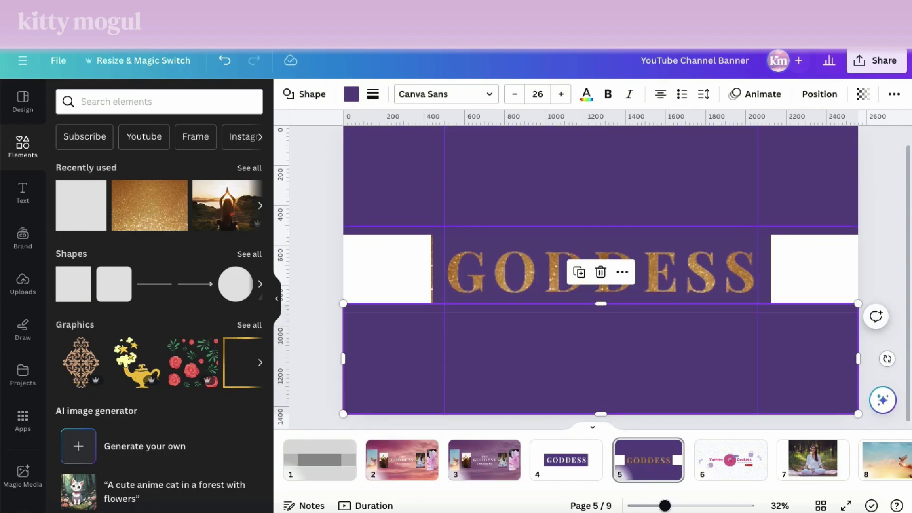
key("ctrl+z")
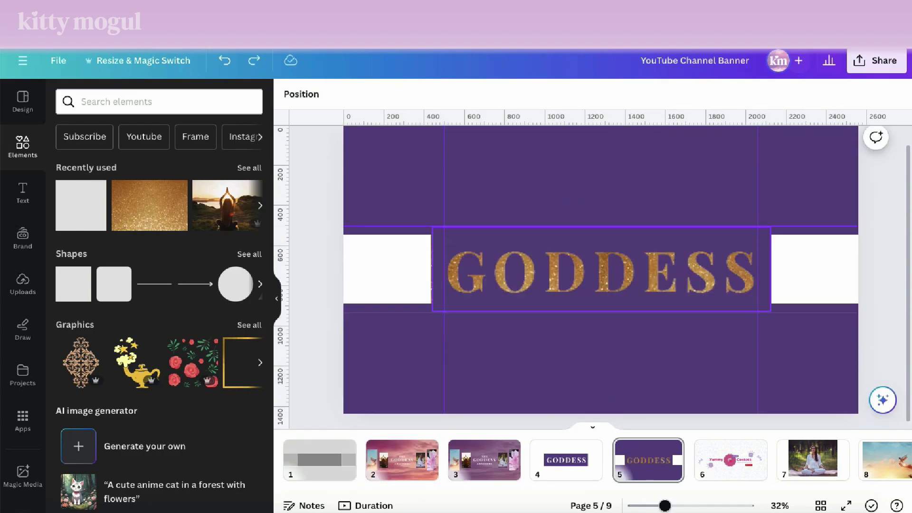
Fill the white gaps on both sides of the GODDESS lettering with resized duplicates of the purple rectangle.
left_click(601, 359)
key("ctrl+d")
left_click_drag(601, 358, 601, 281)
left_click_drag(858, 281, 442, 281)
key("ctrl+d")
left_click_drag(393, 281, 808, 281)
left_click(884, 309)
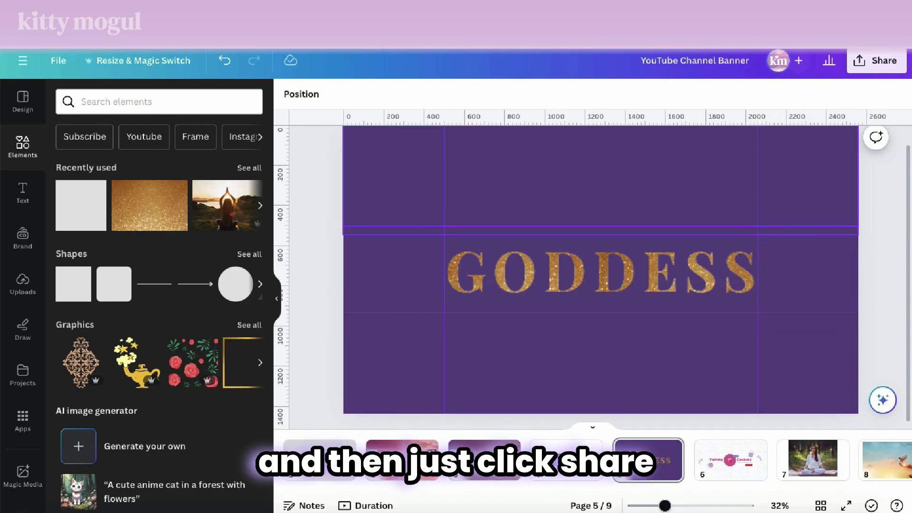
Download the glitter GODDESS page as a PNG at size 3 (7,680 × 4,320 px).
left_click(877, 61)
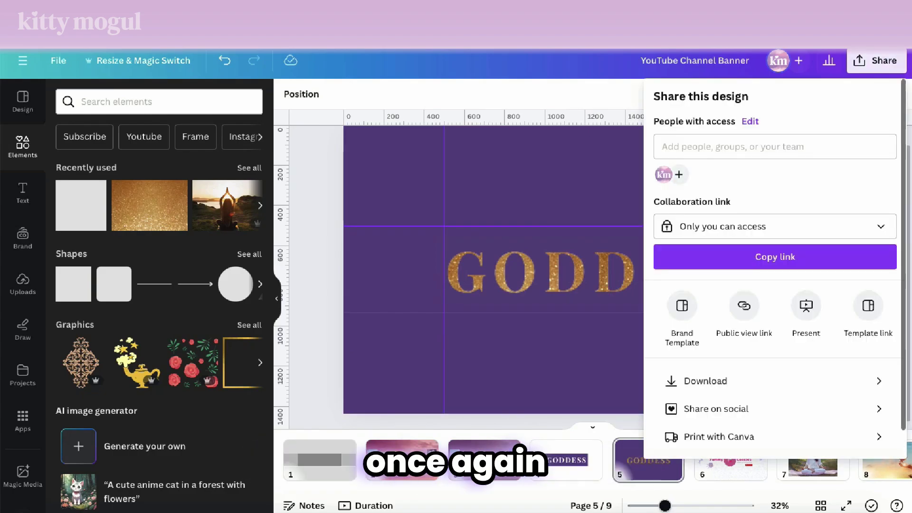
left_click(705, 380)
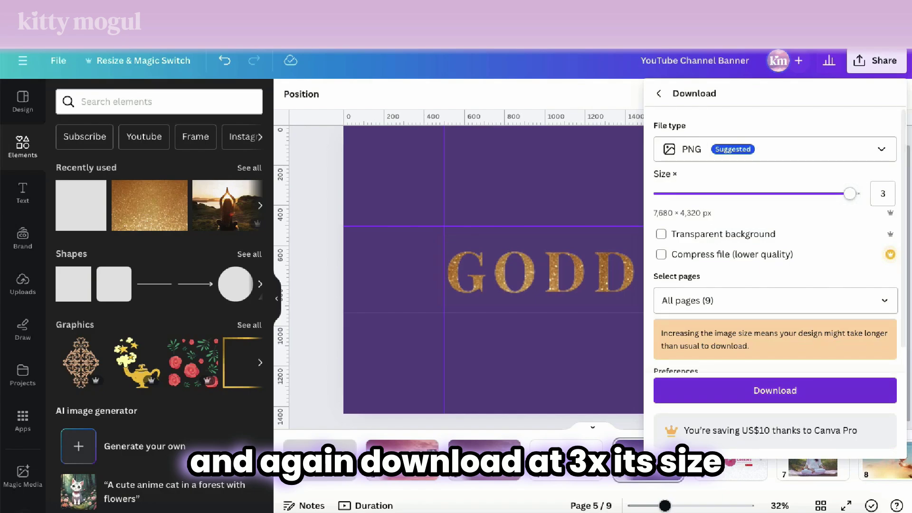
left_click(775, 391)
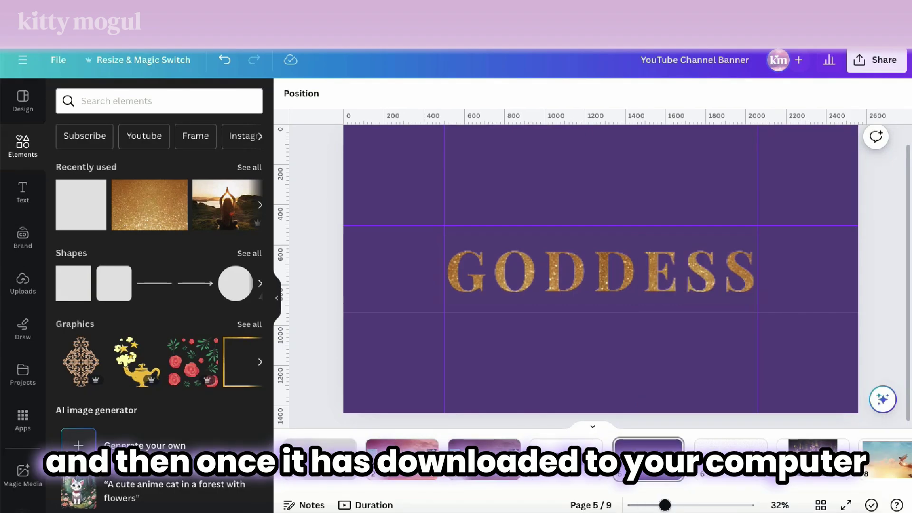
Upload the exported Glitter Text.png from the Photos folder into the design's uploads.
left_click(52, 512)
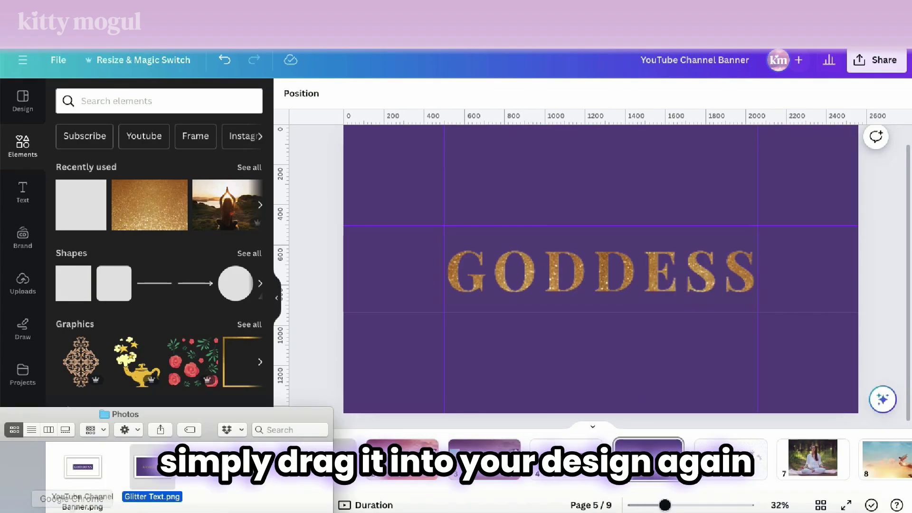
left_click_drag(152, 468, 157, 275)
left_click(159, 276)
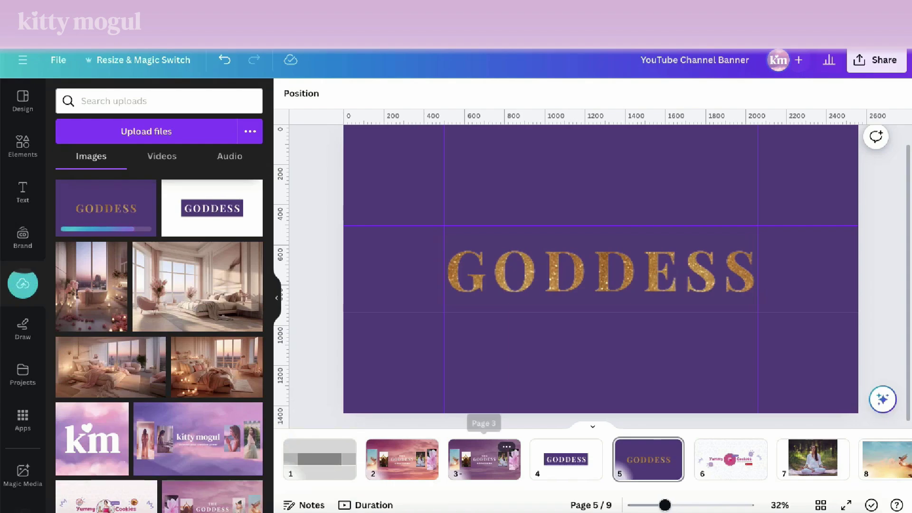
Add a blank page after the purple glitter page, place the uploaded Glitter Text image on it and remove its background.
right_click(639, 457)
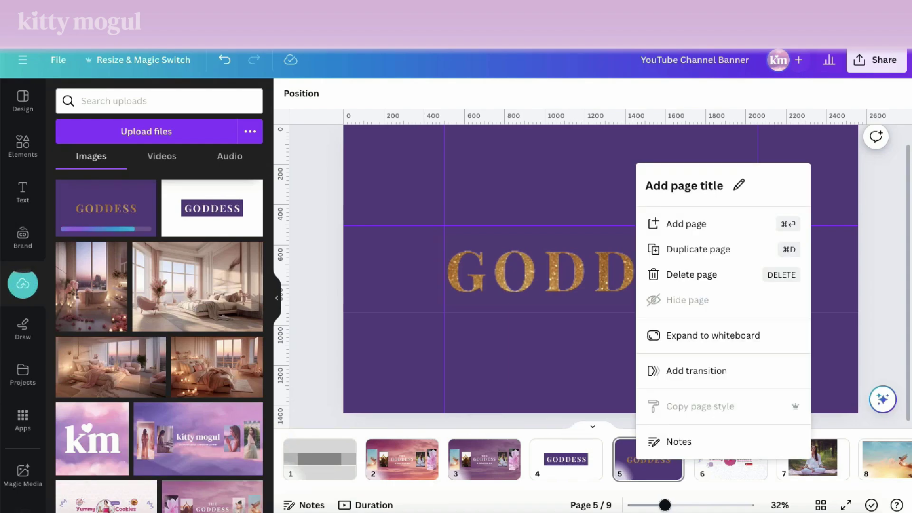
left_click(658, 197)
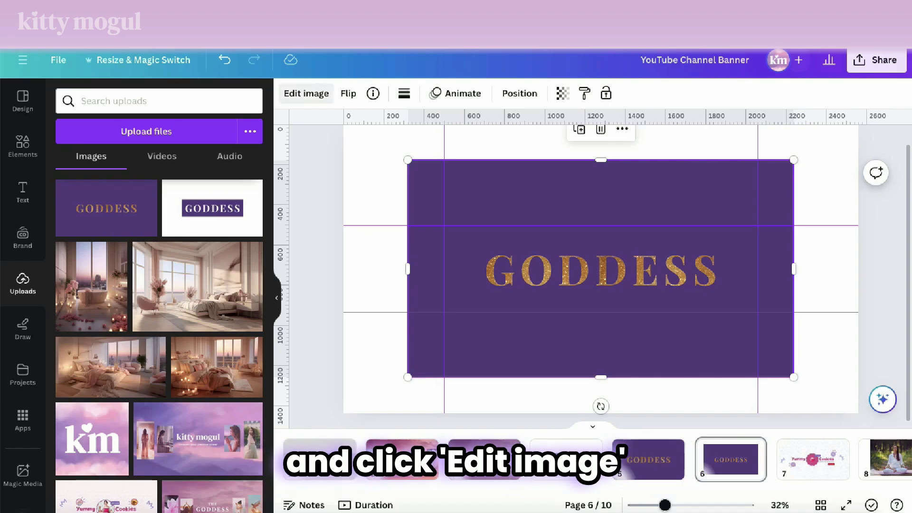
left_click(306, 93)
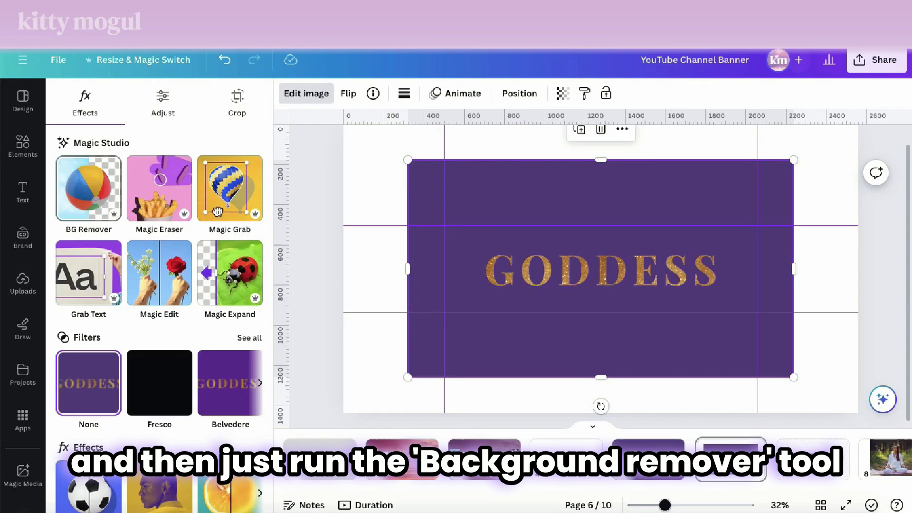
left_click(89, 188)
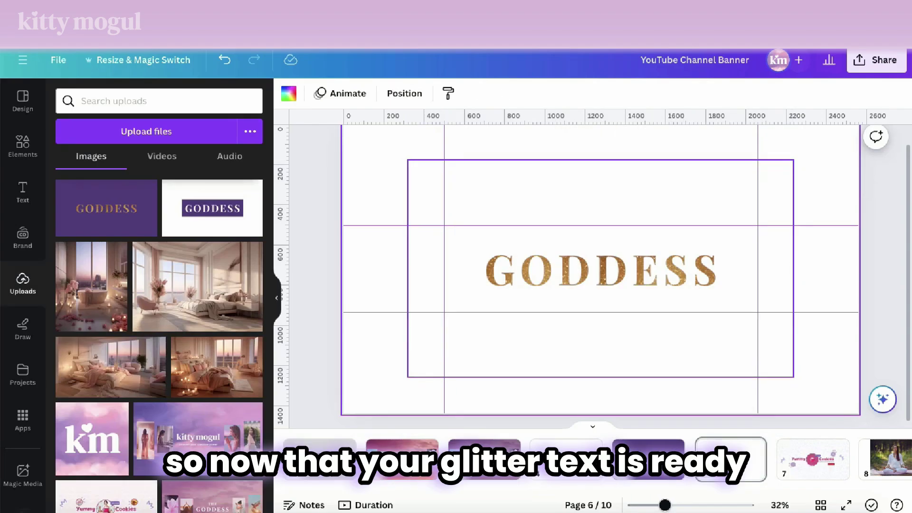
Copy the transparent glitter GODDESS image onto a duplicate of the purple banner page and shrink it to match the white GODDESS text.
left_click(600, 270)
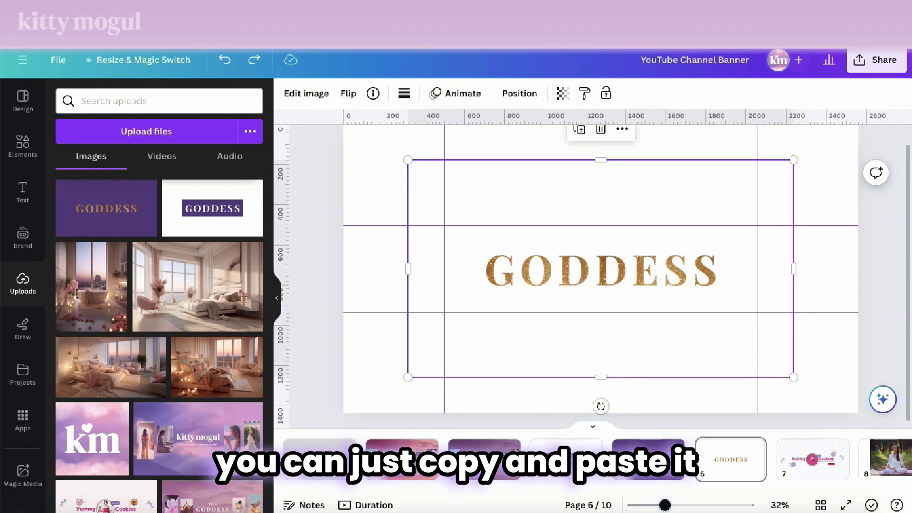
left_click(480, 461)
right_click(481, 461)
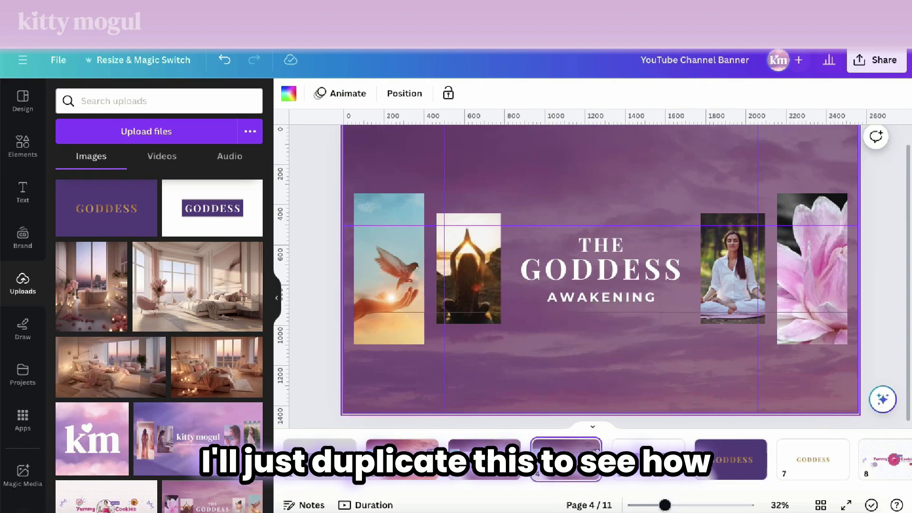
key("ctrl+v")
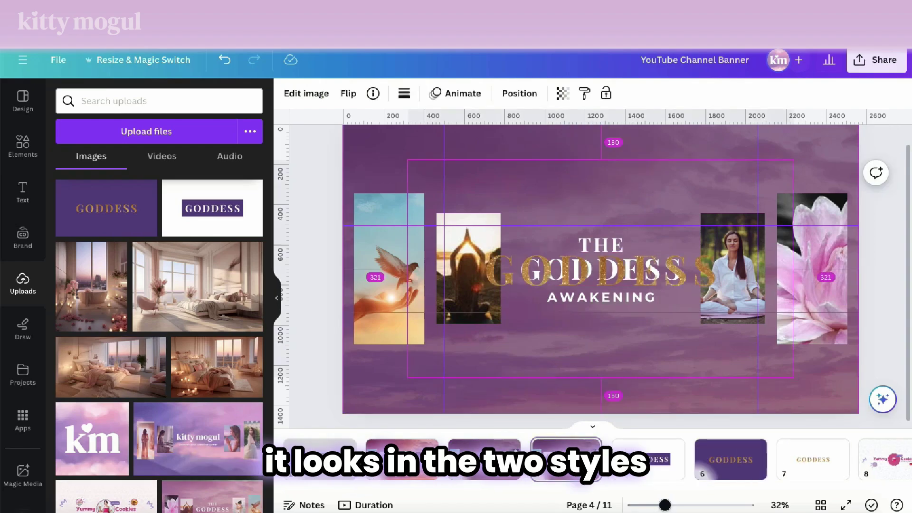
left_click_drag(793, 377, 735, 344)
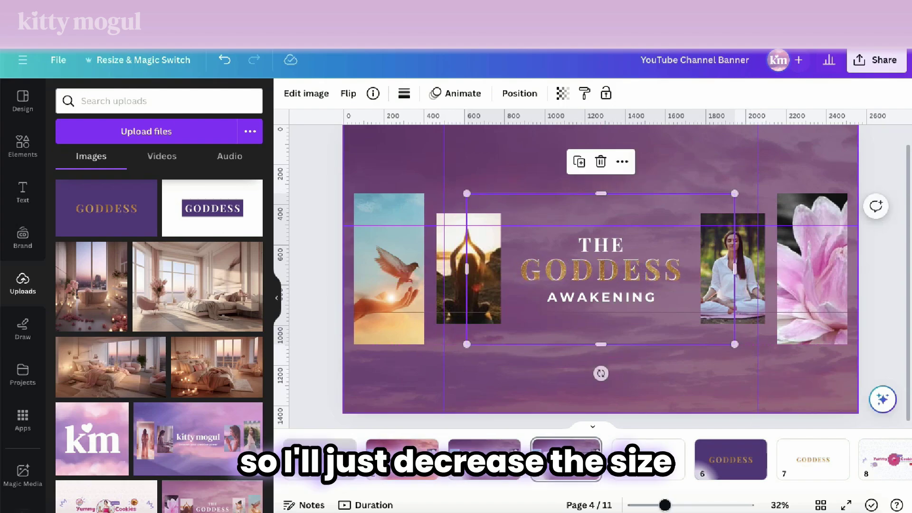
Crop the glitter image on all four sides so its frame fits closely around the GODDESS lettering.
left_click_drag(665, 505, 678, 505)
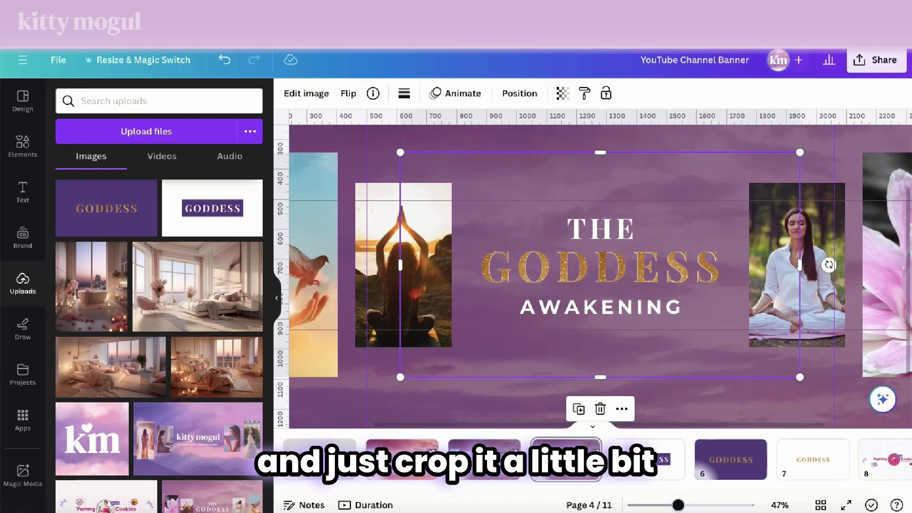
left_click_drag(600, 377, 601, 307)
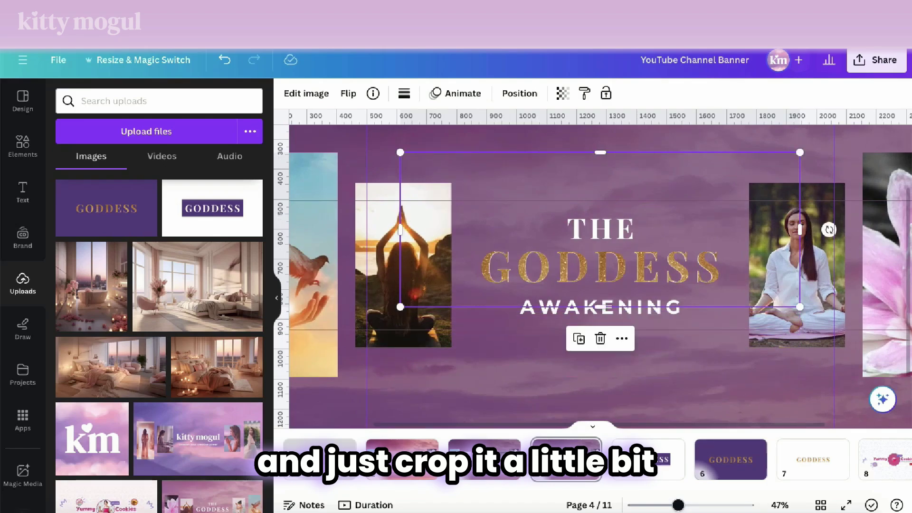
left_click_drag(800, 230, 732, 230)
left_click_drag(400, 229, 469, 230)
left_click_drag(601, 152, 600, 243)
Replace the white GODDESS text on the duplicated banner with the cropped glitter image.
key("ctrl+x")
left_click(600, 266)
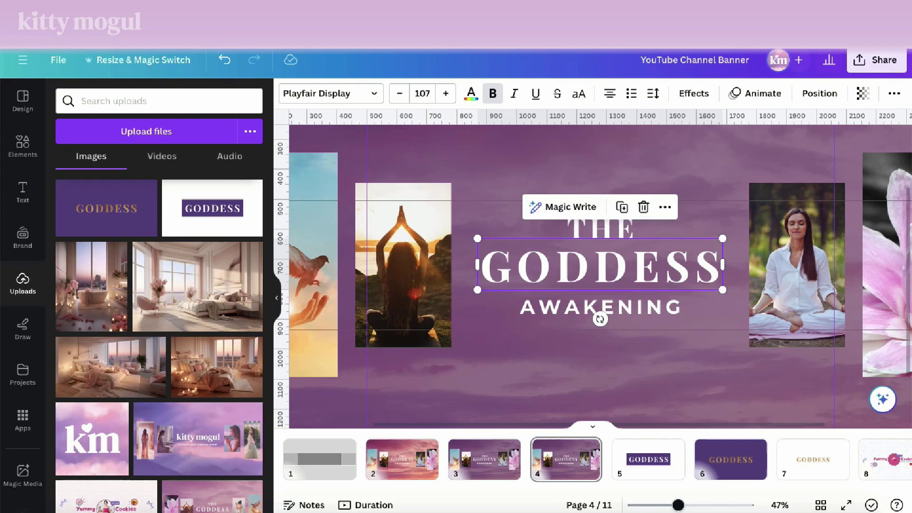
key("Delete")
key("ctrl+v")
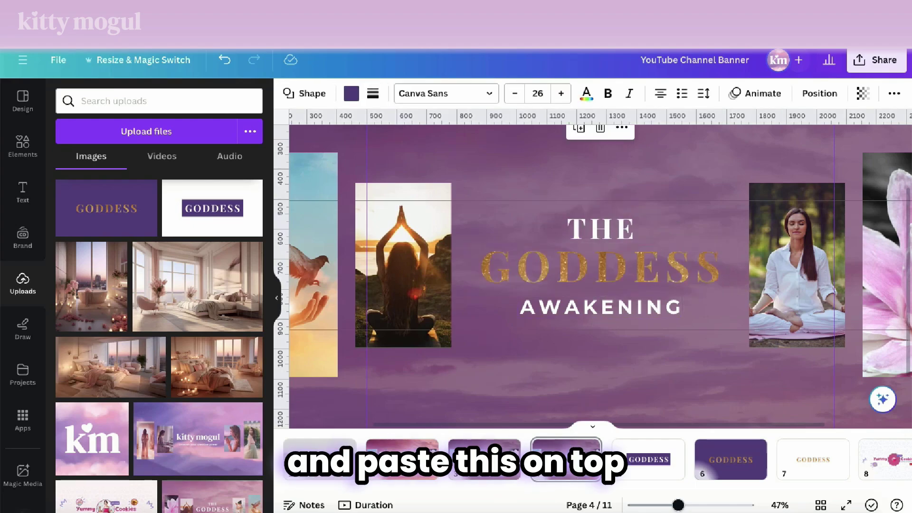
Adjust the glitter GODDESS image to saturation 33, brightness 24 and temperature 14.
scroll(600, 276, "down", 5)
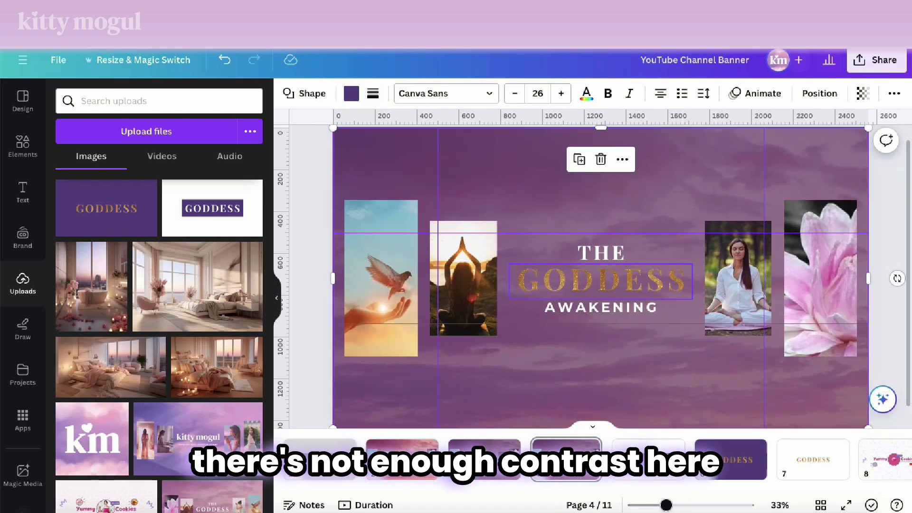
left_click(601, 281)
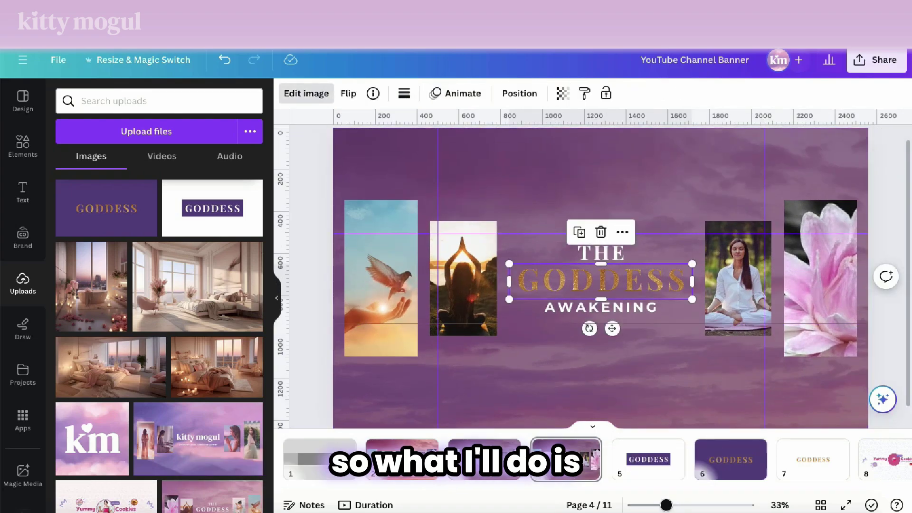
left_click(306, 93)
left_click(163, 103)
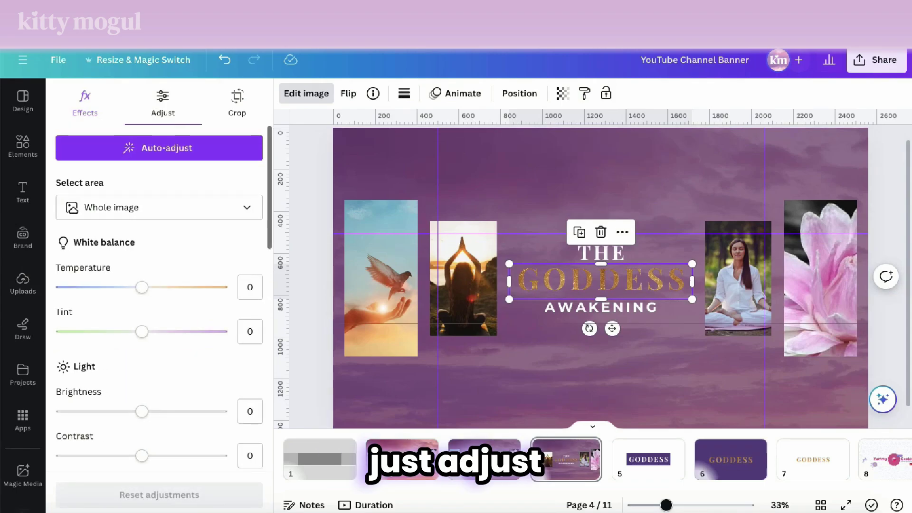
scroll(160, 295, "down", 10)
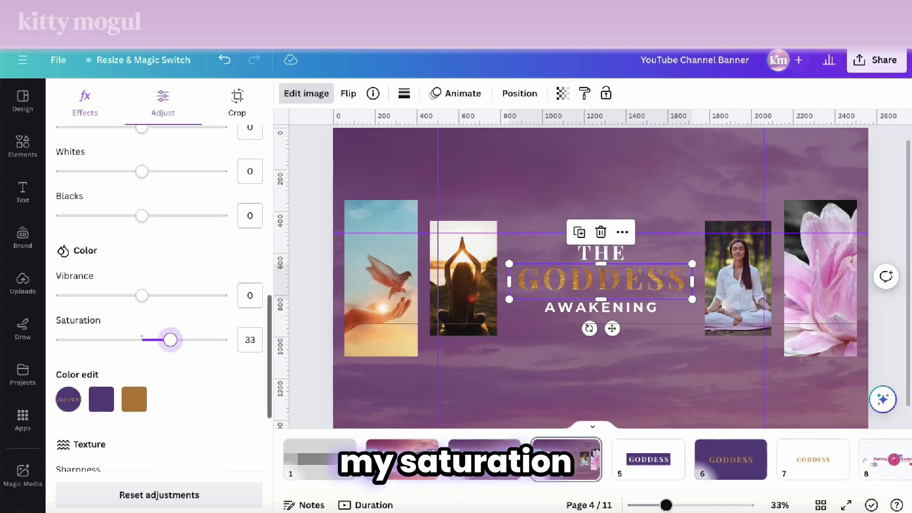
scroll(152, 340, "up", 5)
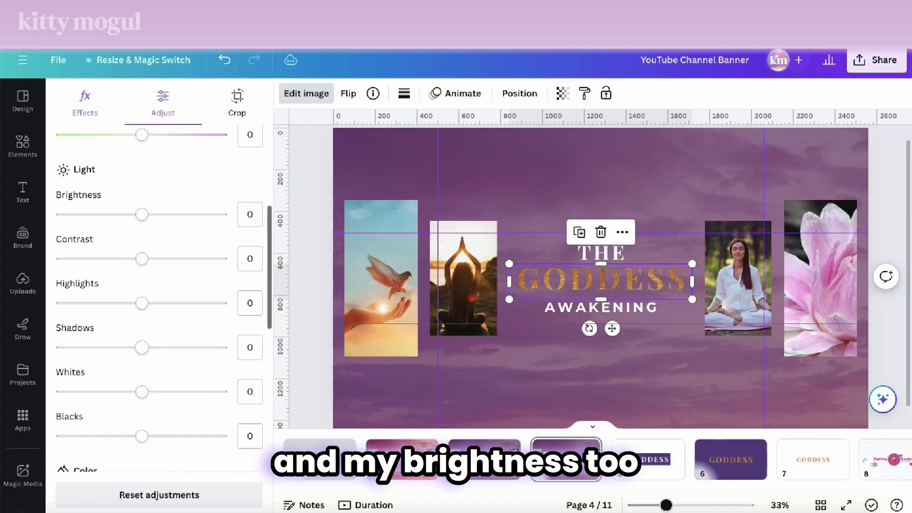
left_click_drag(165, 274, 163, 274)
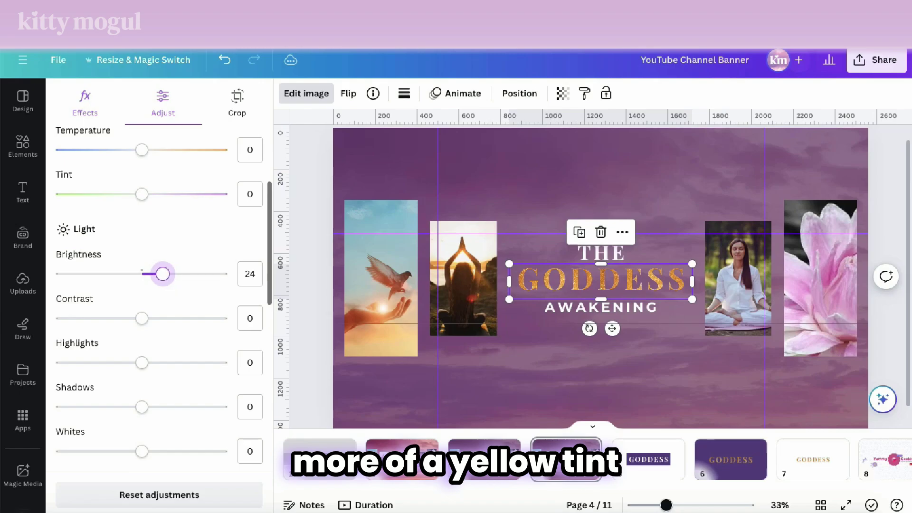
scroll(159, 285, "up", 2)
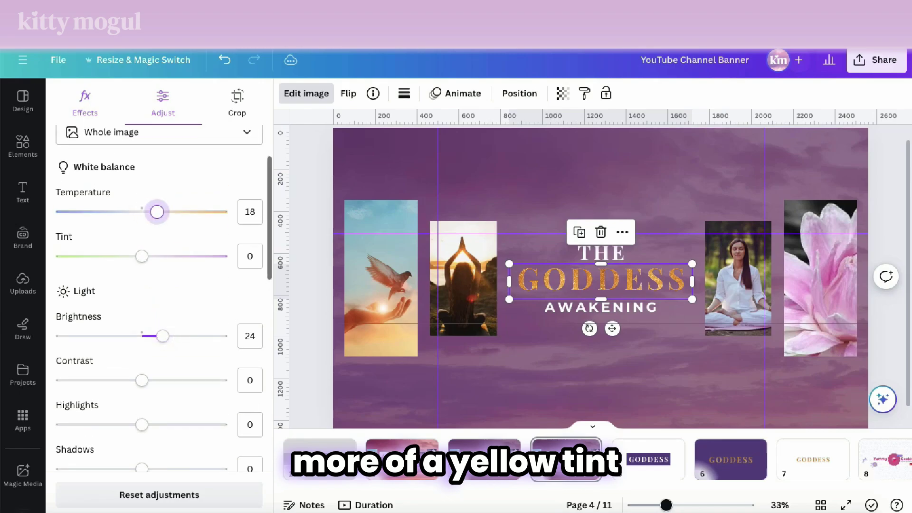
left_click_drag(157, 211, 154, 211)
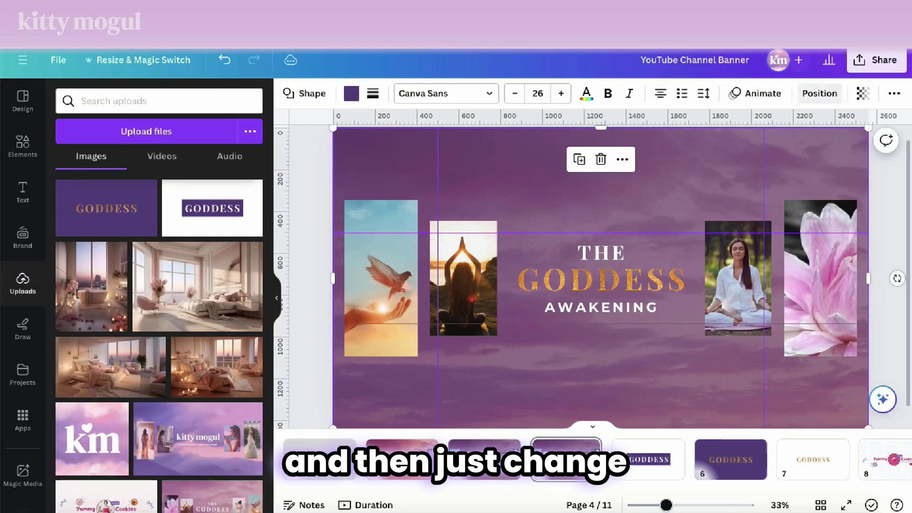
Recolour the banner's purple overlay to the more vivid purple #5626B8.
left_click(820, 93)
left_click(351, 93)
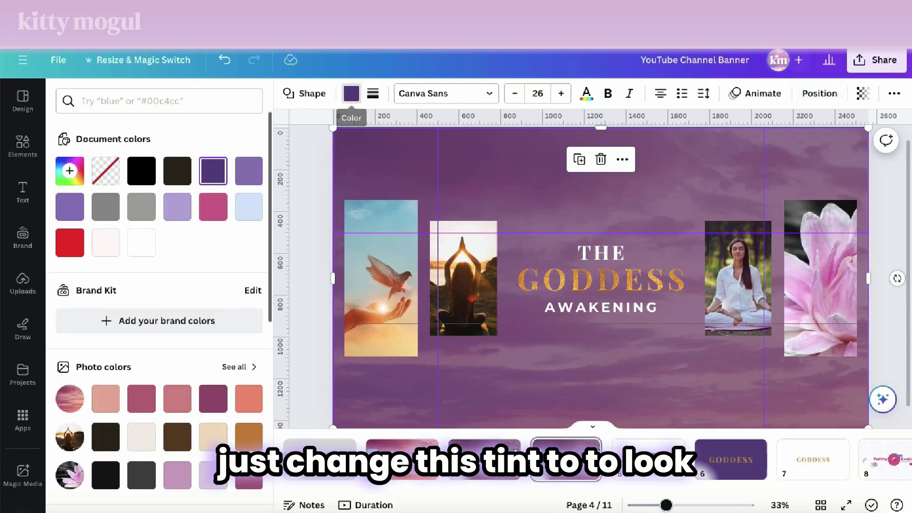
left_click(70, 171)
left_click_drag(147, 265, 195, 256)
mouse_move(666, 505)
left_mouse_down()
mouse_move(693, 505)
mouse_move(670, 505)
left_mouse_up()
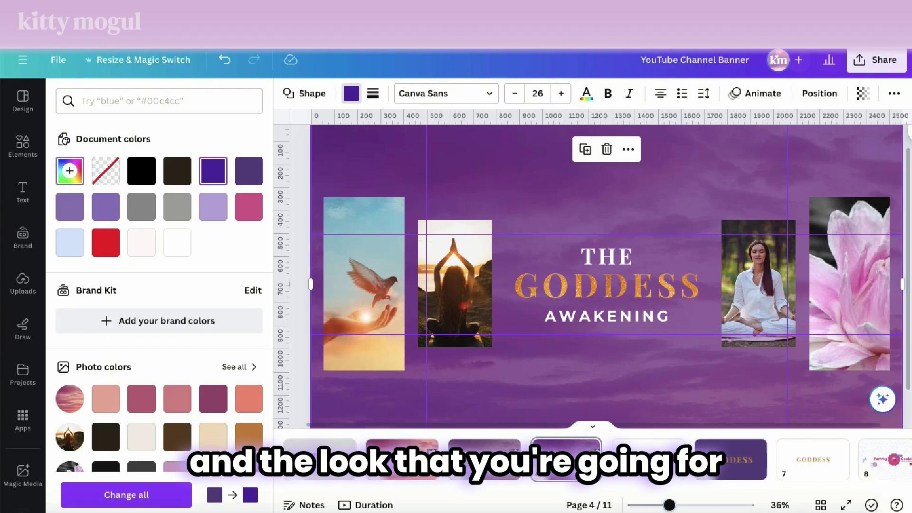
left_click(70, 171)
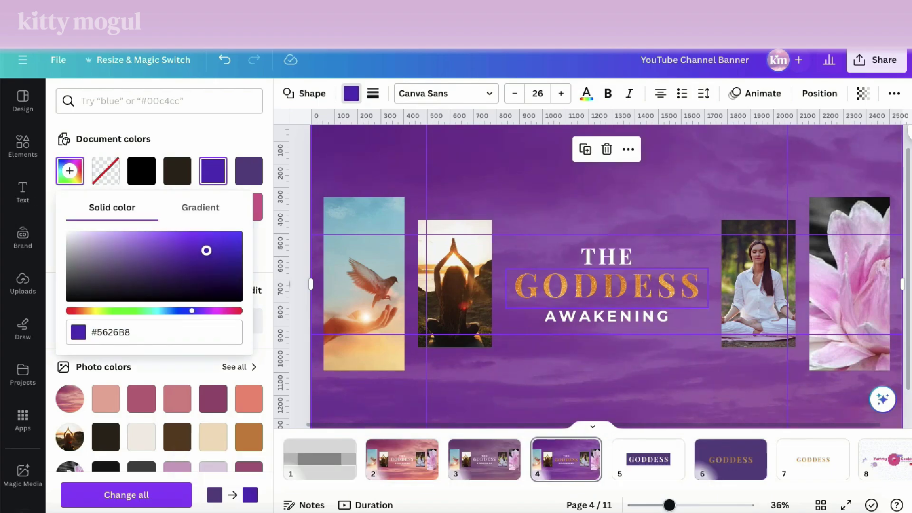
Raise the glitter GODDESS image's temperature to 18 and its brightness to 31.
left_click(608, 287)
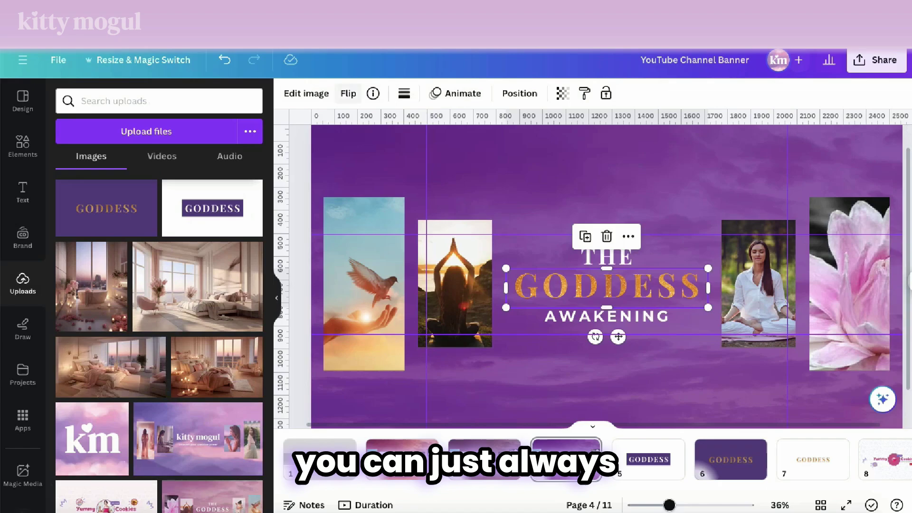
left_click(306, 94)
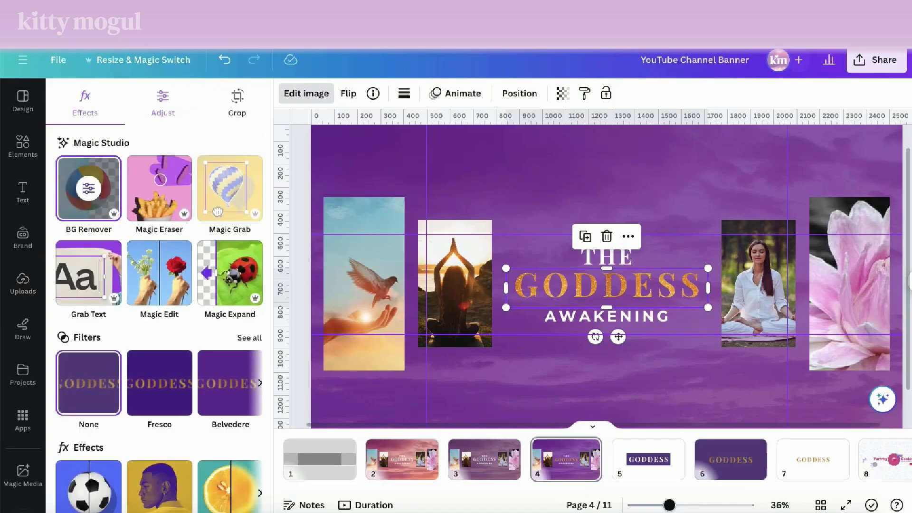
left_click(163, 103)
scroll(142, 306, "down", 1)
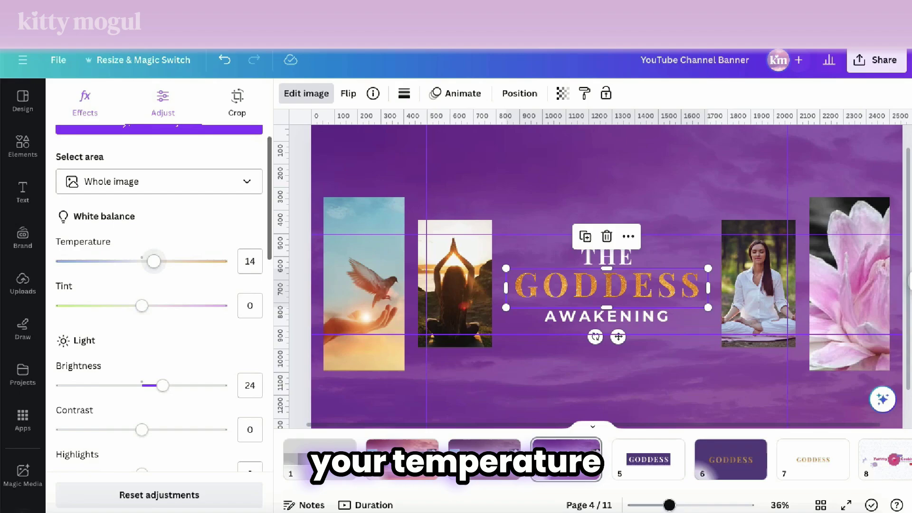
left_click_drag(159, 261, 157, 261)
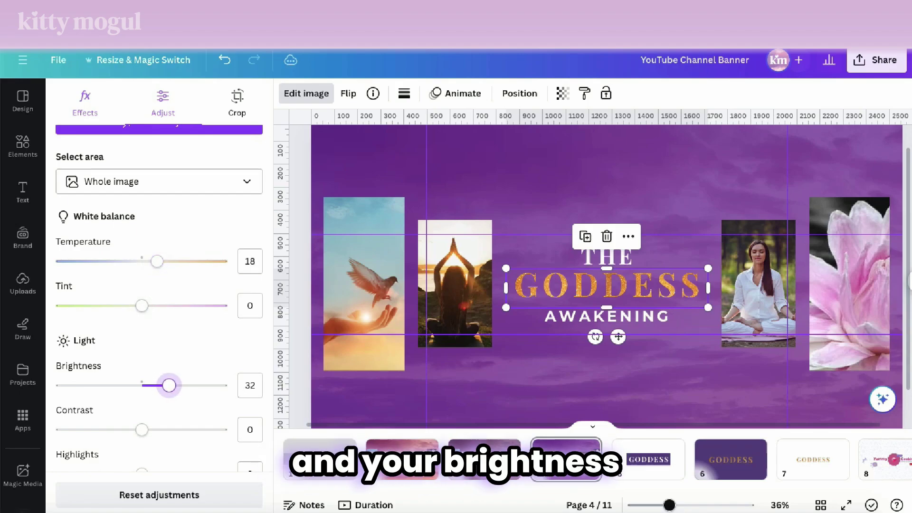
left_click_drag(169, 385, 168, 385)
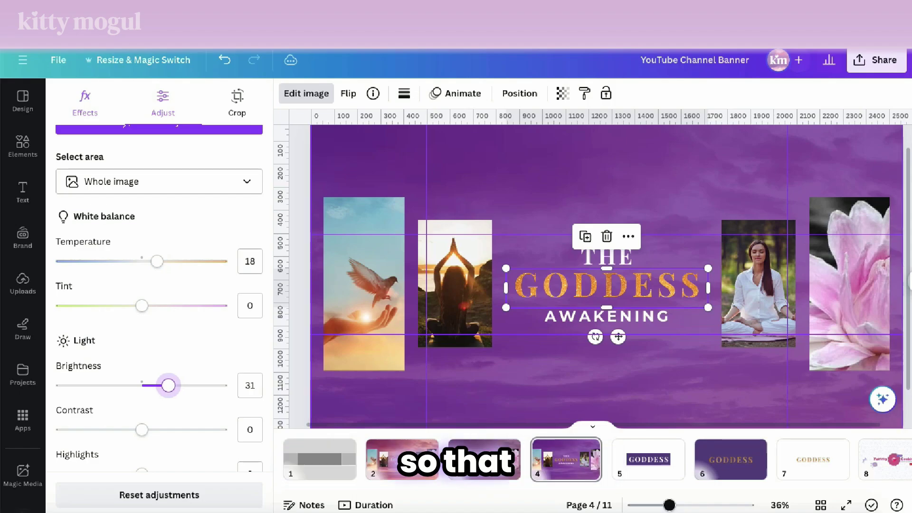
left_click(571, 386)
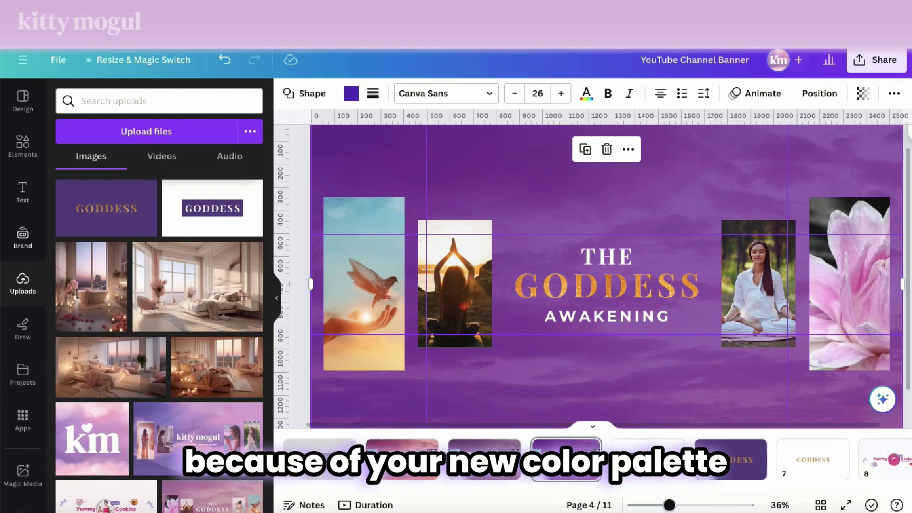
Search the photo elements for "spiritual" and look through the results for pictures that suit the new purple palette.
left_click(23, 147)
left_click(142, 101)
type("spiritual")
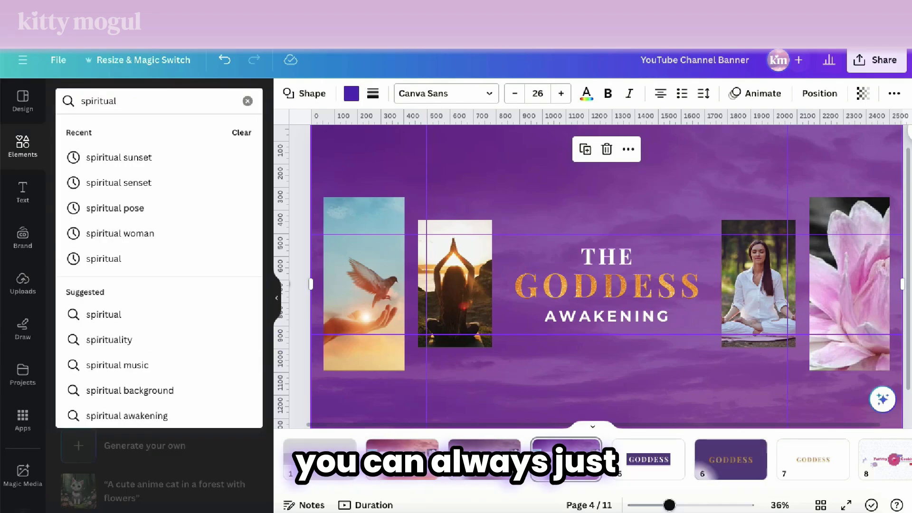
key("Return")
left_click(146, 131)
scroll(160, 328, "down", 20)
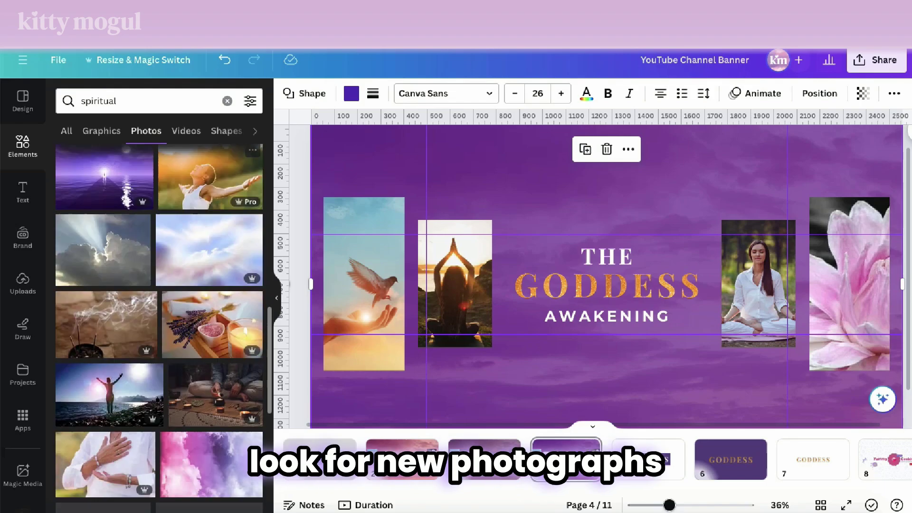
scroll(160, 328, "down", 15)
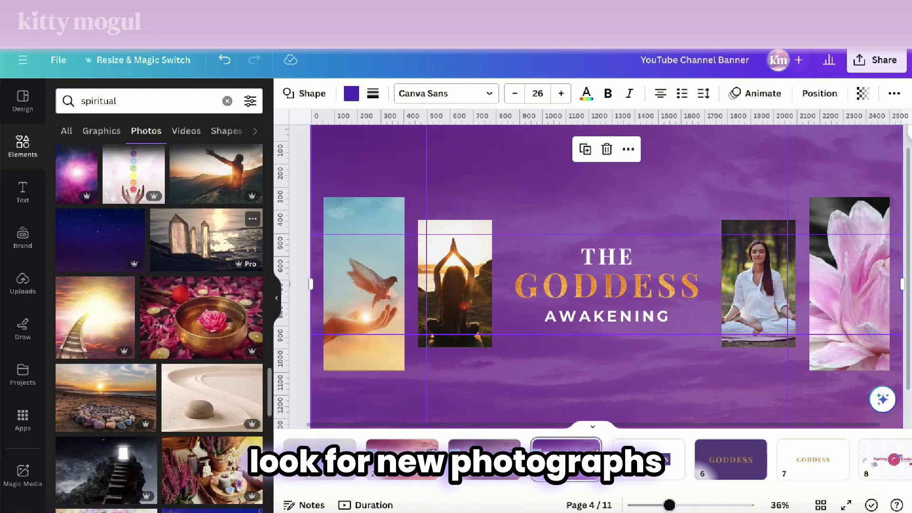
scroll(160, 266, "down", 10)
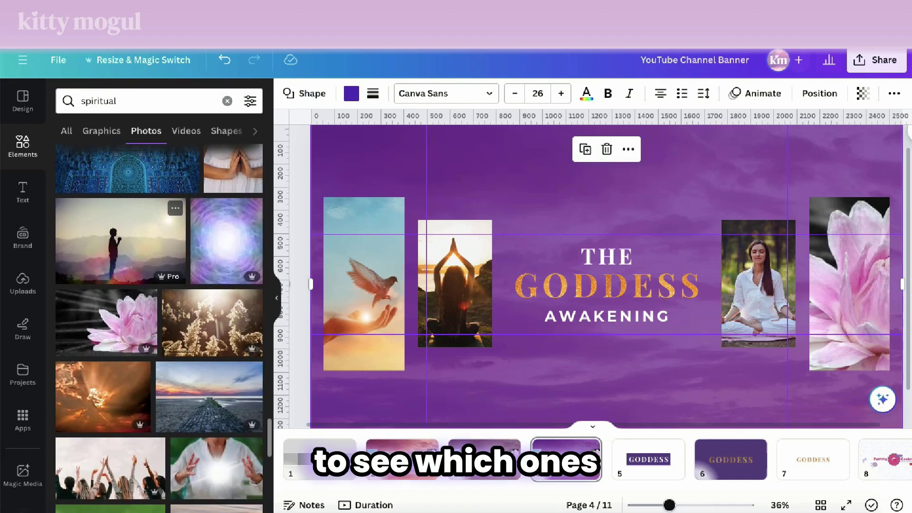
Replace the sunset meditation silhouette beside the title with the photo of a crystal standing in water.
left_click_drag(208, 212, 465, 297)
scroll(190, 266, "down", 3)
left_click_drag(216, 375, 452, 283)
double_click(455, 283)
left_click(594, 385)
left_click(594, 385)
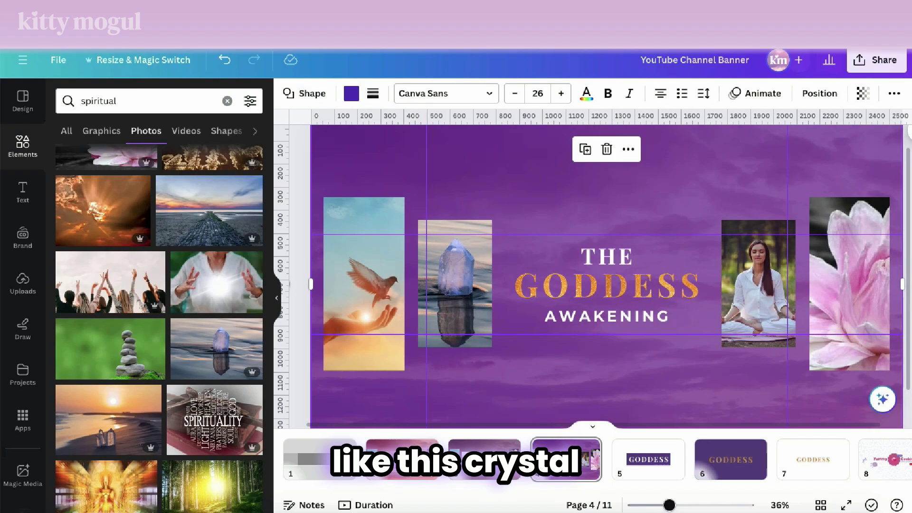
Review the whole vivid purple banner on page 4 and compare it with the banner versions on pages 2 and 3.
left_click_drag(669, 505, 665, 505)
left_click(878, 323)
scroll(601, 277, "up", 2)
scroll(601, 276, "down", 3)
scroll(601, 276, "up", 2)
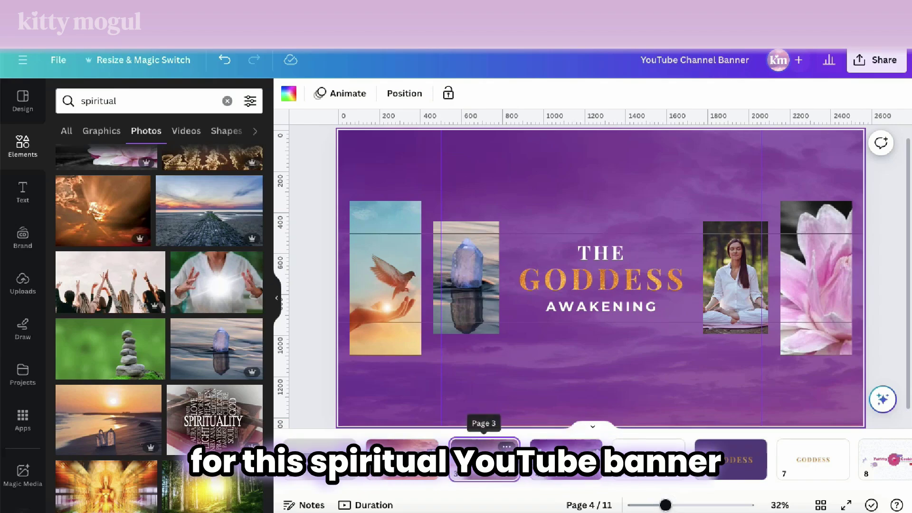
left_click(484, 459)
left_click(567, 459)
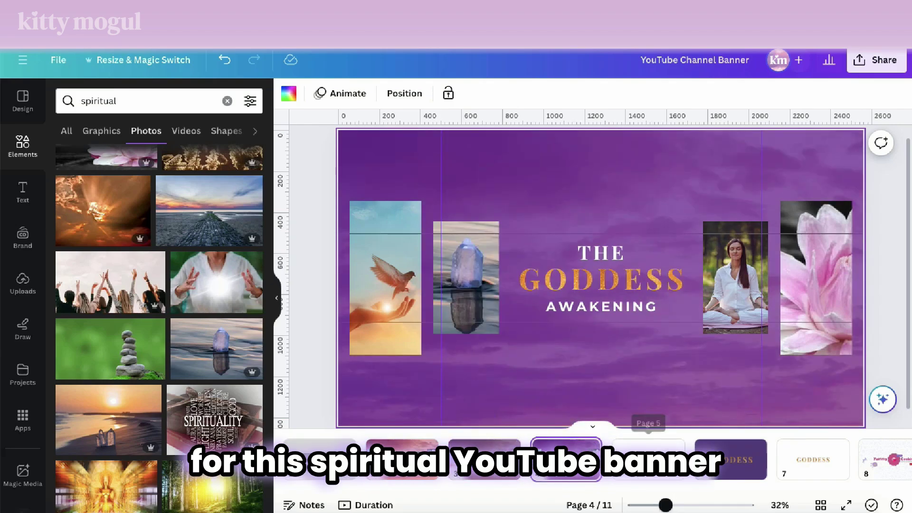
left_click_drag(665, 505, 667, 505)
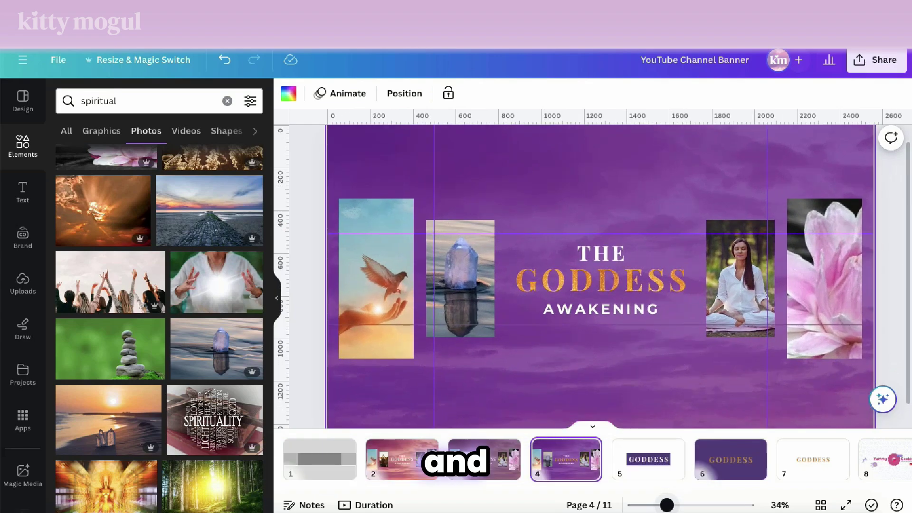
left_click(402, 459)
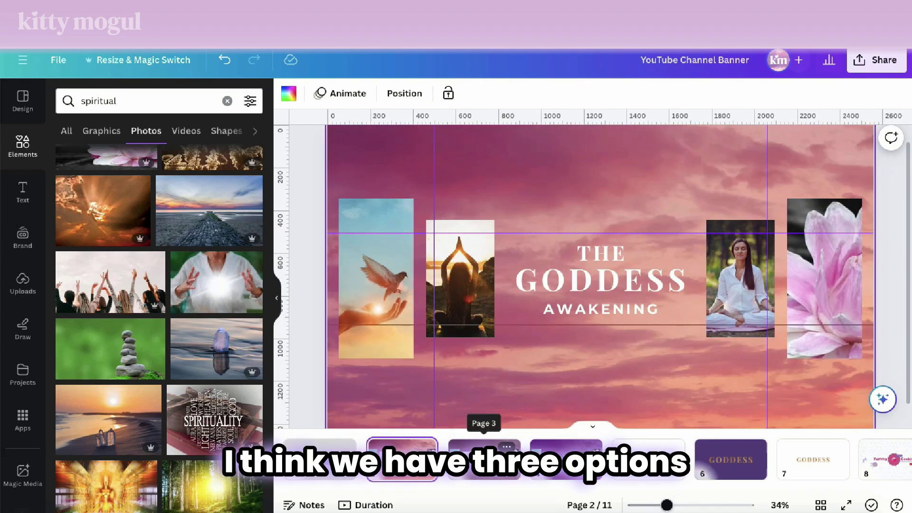
left_click(484, 459)
left_click(566, 459)
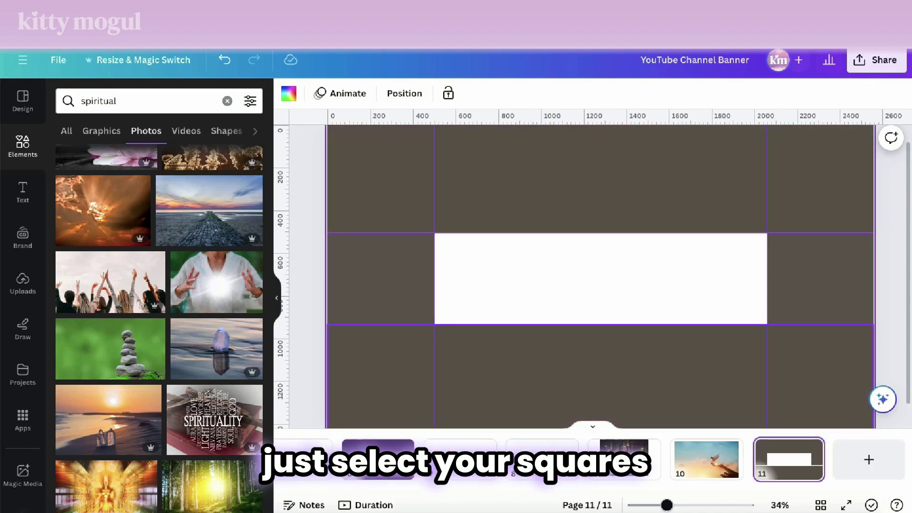
Copy all the dark safe-area overlay shapes from page 11 onto the vivid purple banner on page 4.
key("ctrl+a")
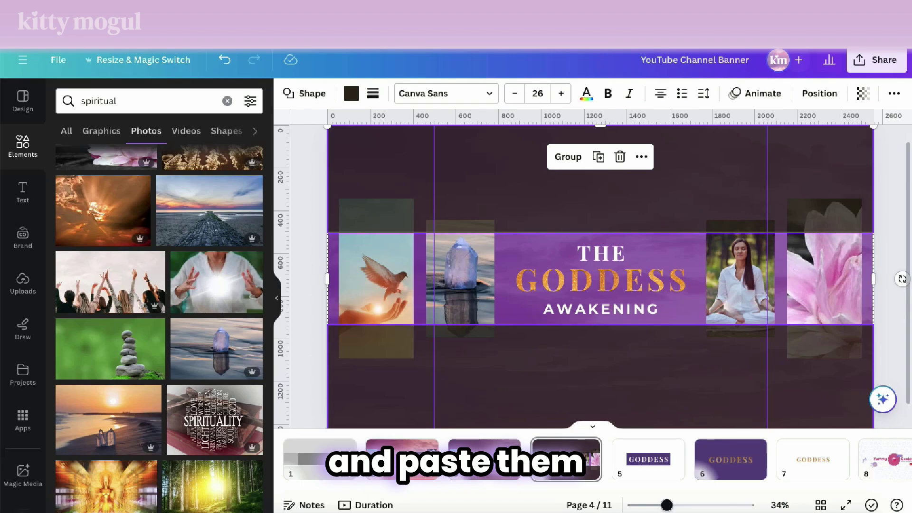
left_click_drag(667, 505, 660, 505)
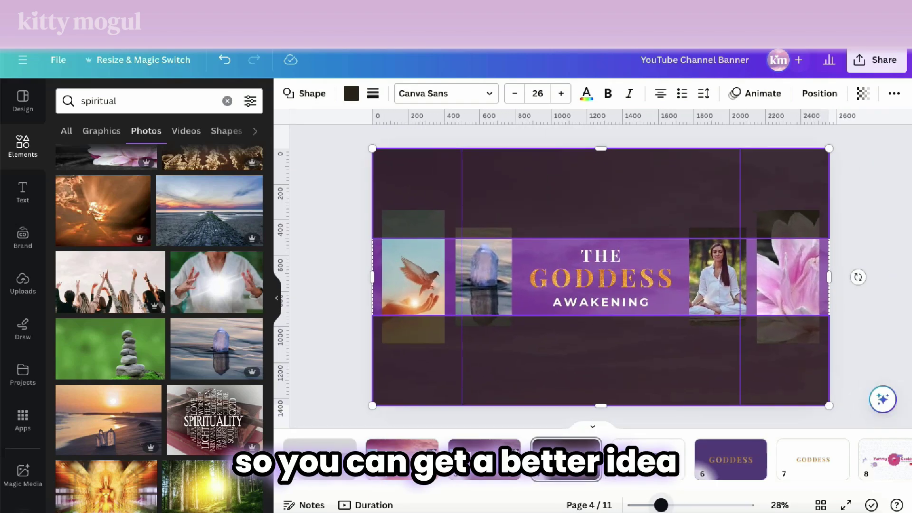
scroll(519, 459, "right", 4)
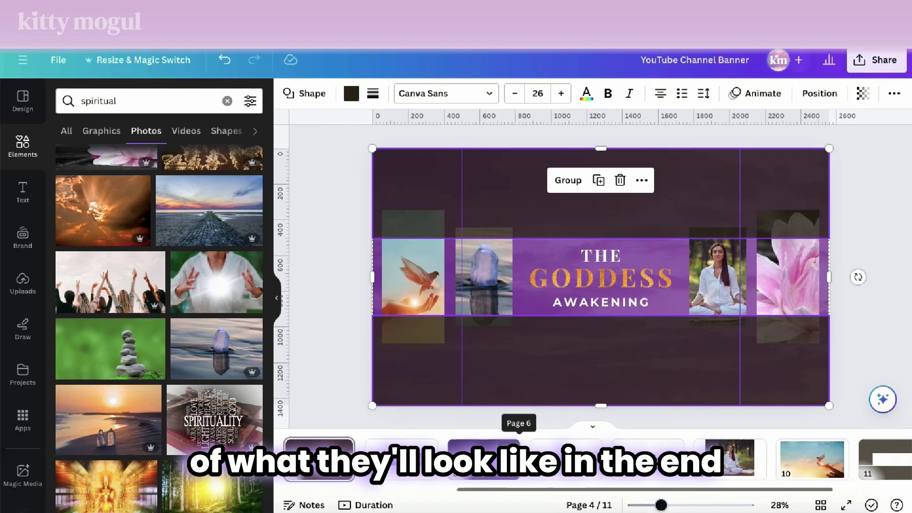